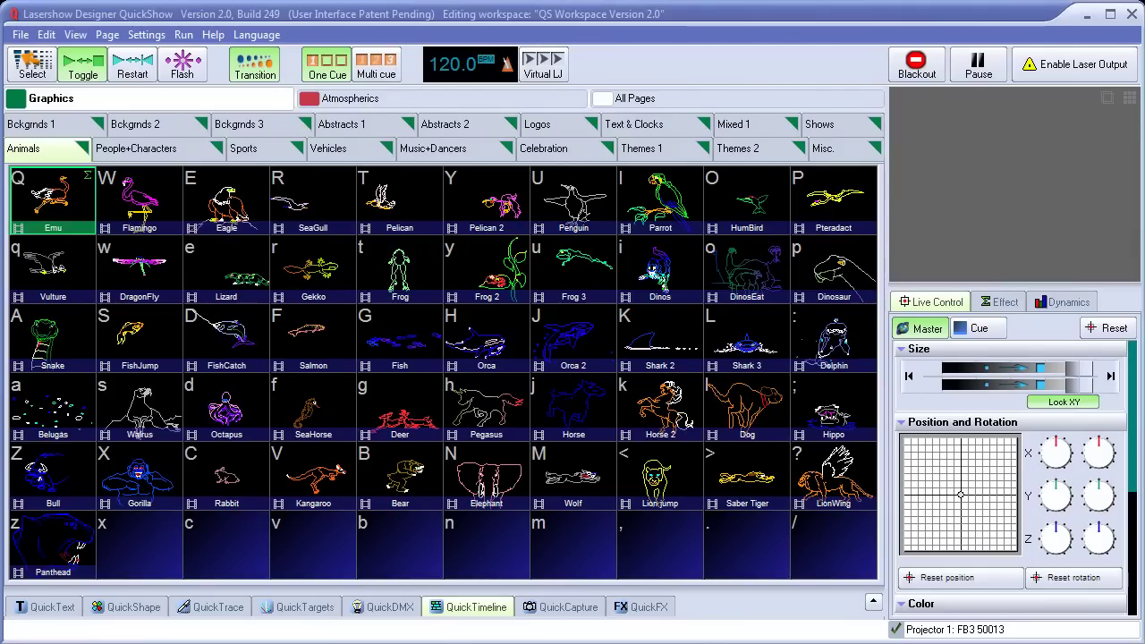
# Step: Open the QuickTimeline and preview several Animals cues, such as Flamingo, Lizard, Salmon and FishCatch
pyautogui.click(474, 607)
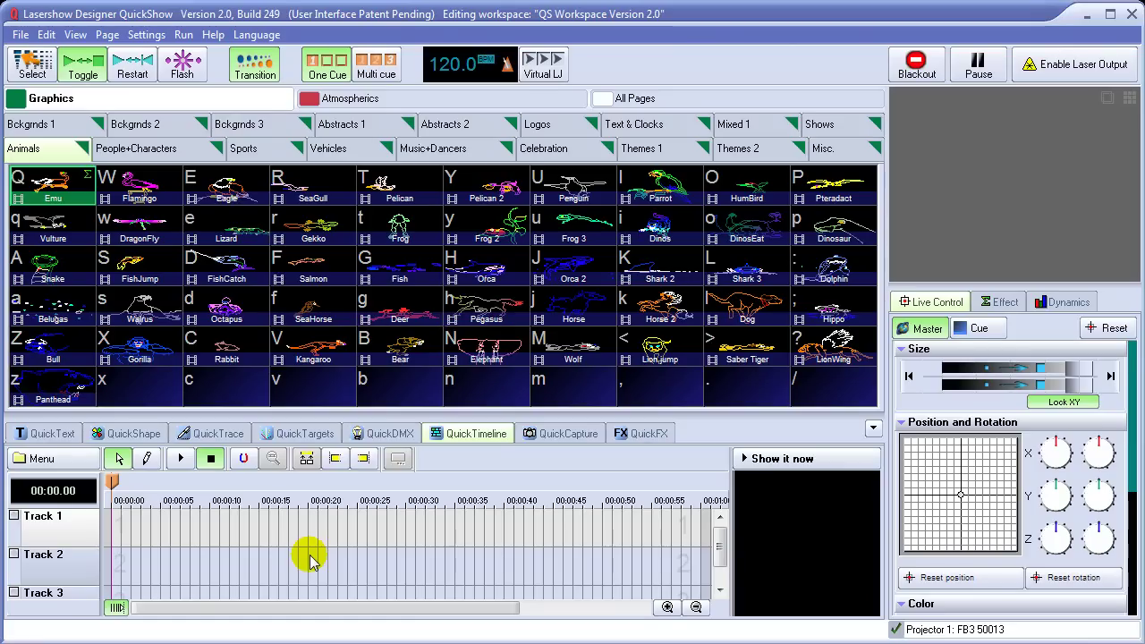
pyautogui.click(125, 199)
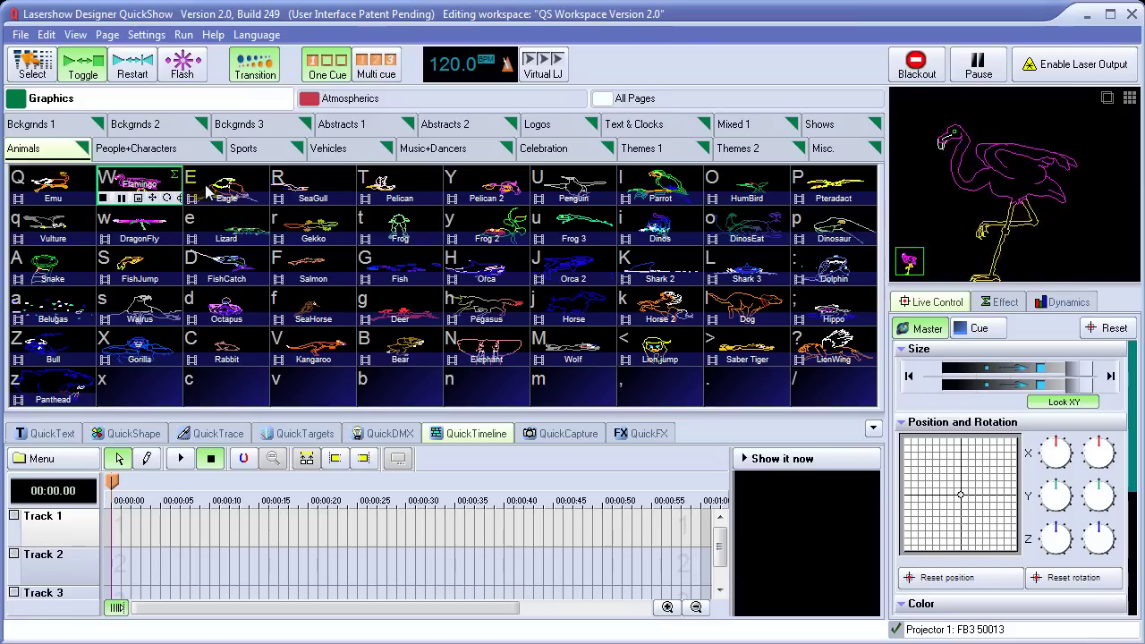
pyautogui.click(234, 188)
pyautogui.click(254, 234)
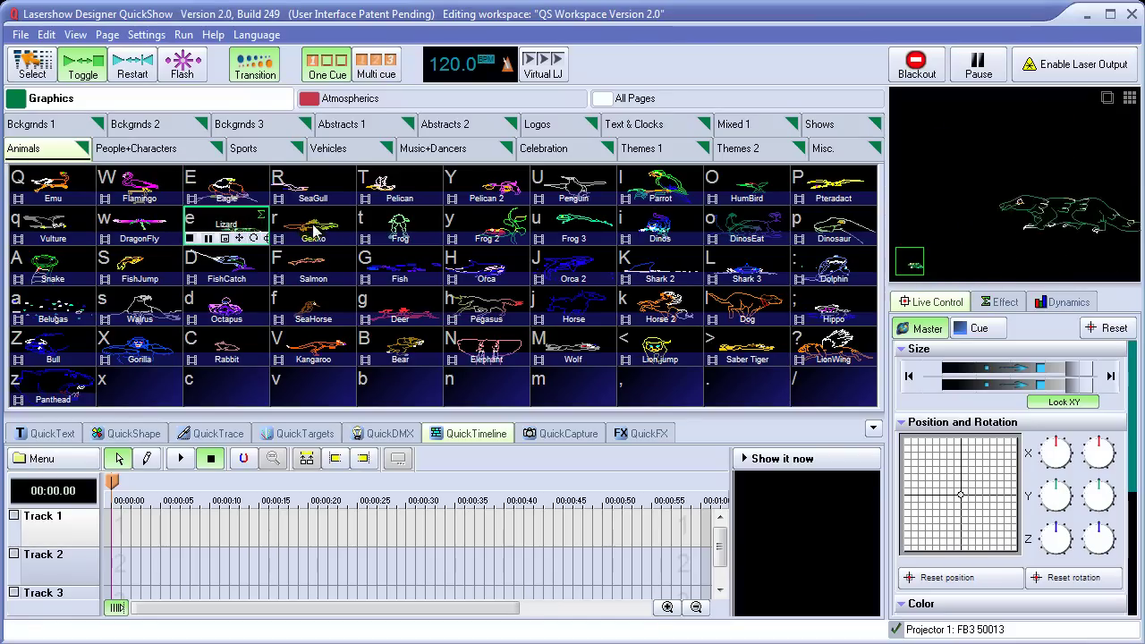
pyautogui.click(308, 234)
pyautogui.click(313, 271)
pyautogui.click(226, 268)
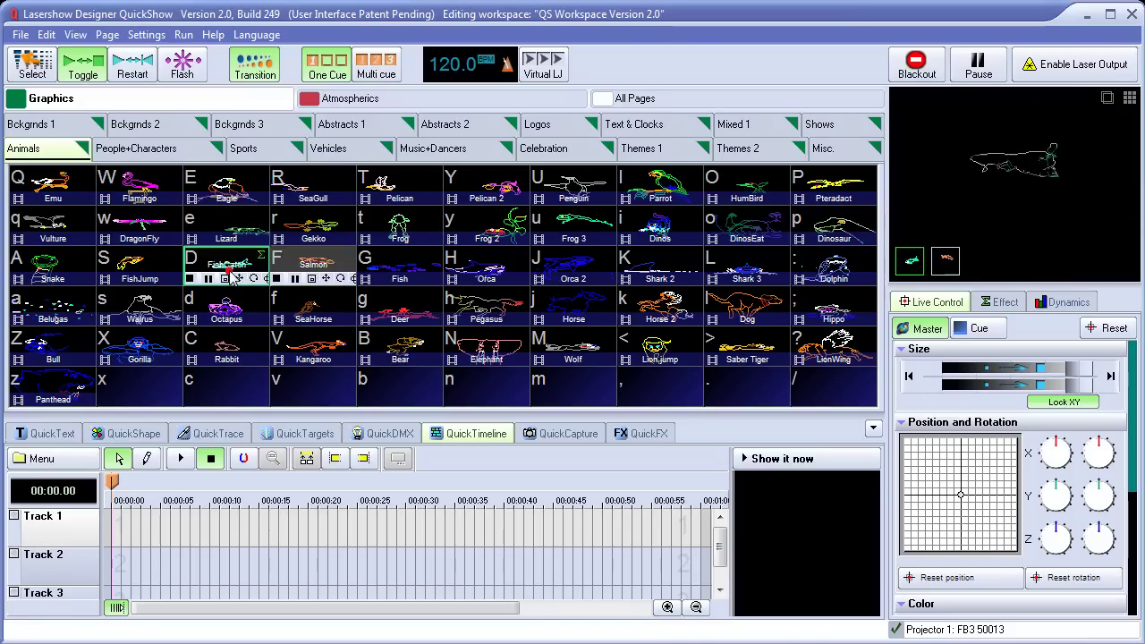
pyautogui.click(139, 186)
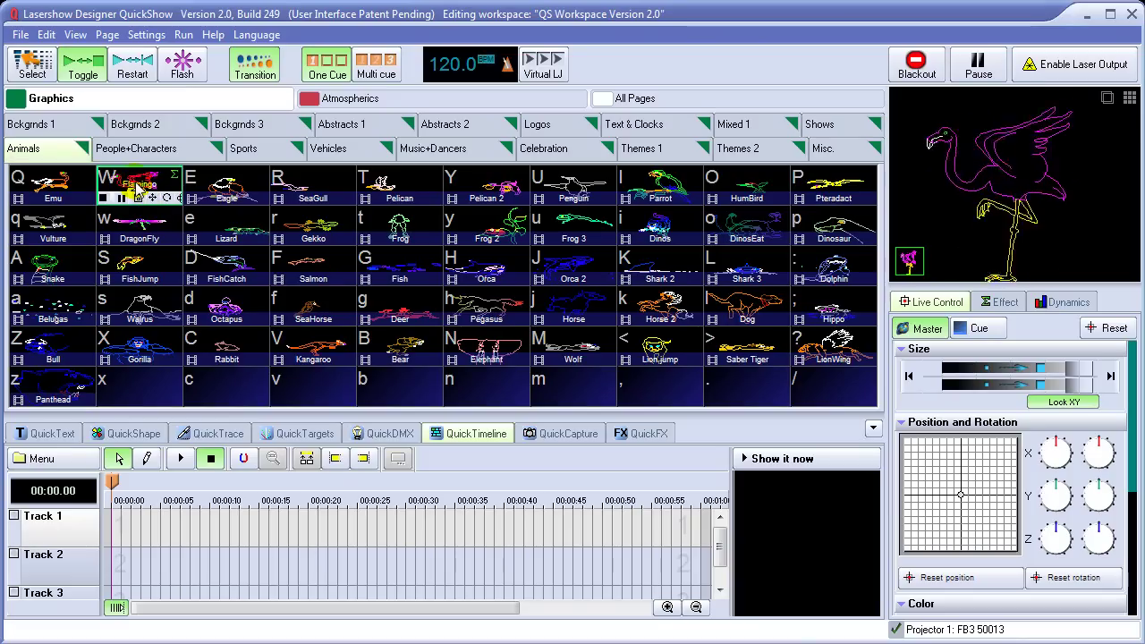
# Step: Place the Flamingo cue at the very start of Track 1 and stretch its event to end at 8 seconds
pyautogui.moveTo(139, 186); pyautogui.dragTo(124, 528)
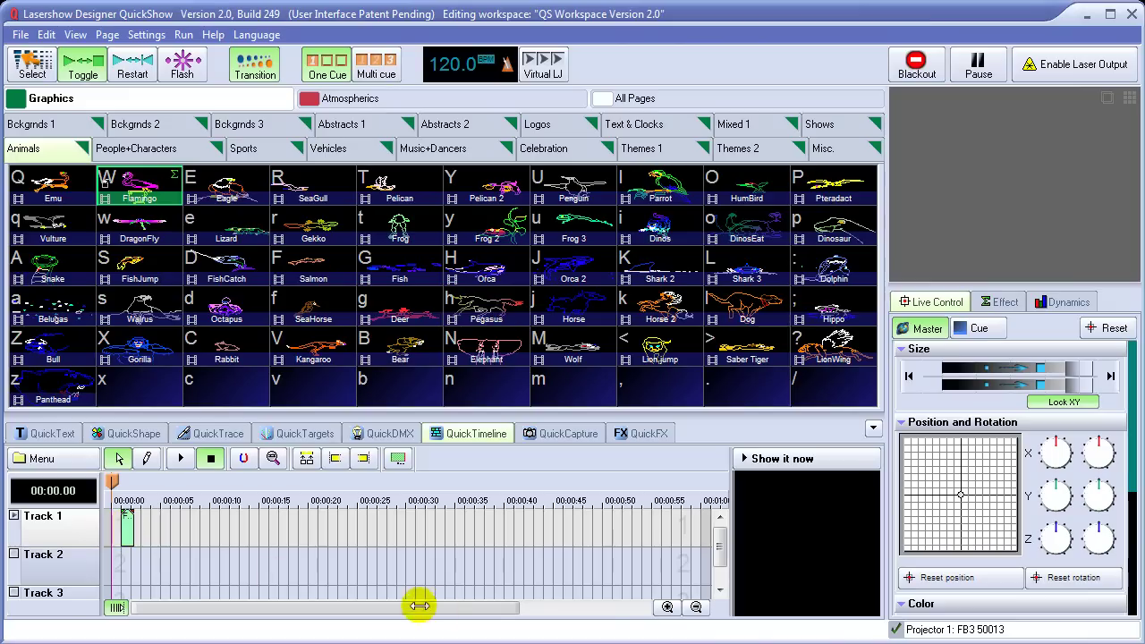
pyautogui.click(668, 609)
pyautogui.click(668, 609)
pyautogui.click(668, 608)
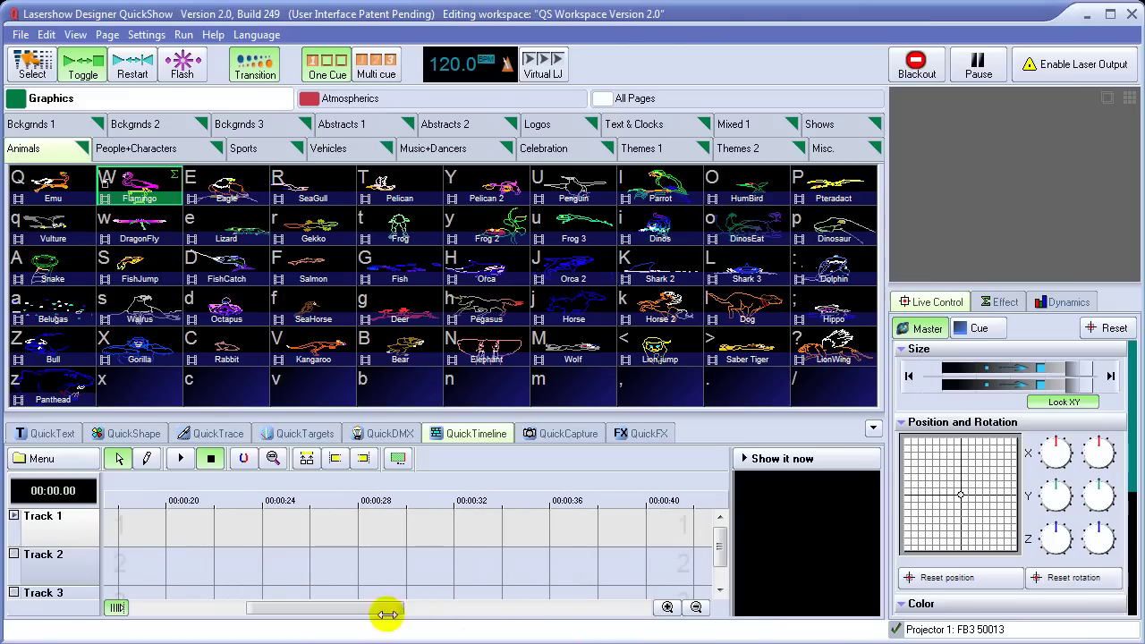
pyautogui.moveTo(386, 614); pyautogui.dragTo(230, 617)
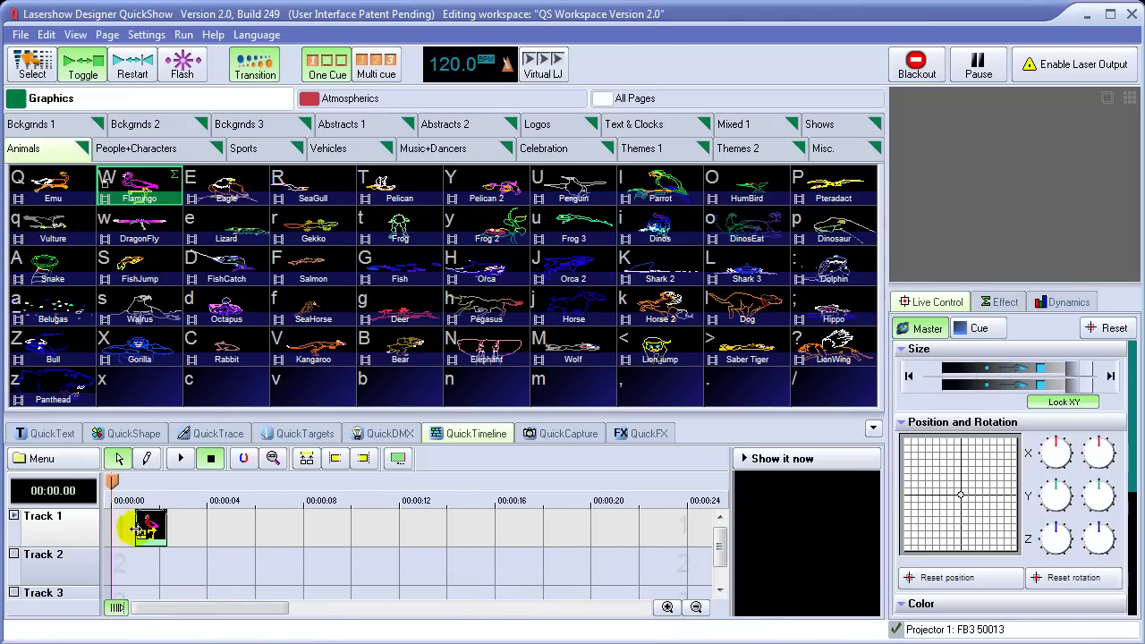
pyautogui.moveTo(151, 531); pyautogui.dragTo(301, 534)
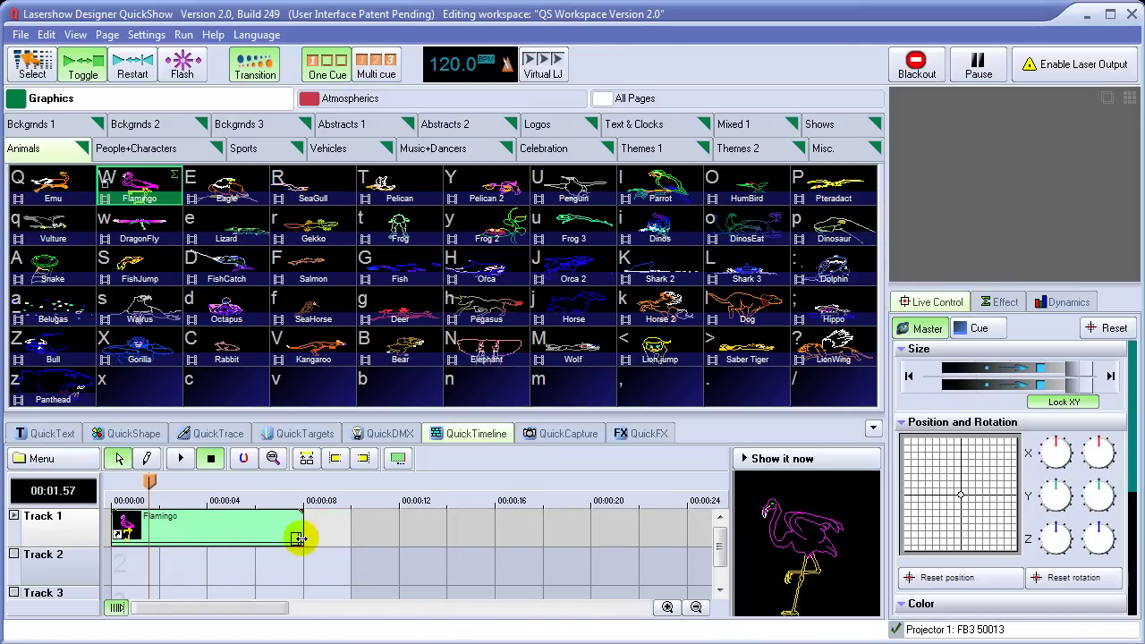
# Step: Scrub through the Flamingo event and shorten it to end at about 6 seconds, with the playhead returned to zero
pyautogui.moveTo(148, 483); pyautogui.dragTo(304, 487)
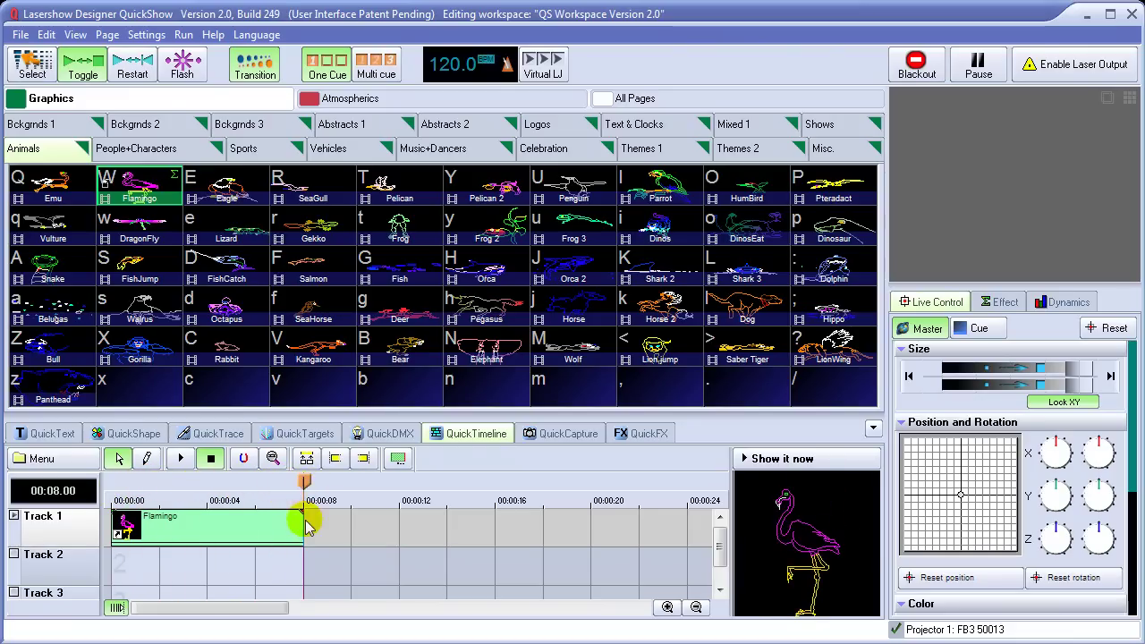
pyautogui.moveTo(298, 528); pyautogui.dragTo(255, 526)
pyautogui.moveTo(298, 483); pyautogui.dragTo(105, 495)
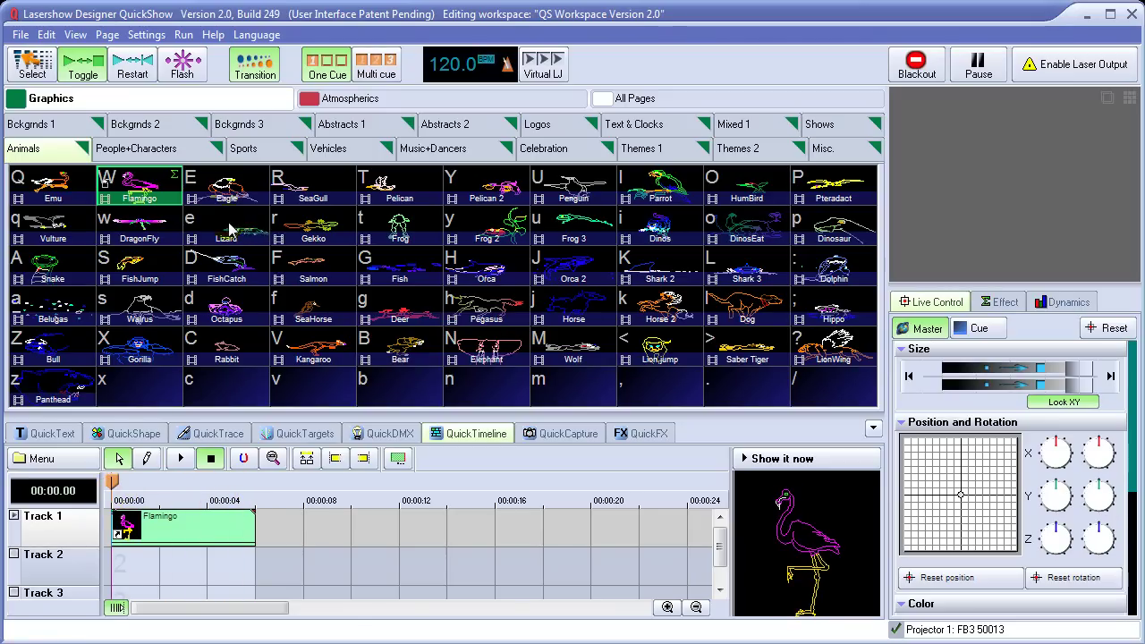
# Step: Place the Lizard cue on Track 2 directly after the Flamingo event and extend it to end at about 12 seconds
pyautogui.moveTo(230, 229); pyautogui.dragTo(269, 577)
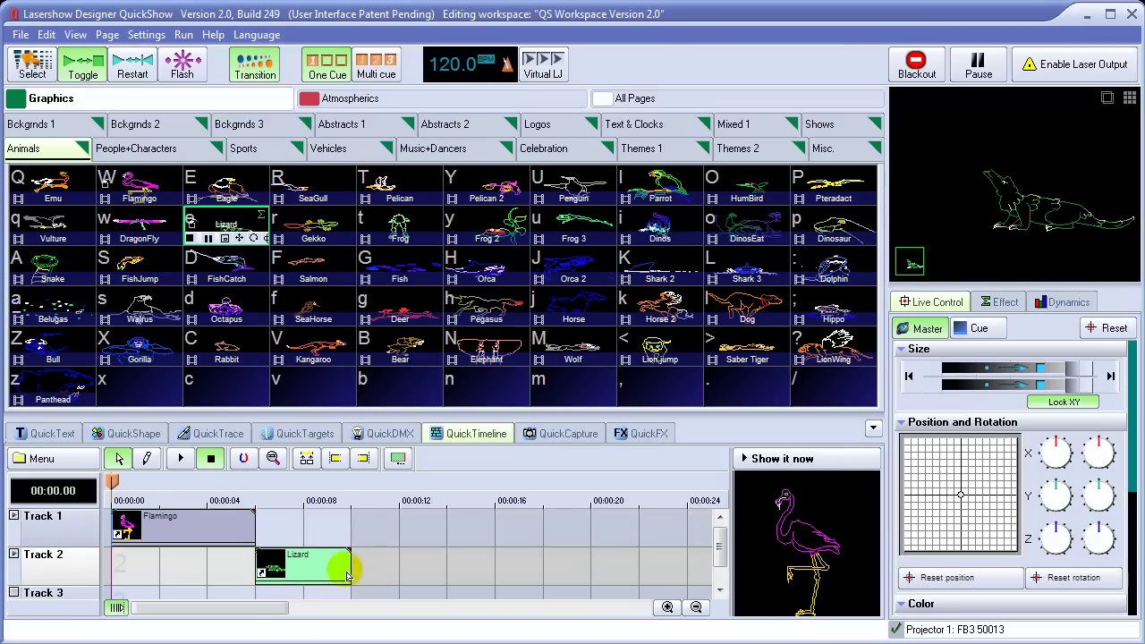
pyautogui.moveTo(351, 565); pyautogui.dragTo(383, 564)
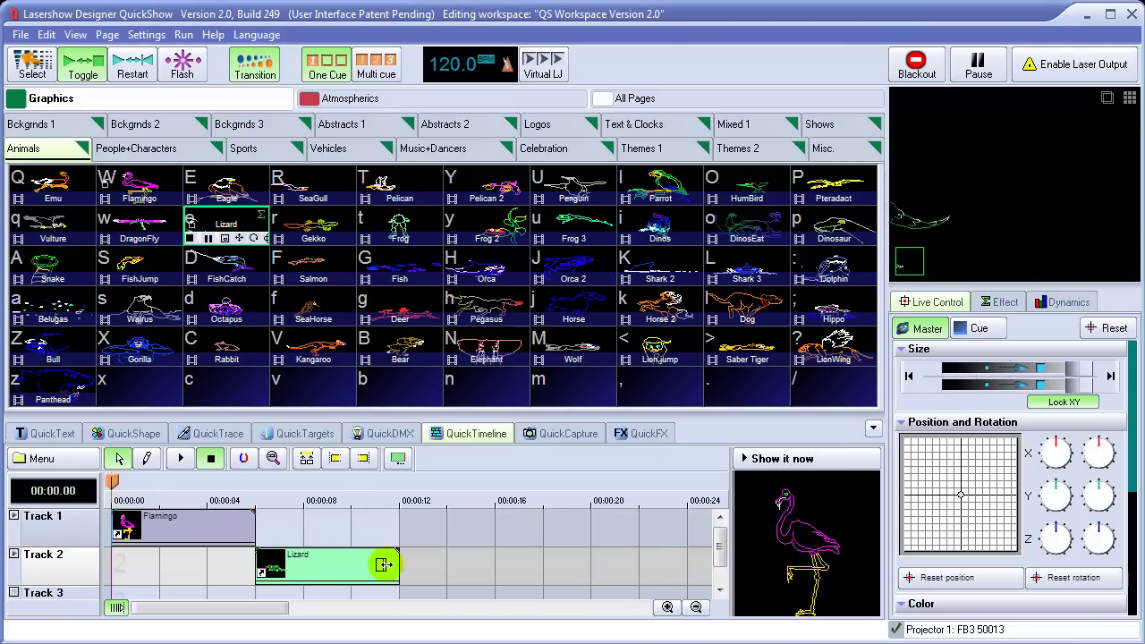
pyautogui.moveTo(396, 497); pyautogui.dragTo(106, 501)
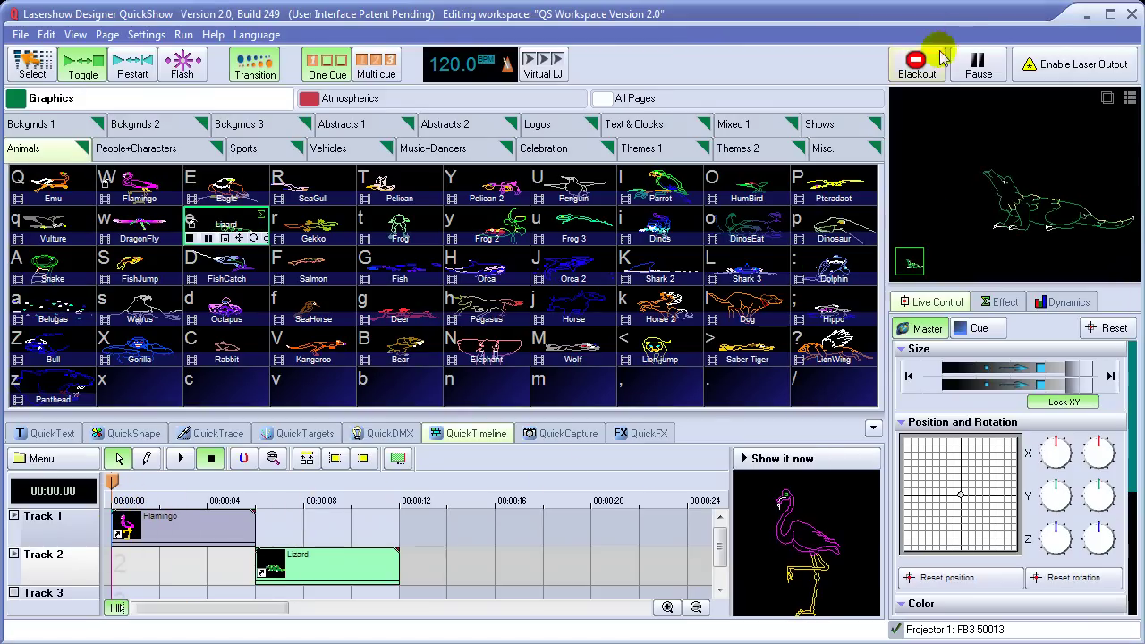
# Step: Clear the live output with Blackout and play the opening moments of the timeline show
pyautogui.click(917, 80)
pyautogui.click(180, 459)
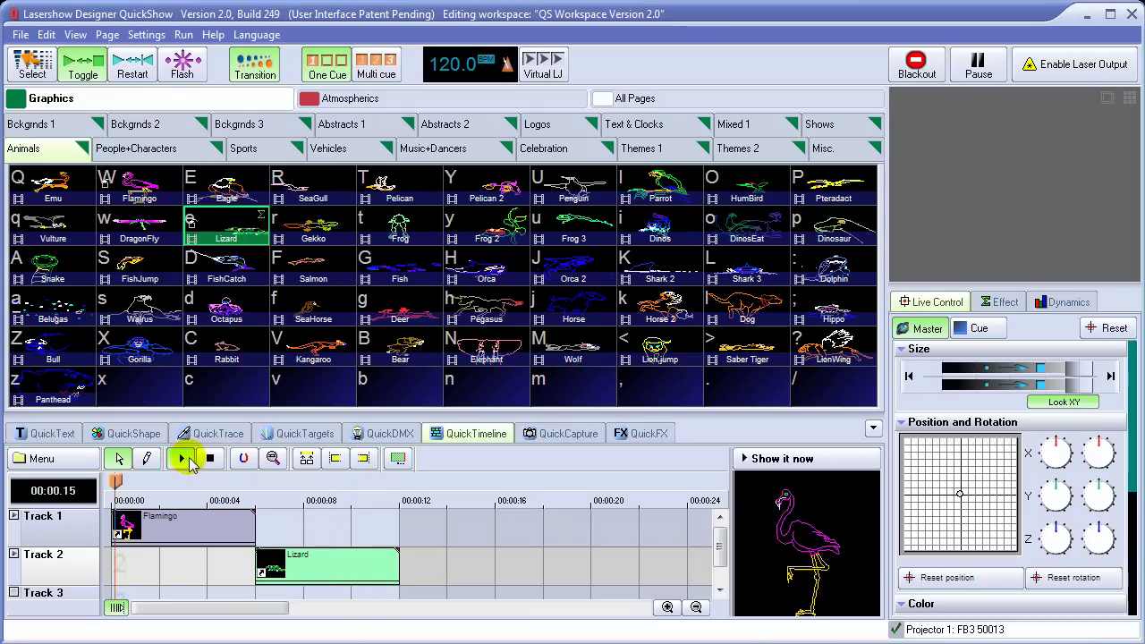
pyautogui.click(208, 458)
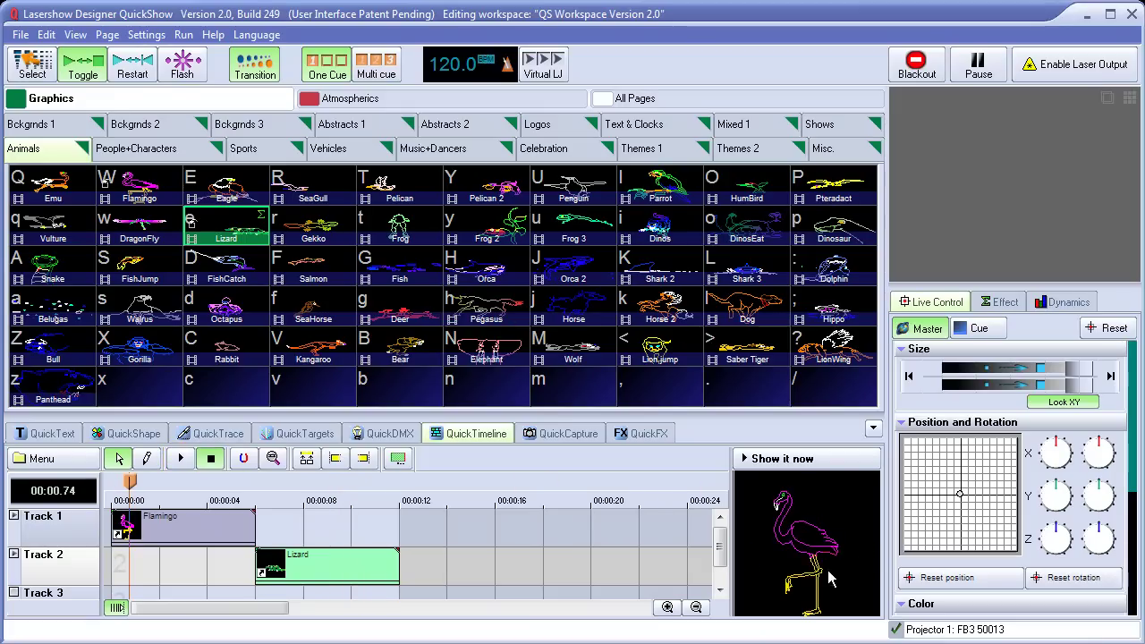
# Step: Store the timeline show in the empty "/" cell of the Animals page and play it with laser output enabled
pyautogui.moveTo(827, 517); pyautogui.dragTo(832, 554)
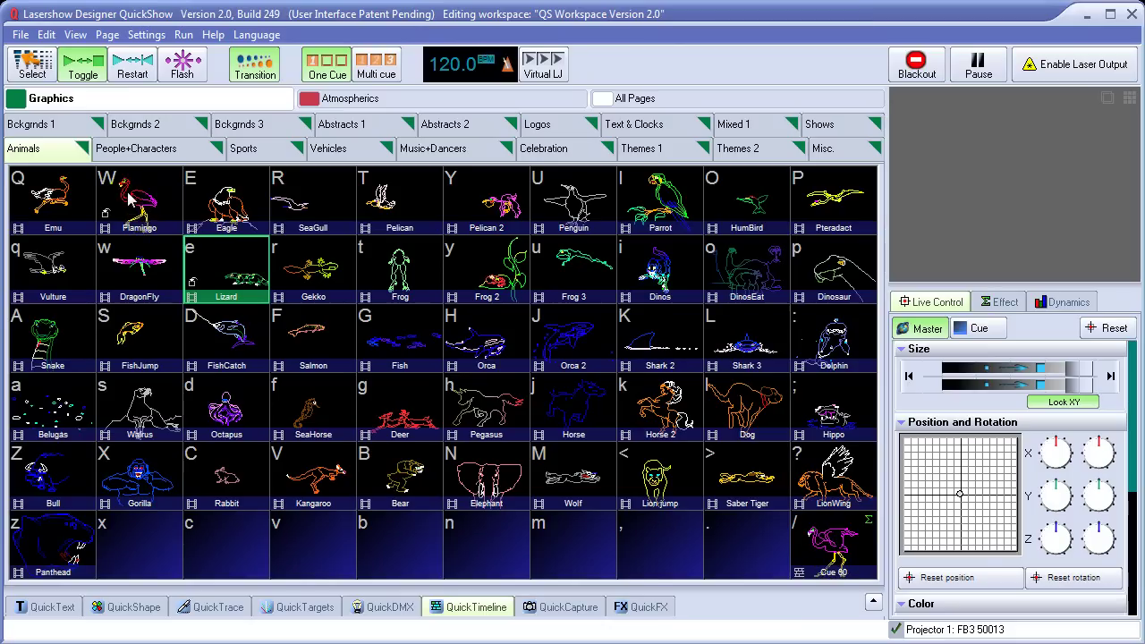
pyautogui.moveTo(228, 269)
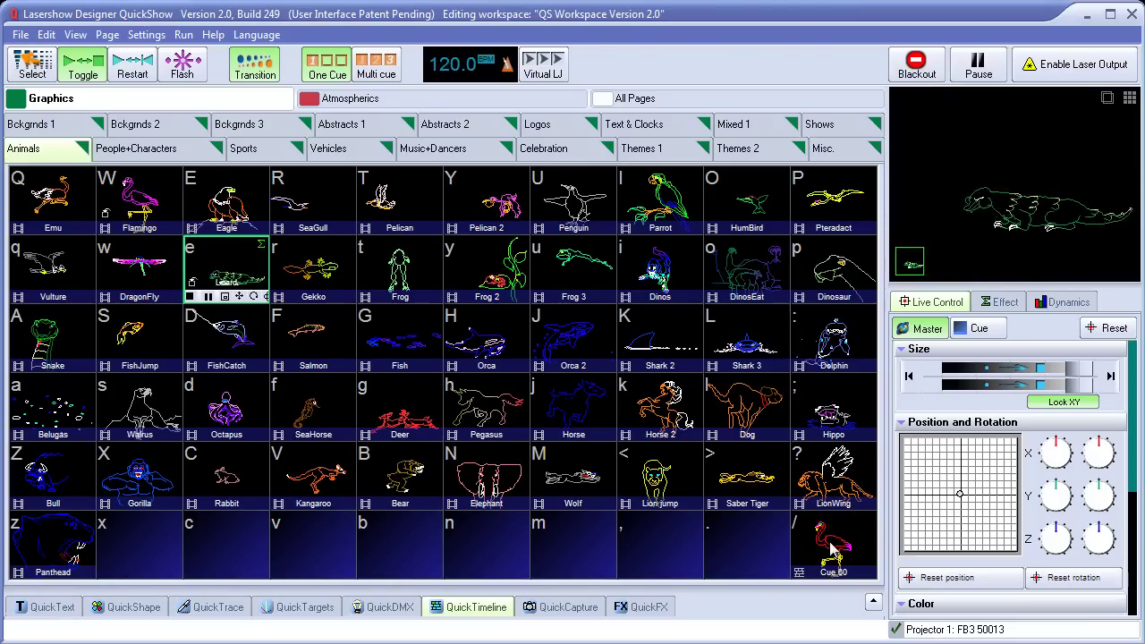
pyautogui.moveTo(831, 548)
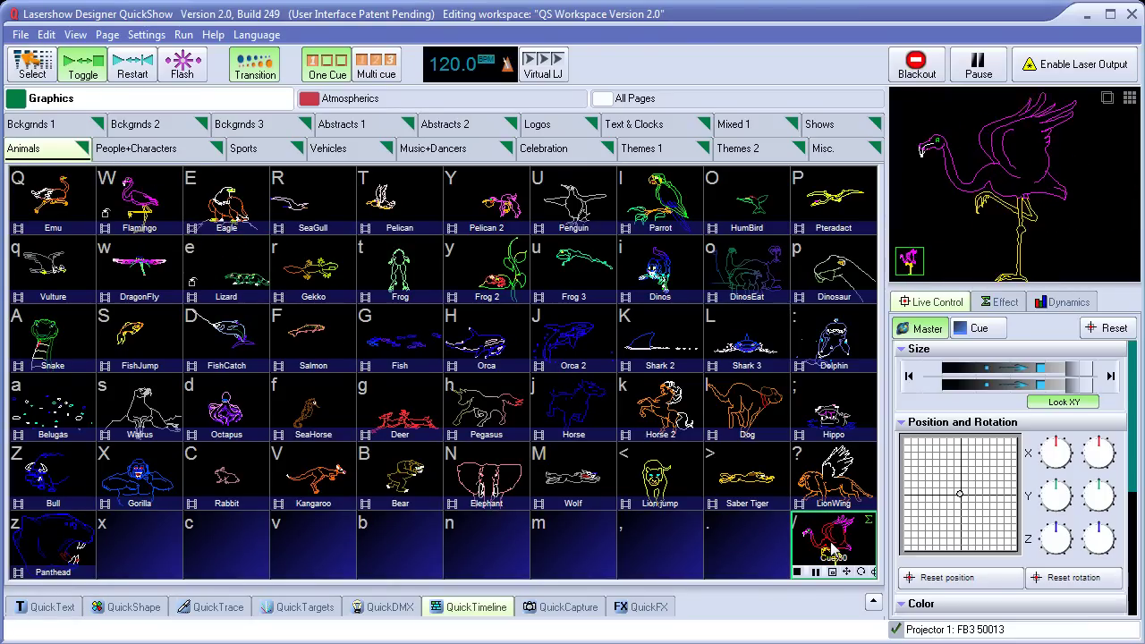
pyautogui.click(1082, 64)
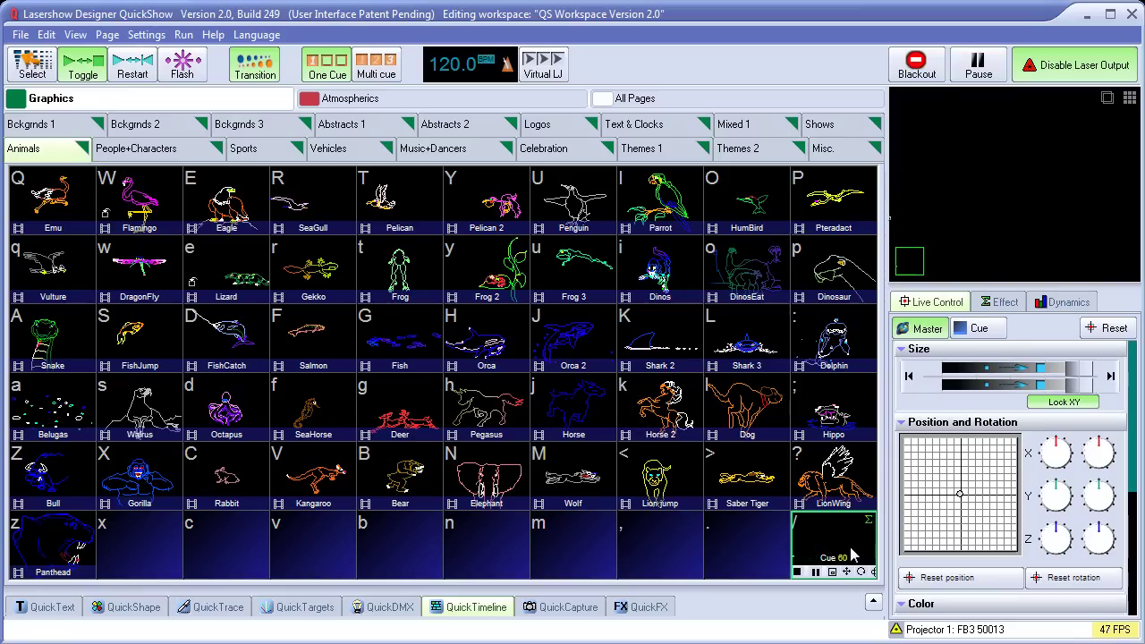
# Step: Reopen the timeline and place the Color Cross 1 - 8 cue from the Atmospherics Targets page on Track 1 at about 14 seconds
pyautogui.click(483, 606)
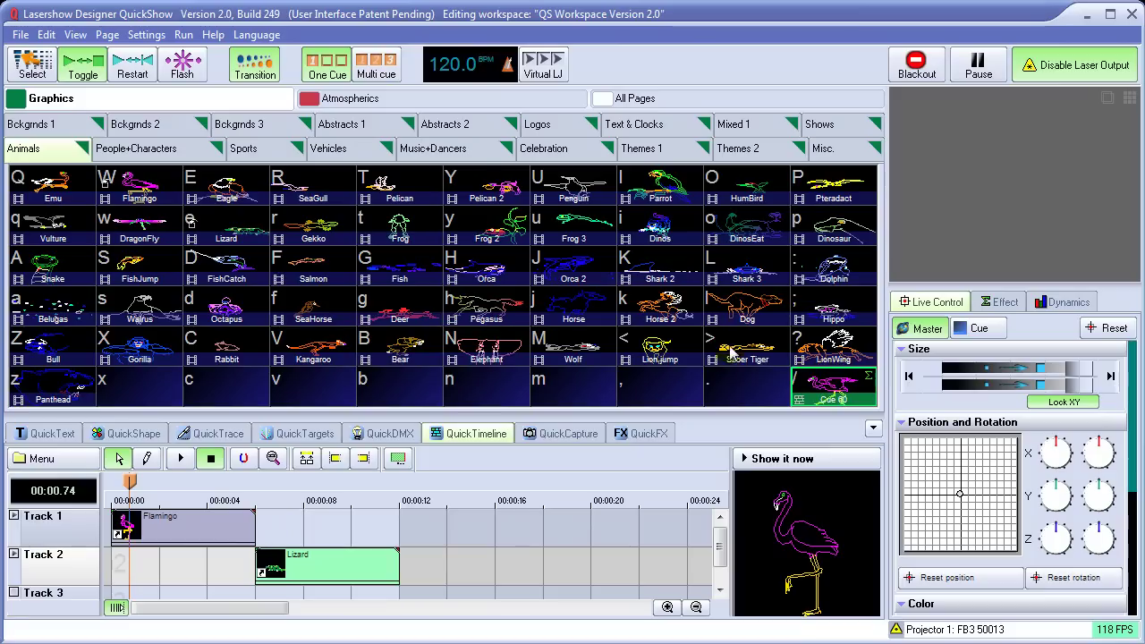
pyautogui.click(362, 99)
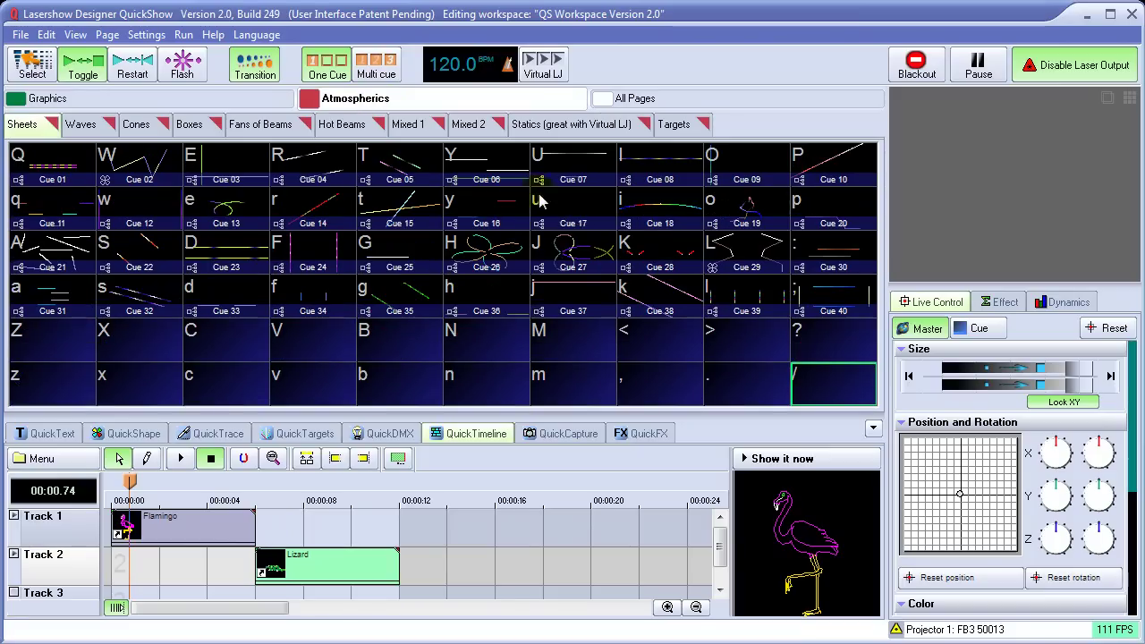
pyautogui.click(681, 125)
pyautogui.moveTo(488, 208); pyautogui.dragTo(466, 541)
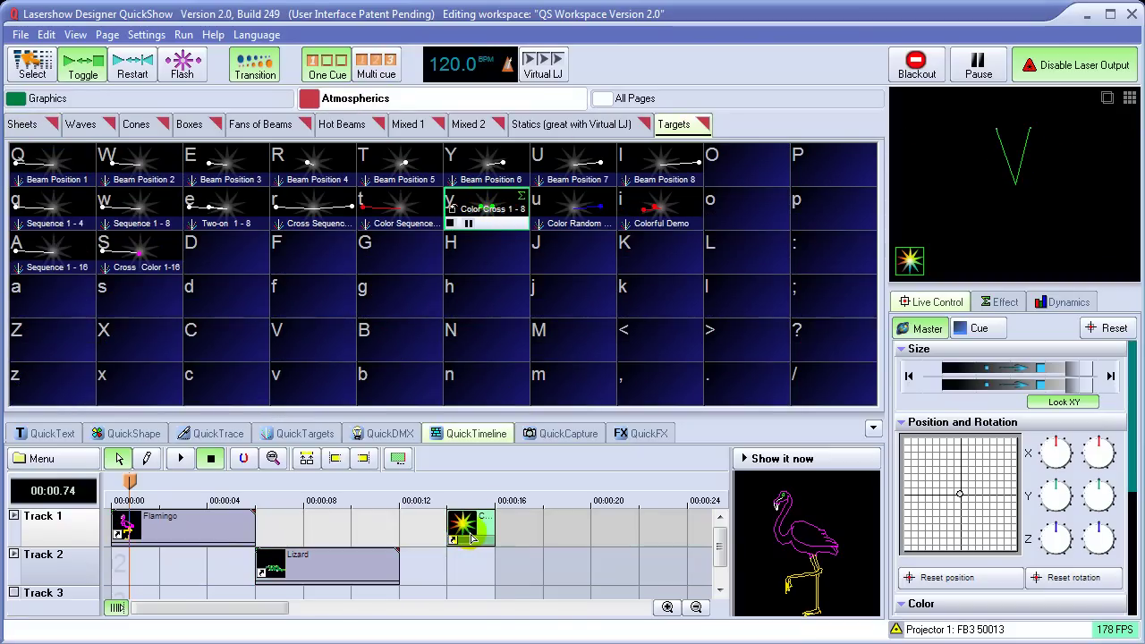
pyautogui.click(483, 573)
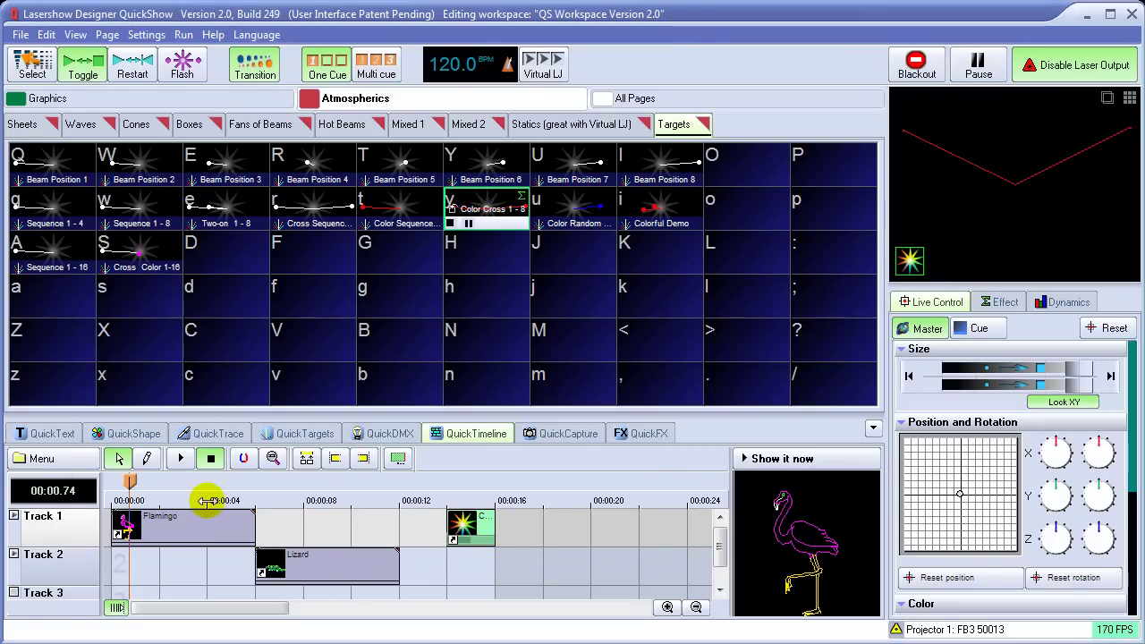
# Step: Create a new empty timeline show and clear the live output with Blackout
pyautogui.click(42, 458)
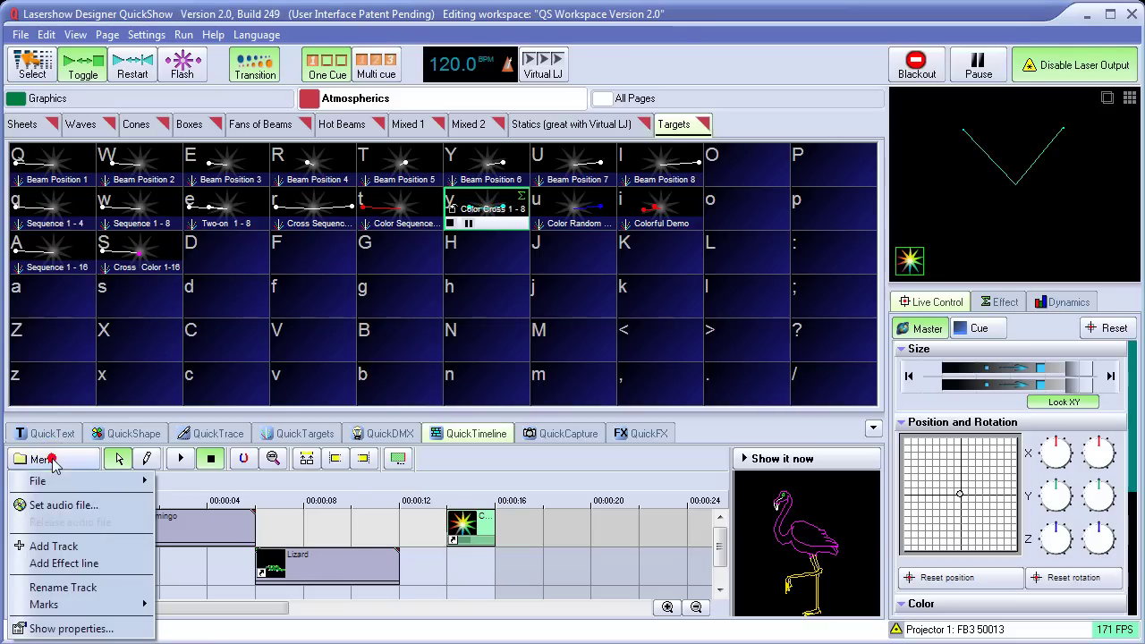
pyautogui.moveTo(61, 483)
pyautogui.click(170, 478)
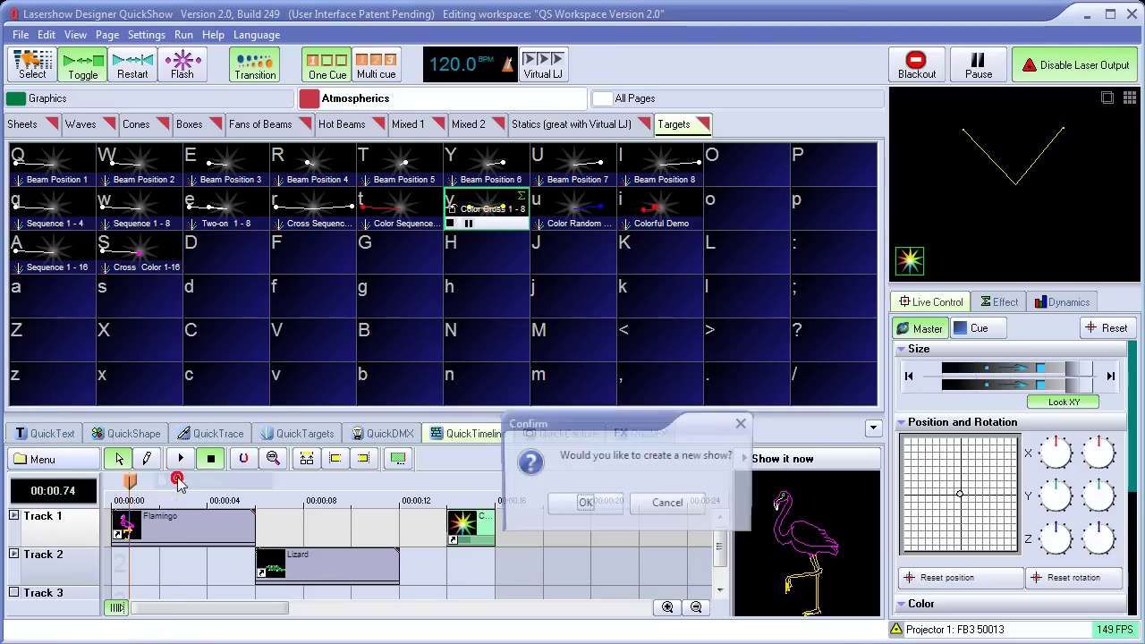
pyautogui.click(580, 506)
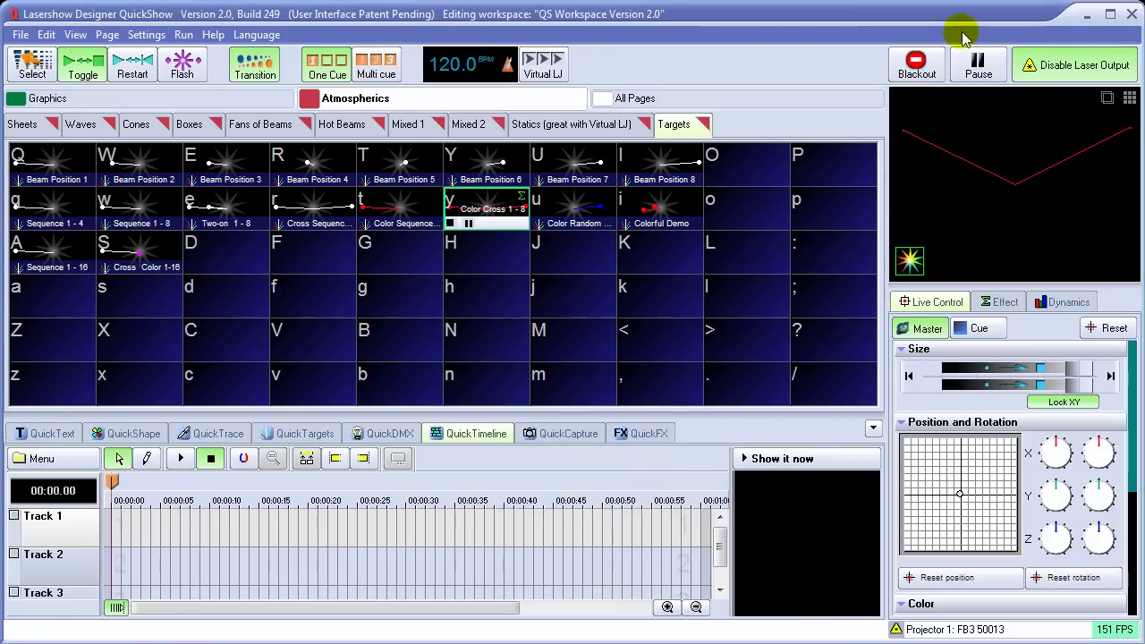
pyautogui.click(921, 64)
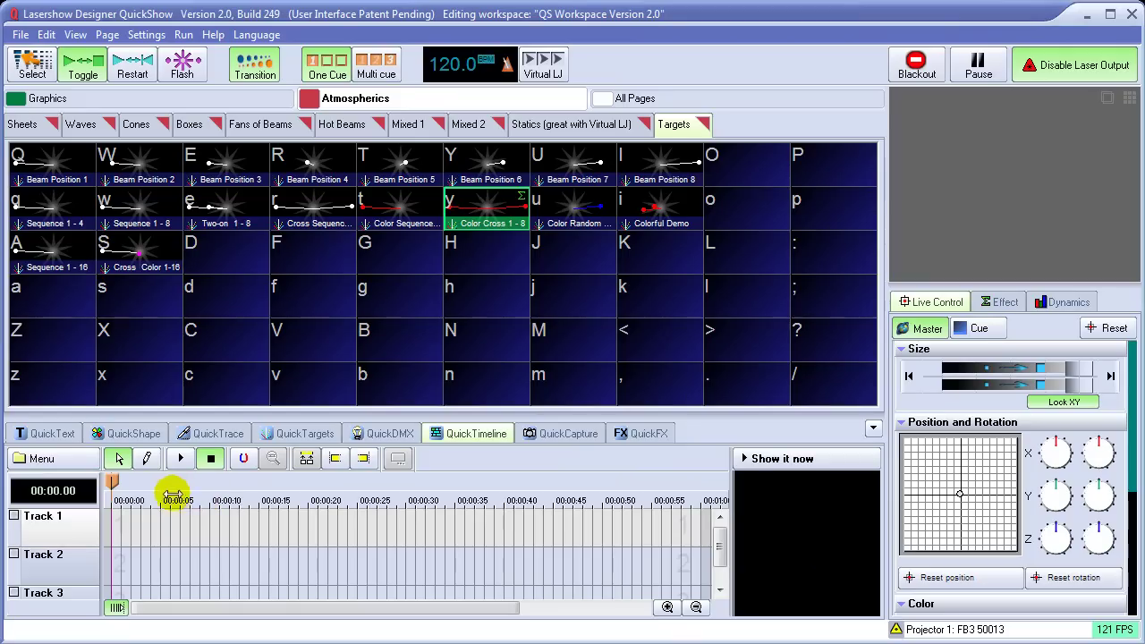
# Step: Set the Showtime Tutorial audio file from the LD2000 Shows\Tutorials folder as the new show's soundtrack
pyautogui.click(55, 459)
pyautogui.click(64, 506)
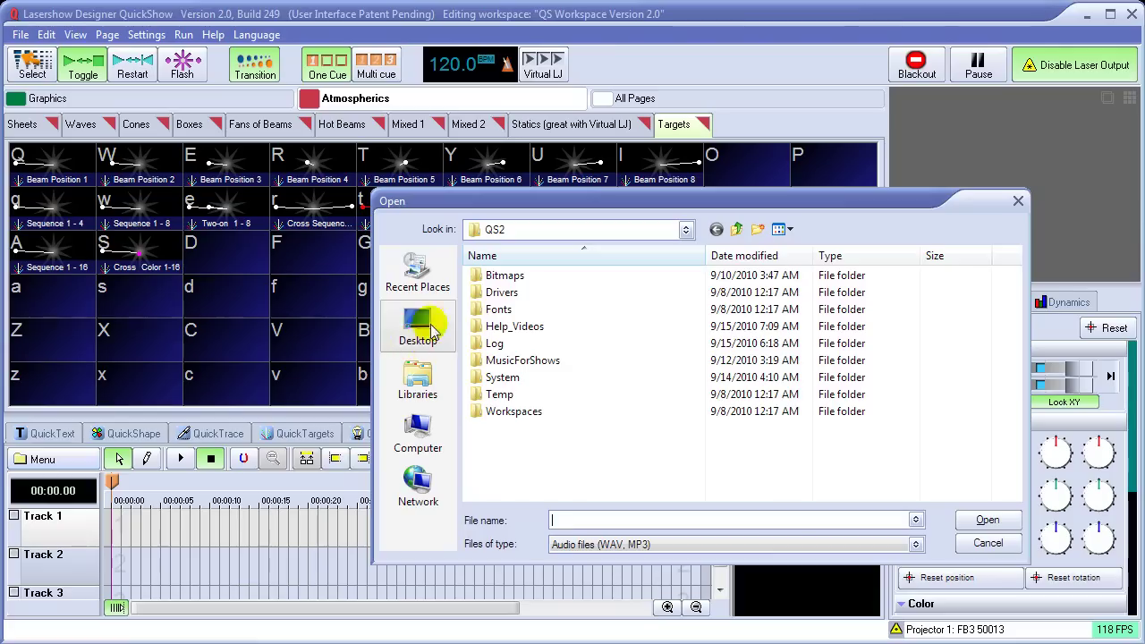
pyautogui.click(741, 230)
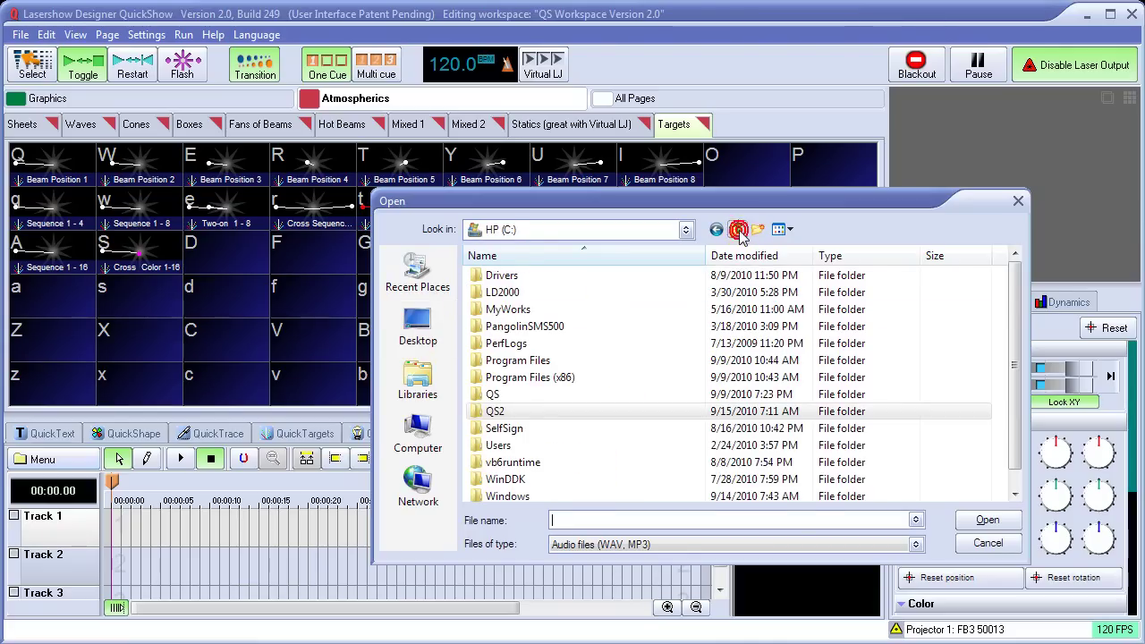
pyautogui.doubleClick(504, 292)
pyautogui.click(506, 444)
pyautogui.doubleClick(501, 445)
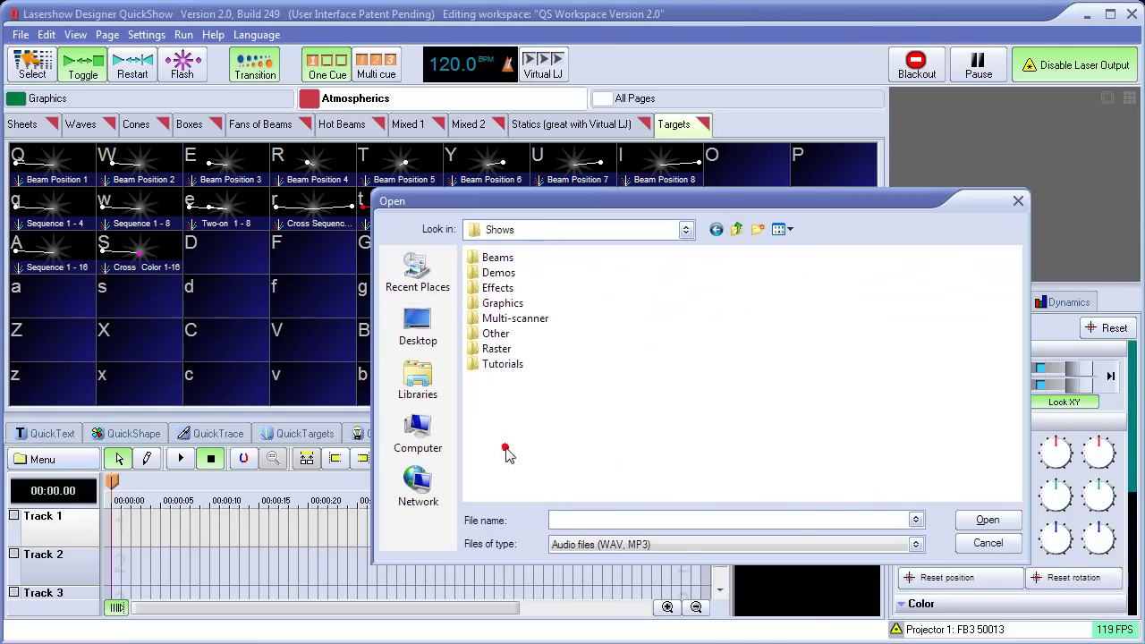
pyautogui.doubleClick(504, 364)
pyautogui.click(514, 283)
pyautogui.click(986, 520)
pyautogui.click(606, 563)
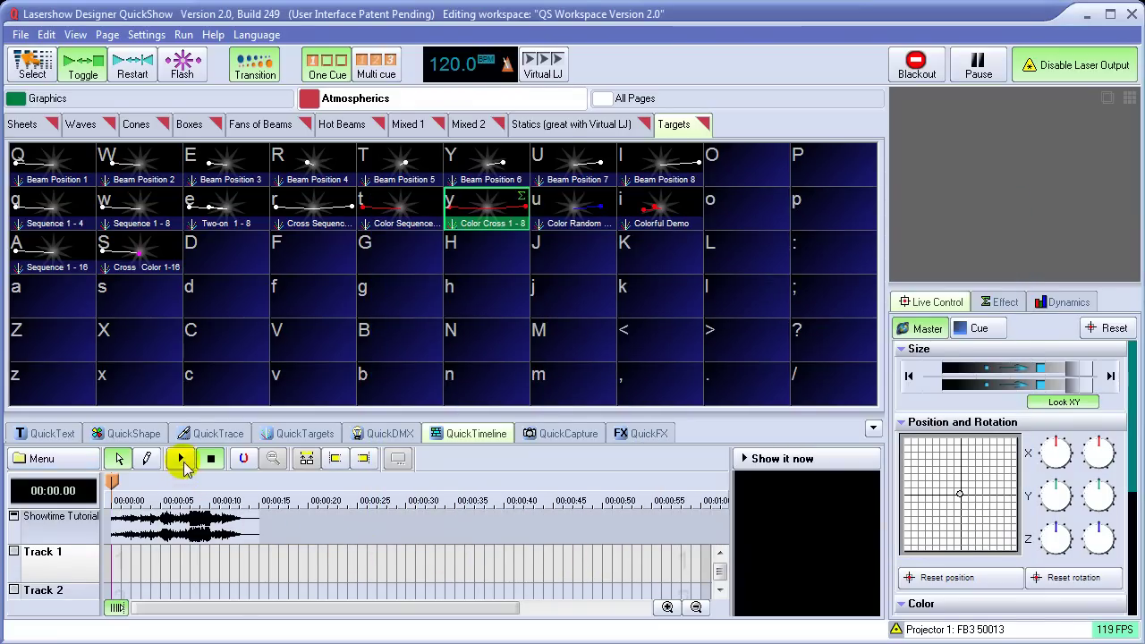
# Step: Play part of the soundtrack, stop it, and scrub along the waveform to about 4.7 seconds
pyautogui.click(182, 460)
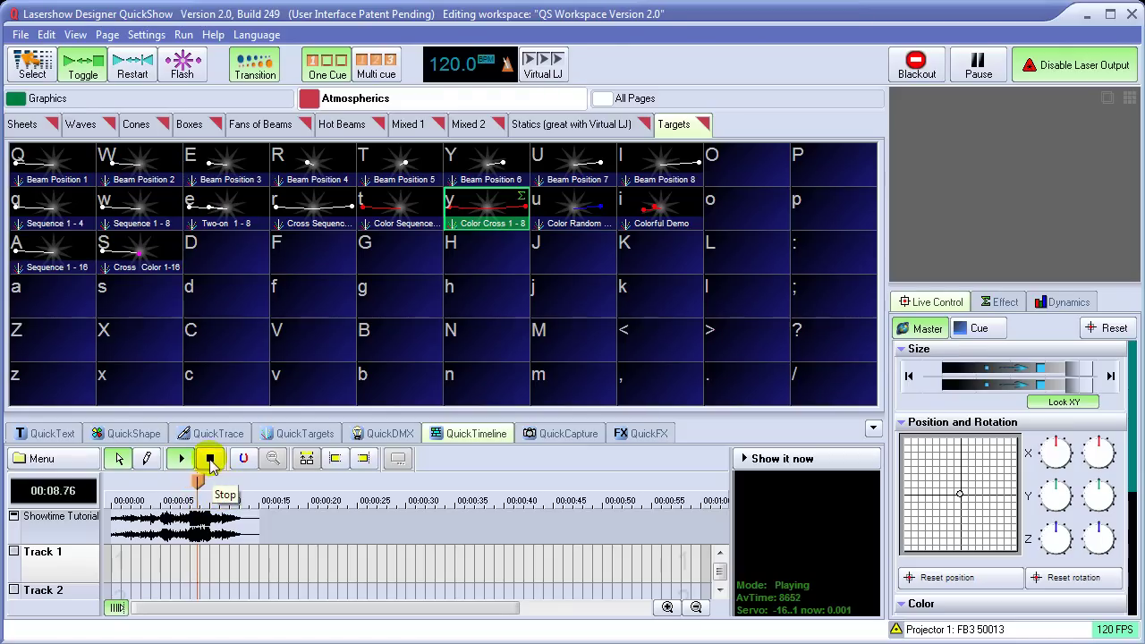
pyautogui.click(211, 462)
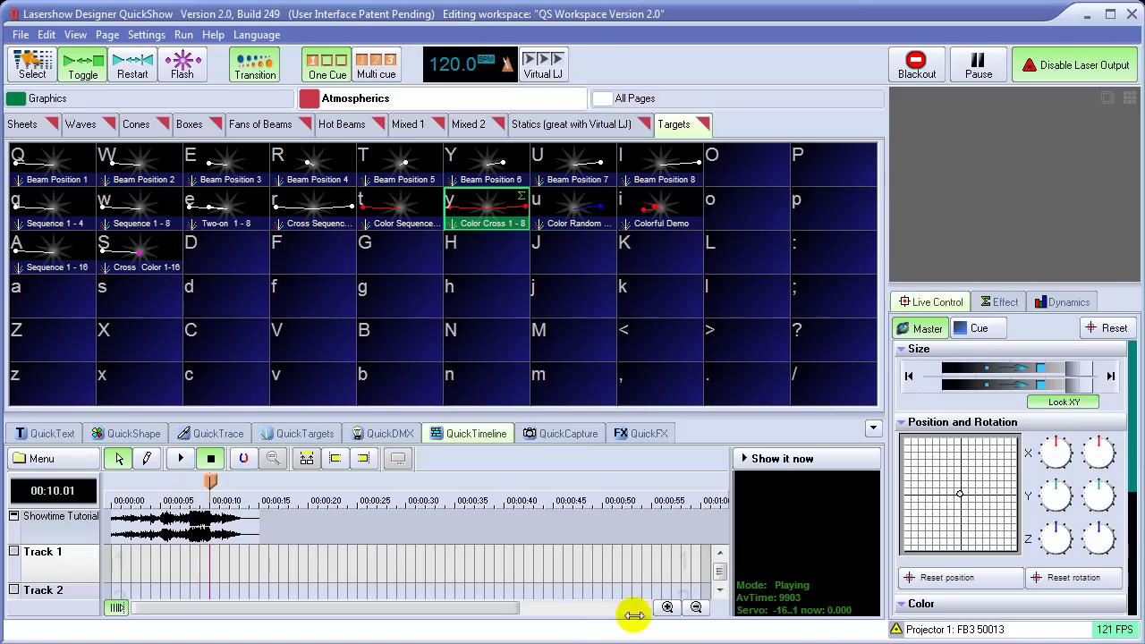
pyautogui.click(666, 607)
pyautogui.click(666, 607)
pyautogui.click(667, 607)
pyautogui.click(666, 607)
pyautogui.moveTo(355, 608); pyautogui.dragTo(220, 614)
pyautogui.moveTo(351, 482); pyautogui.dragTo(224, 491)
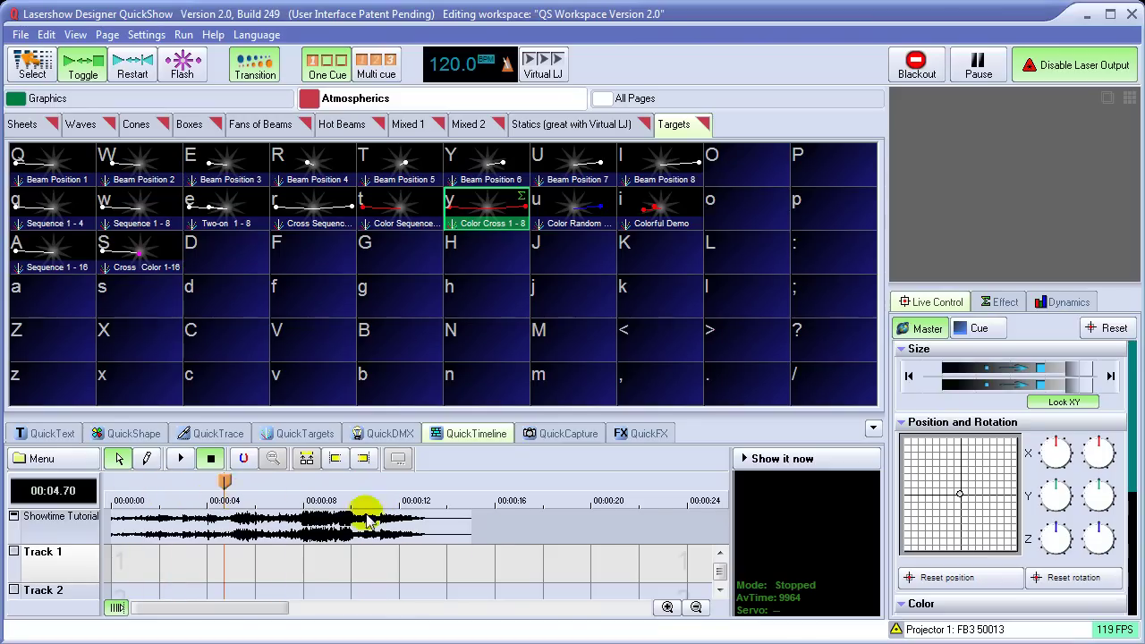
# Step: Open the Animals page of the Graphics category and toggle the Flamingo cue on and off in the live output
pyautogui.click(41, 125)
pyautogui.click(68, 100)
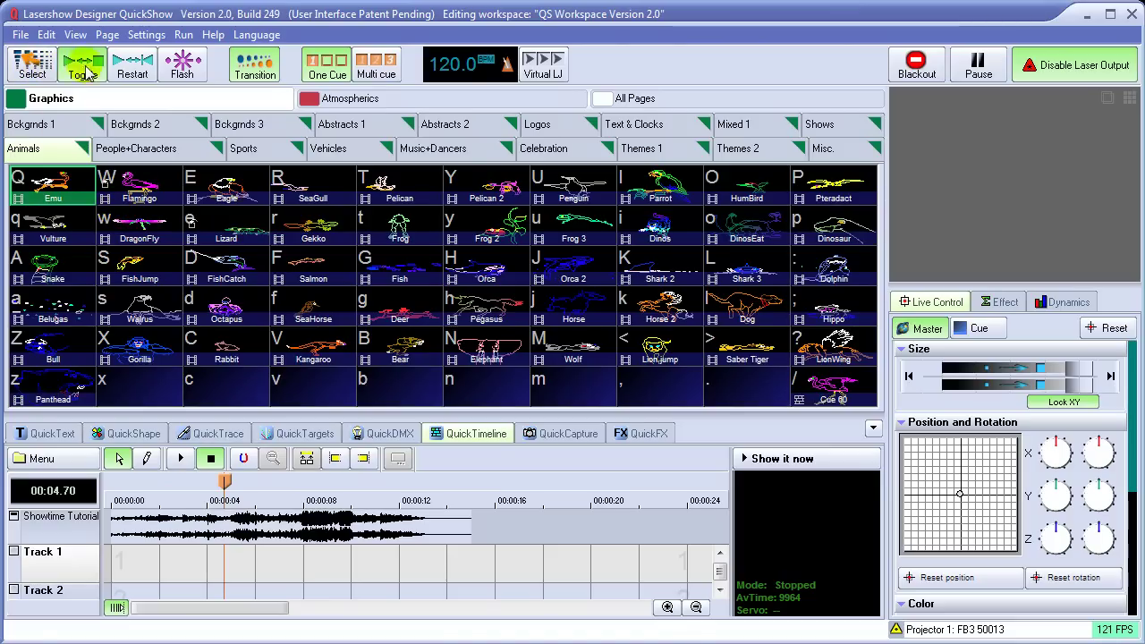
pyautogui.click(140, 187)
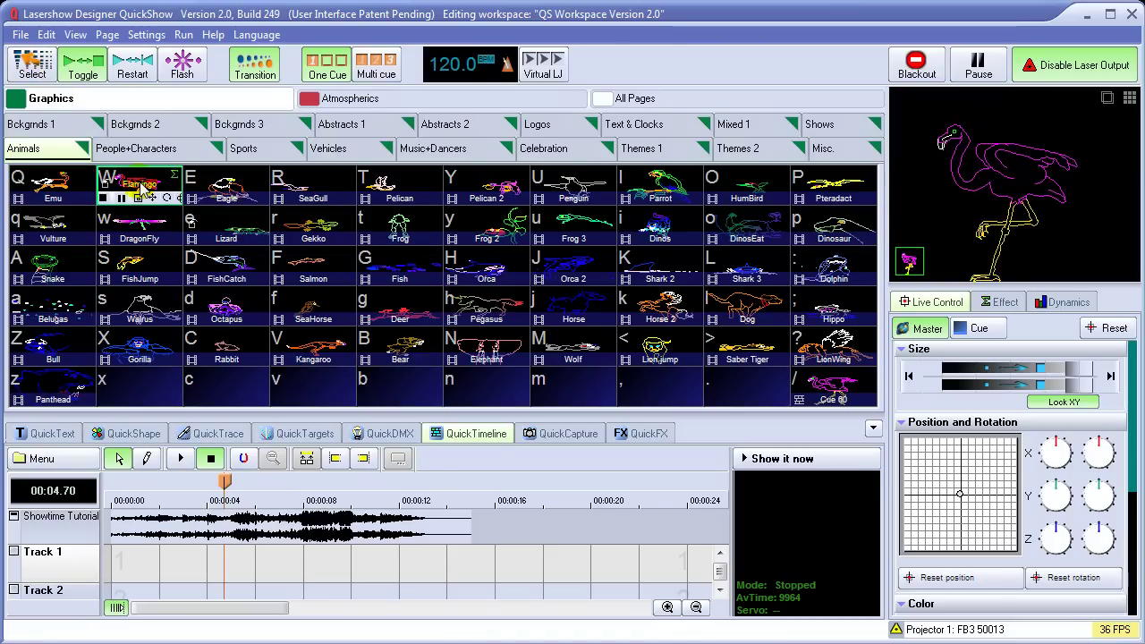
pyautogui.click(140, 188)
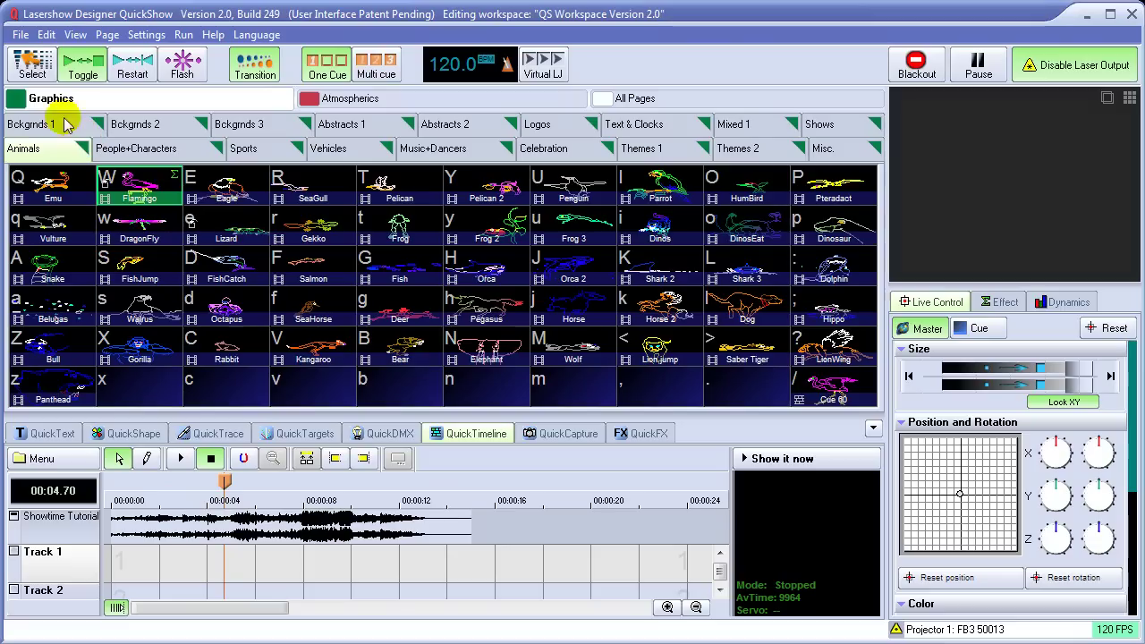
# Step: Switch the cue mode to Select and browse the Animals cues without playing them live, ending on Flamingo
pyautogui.click(32, 62)
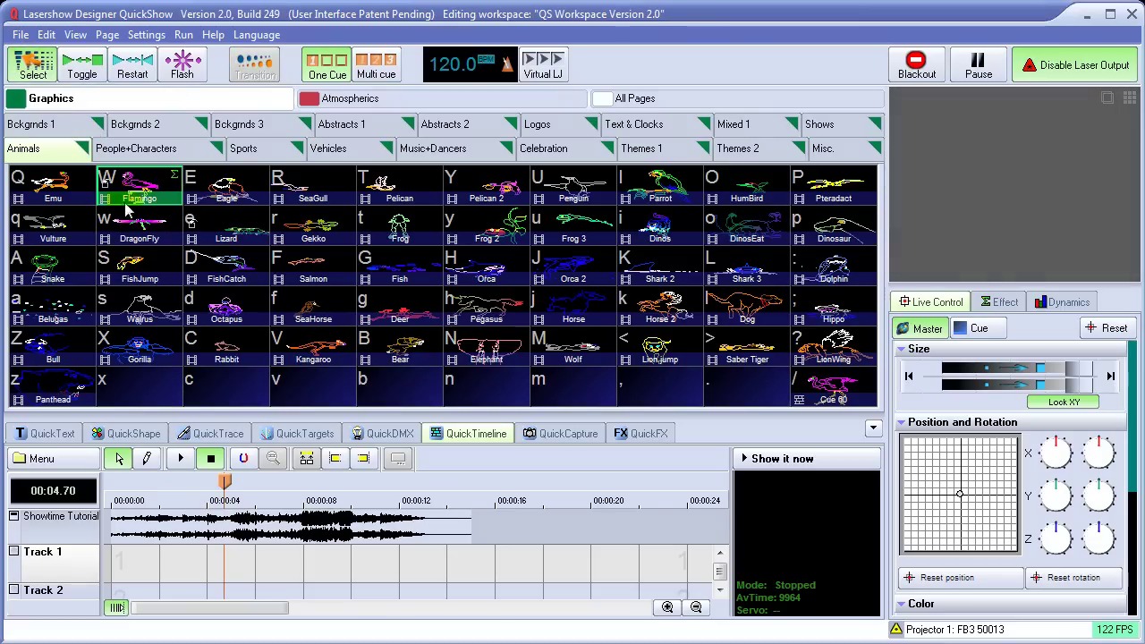
pyautogui.press('Down')
pyautogui.press('Down')
pyautogui.press('Right')
pyautogui.press('Right')
pyautogui.press('Right')
pyautogui.press('Right')
pyautogui.press('Right')
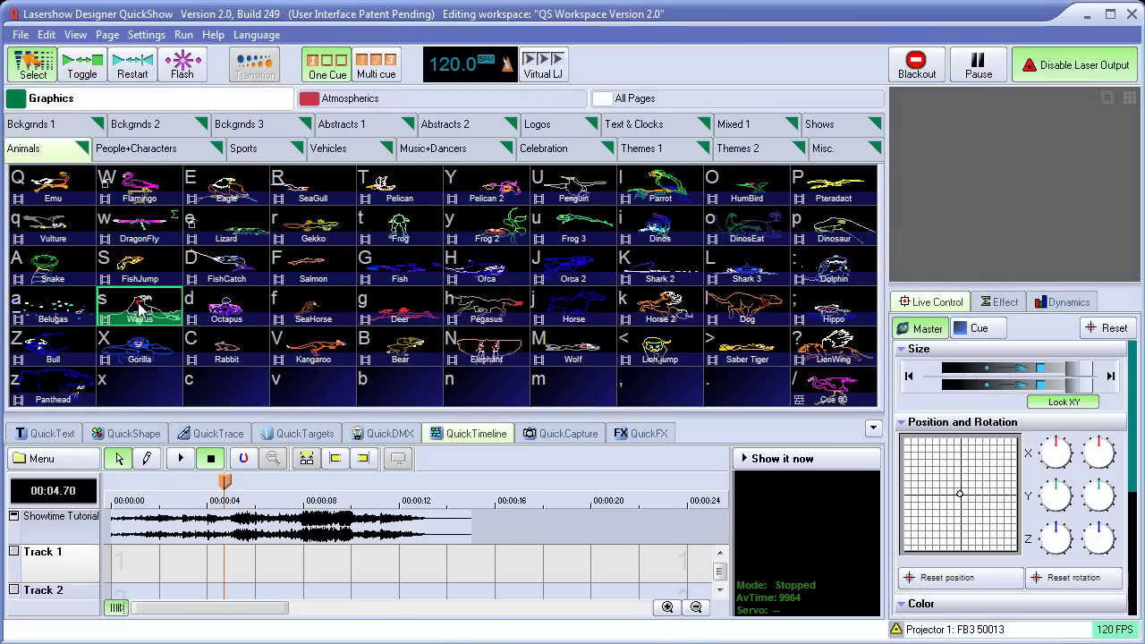
pyautogui.click(31, 64)
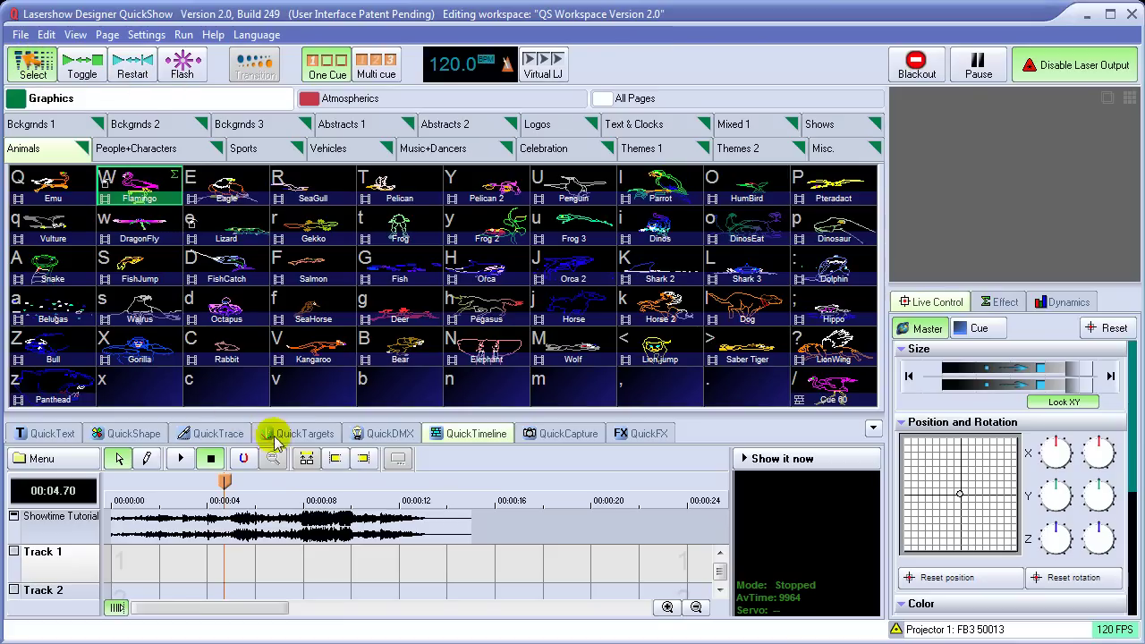
# Step: Zoom in on the timeline and place the Flamingo cue on Track 1 from 0 to about 6 seconds
pyautogui.moveTo(169, 482); pyautogui.dragTo(158, 480)
pyautogui.click(665, 608)
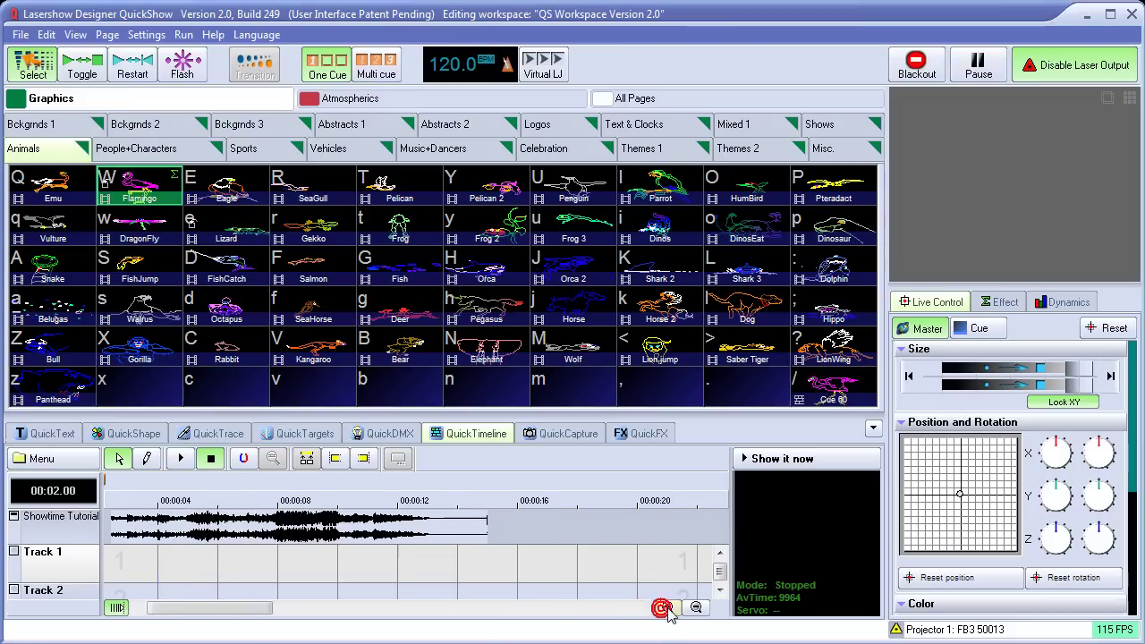
pyautogui.moveTo(235, 608); pyautogui.dragTo(159, 616)
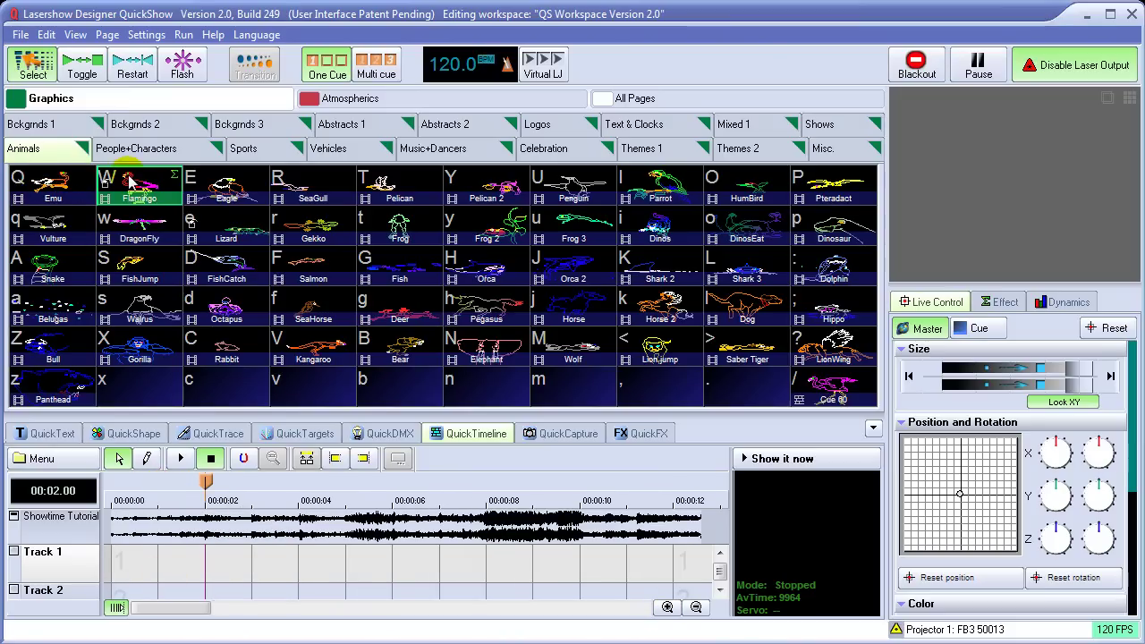
pyautogui.moveTo(126, 183); pyautogui.dragTo(391, 563)
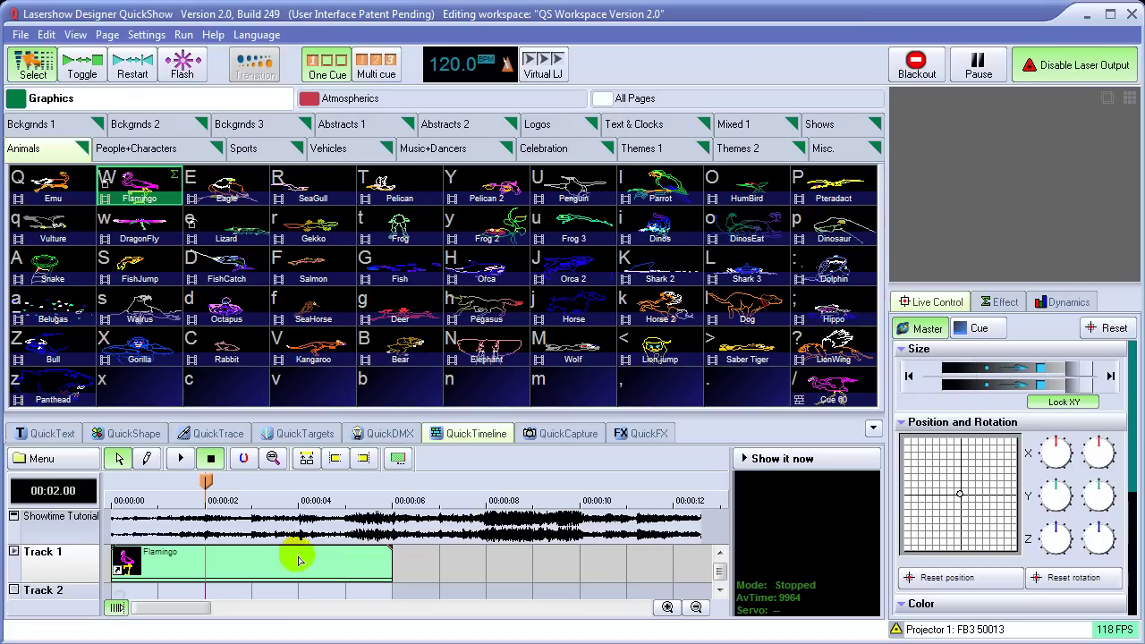
# Step: Scrub the Flamingo event to about 5.6 seconds and look through the tracks below it
pyautogui.moveTo(204, 482); pyautogui.dragTo(371, 507)
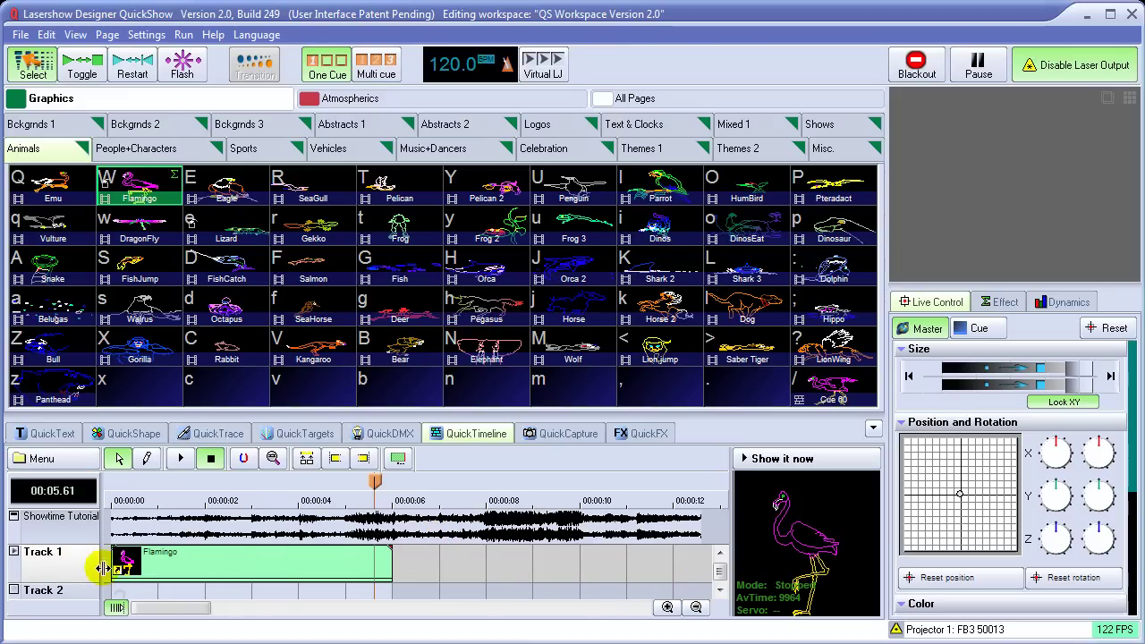
pyautogui.click(719, 590)
pyautogui.click(719, 590)
pyautogui.click(720, 552)
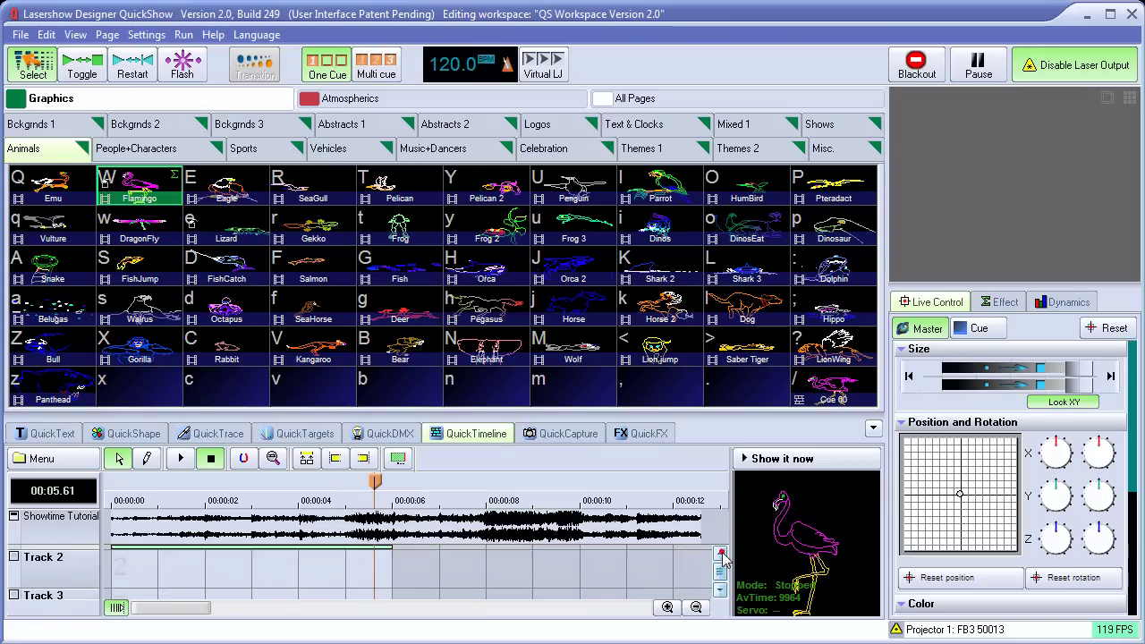
pyautogui.click(720, 552)
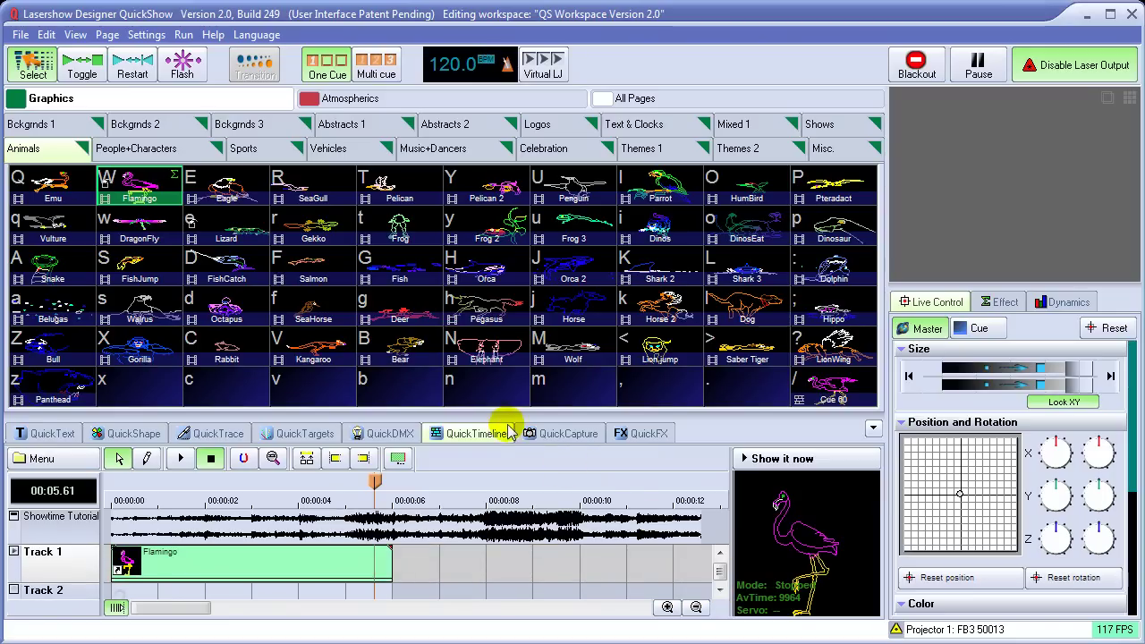
# Step: Enlarge the timeline area, place the Frog cue on Track 2 from about 5 to 9 seconds, and play from the start
pyautogui.moveTo(494, 414); pyautogui.dragTo(493, 352)
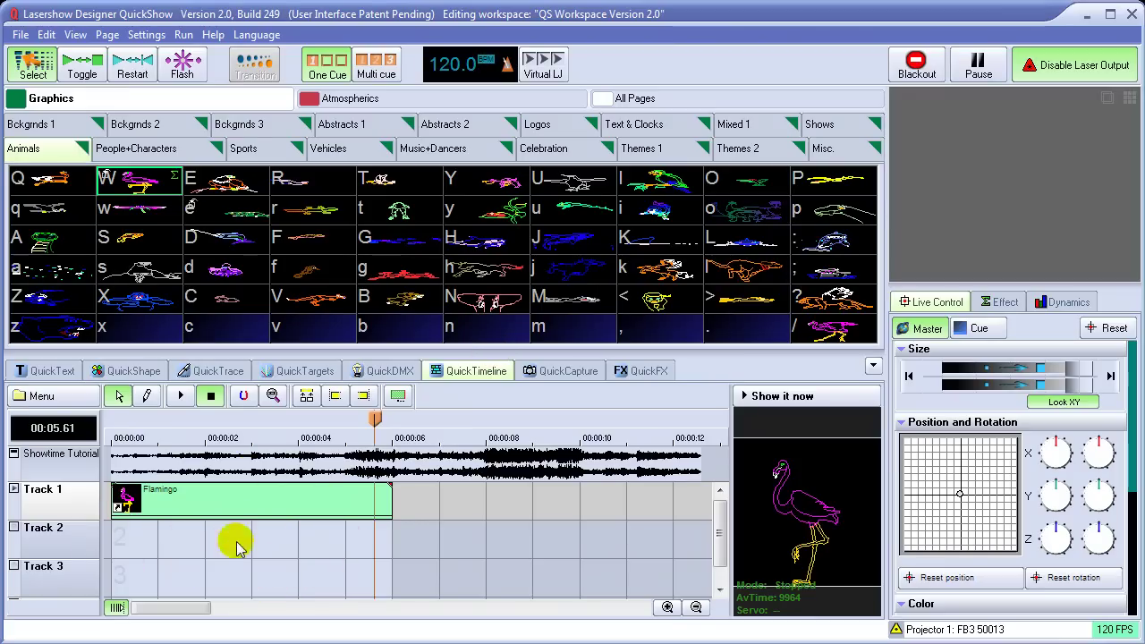
pyautogui.moveTo(374, 417)
pyautogui.mouseDown()
pyautogui.moveTo(158, 417)
pyautogui.moveTo(396, 420)
pyautogui.moveTo(157, 420)
pyautogui.moveTo(392, 427)
pyautogui.mouseUp()
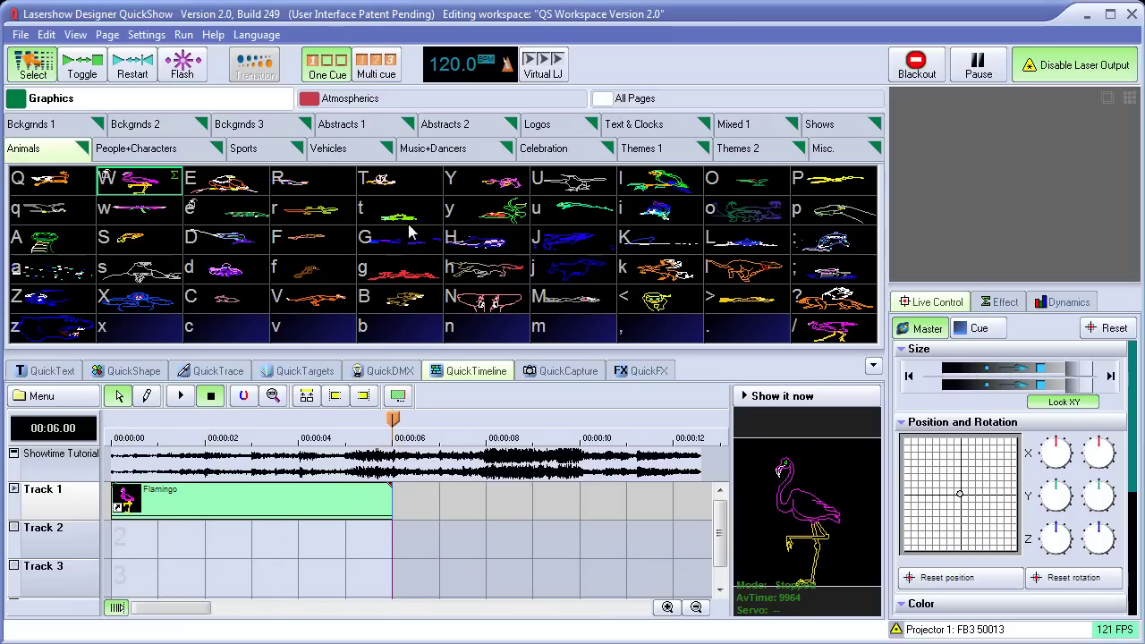
pyautogui.moveTo(407, 234); pyautogui.dragTo(507, 544)
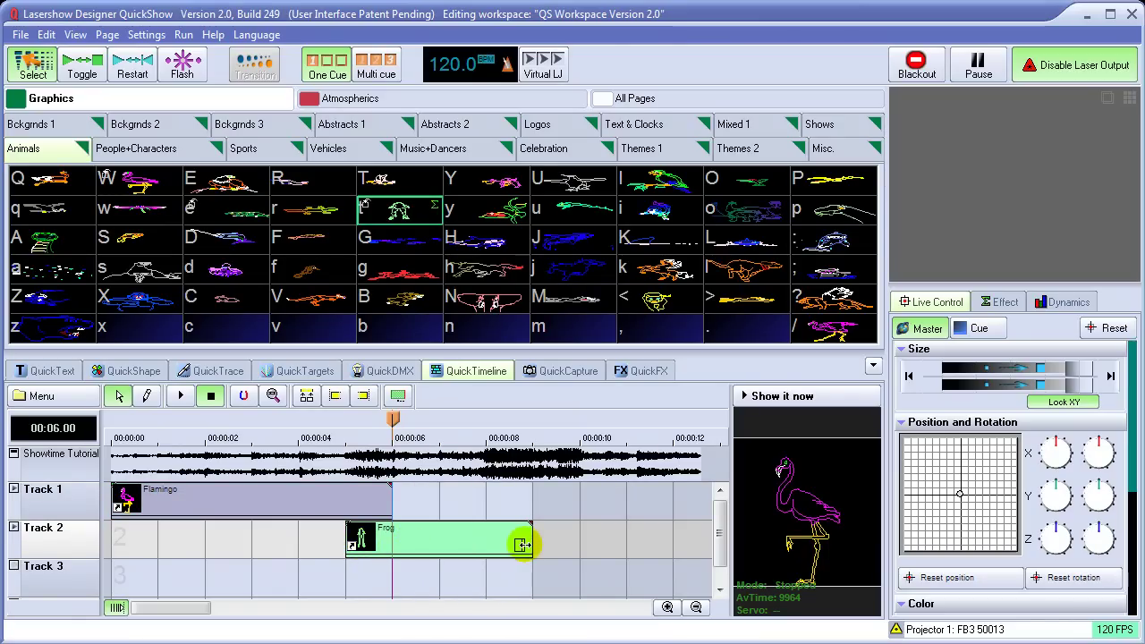
pyautogui.moveTo(394, 417)
pyautogui.mouseDown()
pyautogui.moveTo(308, 417)
pyautogui.moveTo(524, 418)
pyautogui.moveTo(161, 418)
pyautogui.moveTo(119, 430)
pyautogui.mouseUp()
pyautogui.click(180, 396)
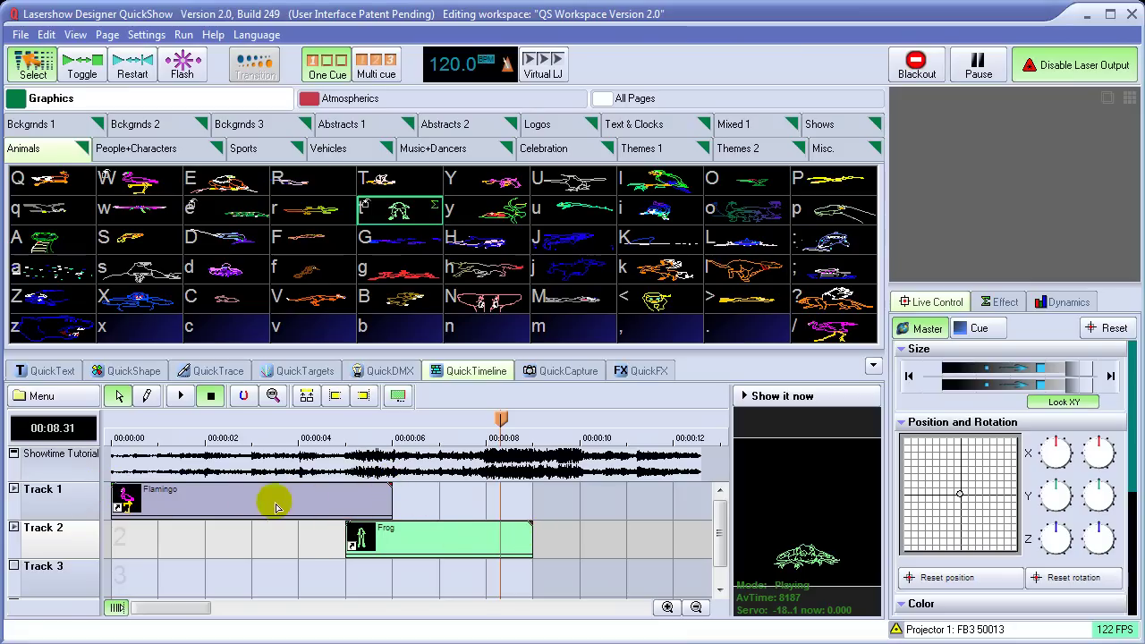
# Step: Crossfade the events with a fade-out of about 1.2 seconds on Flamingo and a fade-in of about 1.1 seconds on Frog, and play the result
pyautogui.click(391, 484)
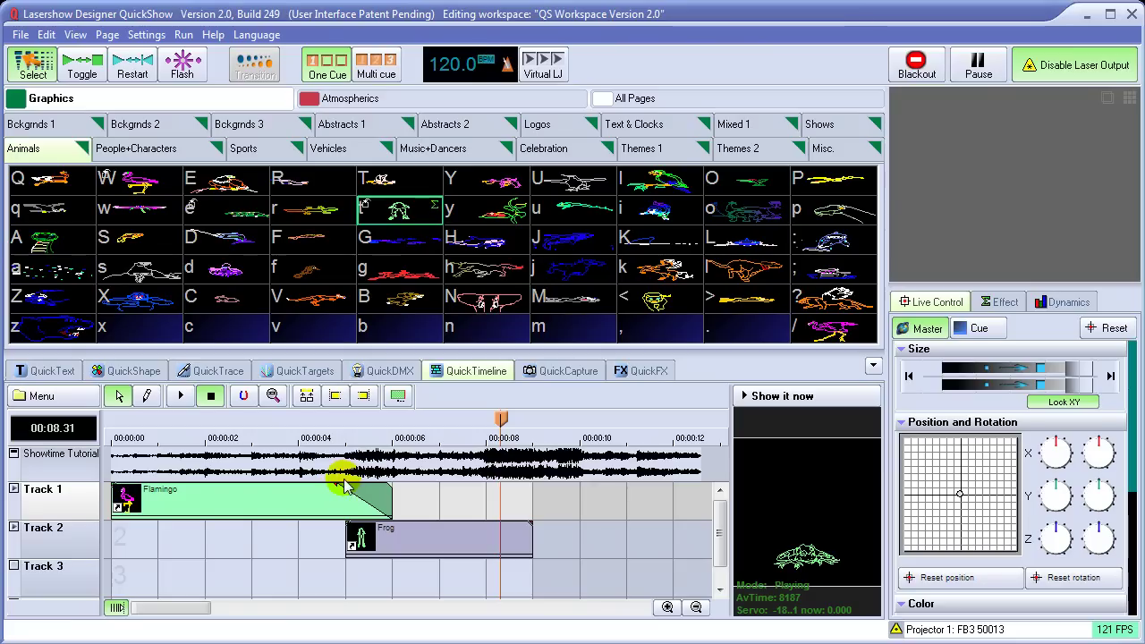
pyautogui.click(367, 526)
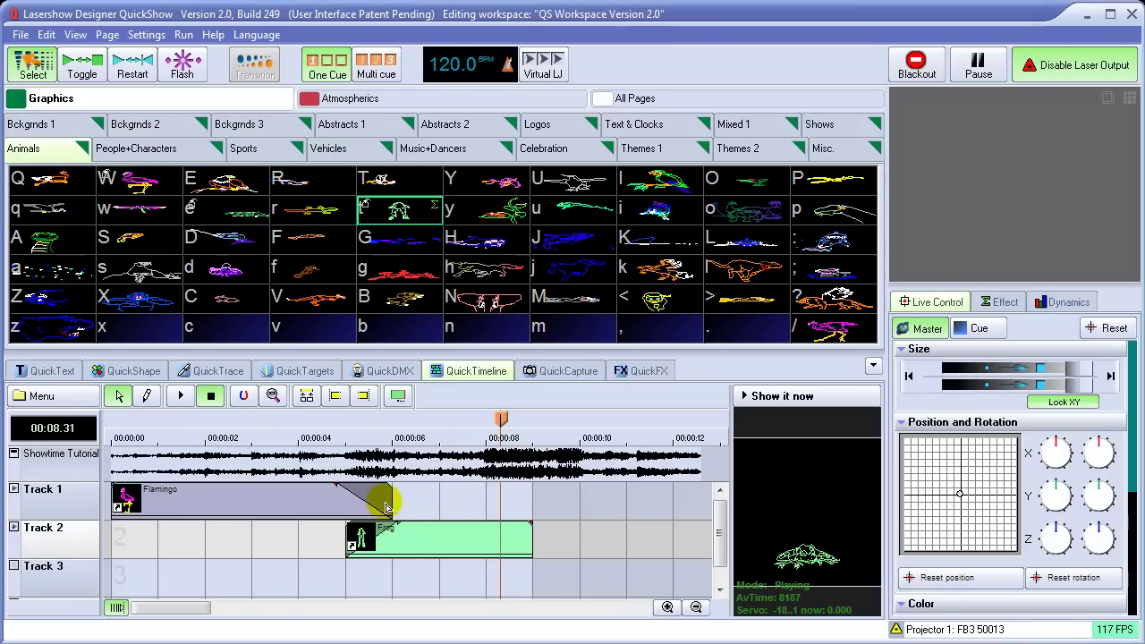
pyautogui.moveTo(304, 433); pyautogui.dragTo(166, 438)
pyautogui.click(182, 397)
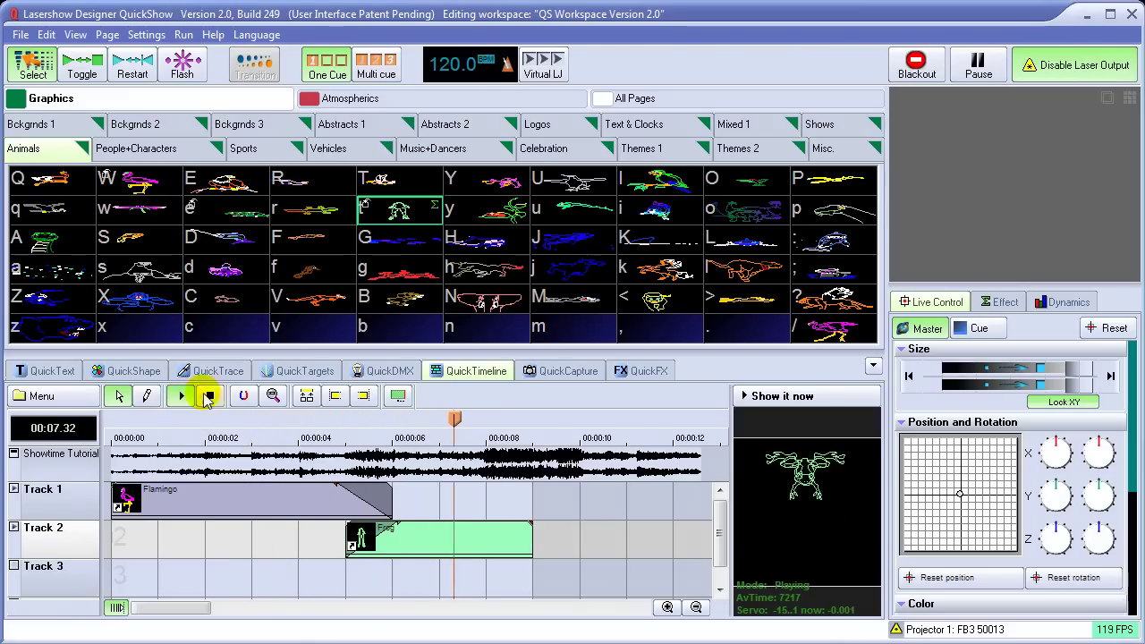
pyautogui.click(212, 396)
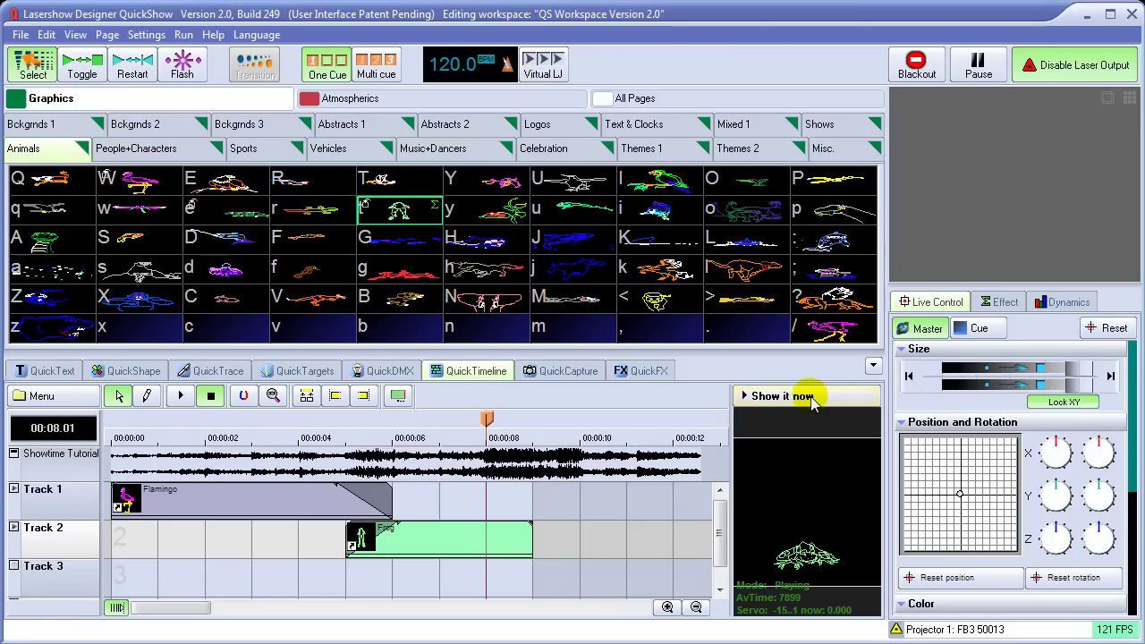
# Step: Send the timeline to the live output while scrubbing back to about 4.5 seconds, and test the Flamingo cue live
pyautogui.click(811, 402)
pyautogui.moveTo(487, 420); pyautogui.dragTo(320, 438)
pyautogui.click(776, 399)
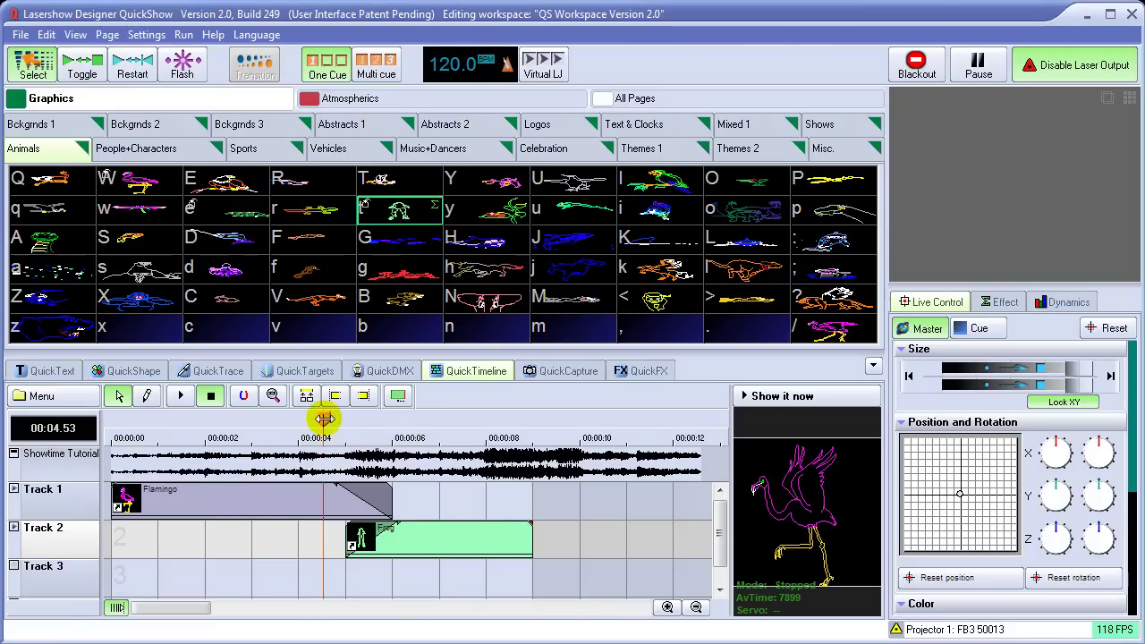
pyautogui.click(154, 184)
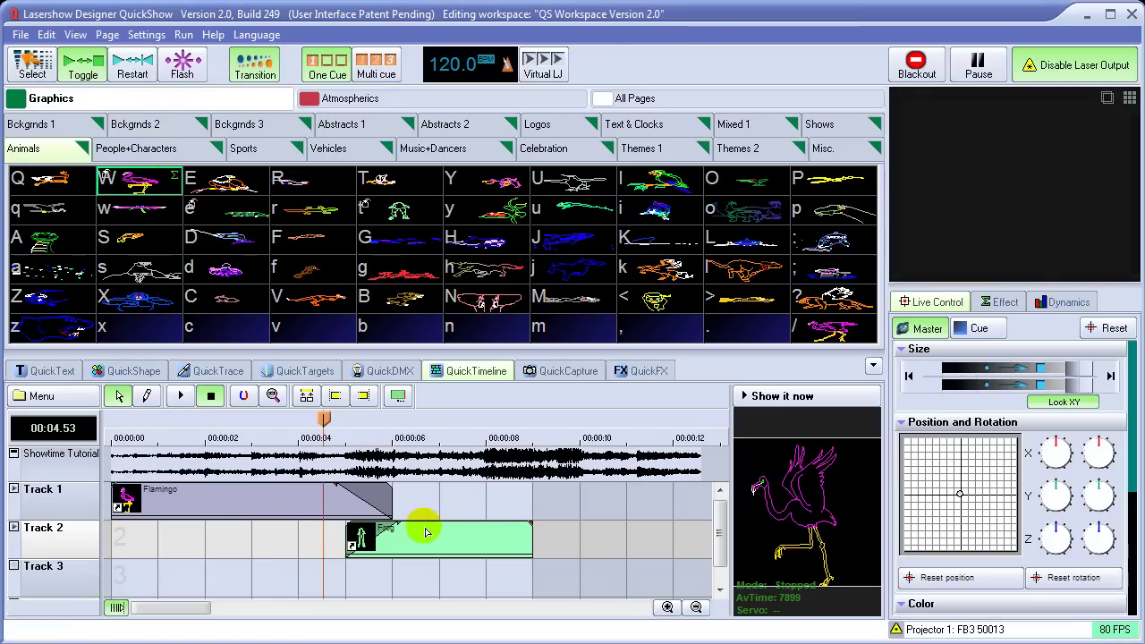
# Step: Play the show from near the start and stop it at about 3.3 seconds to check Flamingo's animation speed
pyautogui.click(322, 421)
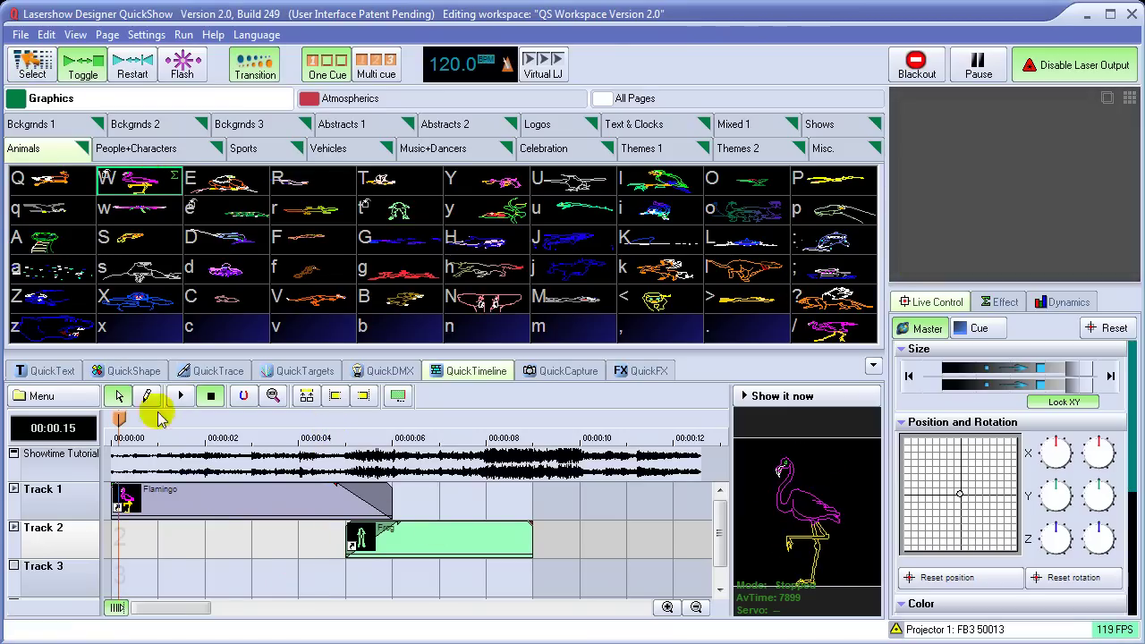
pyautogui.click(180, 395)
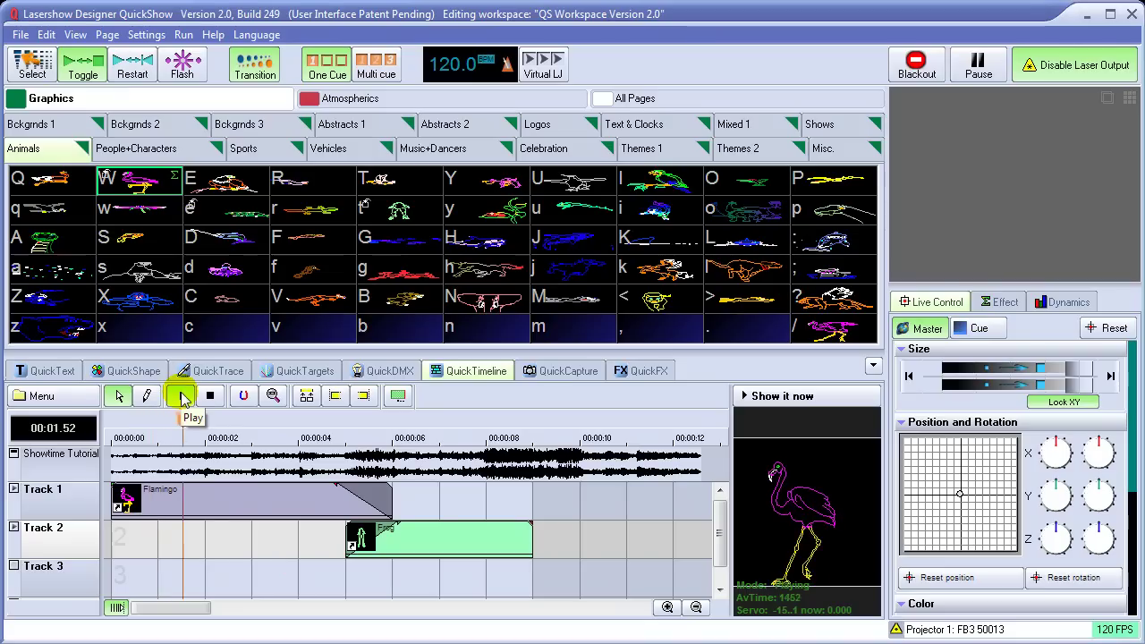
pyautogui.click(211, 398)
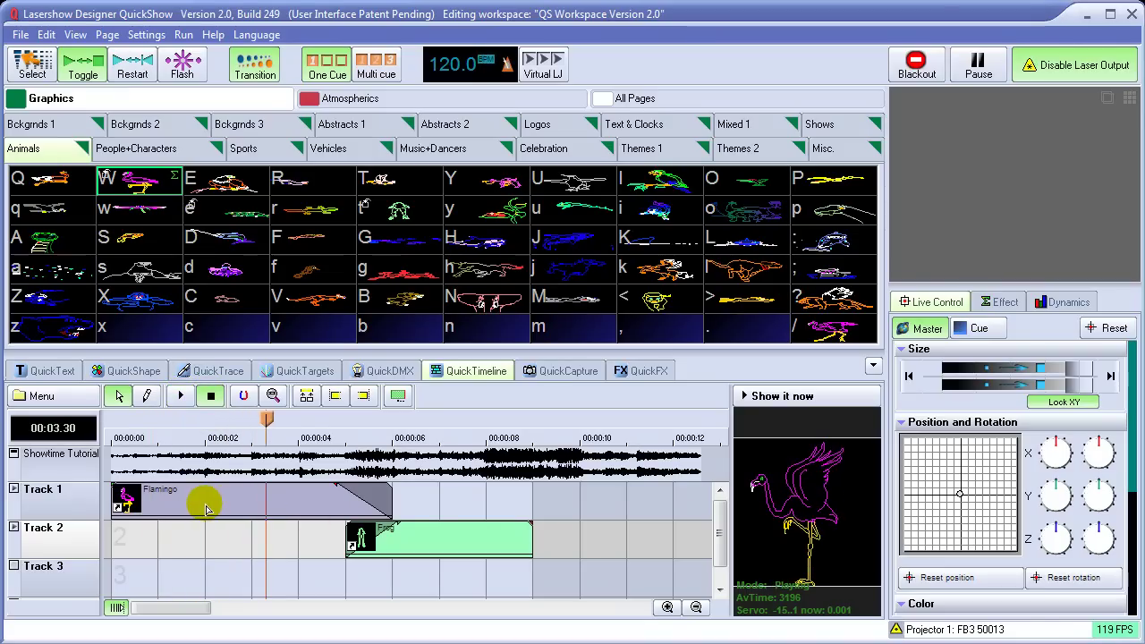
# Step: Set the Flamingo event on Track 1 to Time based animation with Total seconds of 1
pyautogui.click(206, 507)
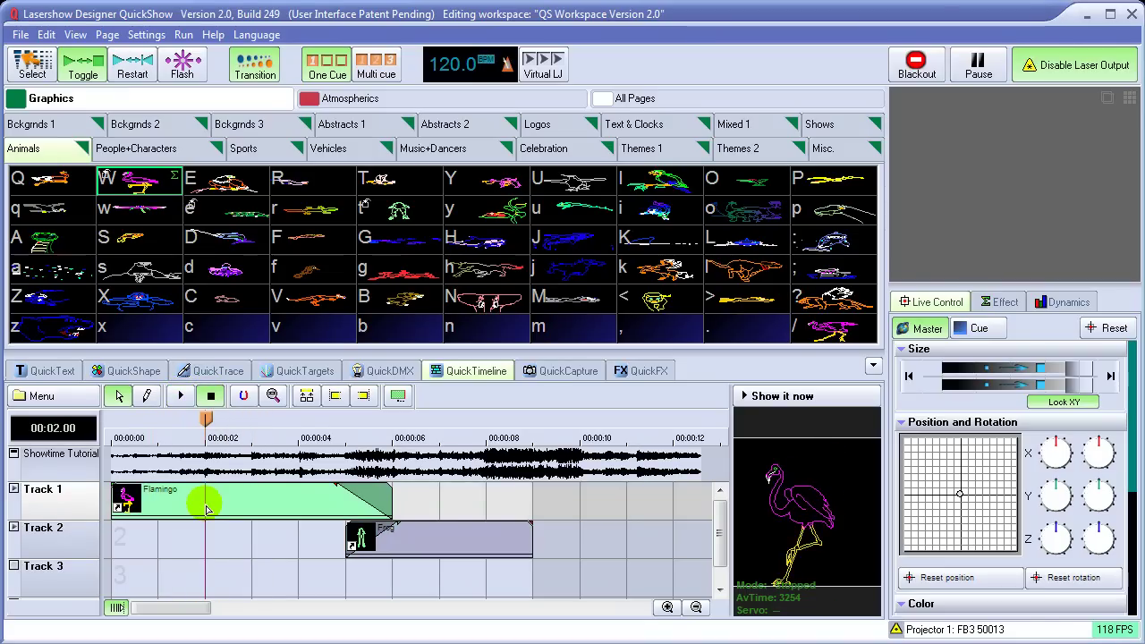
pyautogui.rightClick(228, 499)
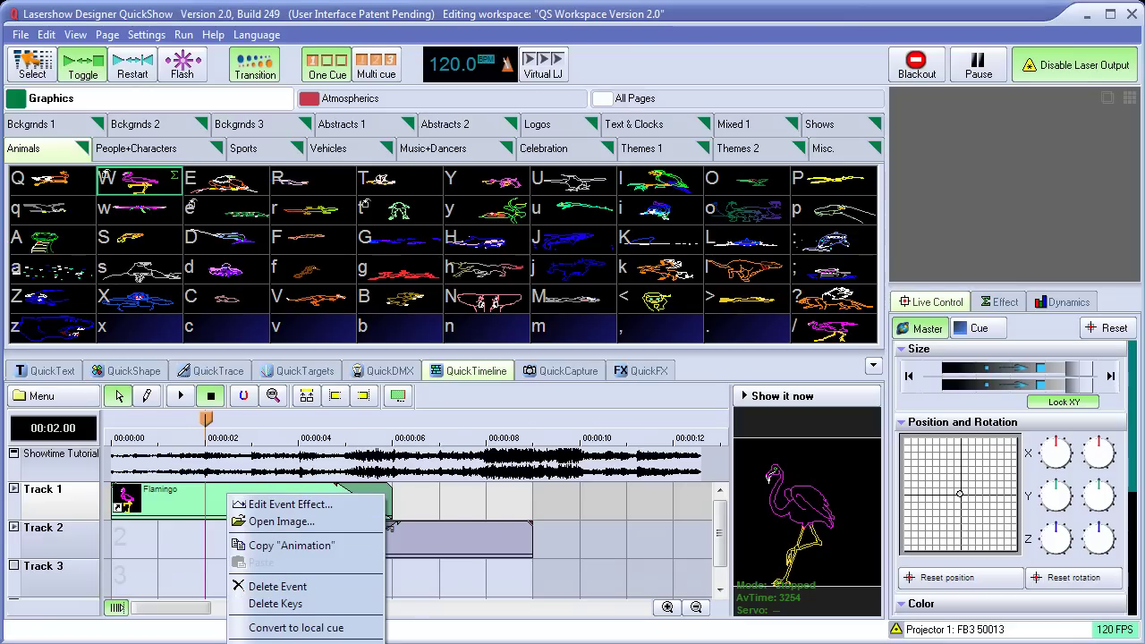
pyautogui.click(288, 504)
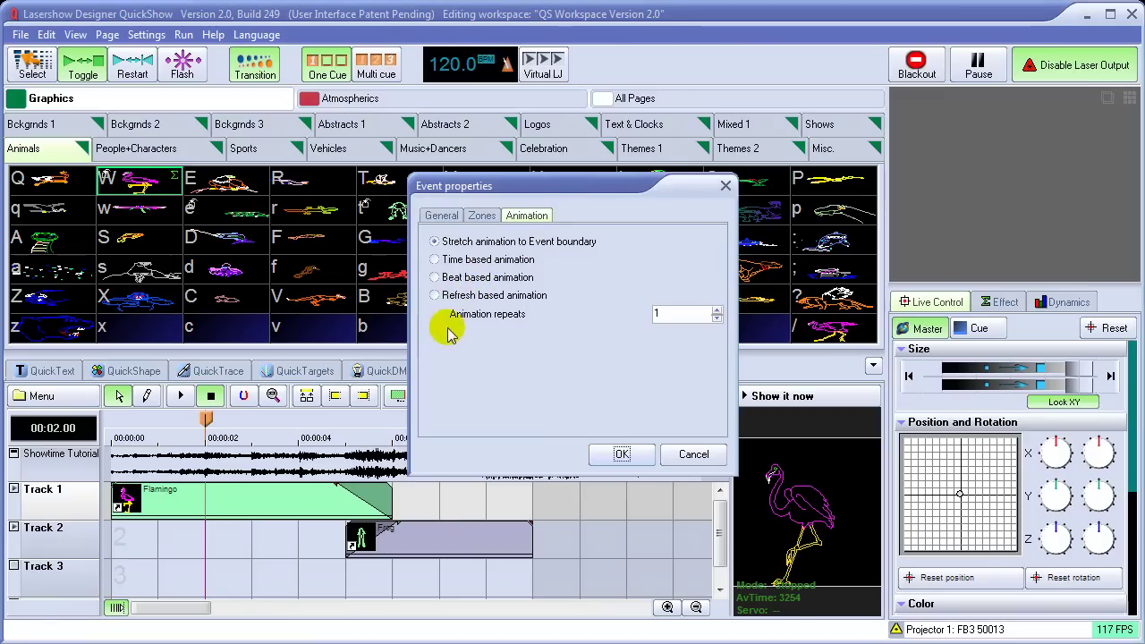
pyautogui.click(479, 260)
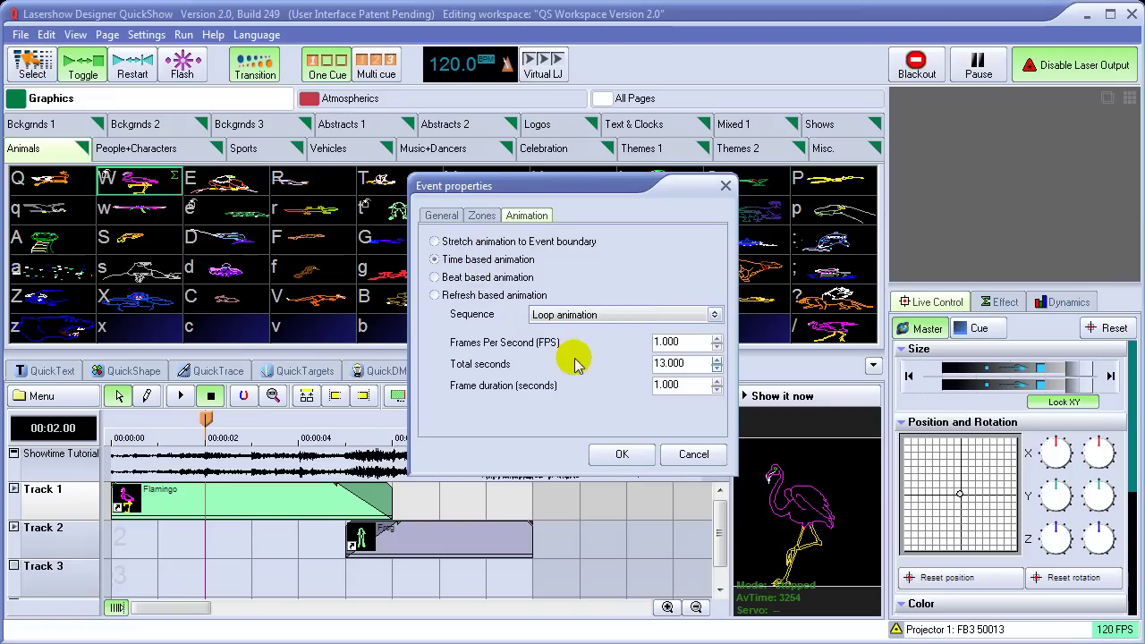
pyautogui.doubleClick(680, 364)
pyautogui.write('3')
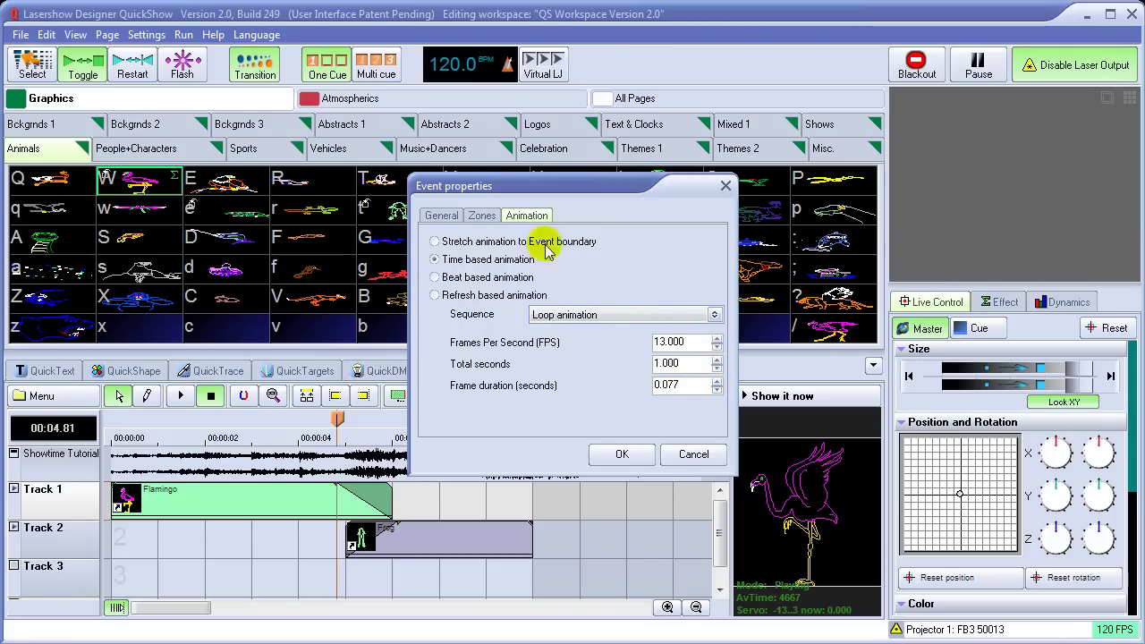
pyautogui.click(621, 454)
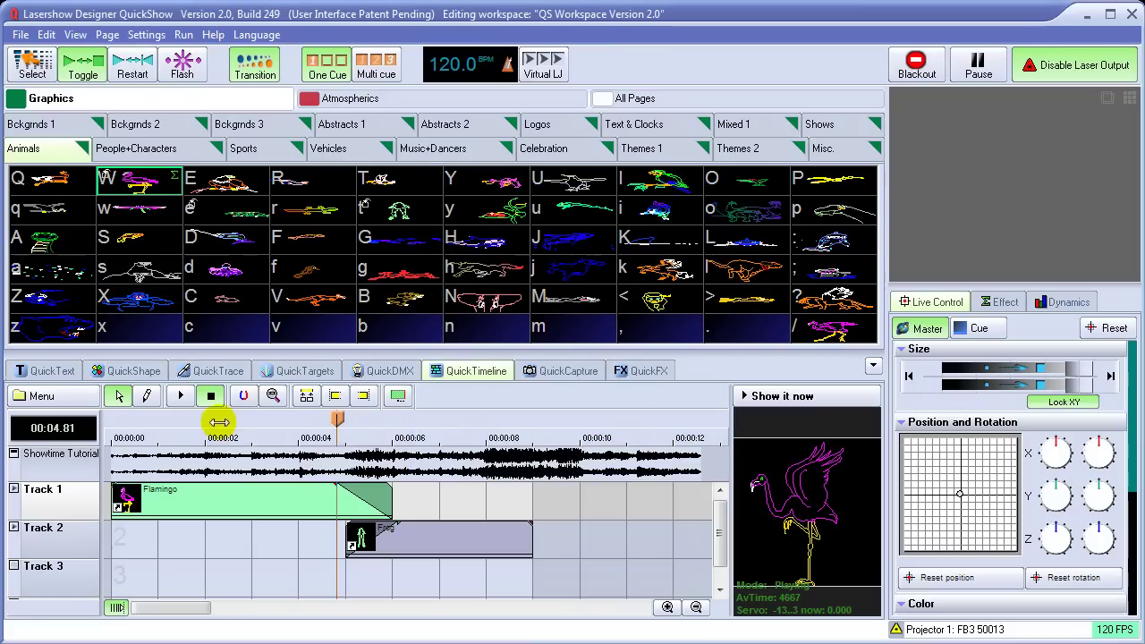
# Step: Play the show from near the start and examine the animation options in the Flamingo event's properties
pyautogui.click(117, 438)
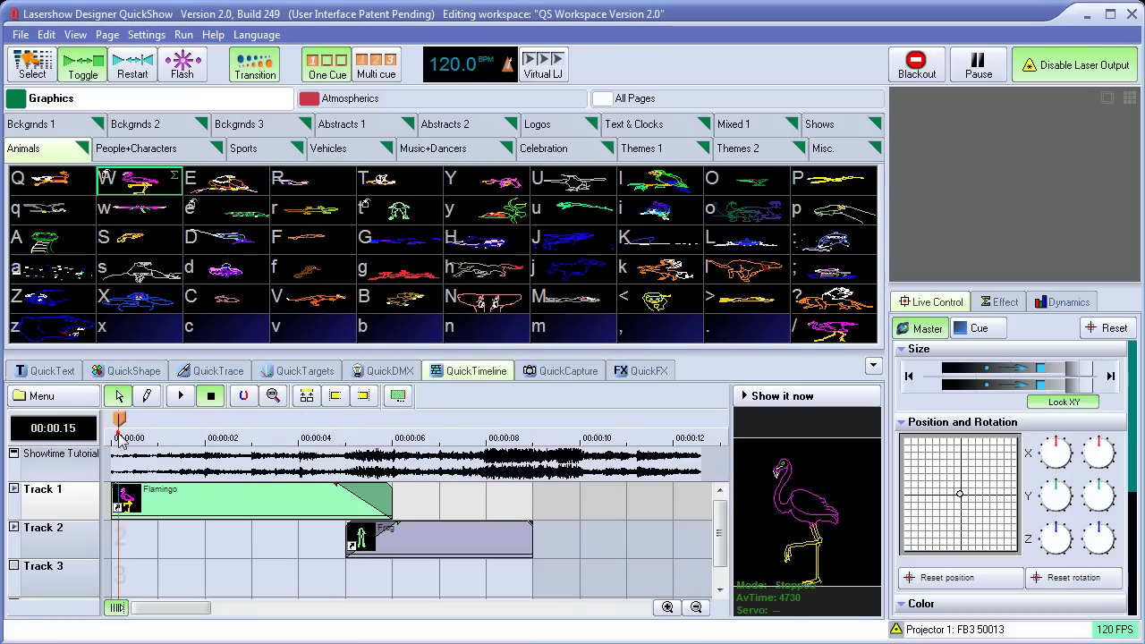
pyautogui.click(181, 400)
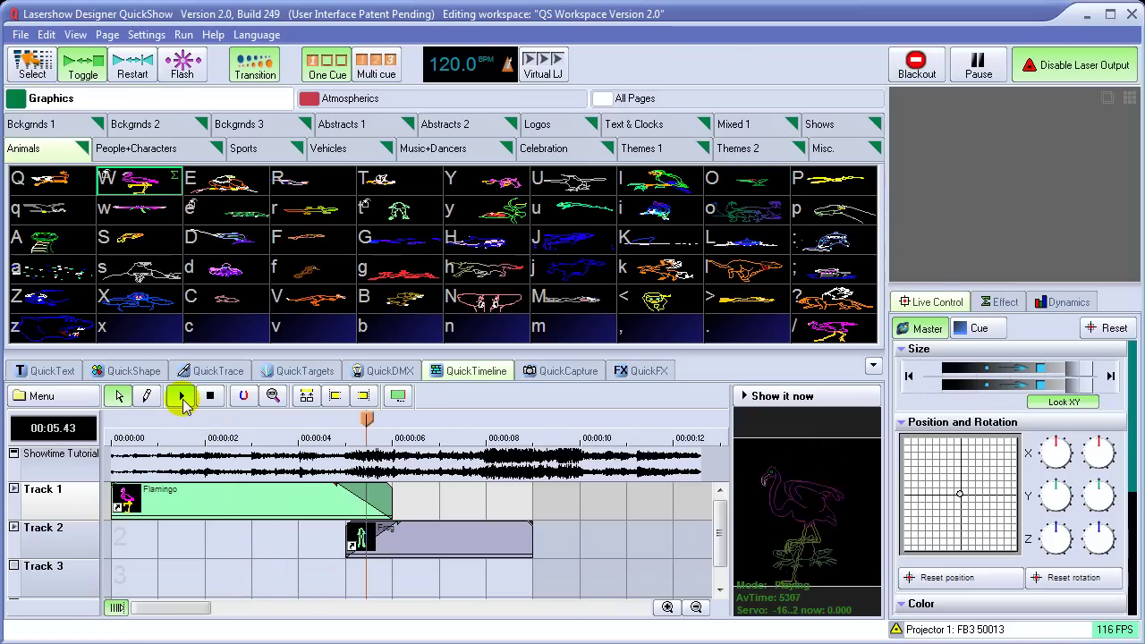
pyautogui.rightClick(219, 498)
pyautogui.click(246, 505)
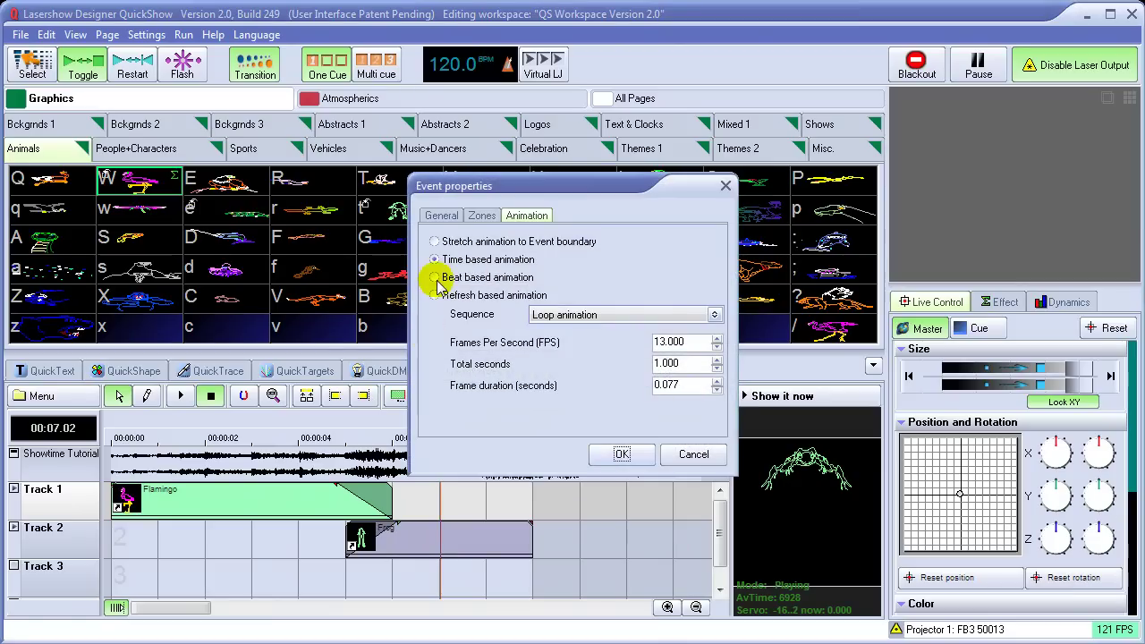
pyautogui.click(693, 454)
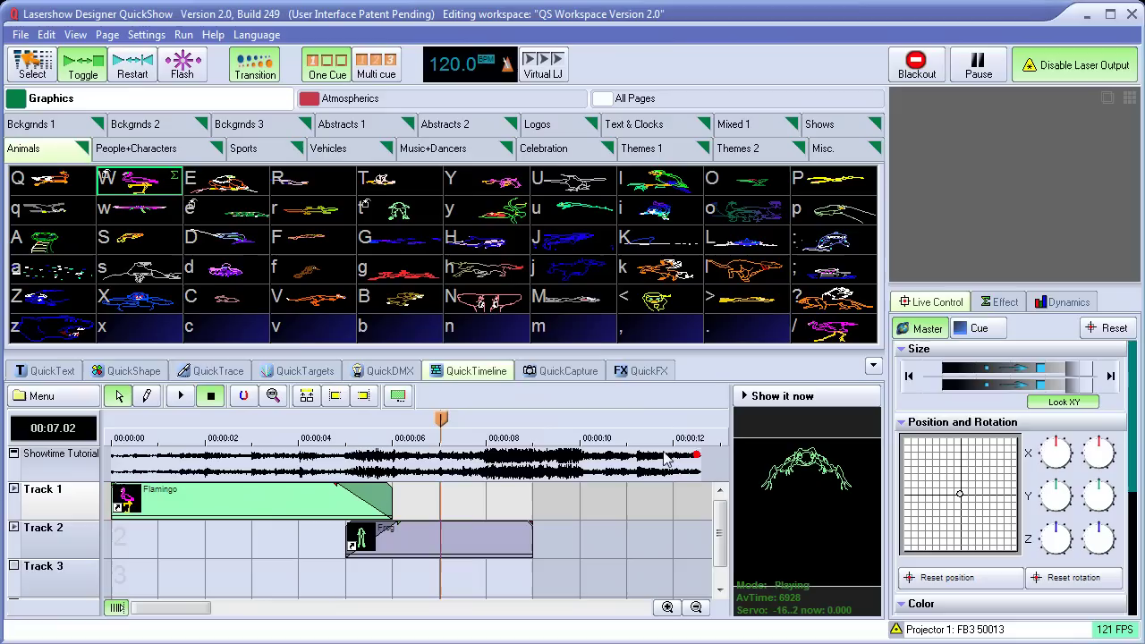
# Step: Examine the animation timing settings in the Flamingo cue's image properties
pyautogui.rightClick(143, 184)
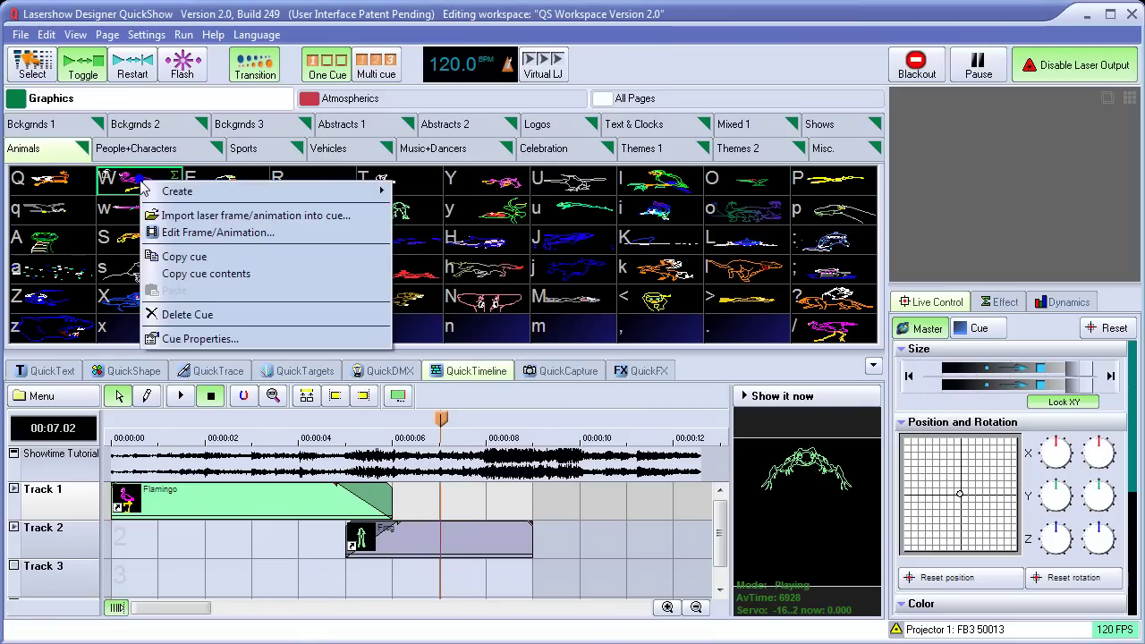
pyautogui.click(206, 335)
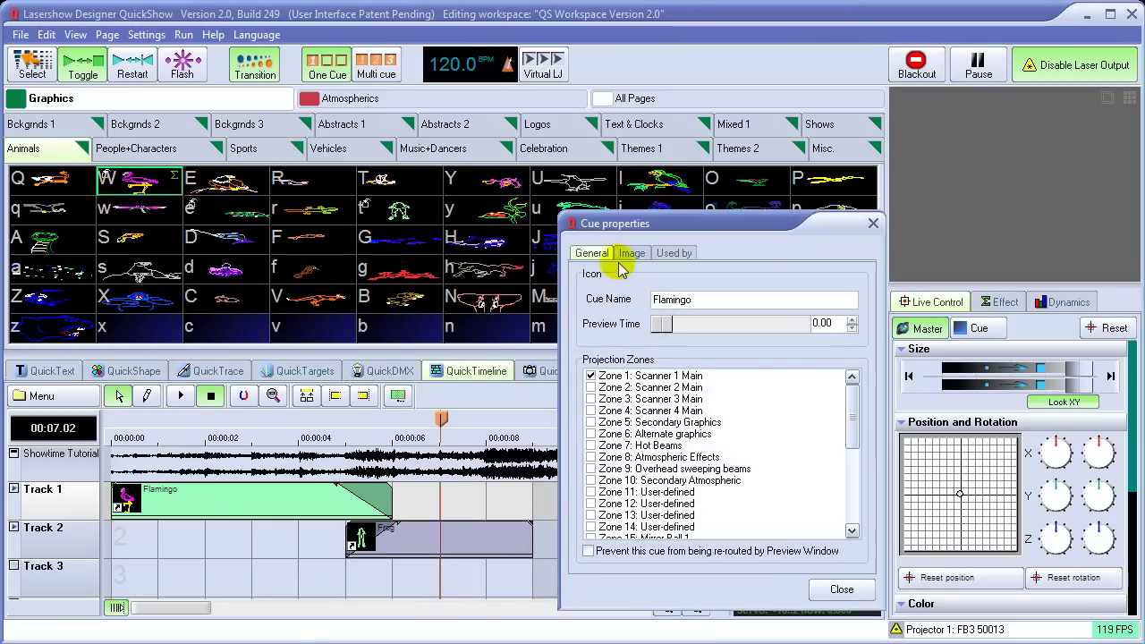
pyautogui.click(631, 254)
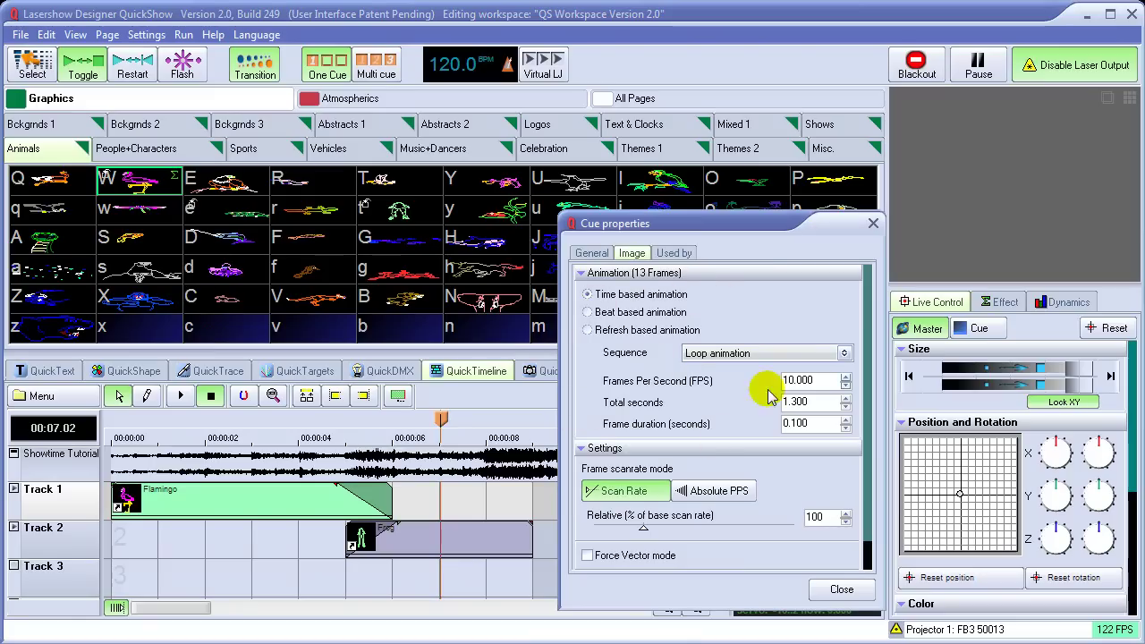
pyautogui.click(842, 590)
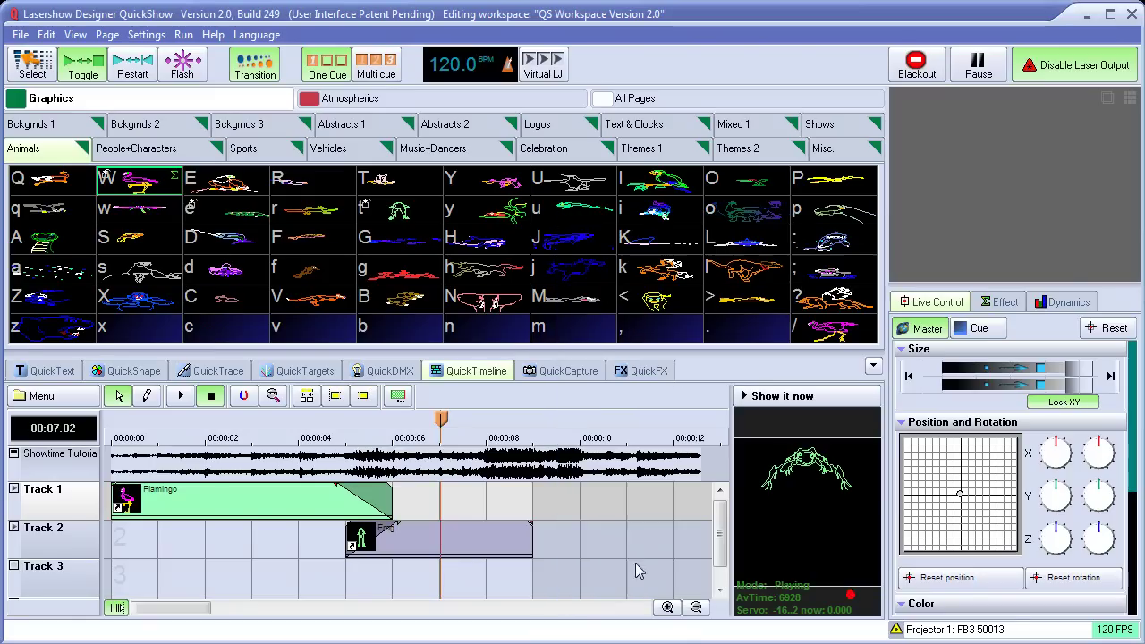
# Step: Check the projection zones assigned to the Flamingo event on Track 1 in its event properties
pyautogui.rightClick(205, 498)
pyautogui.click(219, 503)
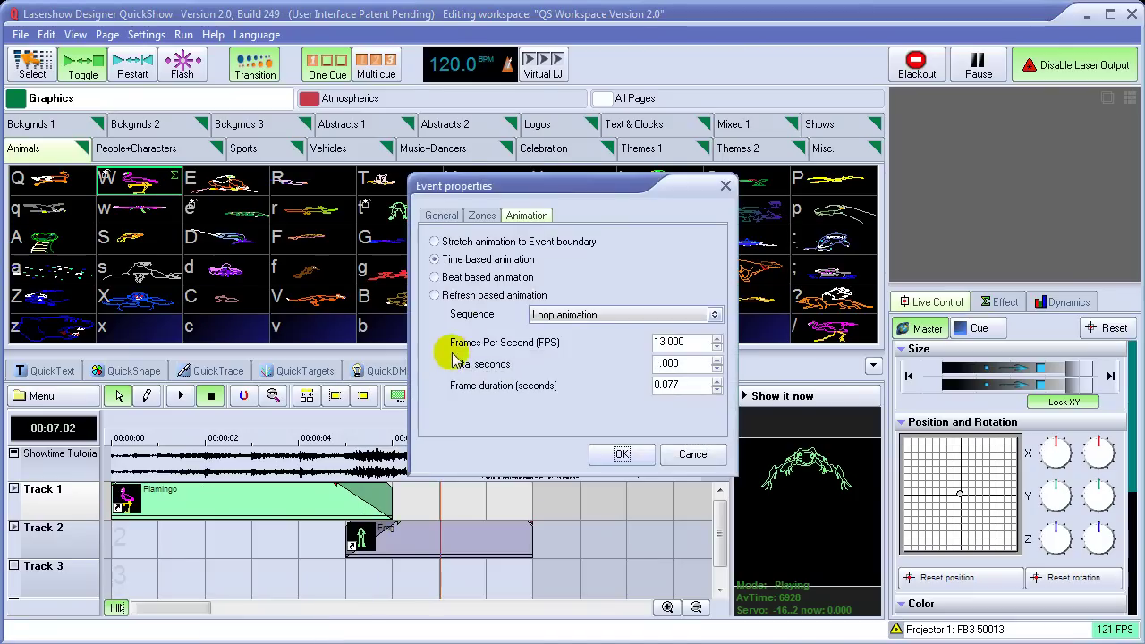
pyautogui.click(482, 217)
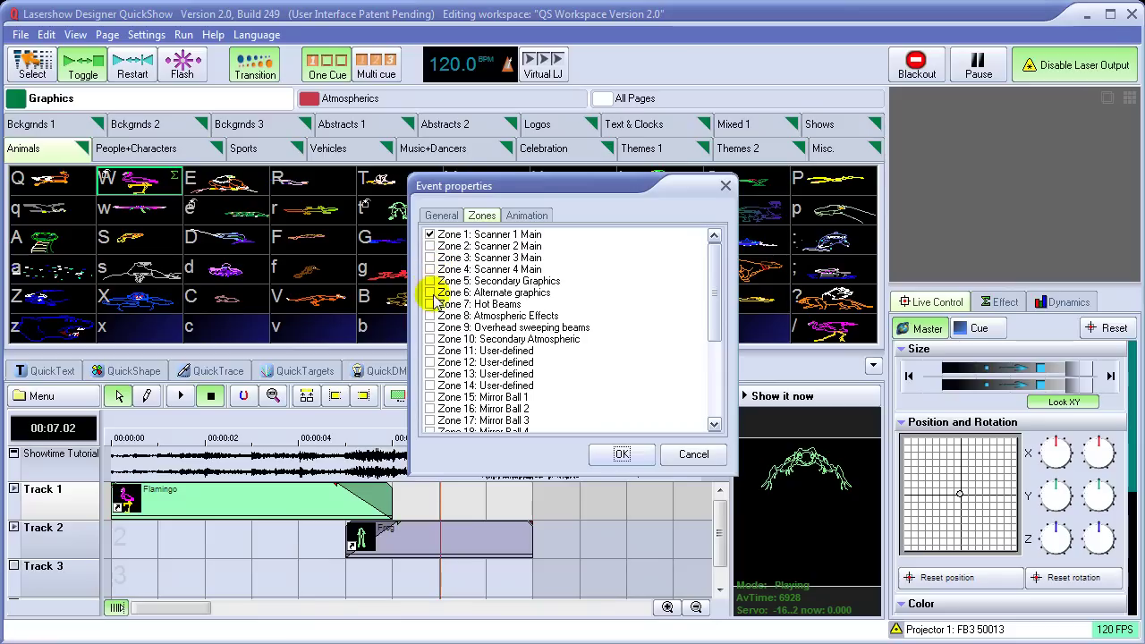
pyautogui.press('Return')
pyautogui.rightClick(219, 492)
pyautogui.click(190, 506)
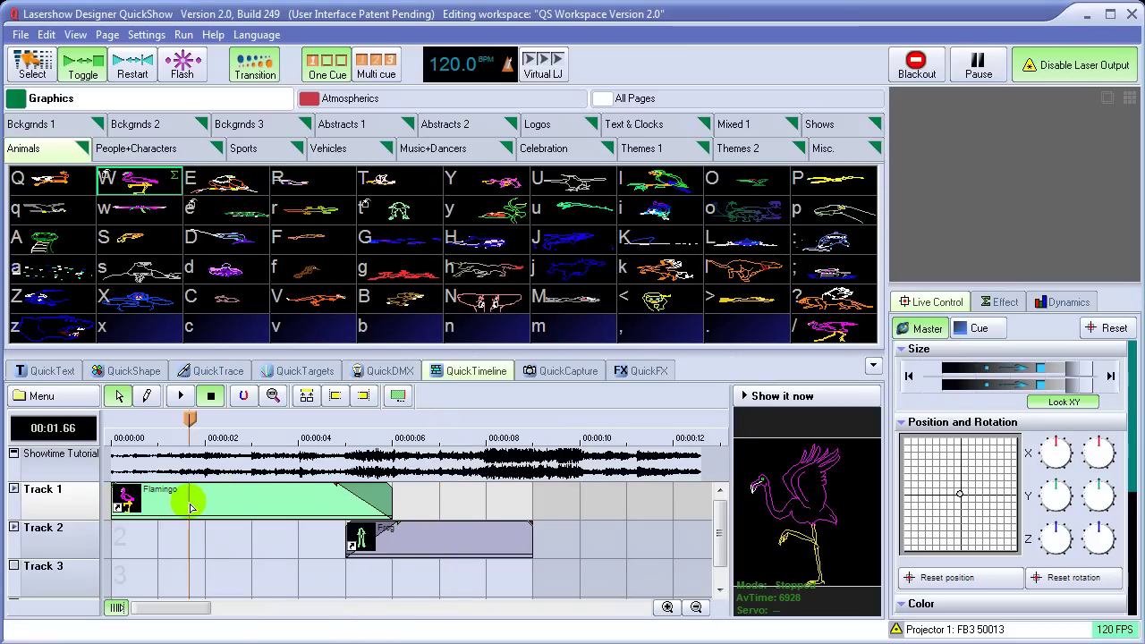
# Step: Set Track 1 to output to specific projection zones, with Zone 5: Secondary Graphics enabled
pyautogui.rightClick(69, 499)
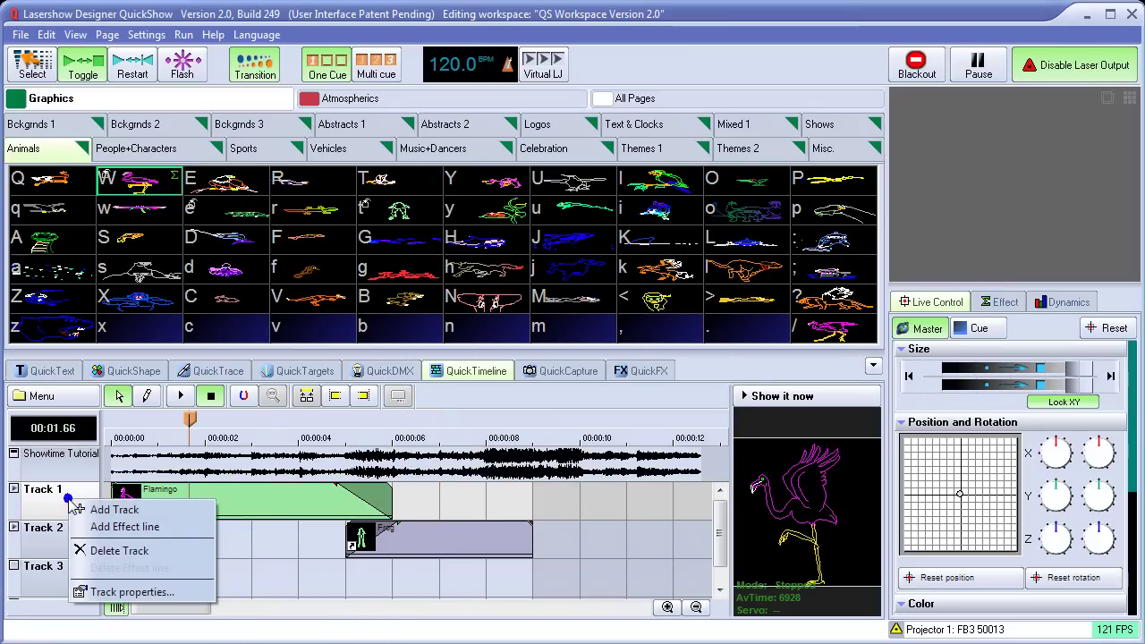
pyautogui.click(150, 594)
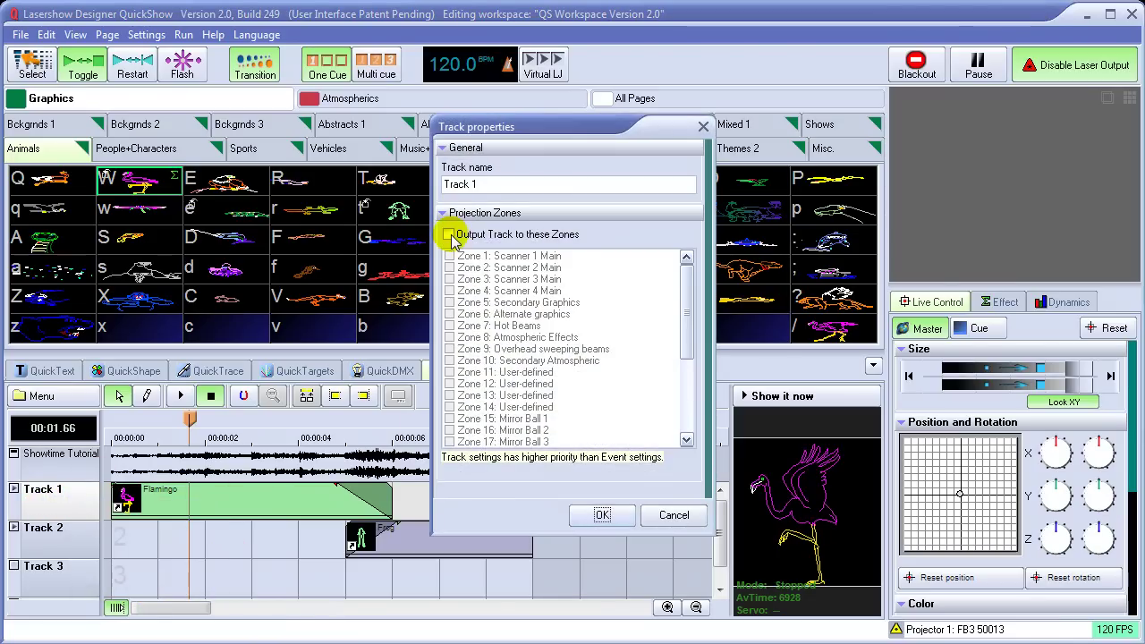
pyautogui.click(450, 234)
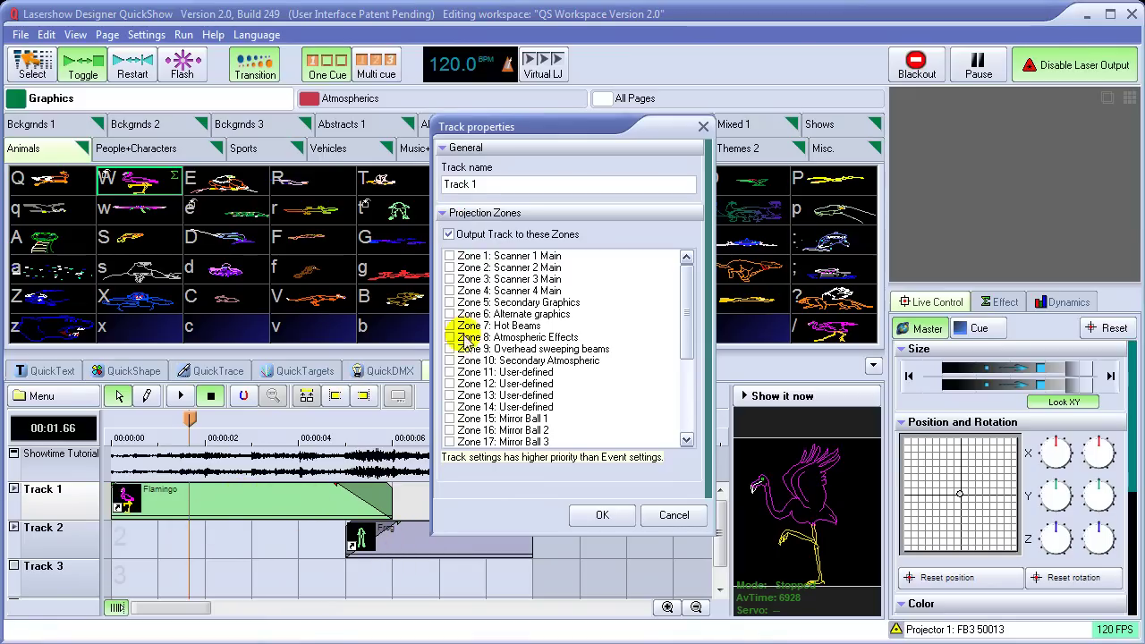
pyautogui.click(450, 303)
pyautogui.click(599, 514)
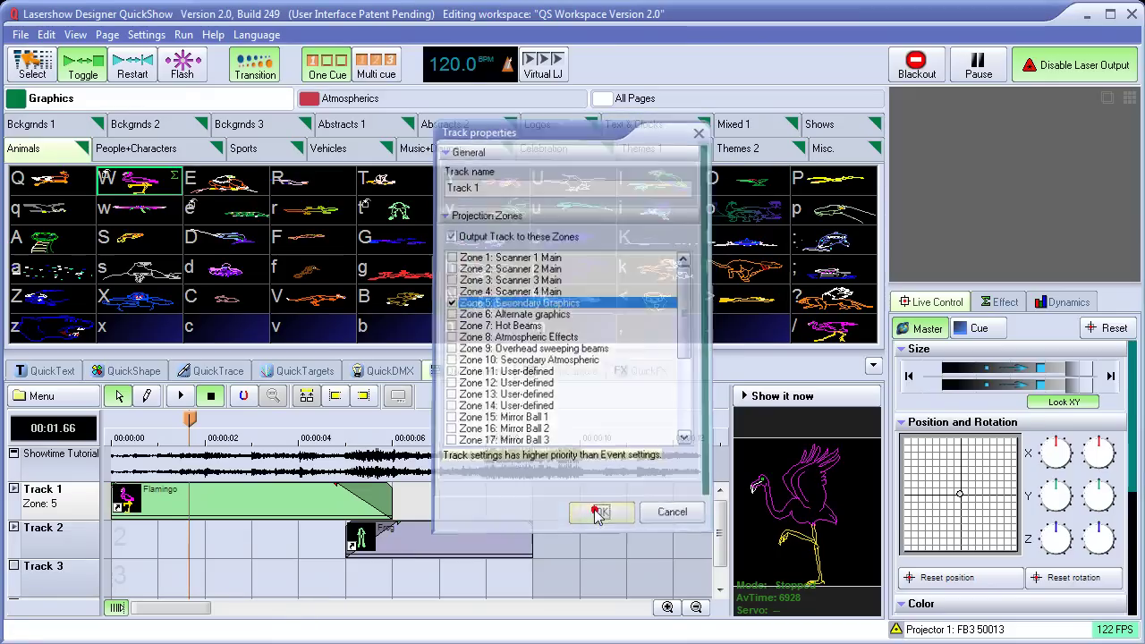
# Step: Add Zone 6: Alternate graphics to Track 1's output zones
pyautogui.click(47, 509)
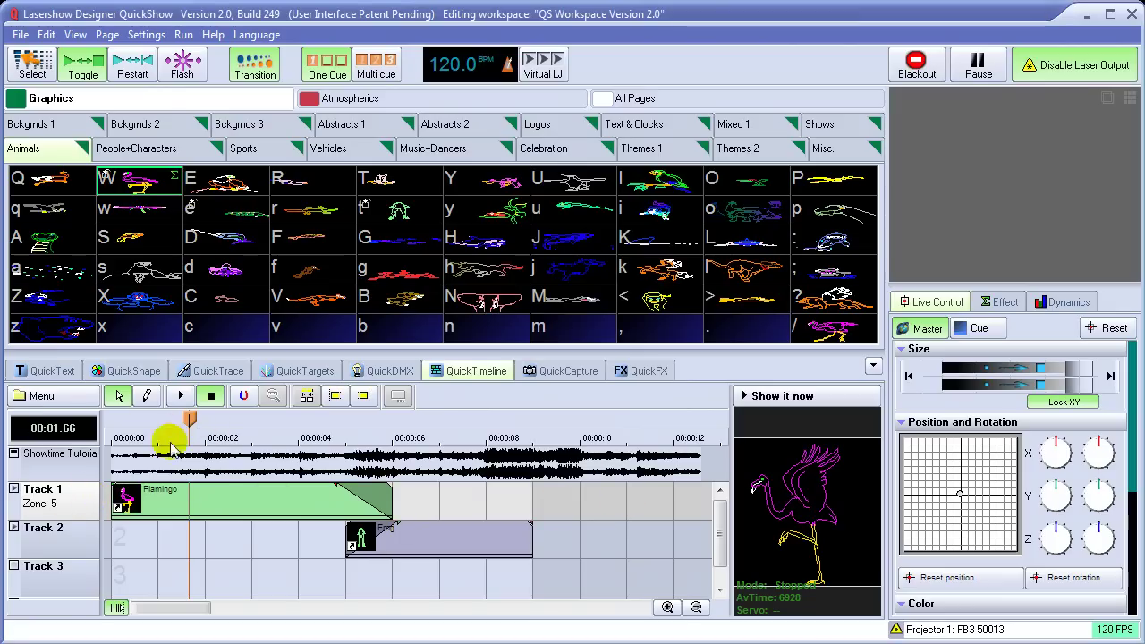
pyautogui.rightClick(63, 507)
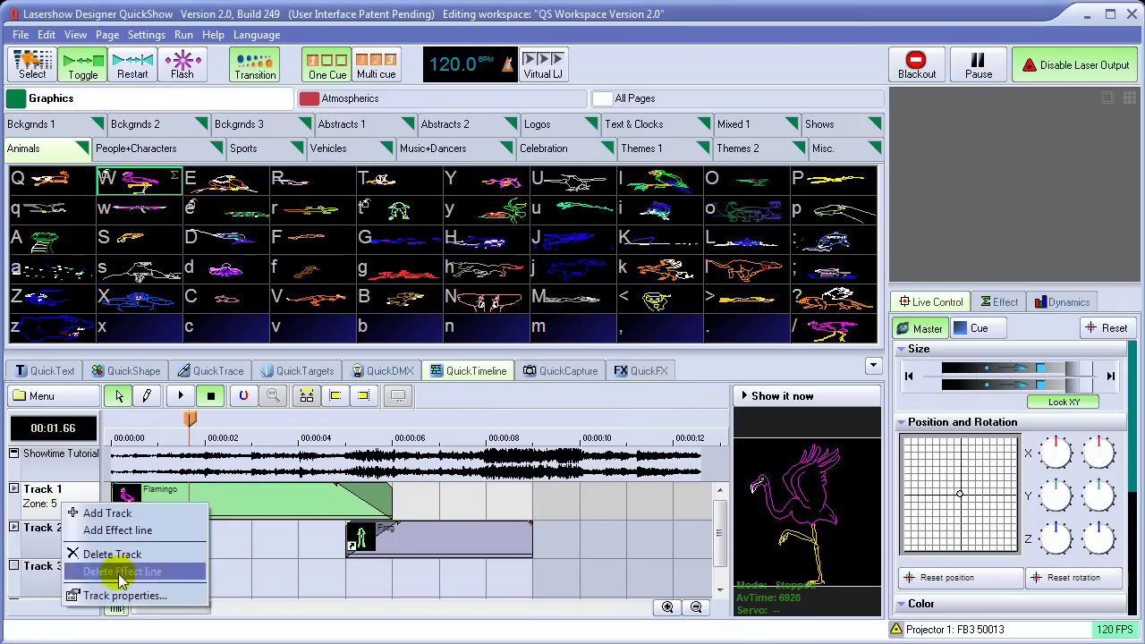
pyautogui.click(115, 592)
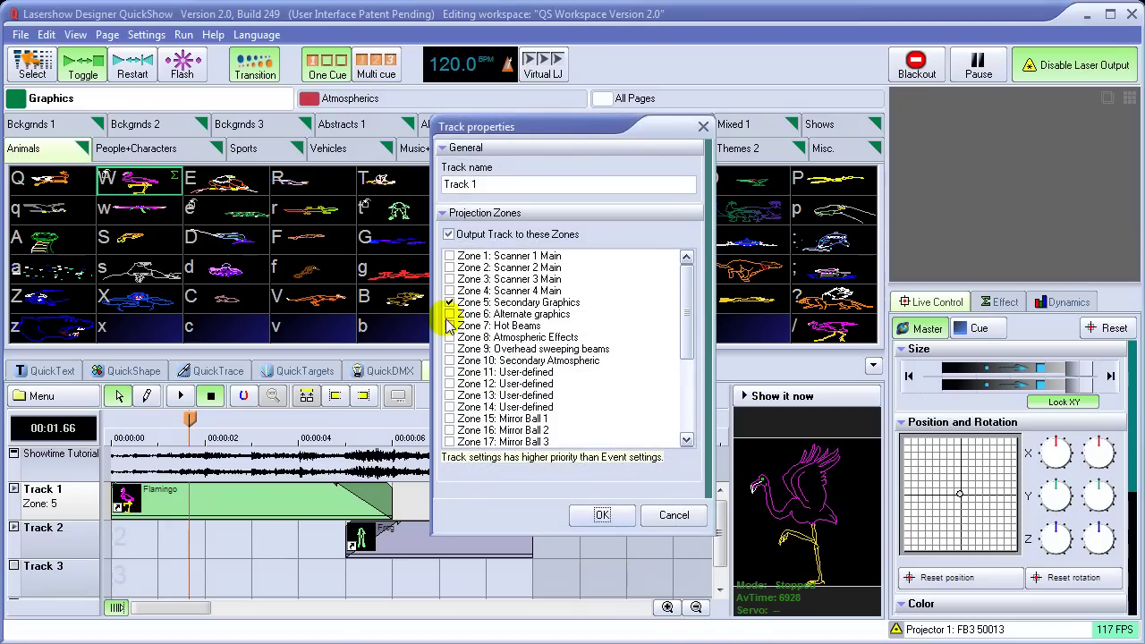
pyautogui.click(449, 314)
pyautogui.click(602, 514)
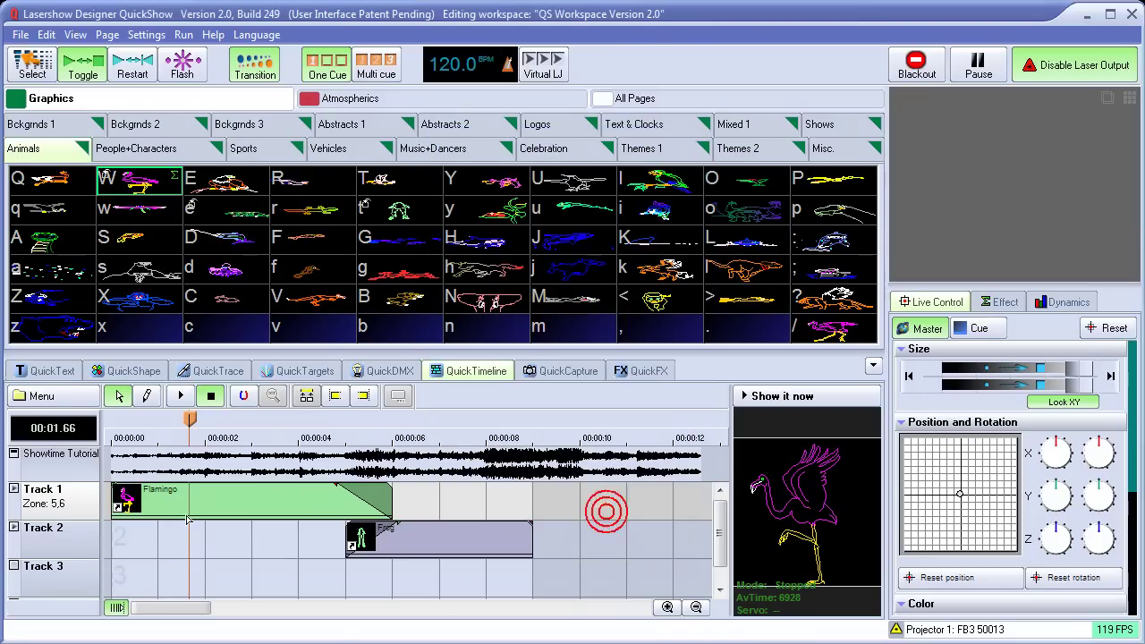
# Step: Remove Zone 6: Alternate graphics from Track 1's output zones
pyautogui.rightClick(51, 504)
pyautogui.click(114, 588)
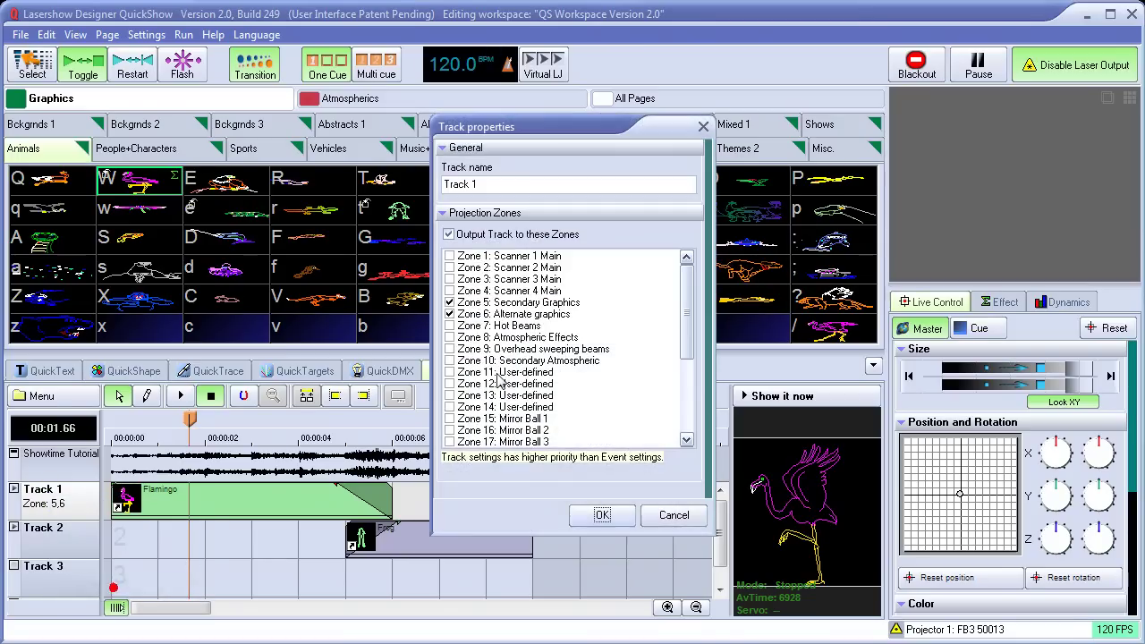
pyautogui.click(450, 314)
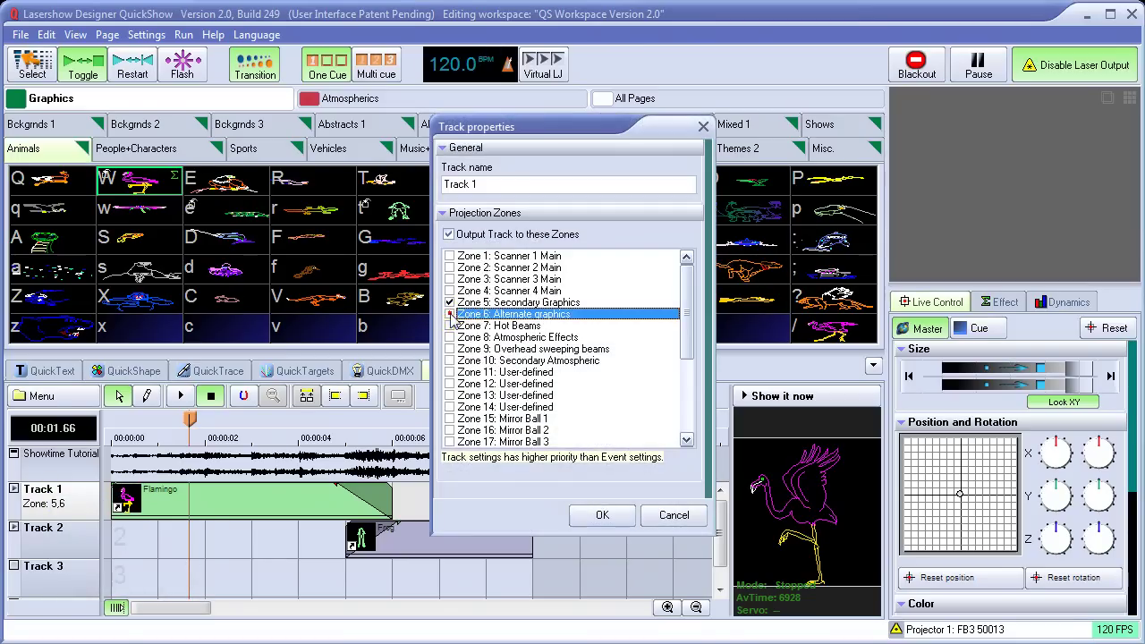
pyautogui.click(602, 514)
# Step: Scrub to about 2.7 seconds and view Track 2's projection zone properties without changing them
pyautogui.moveTo(194, 422); pyautogui.dragTo(239, 429)
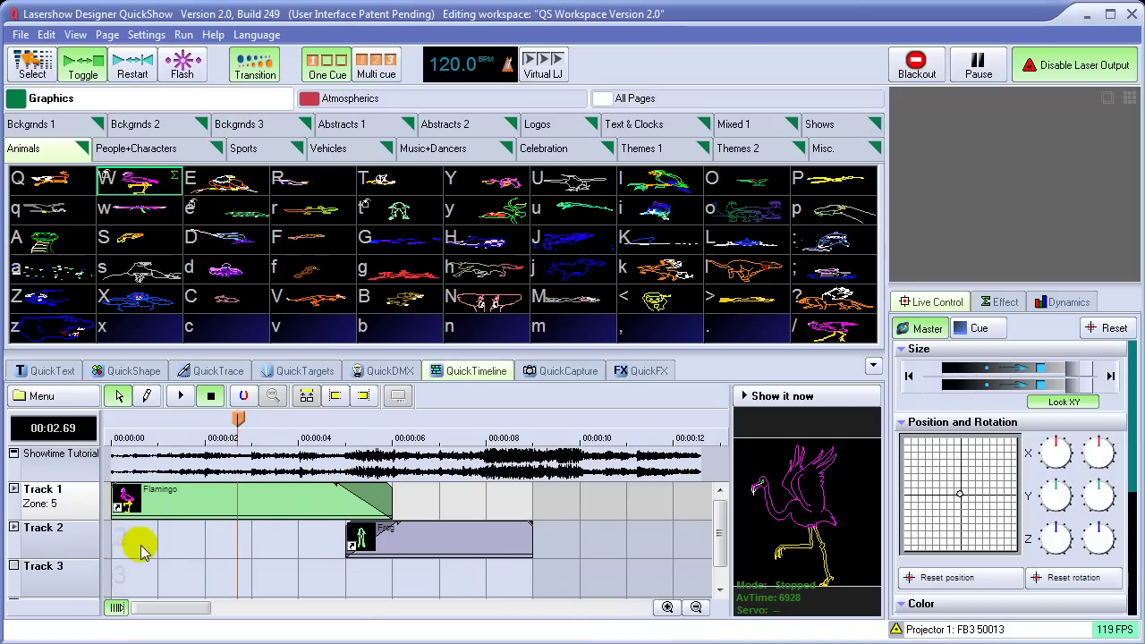
pyautogui.rightClick(52, 535)
pyautogui.click(115, 634)
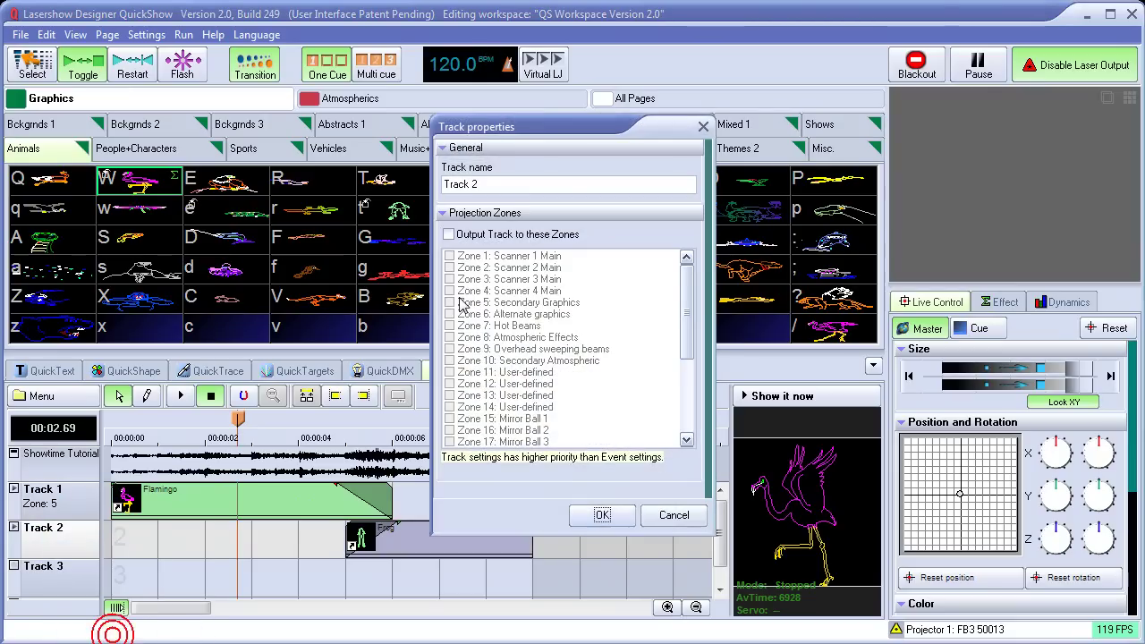
pyautogui.click(664, 517)
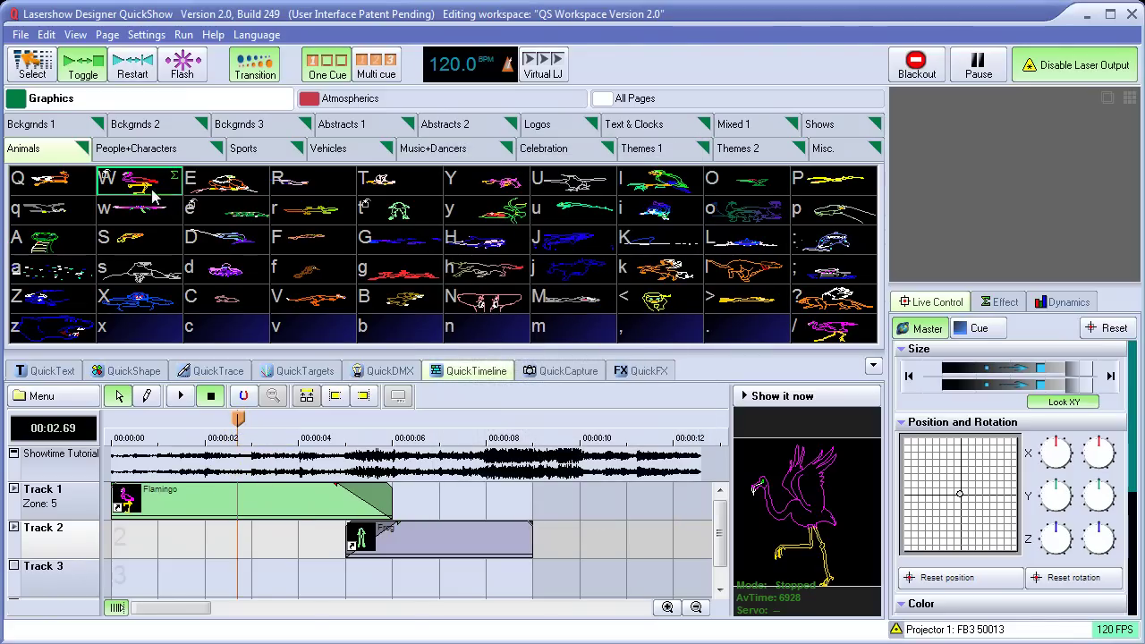
# Step: Scrub to 7 seconds, and pick the Flamingo event on Track 1 with the Select Event tool
pyautogui.moveTo(148, 183); pyautogui.dragTo(221, 523)
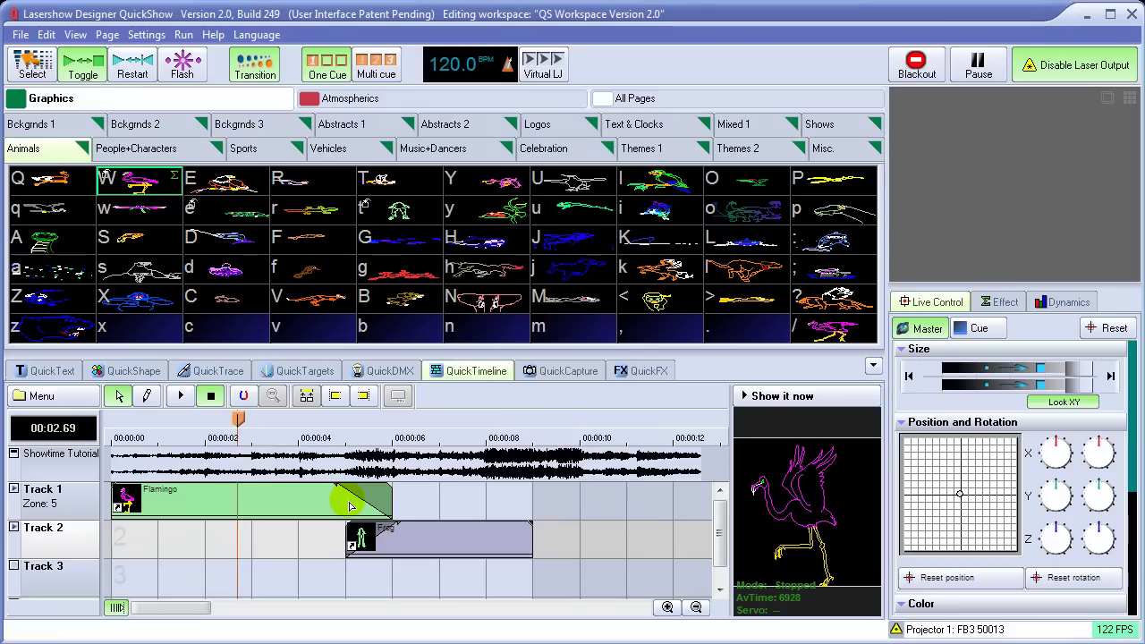
pyautogui.moveTo(239, 413); pyautogui.dragTo(439, 421)
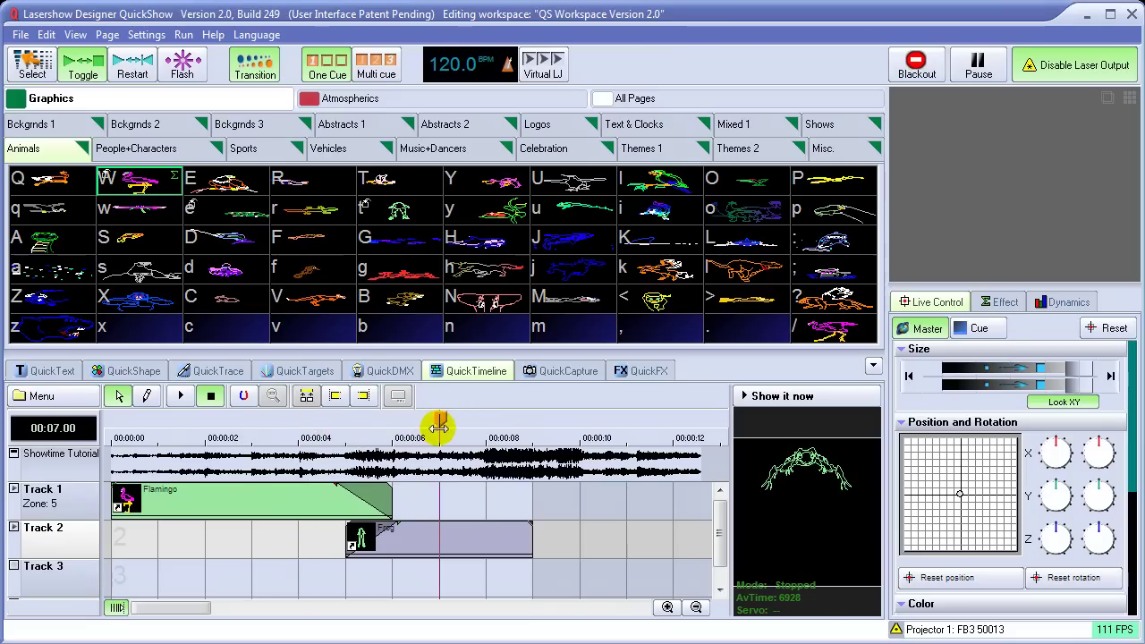
pyautogui.click(119, 398)
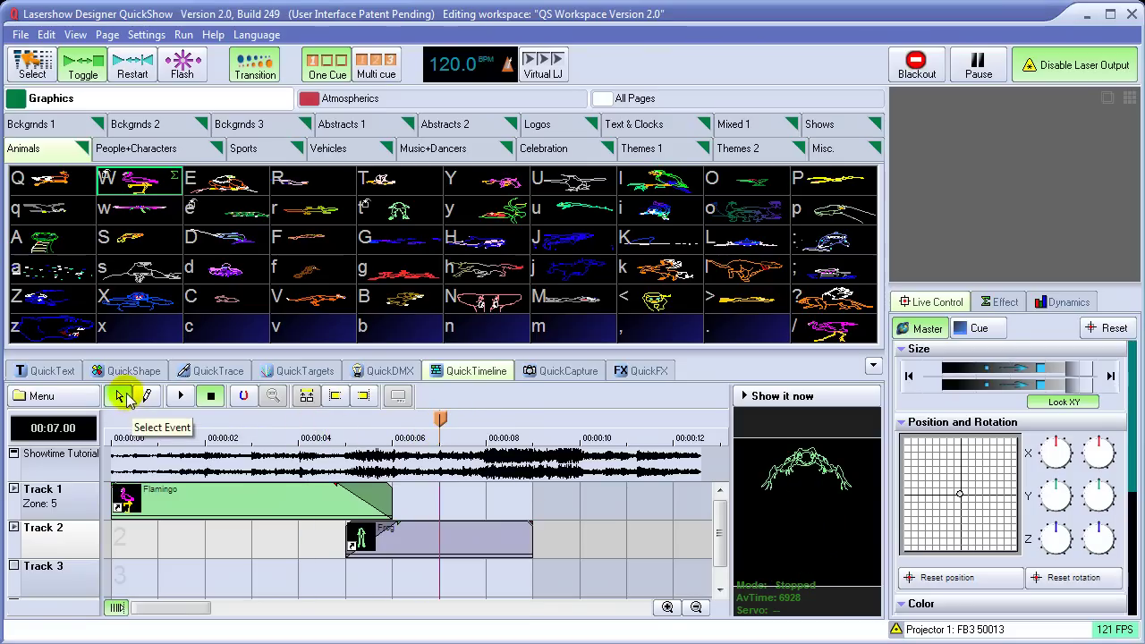
pyautogui.click(205, 500)
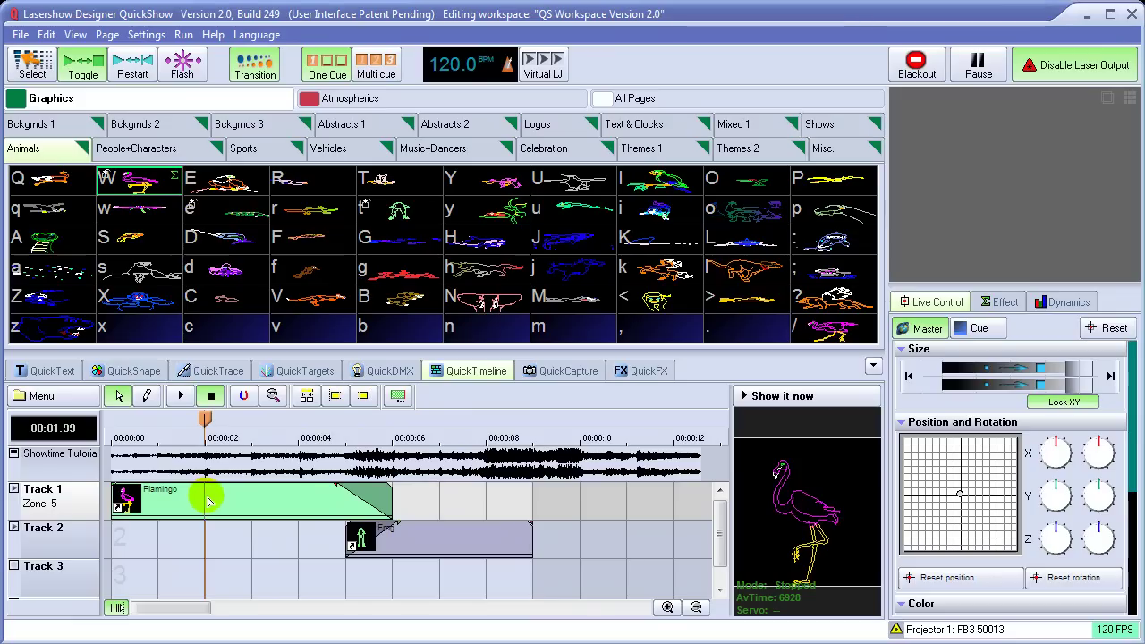
pyautogui.moveTo(226, 502); pyautogui.dragTo(202, 507)
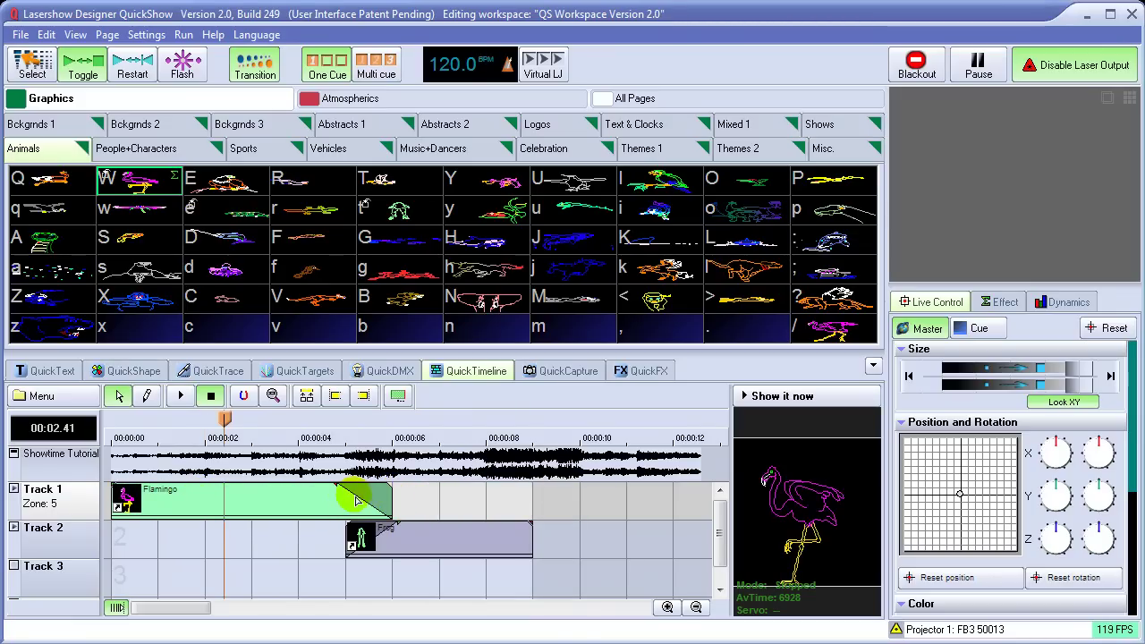
# Step: Move the playhead through the Flamingo event's fade-out on Track 1 to about 5.9 seconds
pyautogui.moveTo(387, 498)
pyautogui.mouseDown()
pyautogui.moveTo(295, 497)
pyautogui.moveTo(391, 507)
pyautogui.mouseUp()
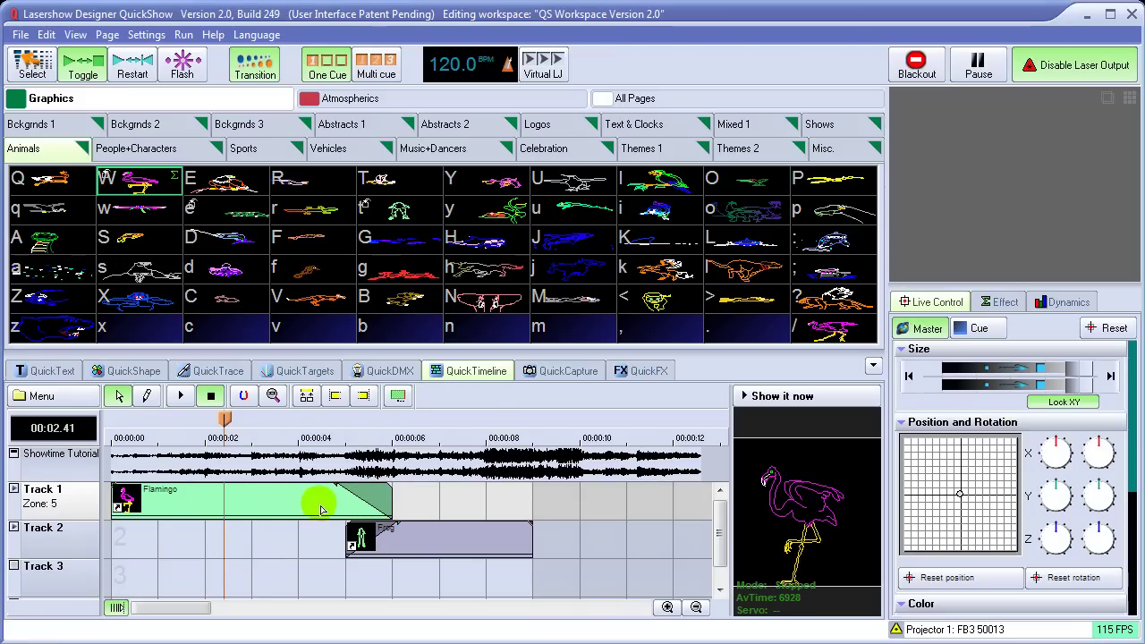
pyautogui.click(245, 398)
pyautogui.click(255, 419)
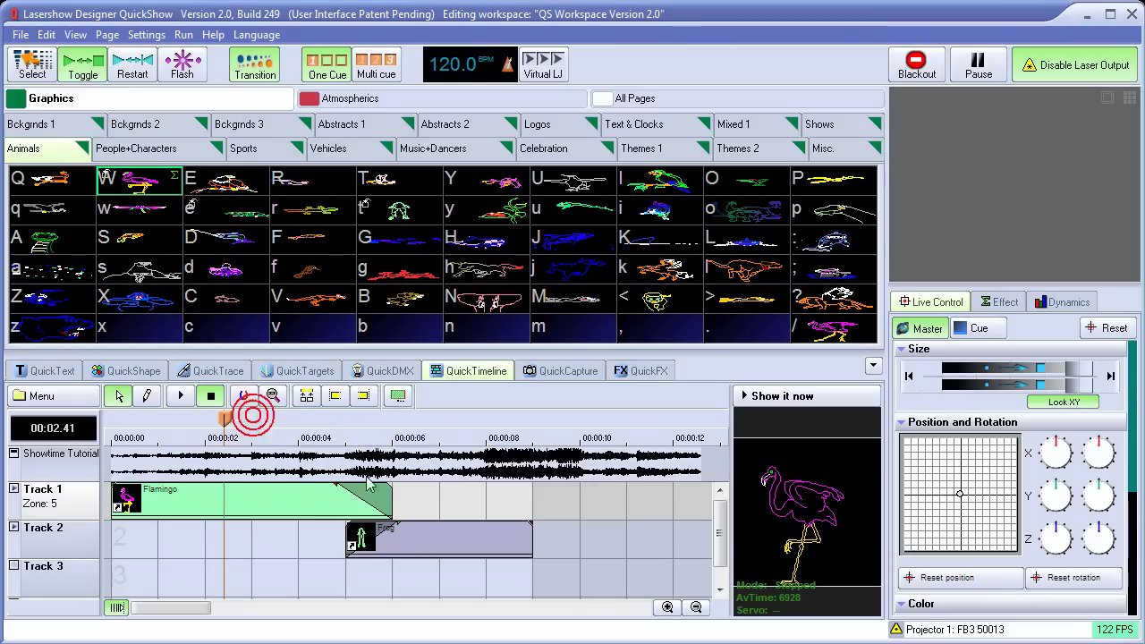
pyautogui.moveTo(365, 501)
pyautogui.mouseDown()
pyautogui.moveTo(324, 498)
pyautogui.moveTo(368, 502)
pyautogui.mouseUp()
pyautogui.moveTo(373, 504)
pyautogui.mouseDown()
pyautogui.moveTo(312, 500)
pyautogui.moveTo(390, 504)
pyautogui.mouseUp()
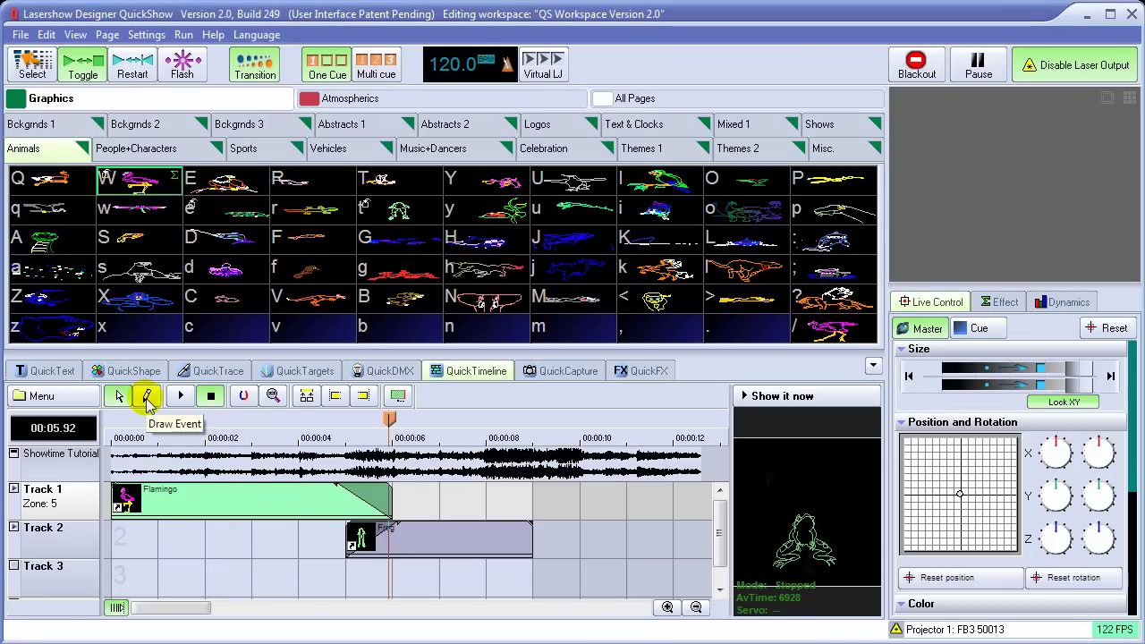
# Step: Use Draw Event to create a Flamingo event on Track 3 from about 7 to 11 seconds
pyautogui.click(148, 397)
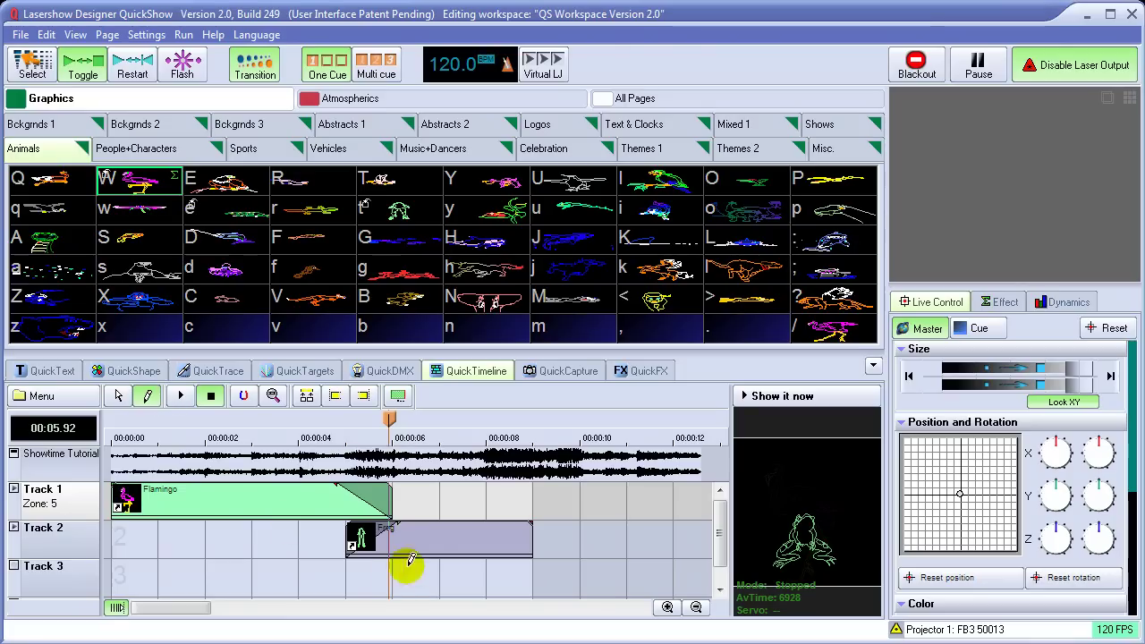
pyautogui.moveTo(445, 577); pyautogui.dragTo(625, 572)
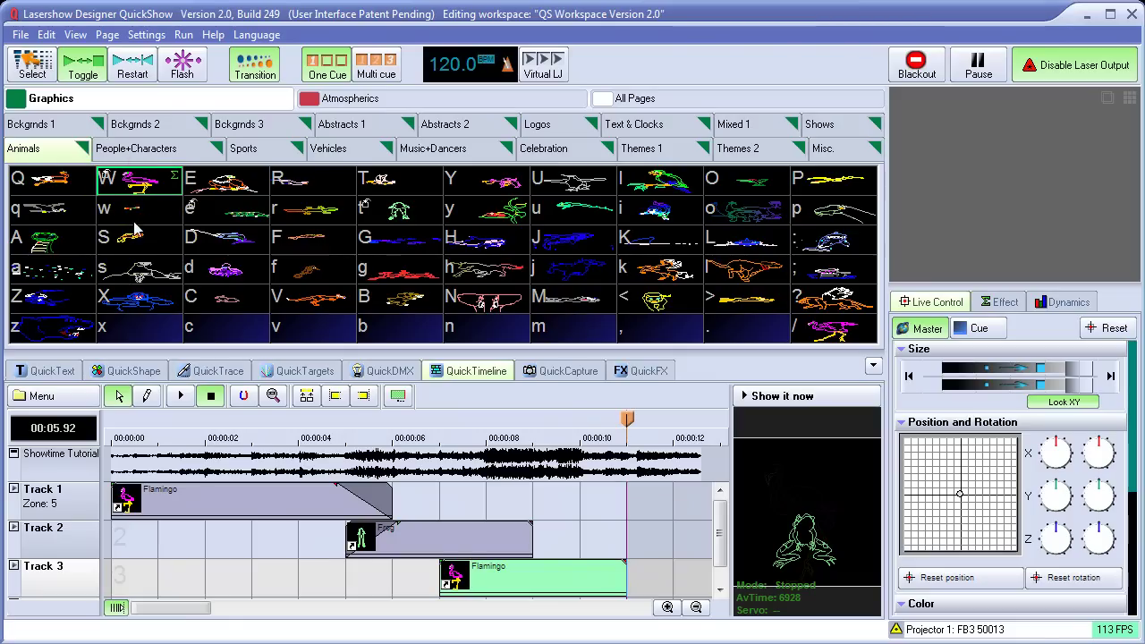
# Step: Replace the Track 3 event's image with 40hrweek.lds from the 40hrWeek folder under Shows > Graphics
pyautogui.rightClick(495, 574)
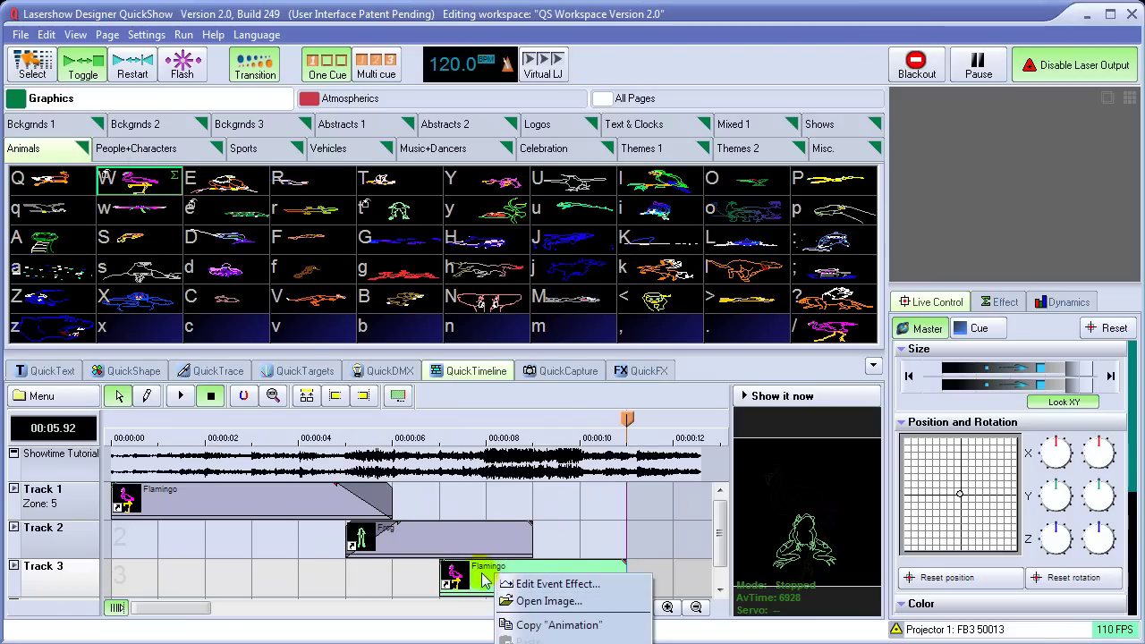
pyautogui.click(552, 605)
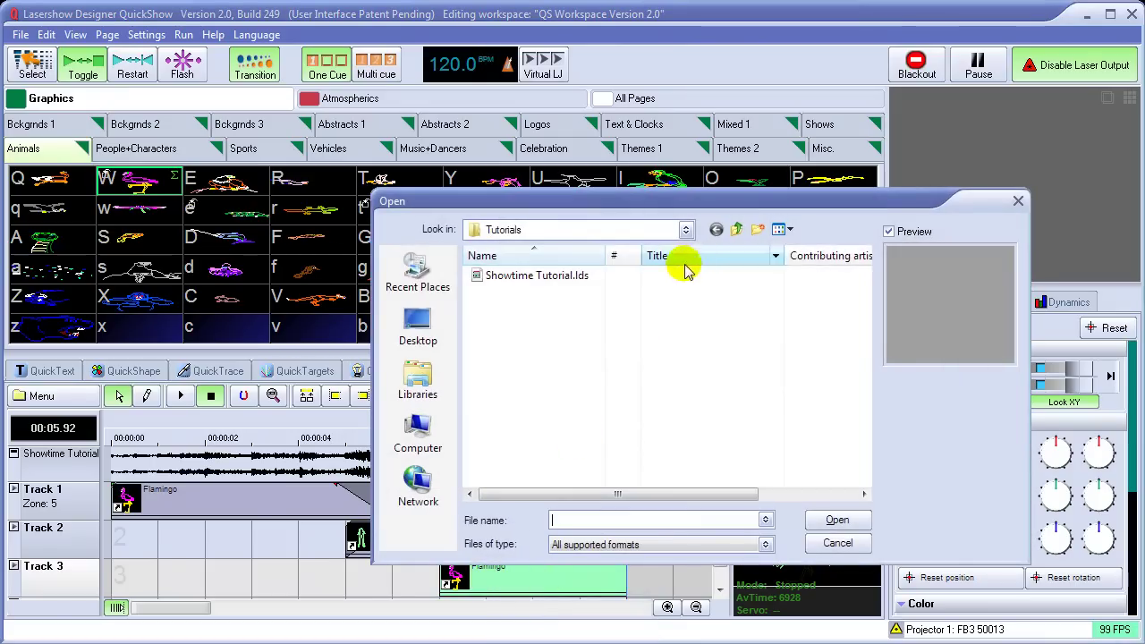
pyautogui.click(737, 230)
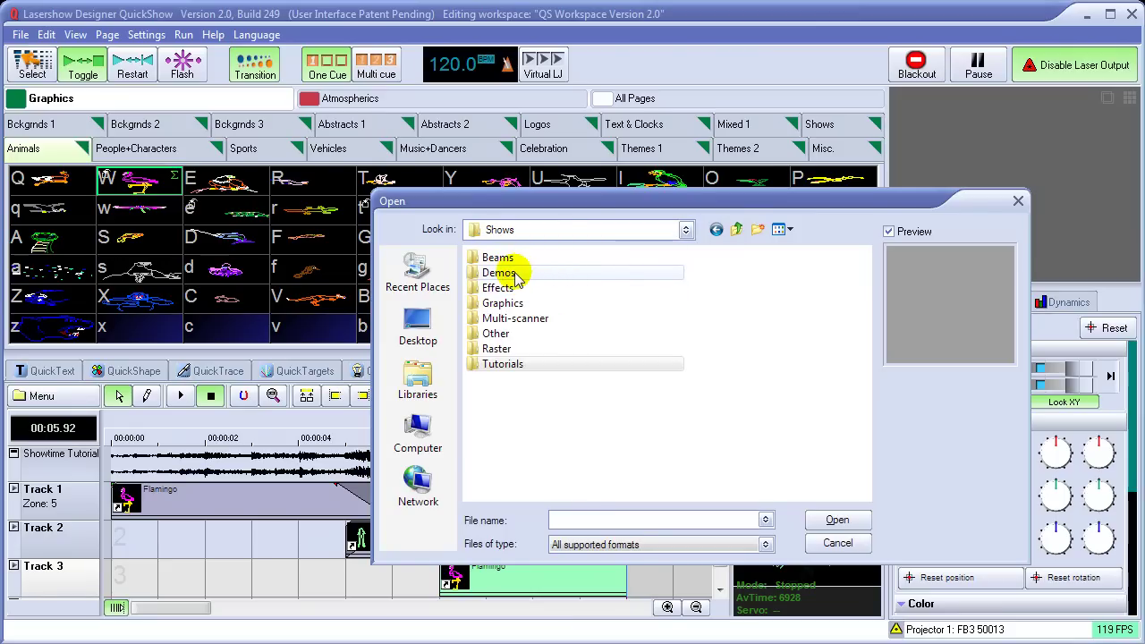
pyautogui.doubleClick(512, 302)
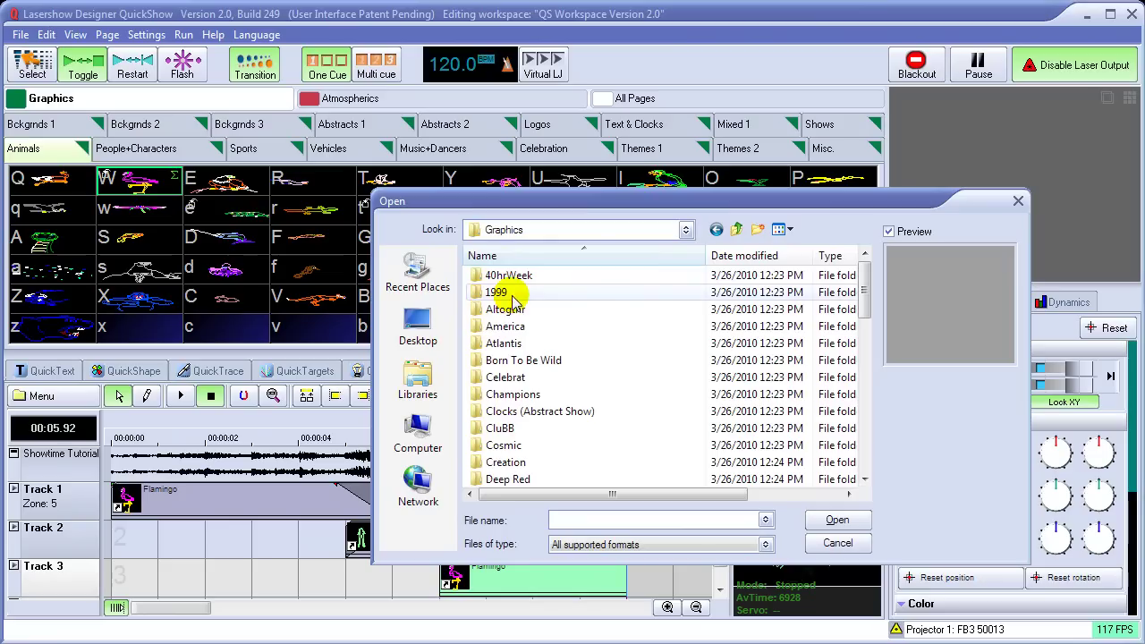
pyautogui.doubleClick(506, 276)
pyautogui.click(516, 277)
pyautogui.click(854, 522)
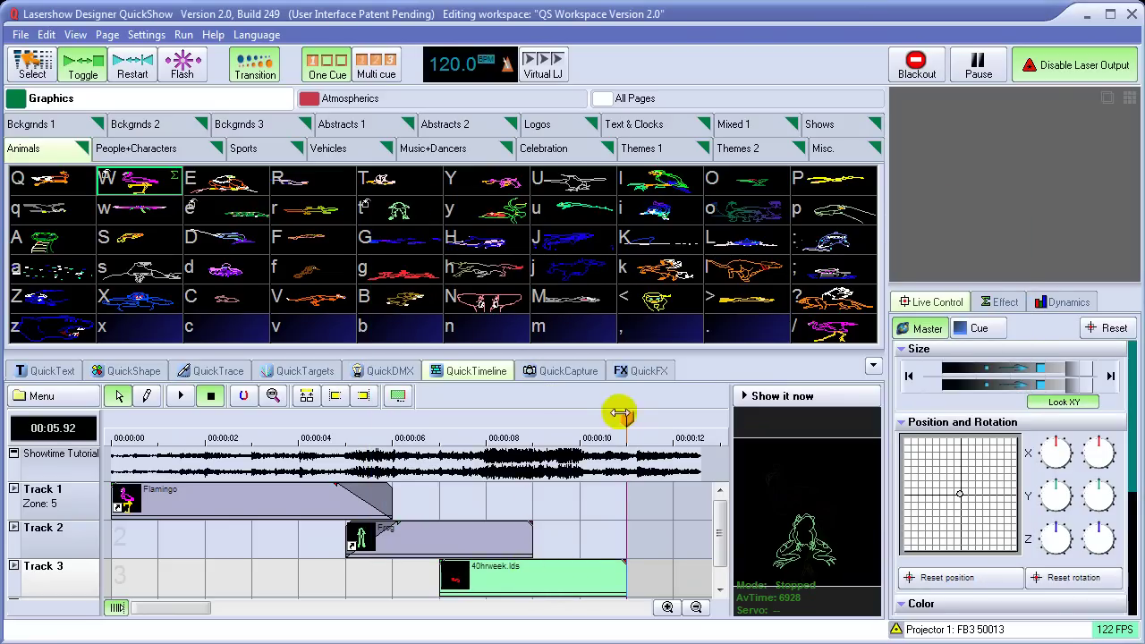
# Step: Scrub to about 8.34 seconds, and place the Salmon cue on Track 3 at about 1 second
pyautogui.moveTo(624, 417)
pyautogui.mouseDown()
pyautogui.moveTo(454, 429)
pyautogui.moveTo(554, 431)
pyautogui.moveTo(595, 418)
pyautogui.moveTo(501, 419)
pyautogui.mouseUp()
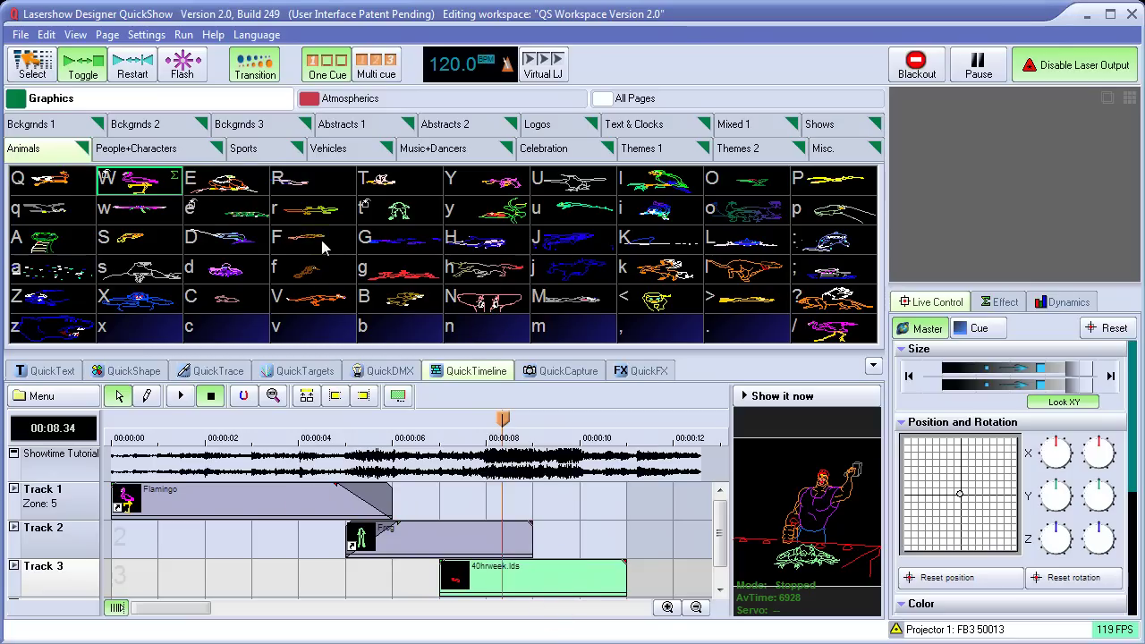
pyautogui.moveTo(324, 247); pyautogui.dragTo(183, 577)
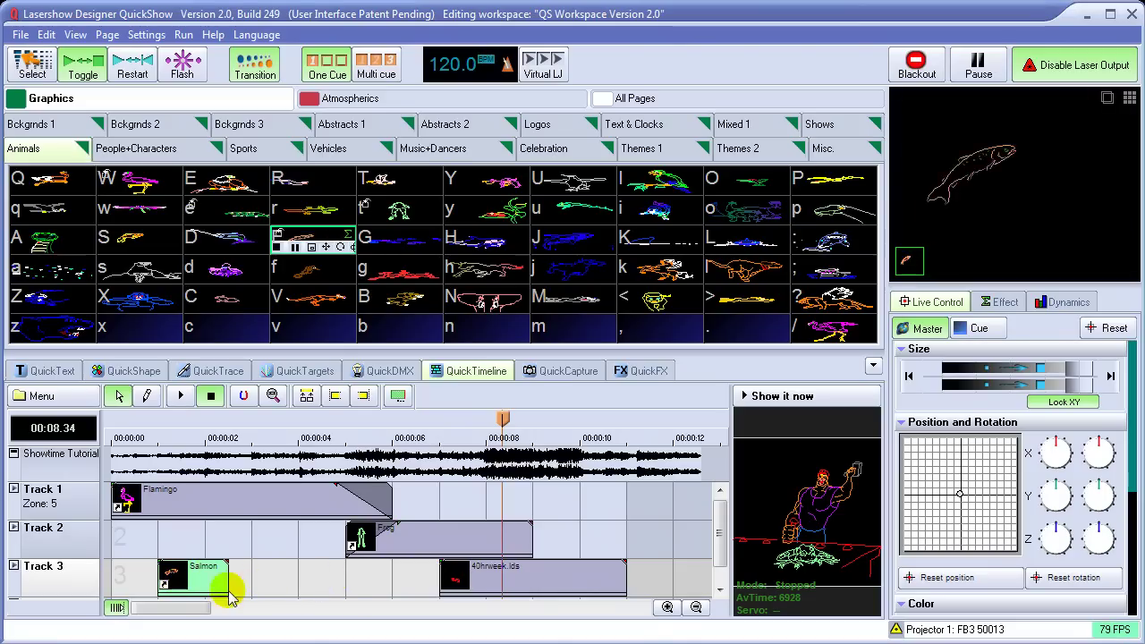
# Step: Replace the Salmon event's image with DIF.LDB from the Frames > Abstract folder, and preview it at about 1.78 seconds
pyautogui.rightClick(213, 583)
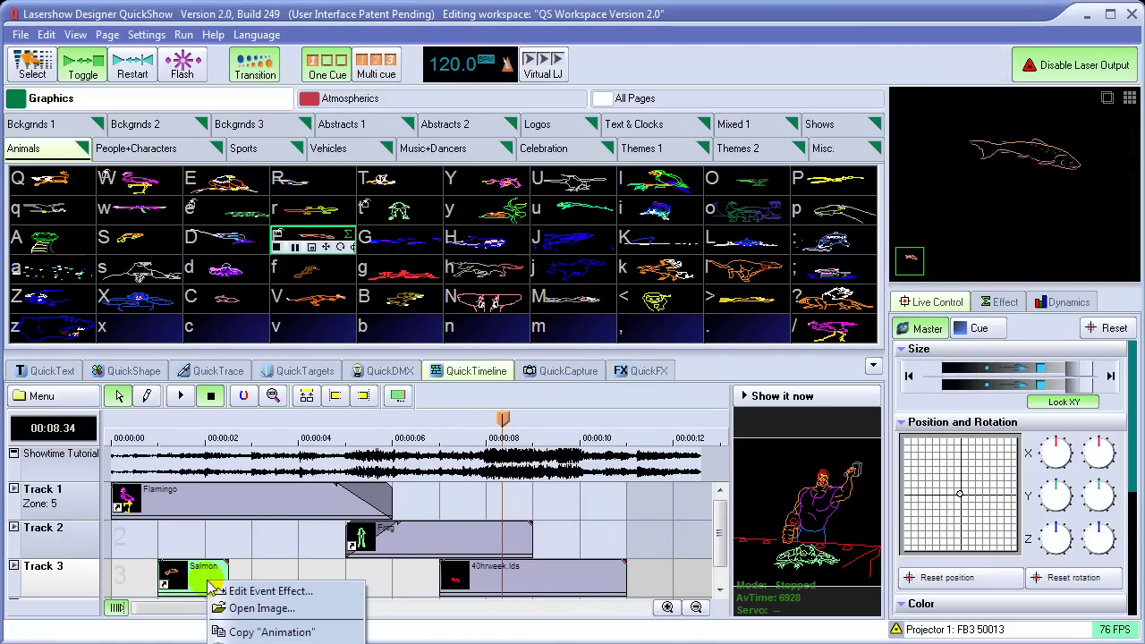
pyautogui.click(256, 607)
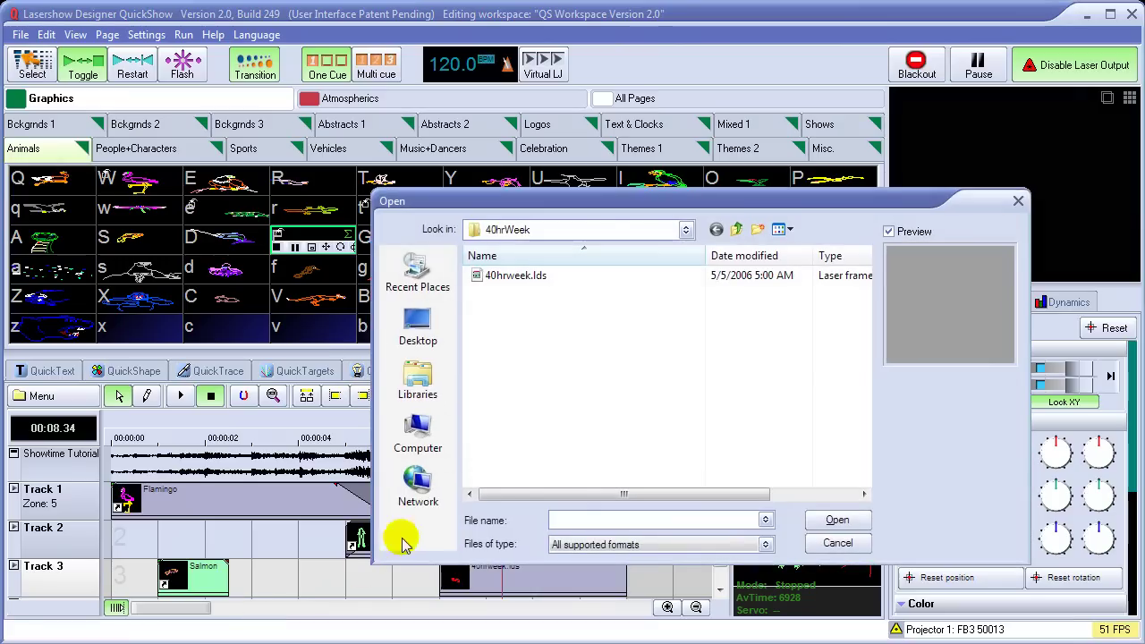
pyautogui.click(736, 230)
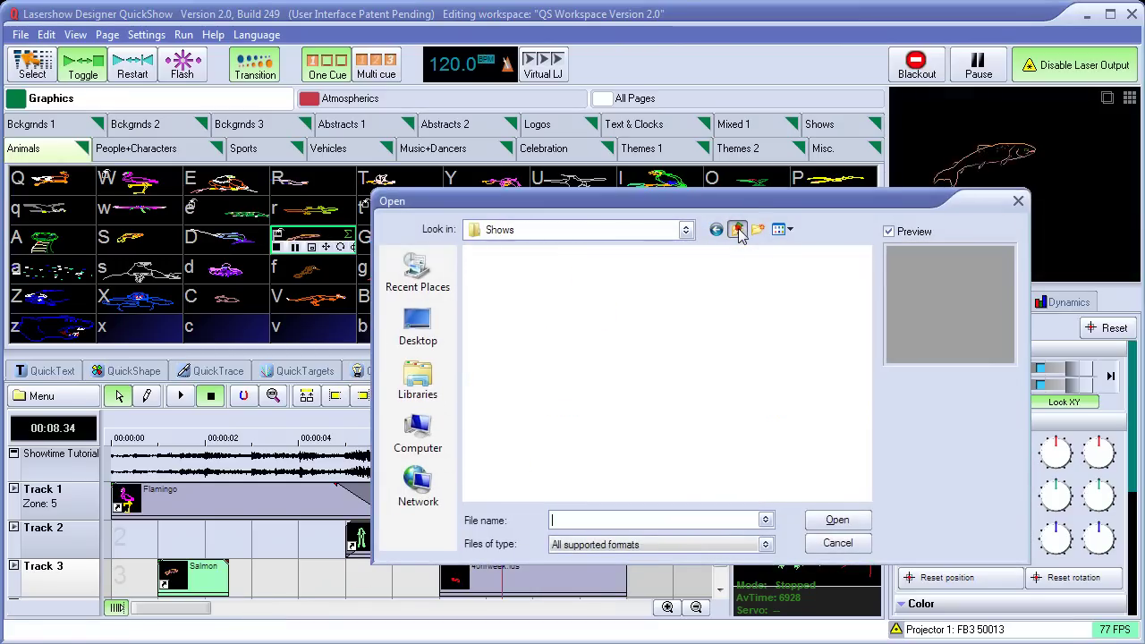
pyautogui.click(736, 231)
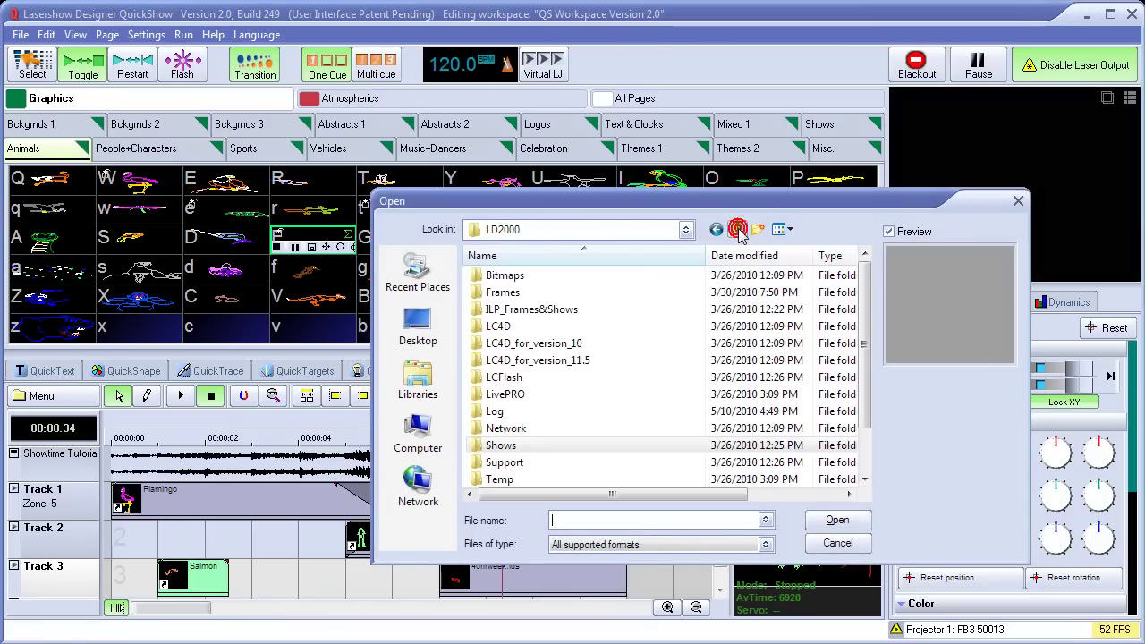
pyautogui.doubleClick(503, 291)
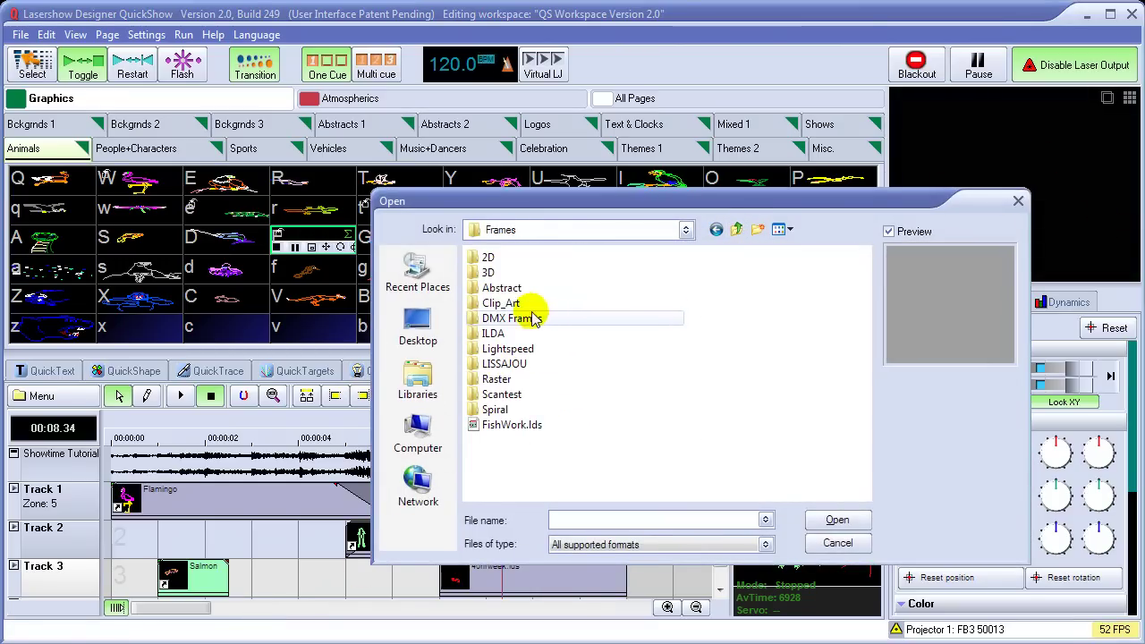
pyautogui.doubleClick(506, 290)
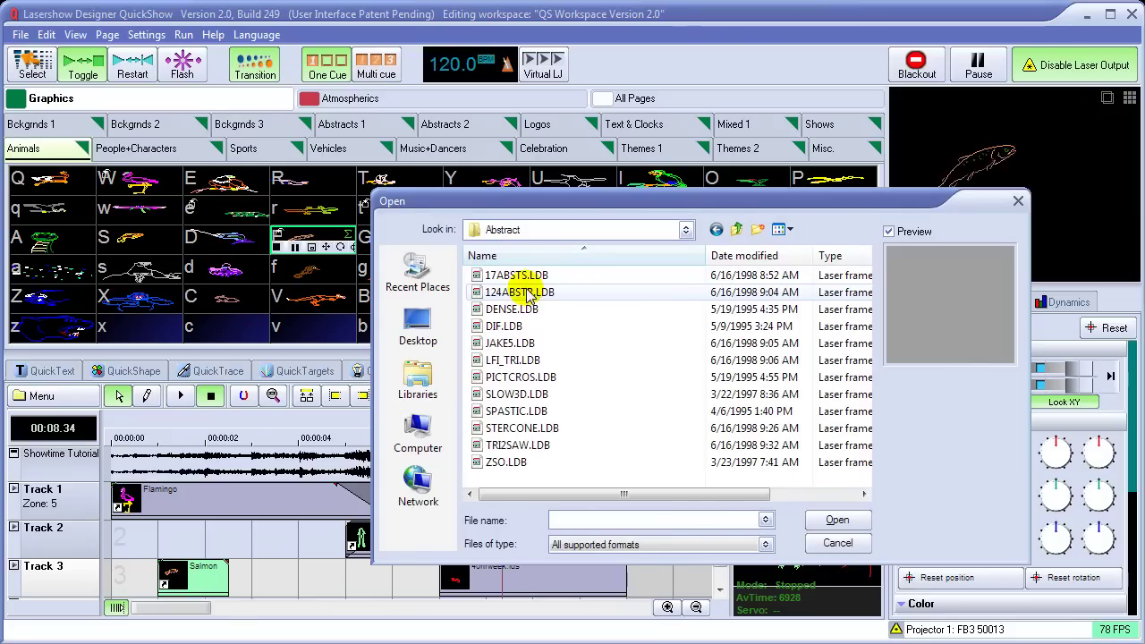
pyautogui.click(516, 329)
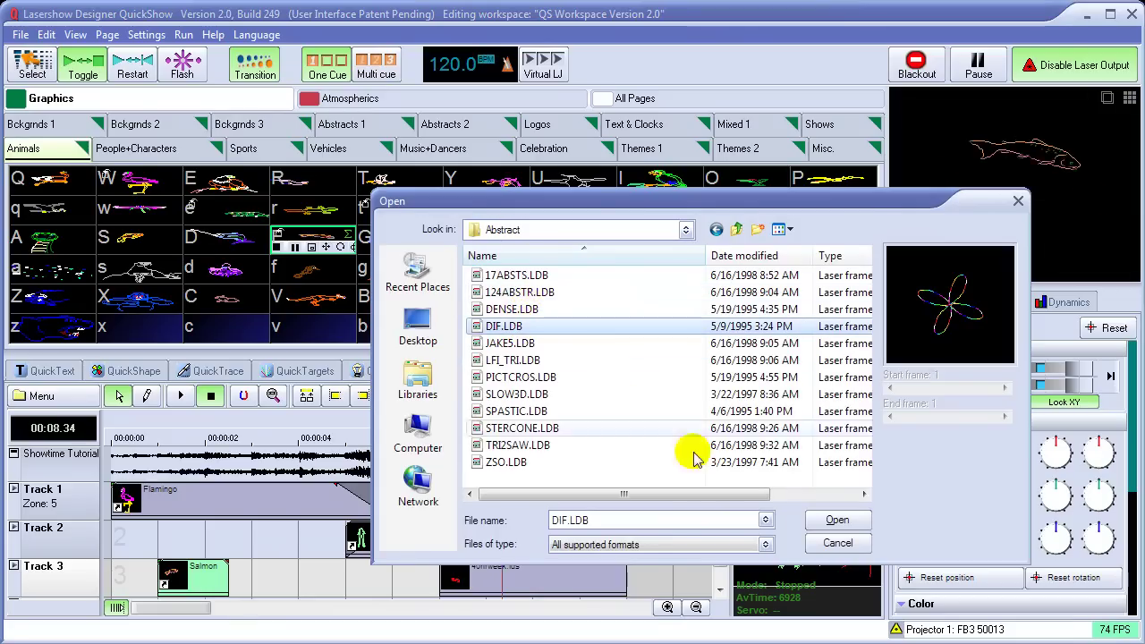
pyautogui.click(836, 521)
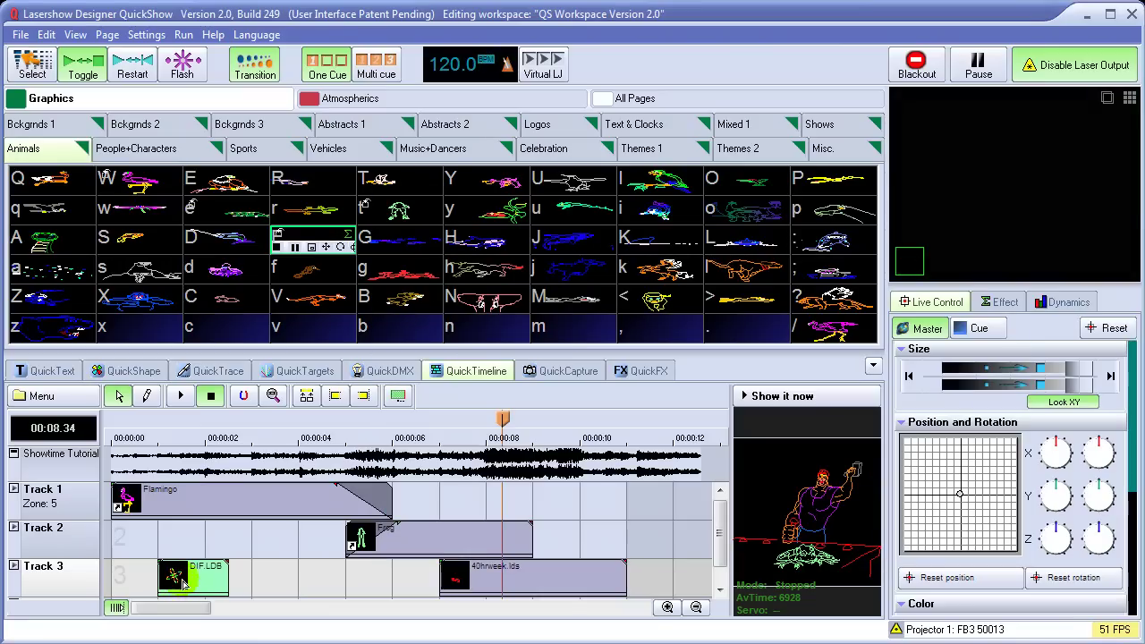
pyautogui.click(197, 439)
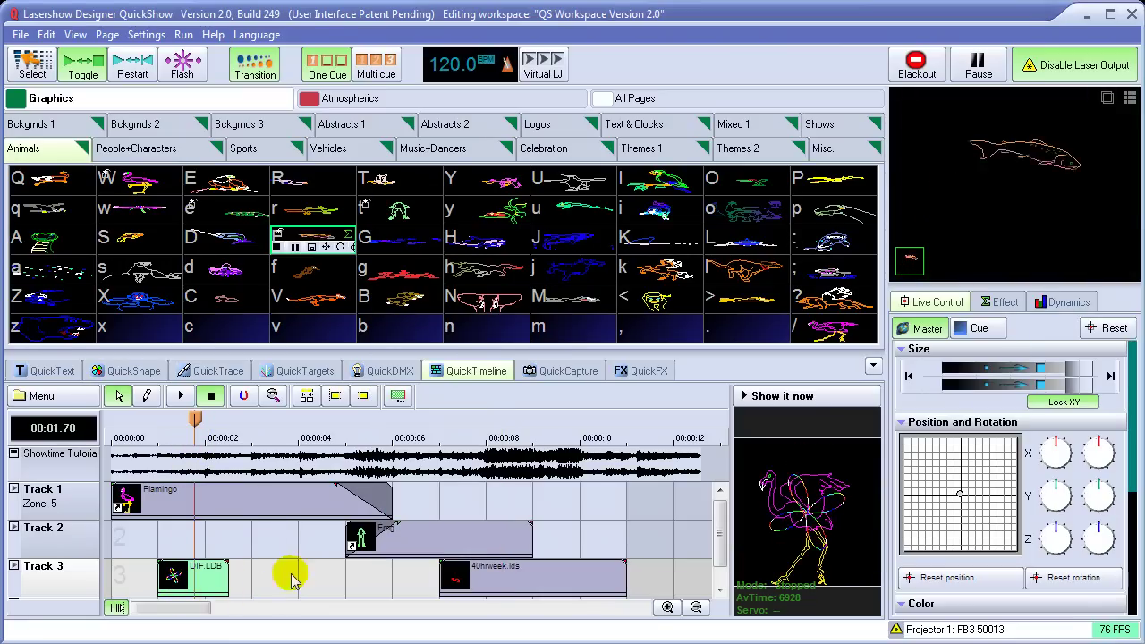
# Step: Delete the 40hrweek.lds event from Track 3
pyautogui.click(506, 575)
pyautogui.press('Delete')
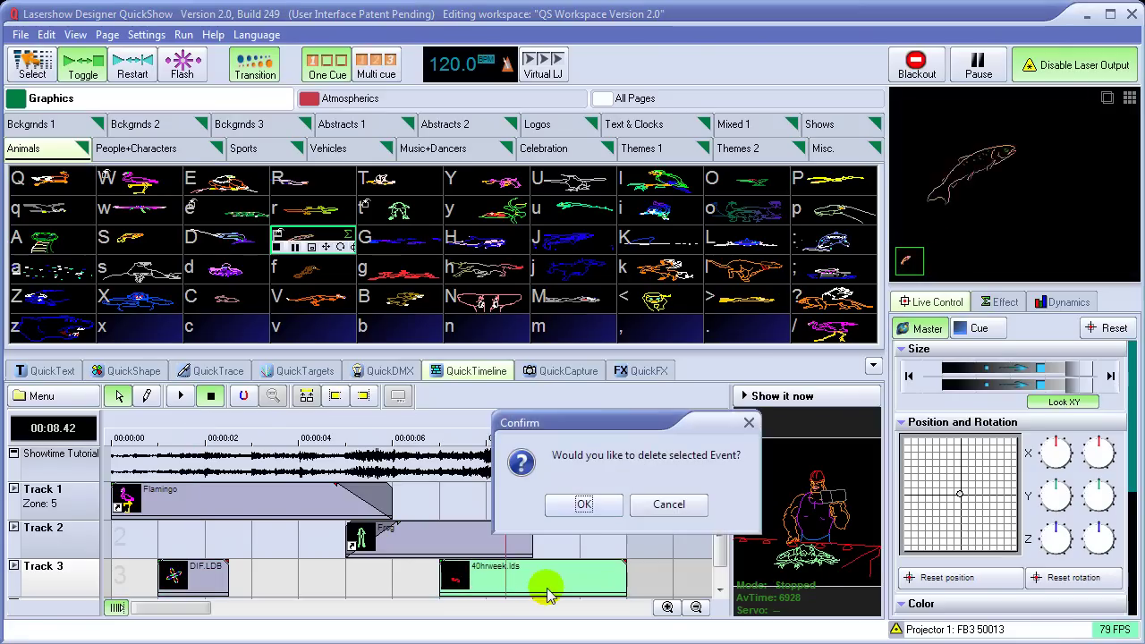
pyautogui.click(583, 503)
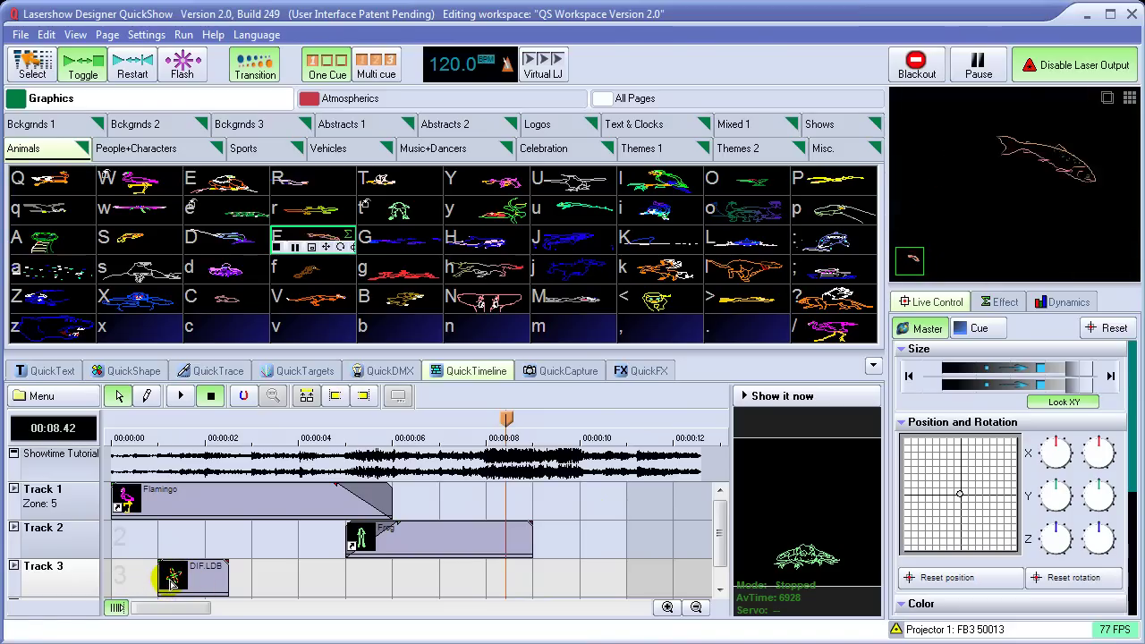
# Step: Scrub back to about 0.36 seconds and black out the running Salmon cue
pyautogui.click(162, 436)
pyautogui.moveTo(162, 435); pyautogui.dragTo(128, 437)
pyautogui.click(914, 64)
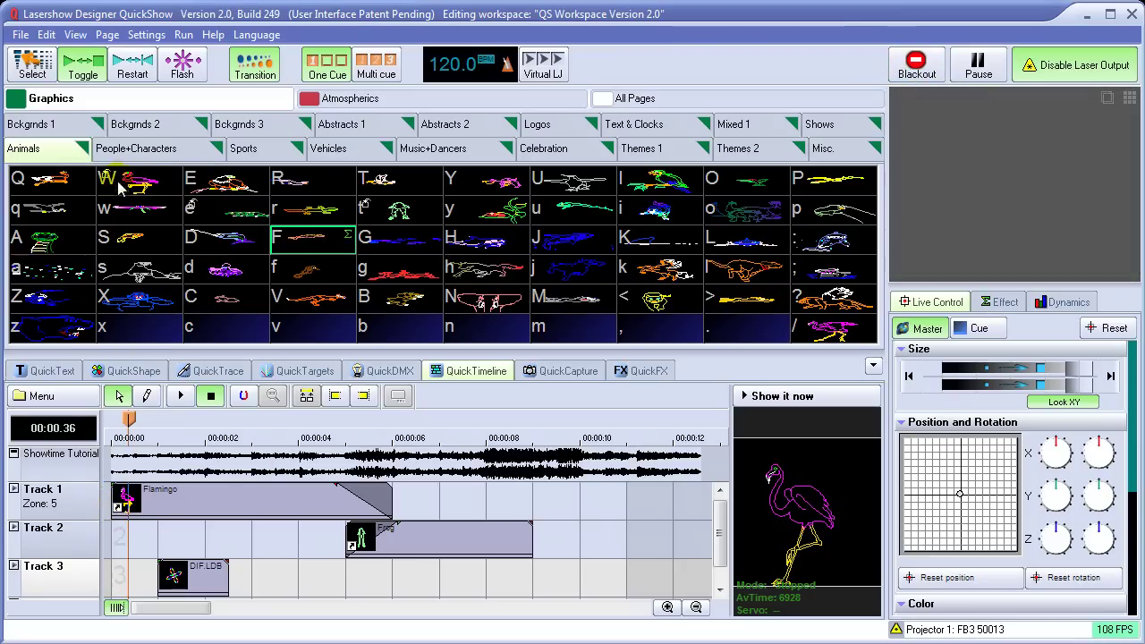
# Step: View the full cue grid, return to QuickTimeline, and scrub to about 1.15 seconds
pyautogui.click(872, 366)
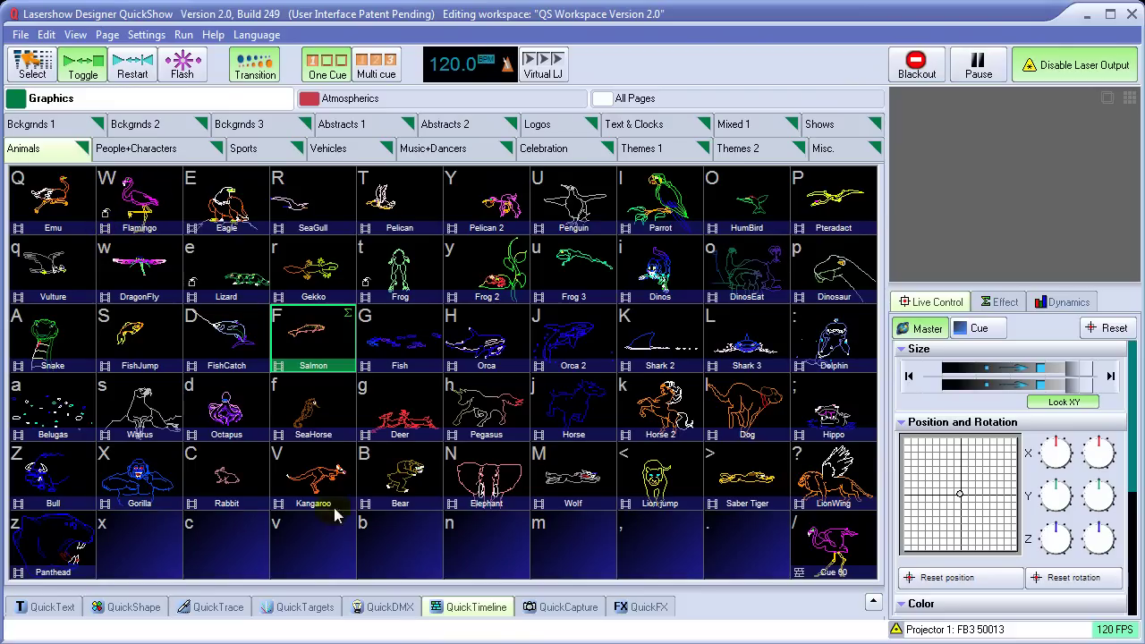
pyautogui.click(477, 608)
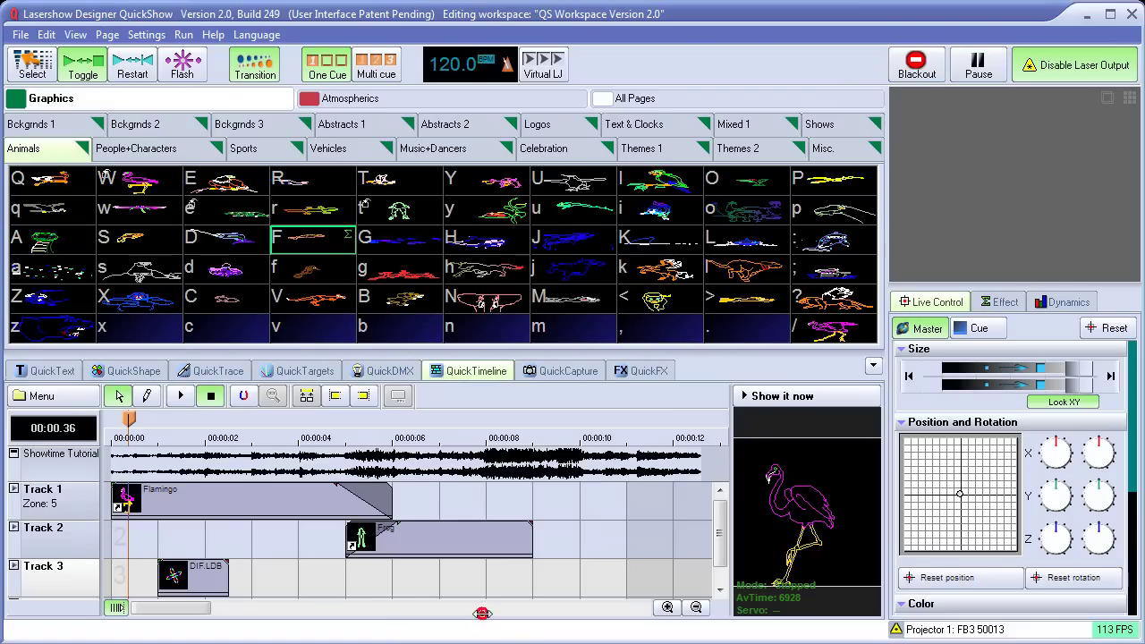
pyautogui.moveTo(129, 418); pyautogui.dragTo(173, 508)
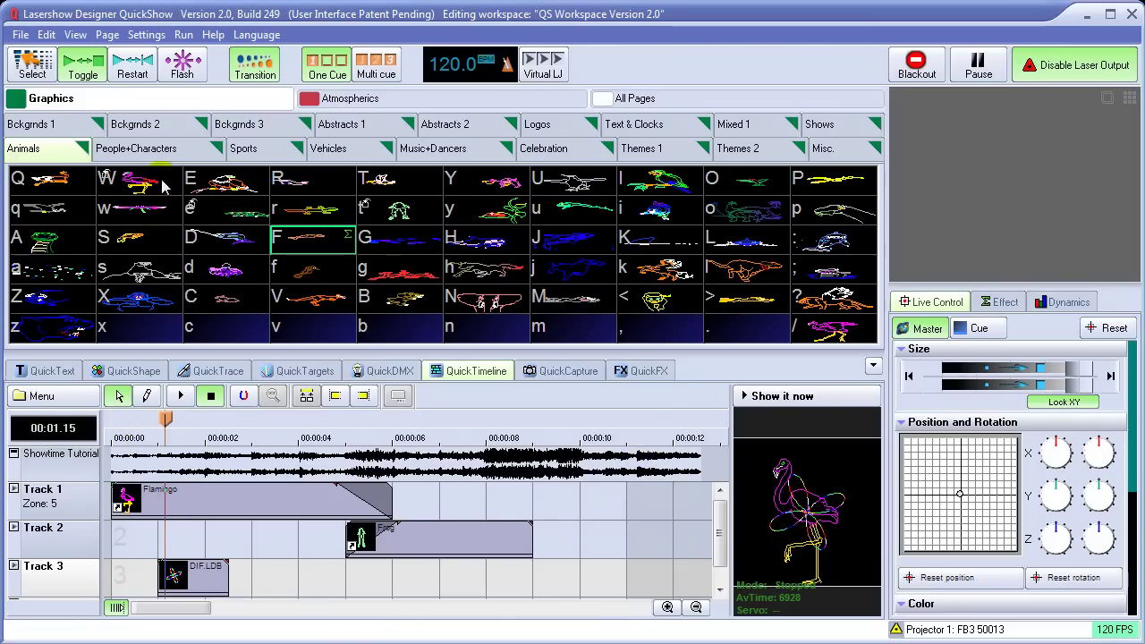
# Step: Turn on the timeline's output and play the show from about 1.15 to 3.8 seconds
pyautogui.click(805, 403)
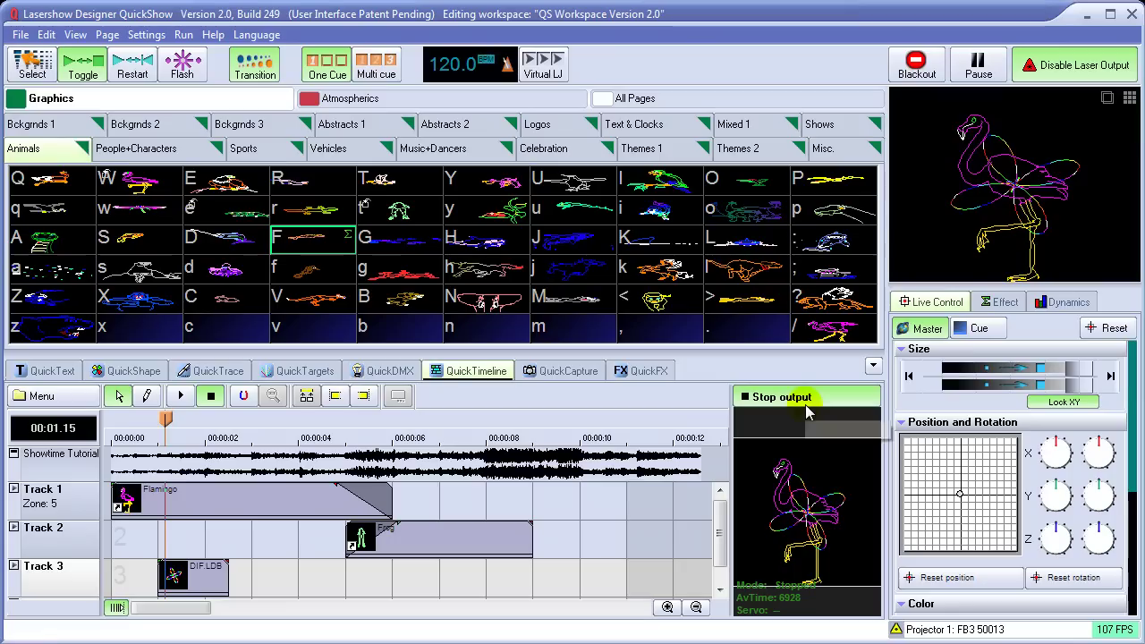
pyautogui.click(180, 396)
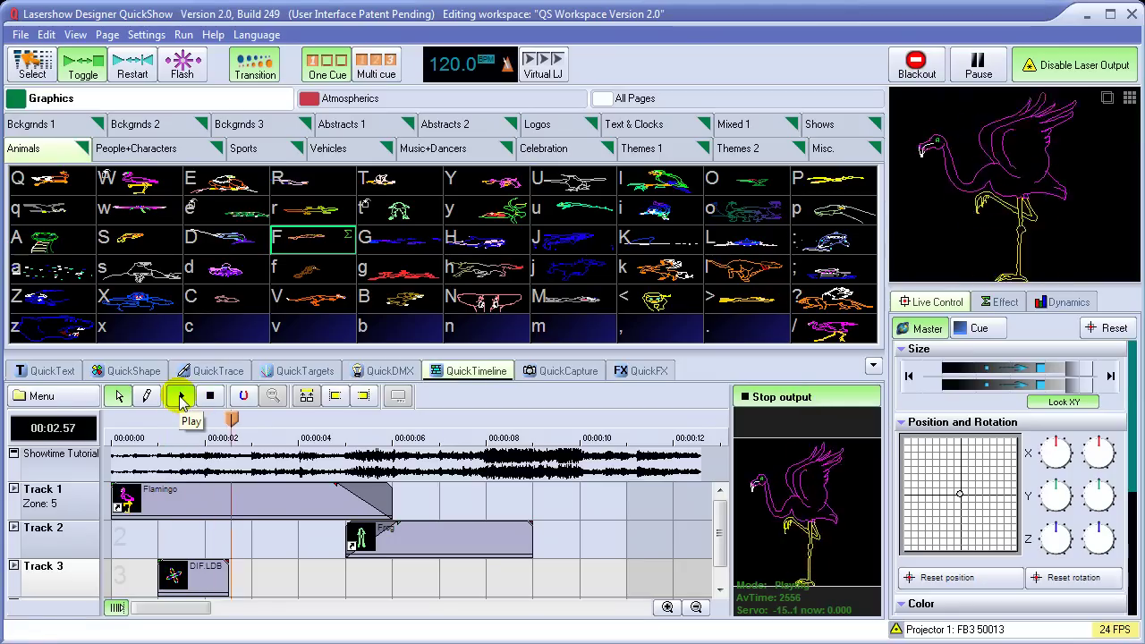
pyautogui.click(212, 399)
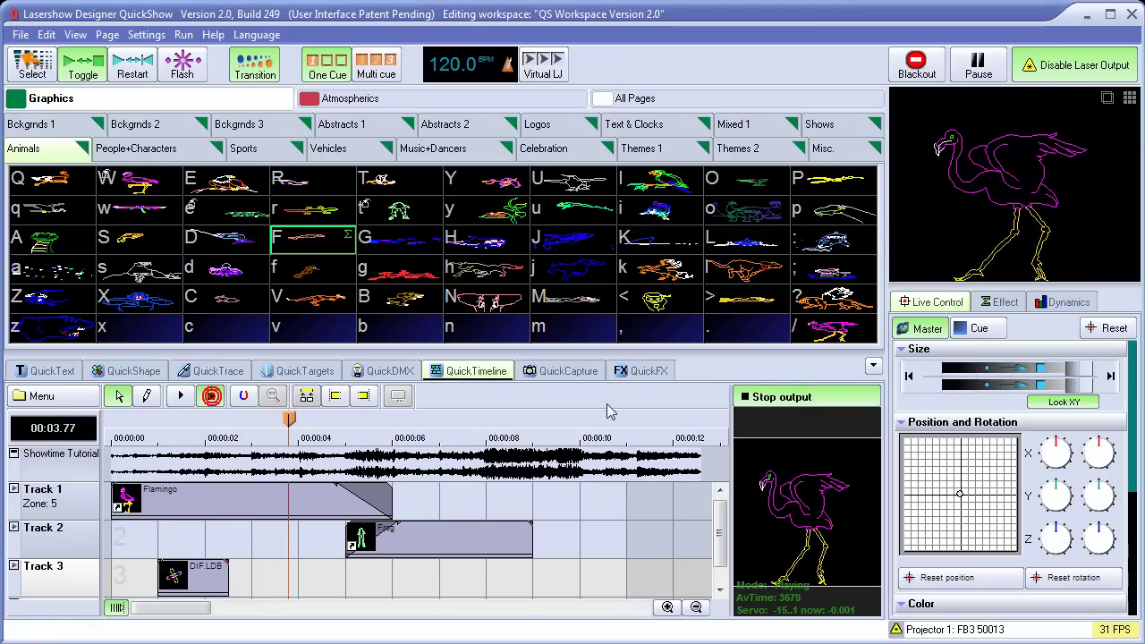
# Step: Replace the Flamingo cue's animation with a freehand handwritten name on a blank frame, and check it in the timeline at 1 second
pyautogui.click(872, 368)
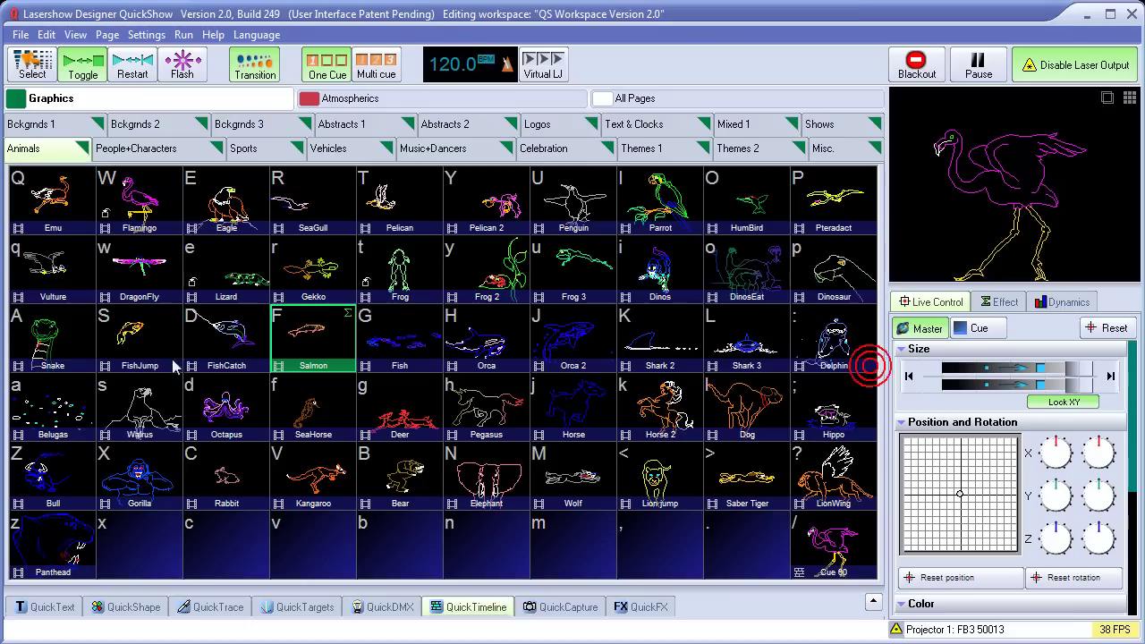
pyautogui.rightClick(134, 192)
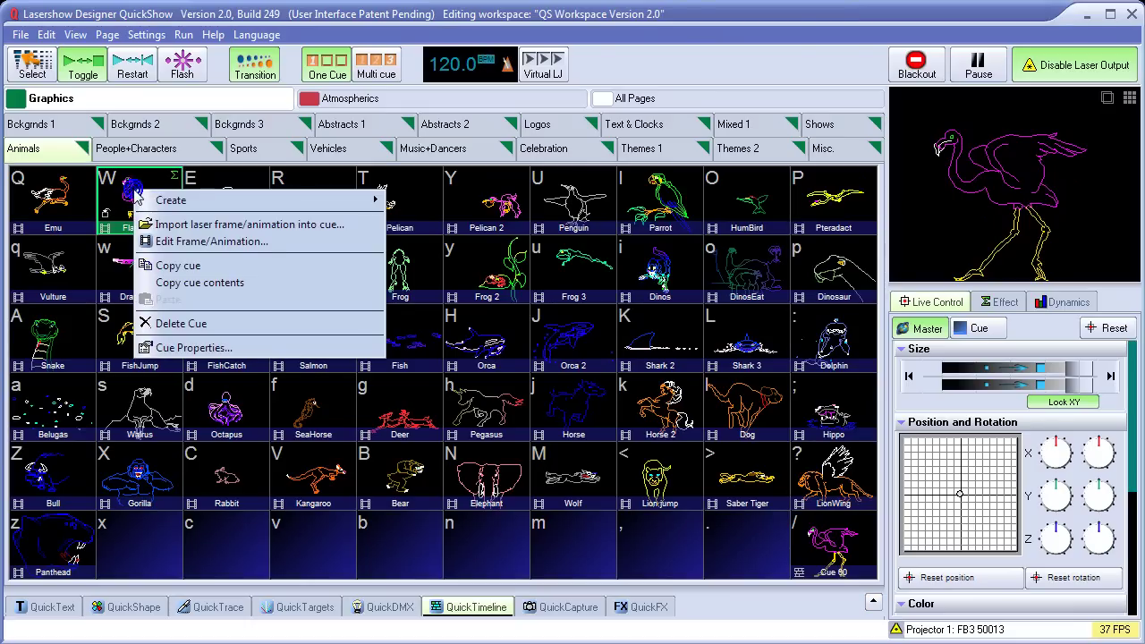
pyautogui.click(183, 241)
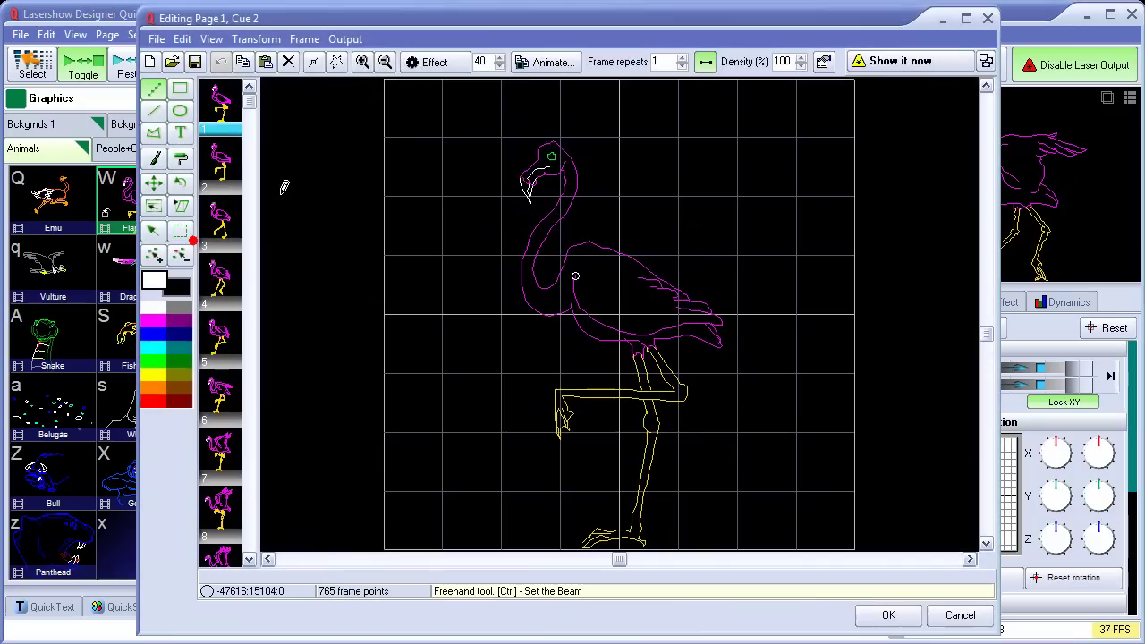
pyautogui.click(149, 61)
pyautogui.moveTo(489, 146); pyautogui.dragTo(501, 332)
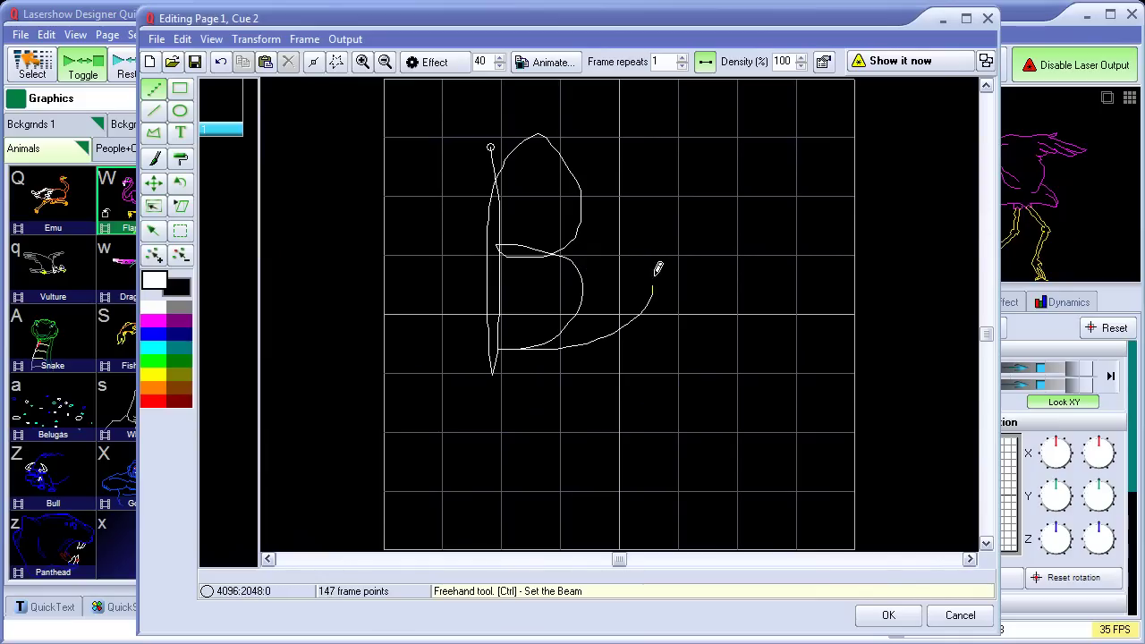
pyautogui.click(887, 615)
pyautogui.click(480, 610)
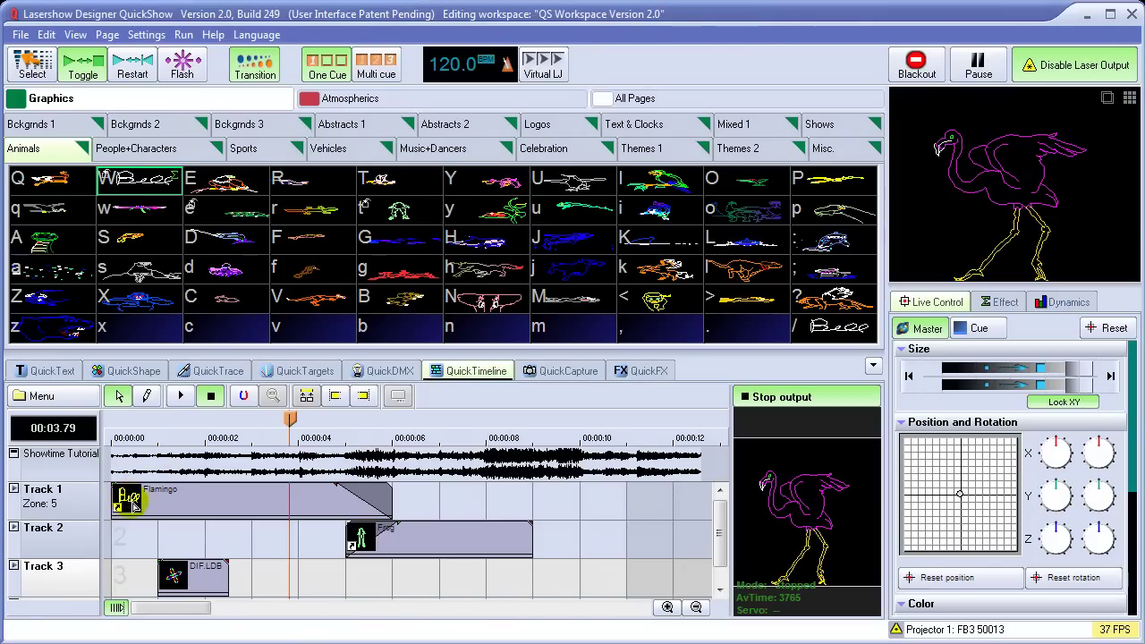
pyautogui.moveTo(289, 419)
pyautogui.mouseDown()
pyautogui.moveTo(134, 425)
pyautogui.moveTo(401, 427)
pyautogui.moveTo(125, 427)
pyautogui.moveTo(158, 424)
pyautogui.mouseUp()
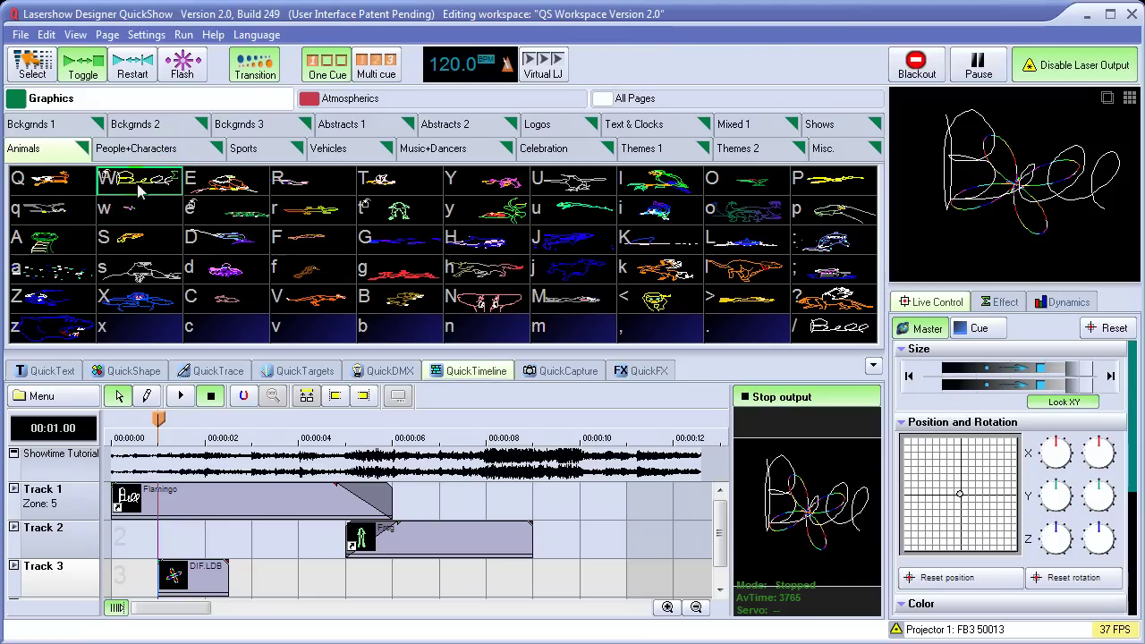
# Step: Convert the Flamingo event on Track 1 to a local cue
pyautogui.click(393, 535)
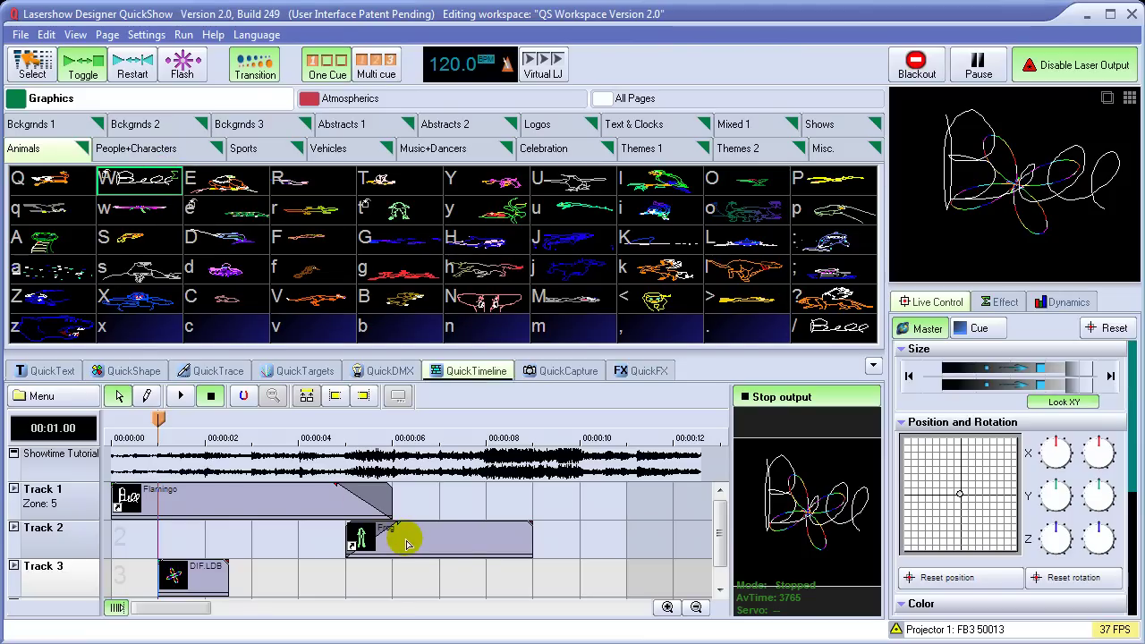
pyautogui.rightClick(207, 502)
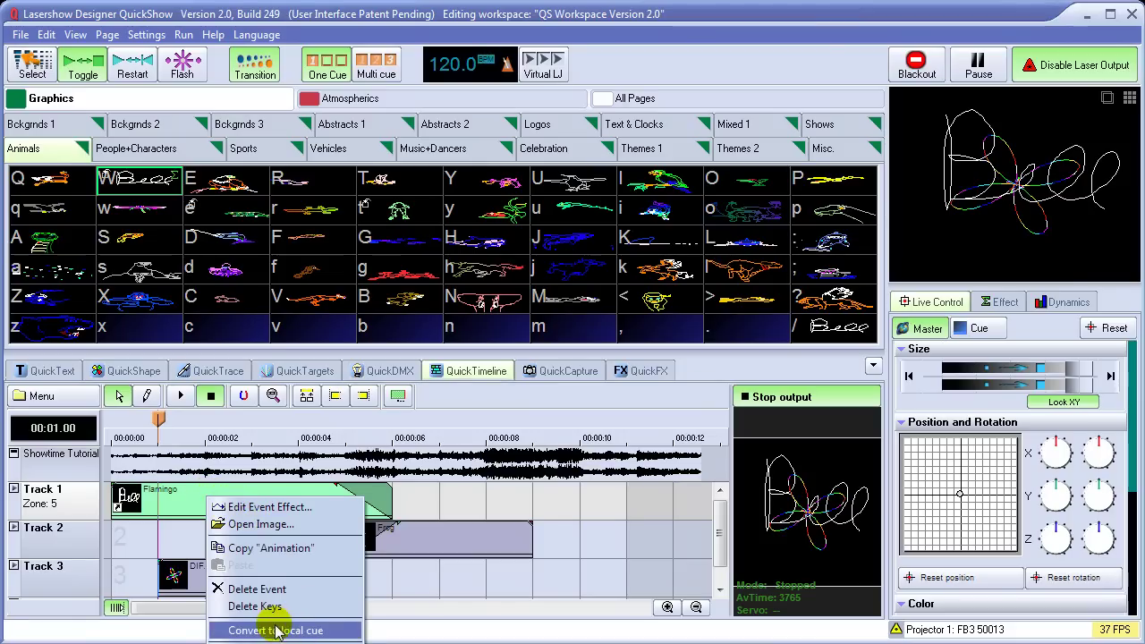
pyautogui.click(304, 631)
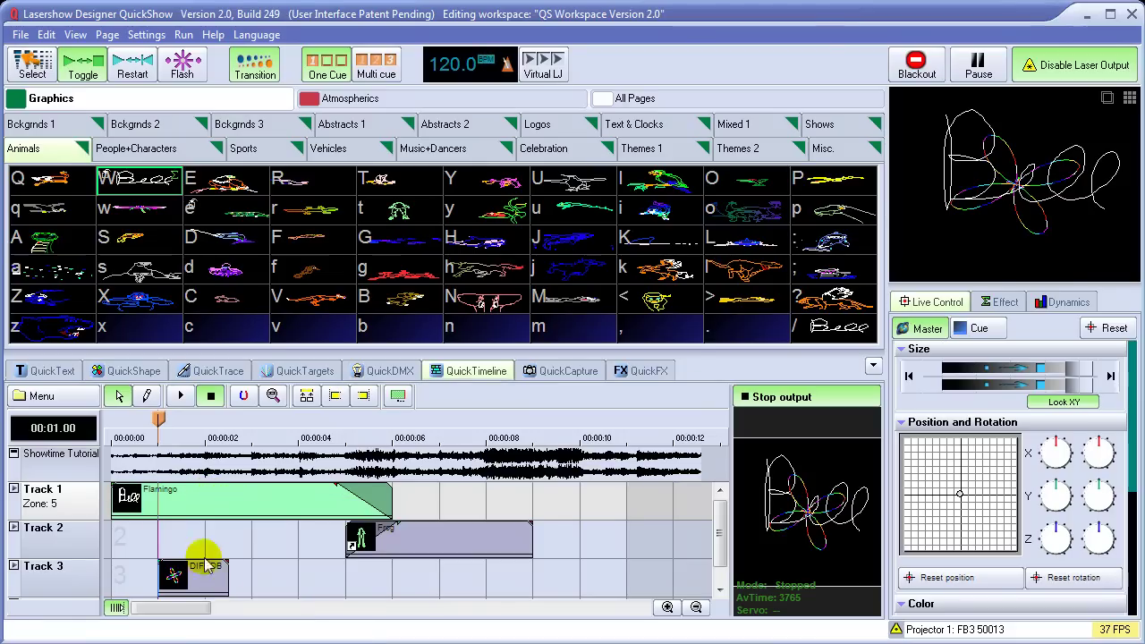
# Step: Convert the Frog event on Track 2 to a local cue, and scrub to about 5.4 seconds
pyautogui.click(405, 534)
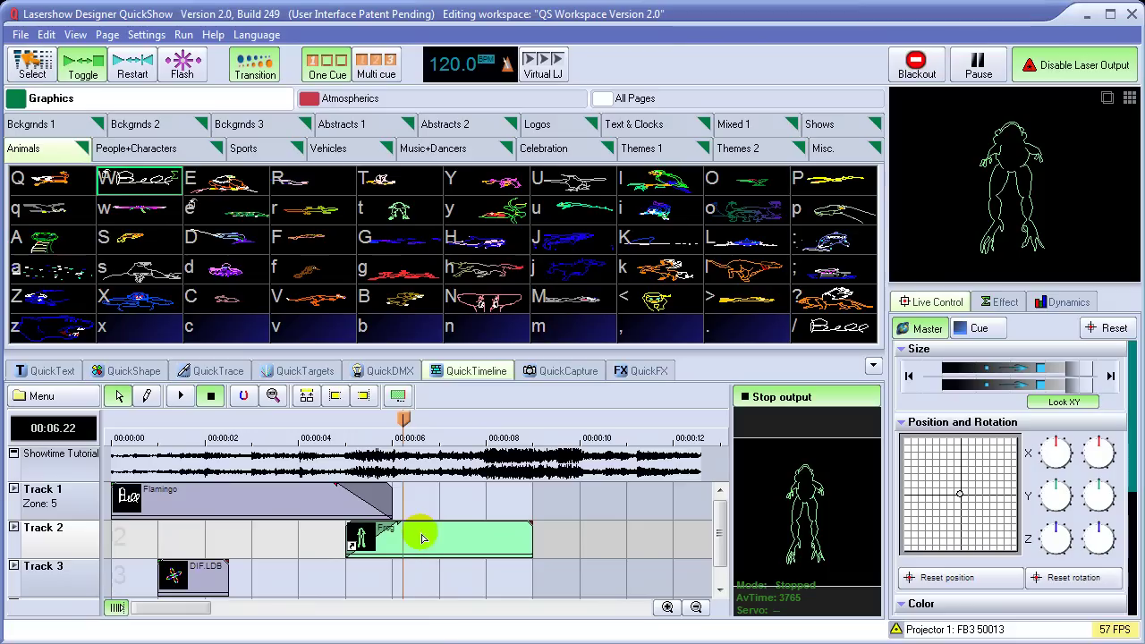
pyautogui.rightClick(423, 536)
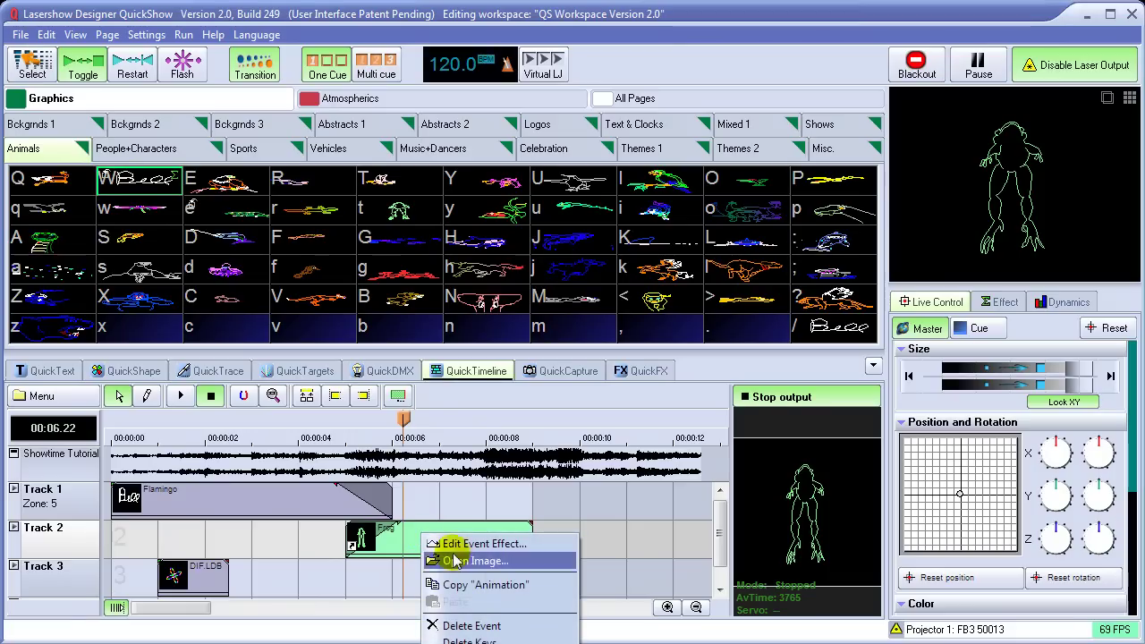
pyautogui.click(415, 535)
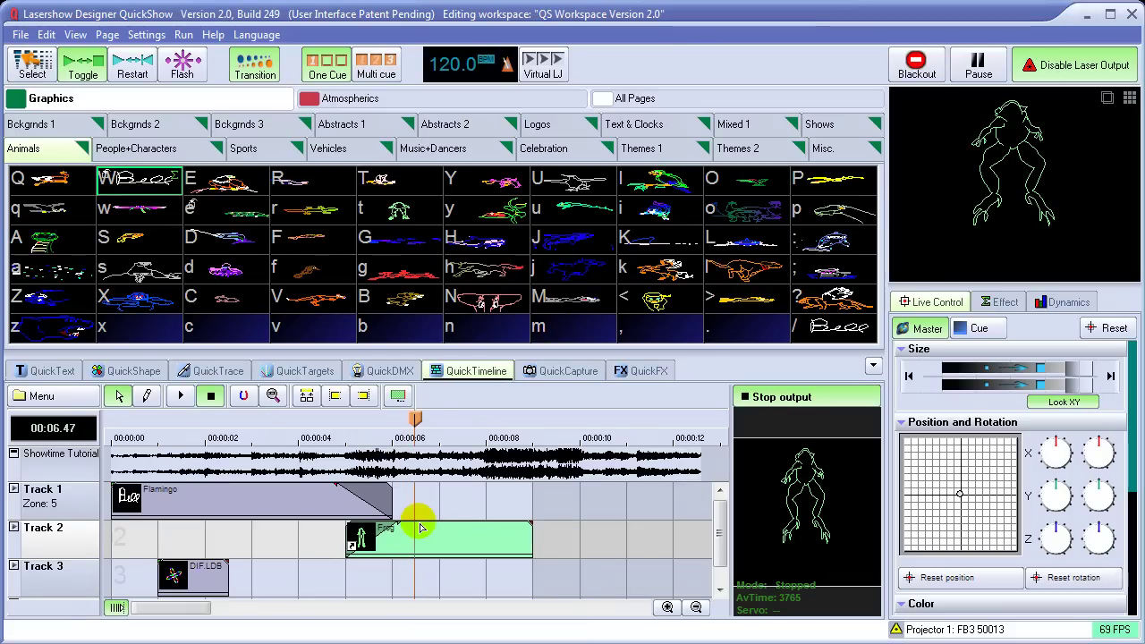
pyautogui.rightClick(422, 526)
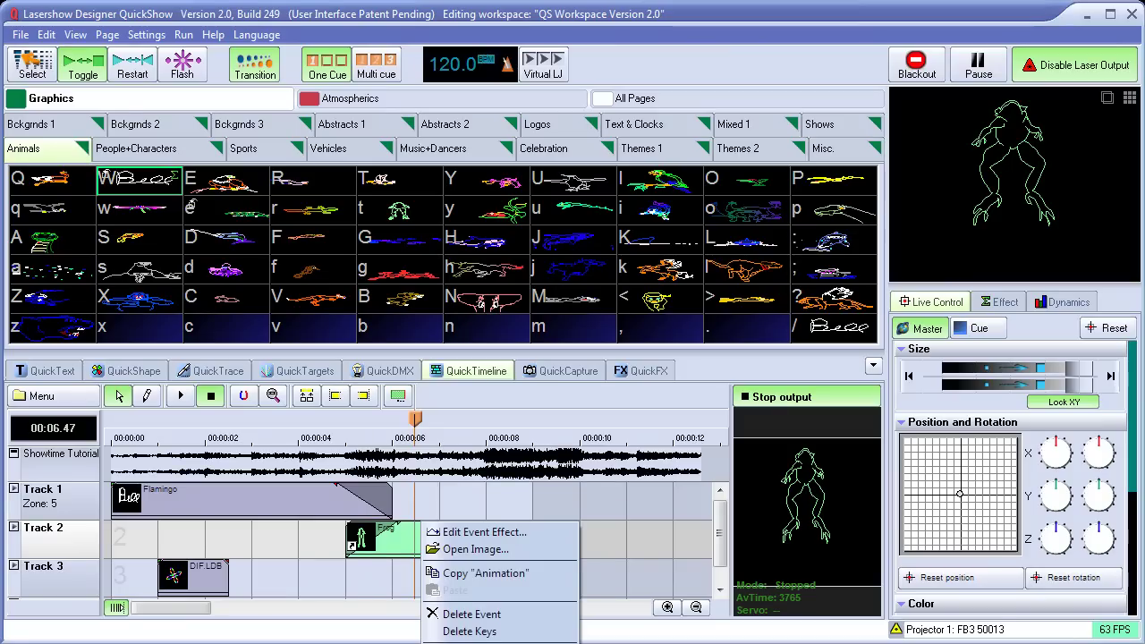
pyautogui.click(490, 635)
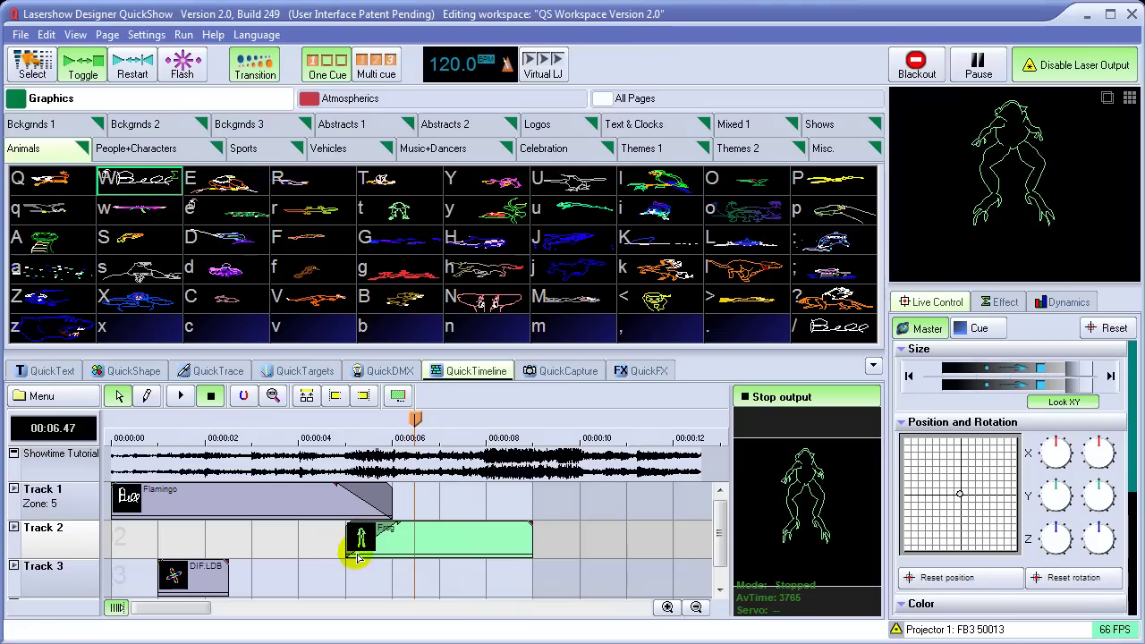
pyautogui.moveTo(415, 415); pyautogui.dragTo(365, 465)
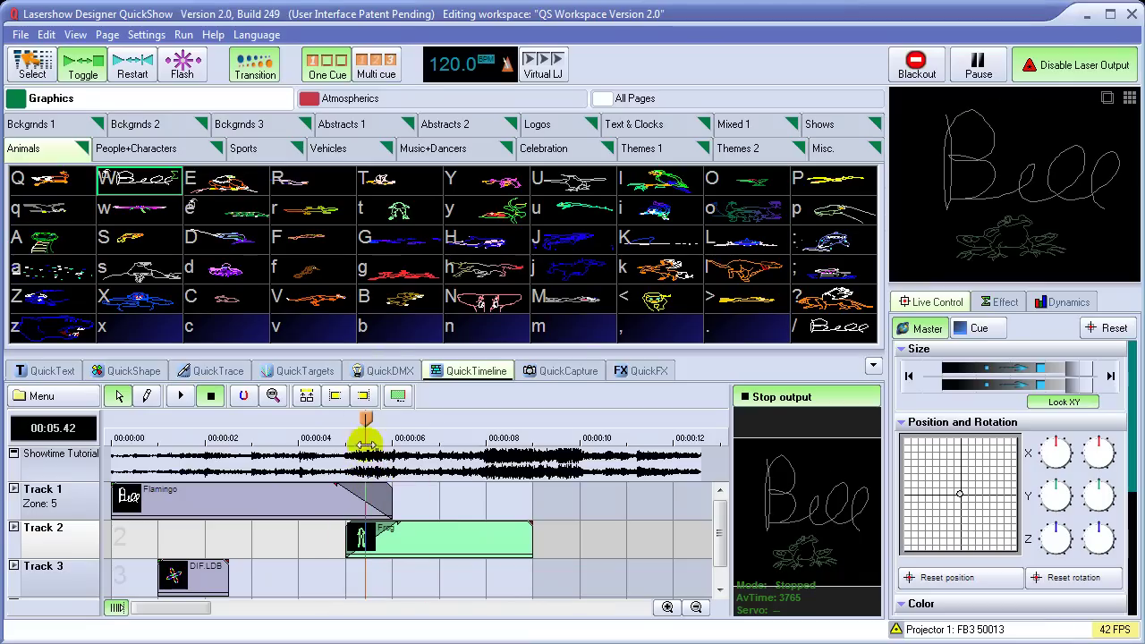
# Step: Replace the Frog cue's animation with a freehand 123 on a blank frame, and check the timeline at about 5.3 seconds
pyautogui.click(873, 366)
pyautogui.rightClick(396, 268)
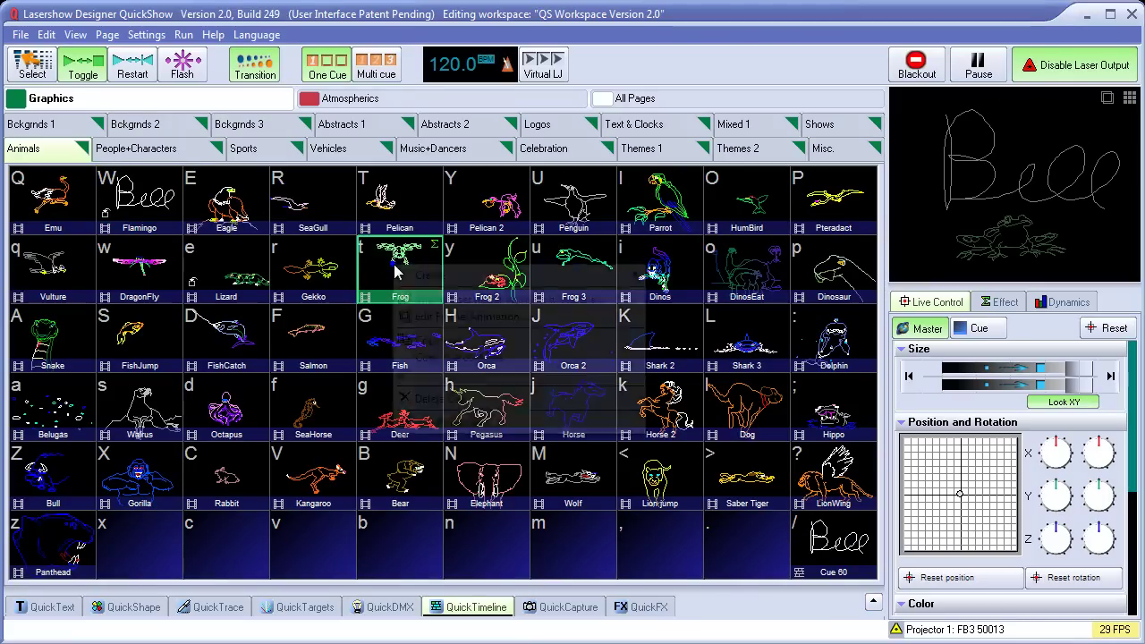
pyautogui.click(450, 318)
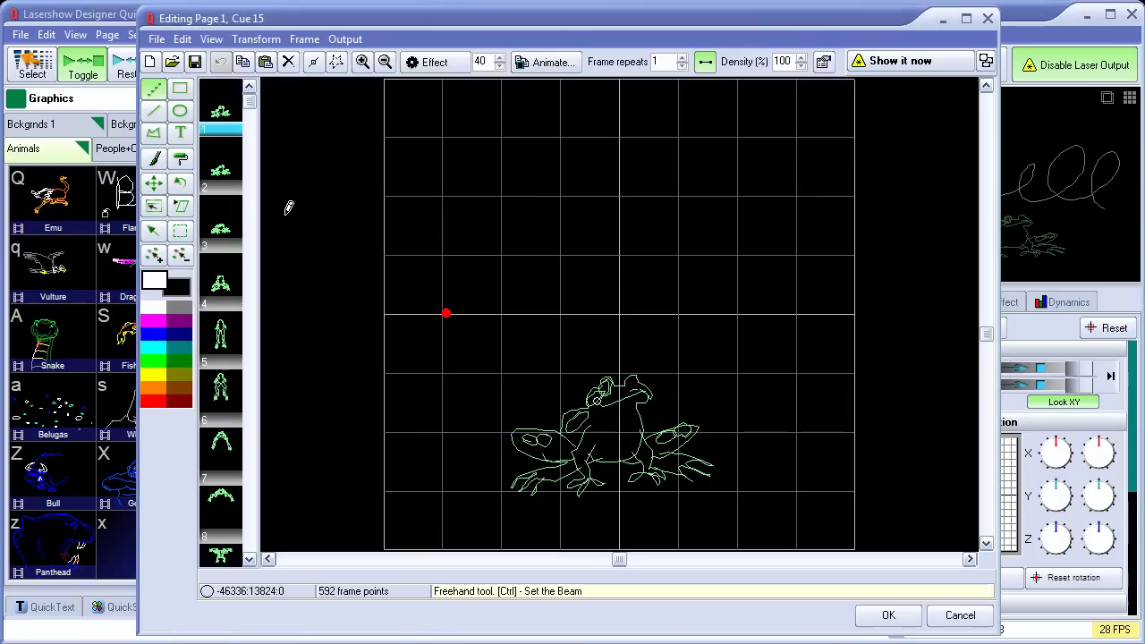
pyautogui.click(152, 61)
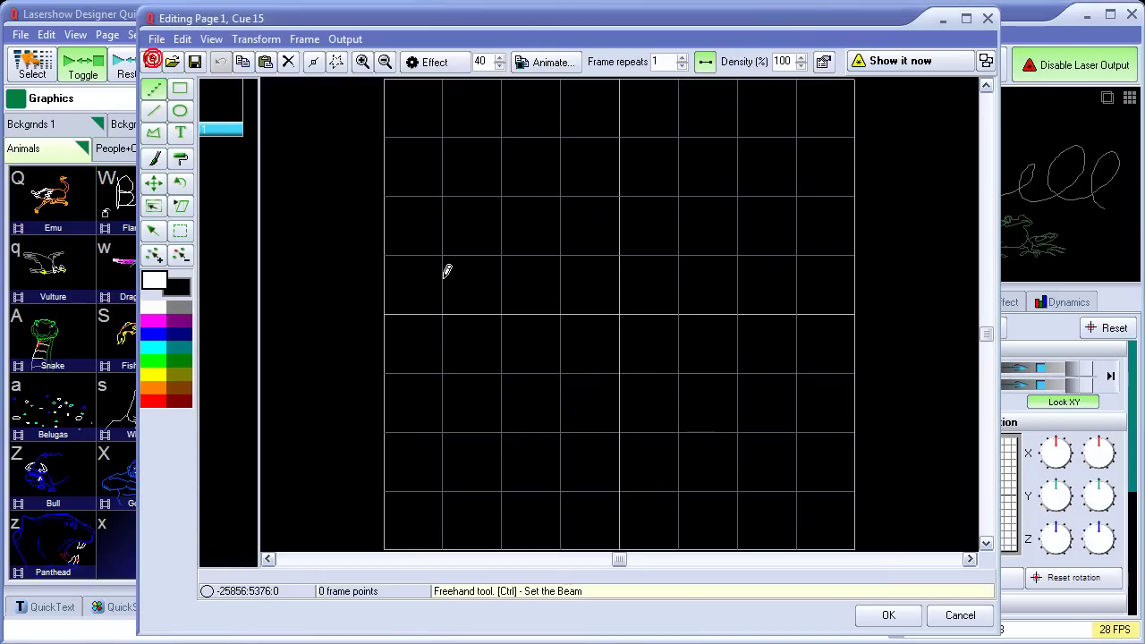
pyautogui.moveTo(430, 182); pyautogui.dragTo(500, 175)
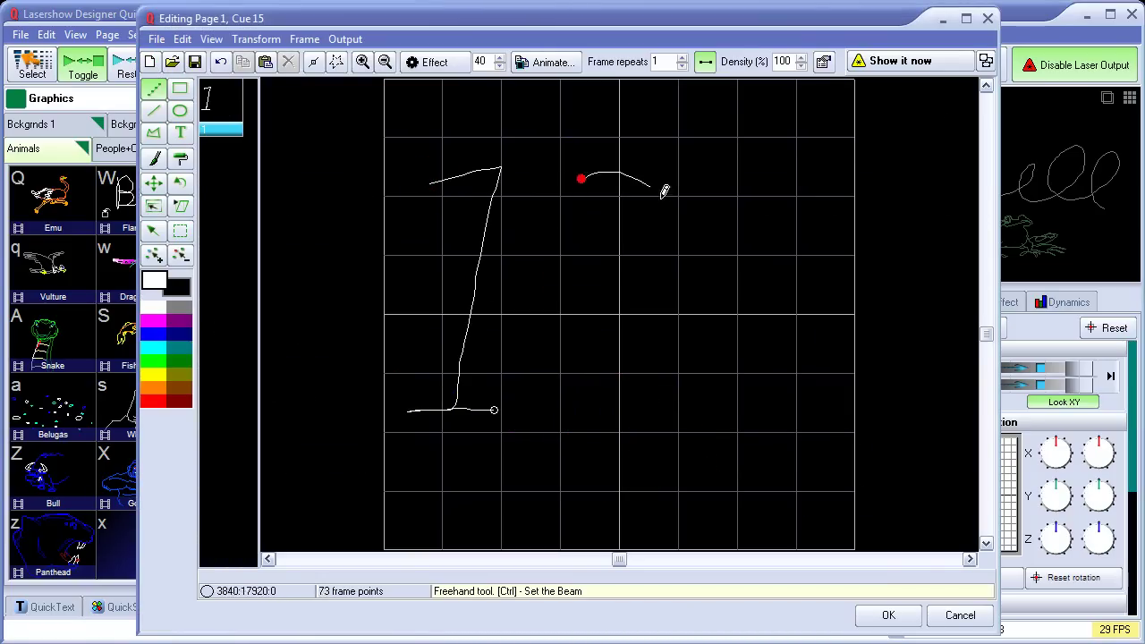
pyautogui.moveTo(563, 360); pyautogui.dragTo(687, 394)
pyautogui.moveTo(723, 177); pyautogui.dragTo(788, 284)
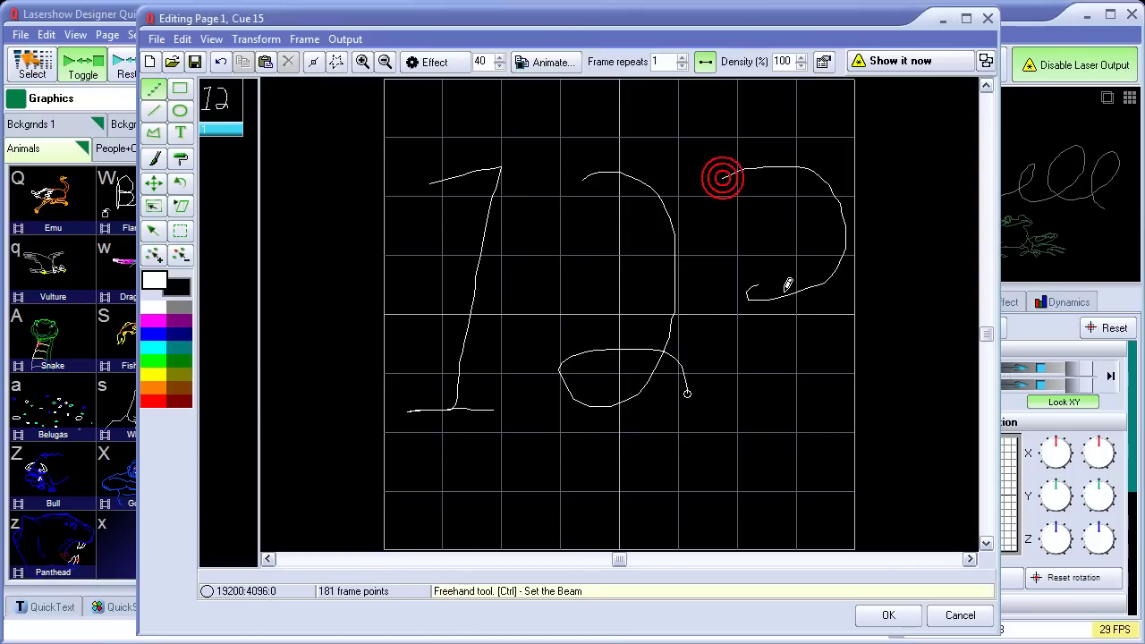
pyautogui.moveTo(762, 437); pyautogui.dragTo(723, 418)
pyautogui.click(884, 614)
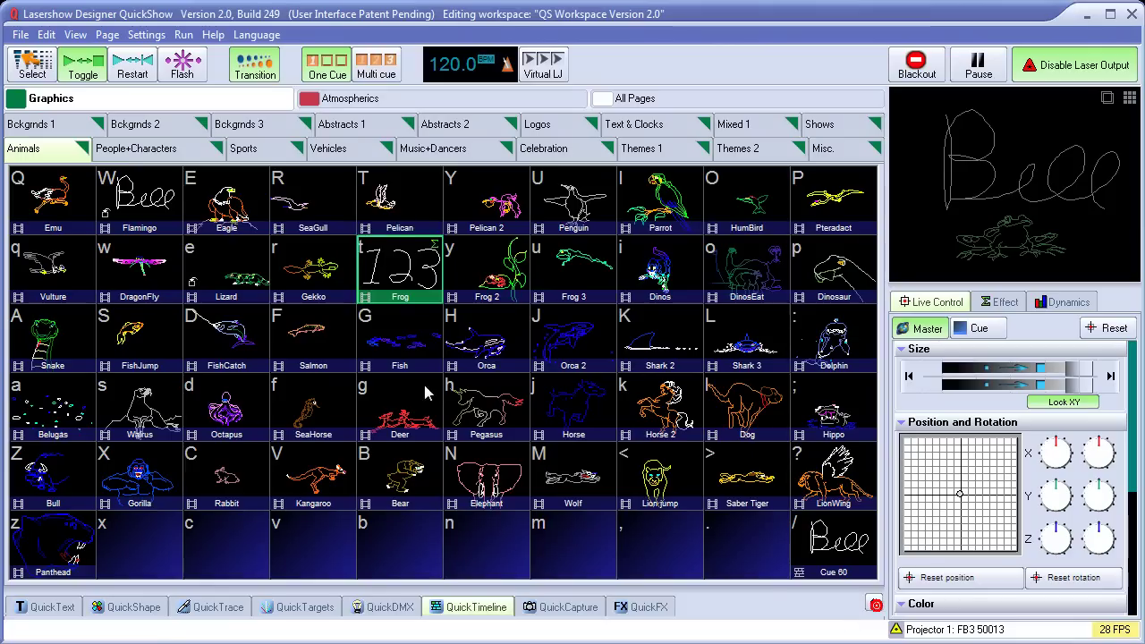
pyautogui.click(474, 607)
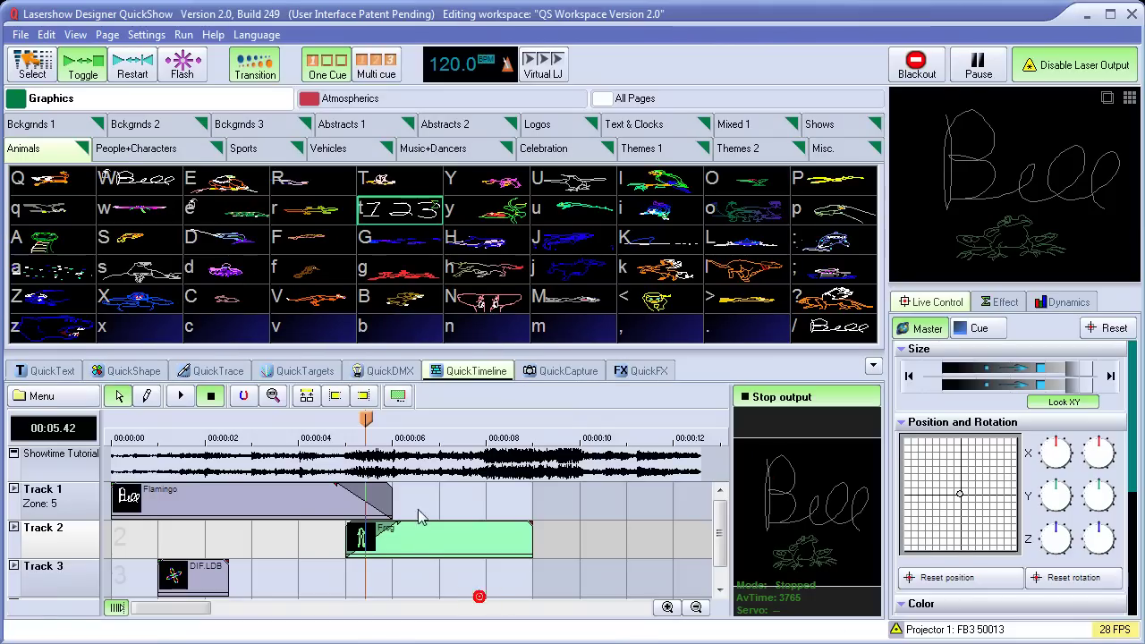
pyautogui.moveTo(365, 421)
pyautogui.mouseDown()
pyautogui.moveTo(506, 426)
pyautogui.moveTo(360, 427)
pyautogui.mouseUp()
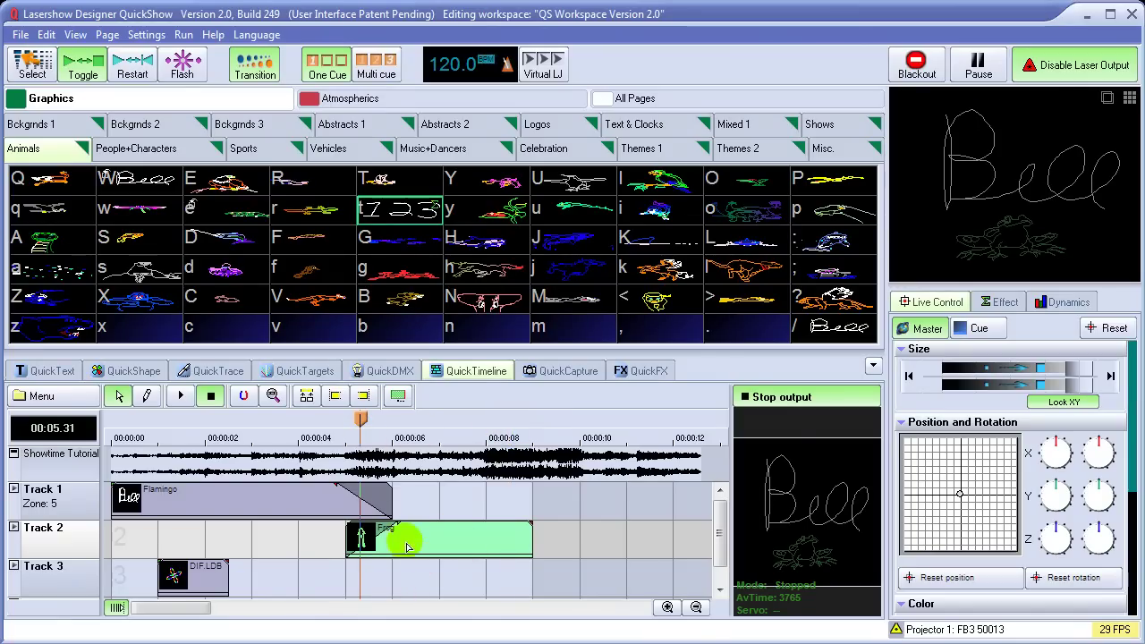
# Step: Move the DIF.LDB event on Track 3 past the end of the Frog event, and play the show through it
pyautogui.moveTo(195, 583); pyautogui.dragTo(583, 594)
pyautogui.click(183, 397)
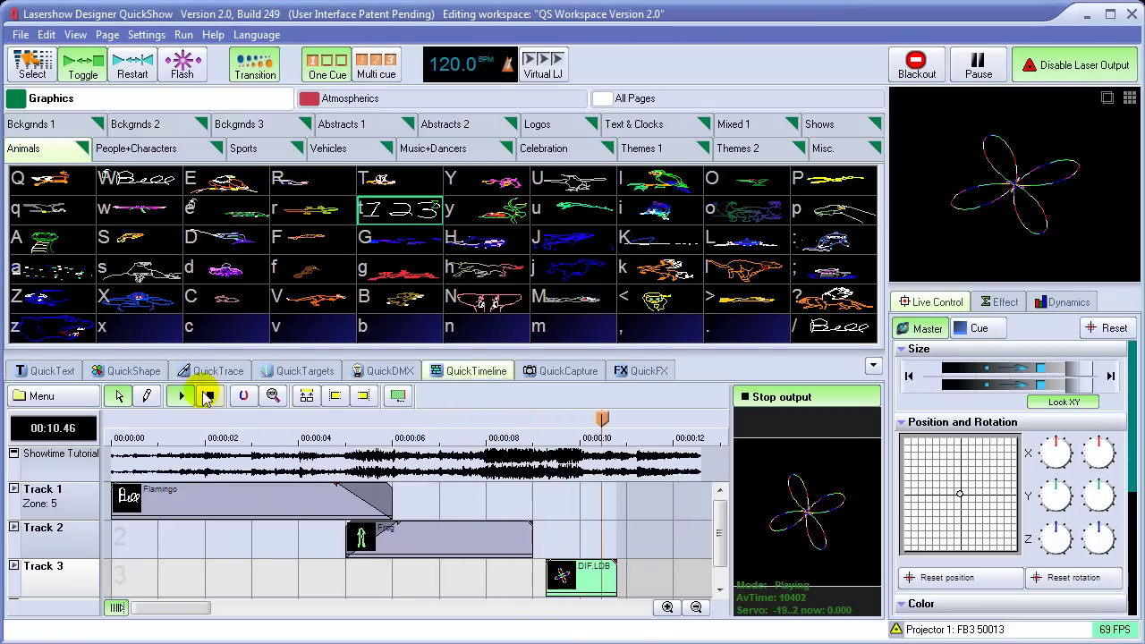
pyautogui.click(208, 398)
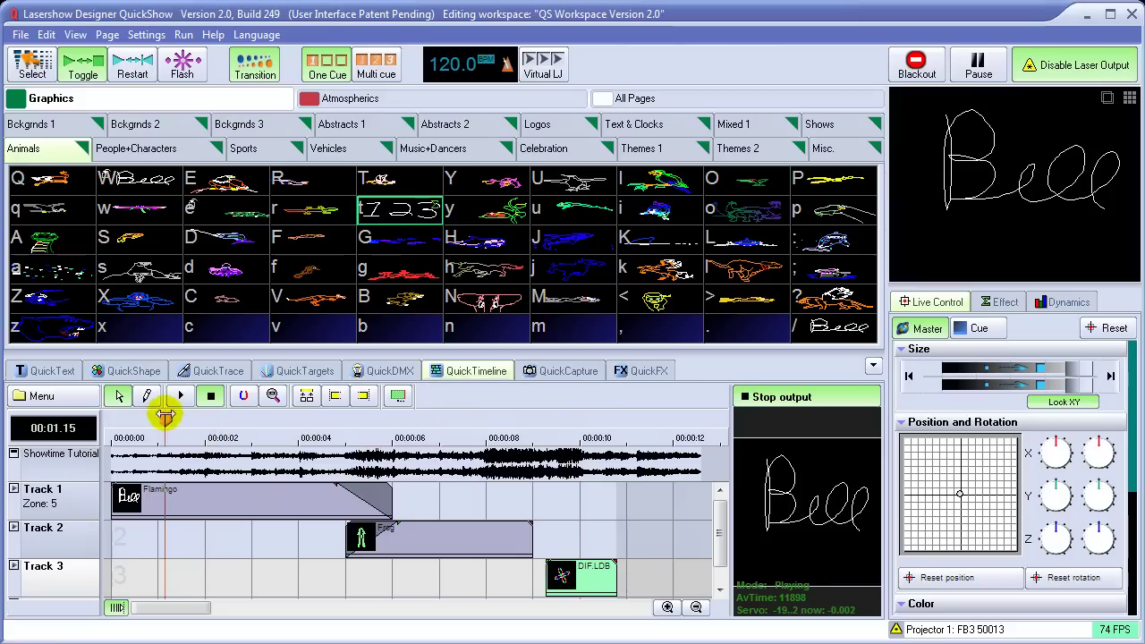
# Step: Mark a playback range from 2.54 to 7.43 seconds and play the show within it
pyautogui.moveTo(165, 418)
pyautogui.mouseDown()
pyautogui.moveTo(348, 421)
pyautogui.moveTo(231, 420)
pyautogui.mouseUp()
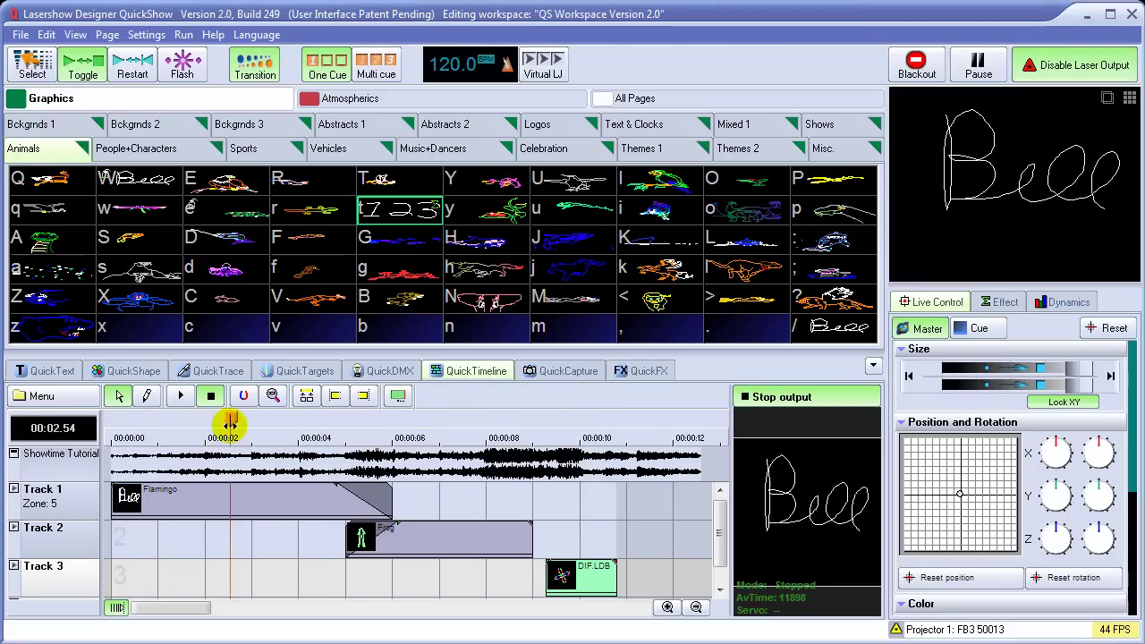
pyautogui.click(336, 404)
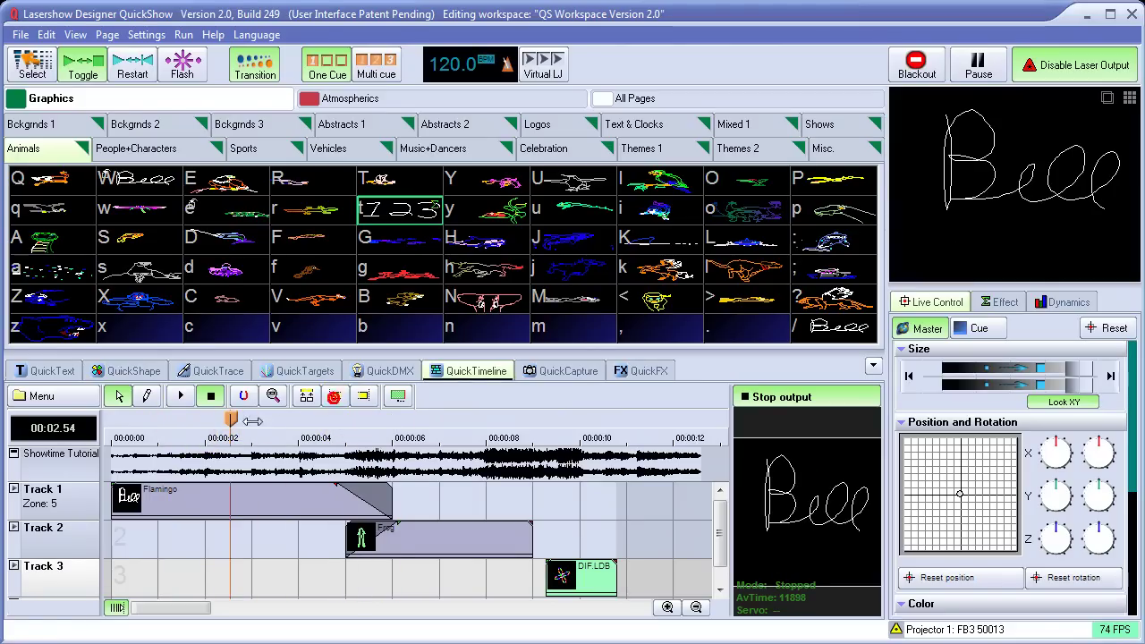
pyautogui.moveTo(235, 418); pyautogui.dragTo(459, 419)
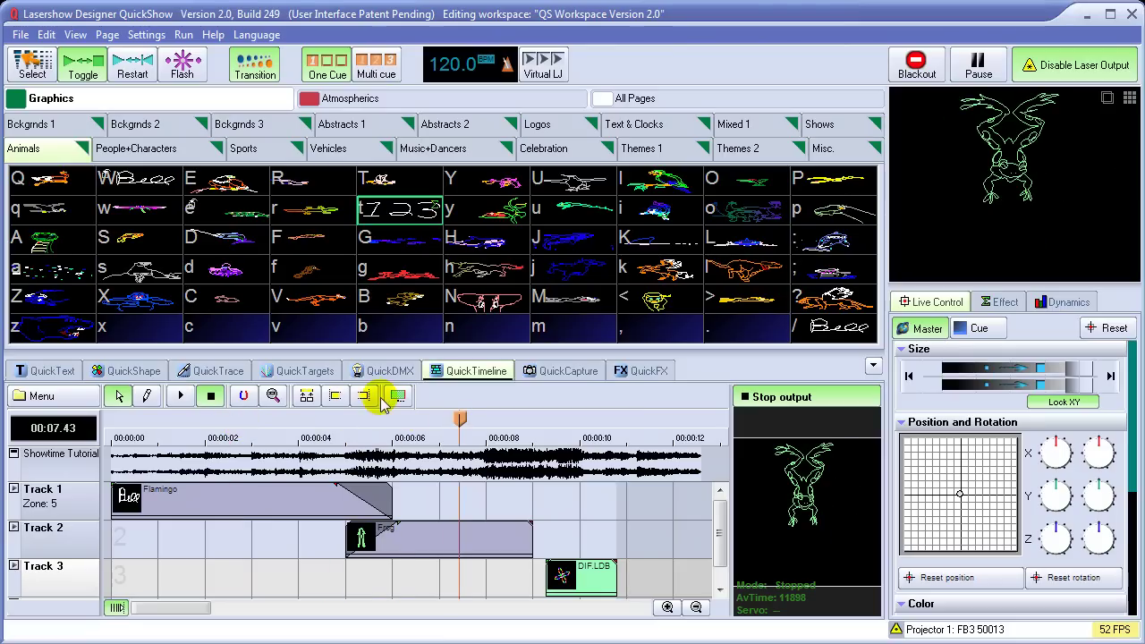
pyautogui.click(362, 402)
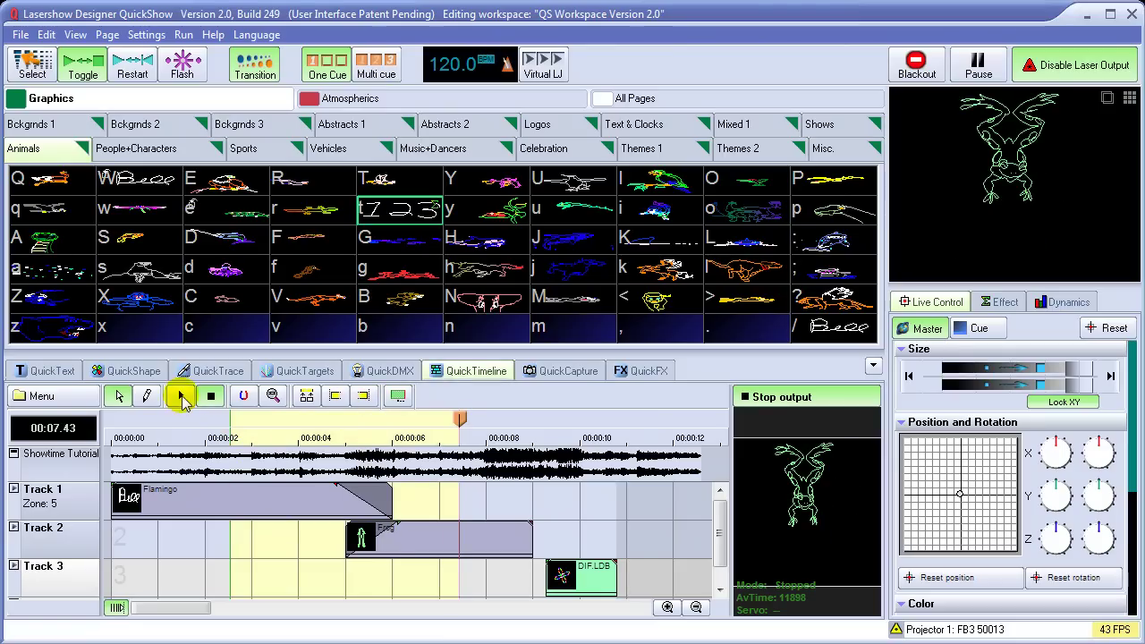
pyautogui.click(182, 397)
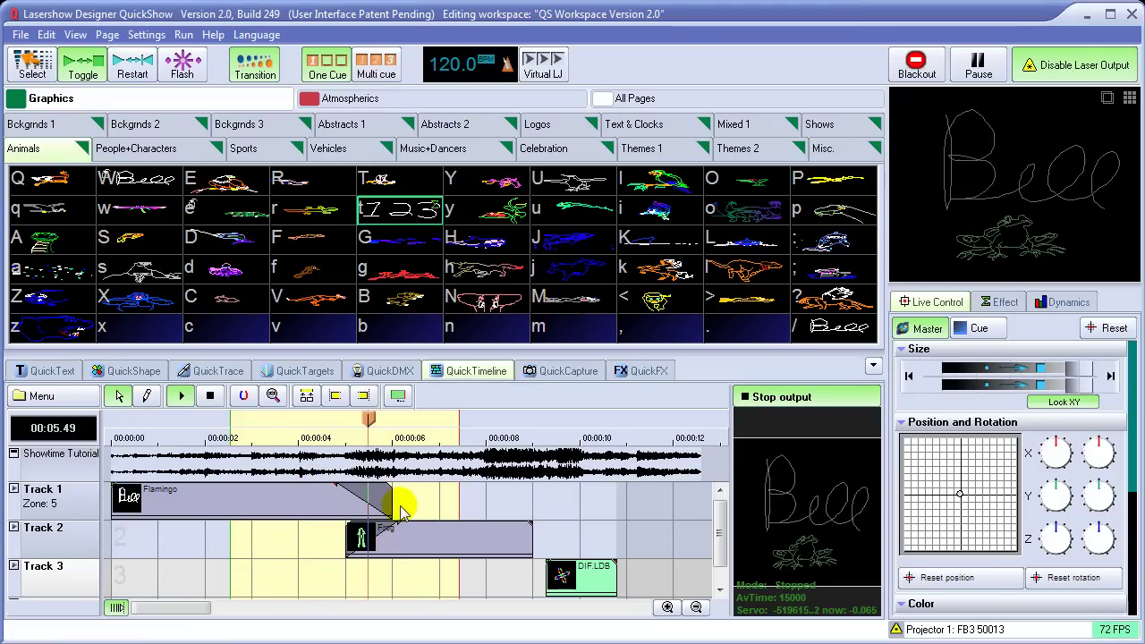
# Step: During playback, shorten the Flamingo event to about 4.4 seconds, start the Frog event at about 4.5 seconds, and stop the show
pyautogui.moveTo(390, 509); pyautogui.dragTo(319, 506)
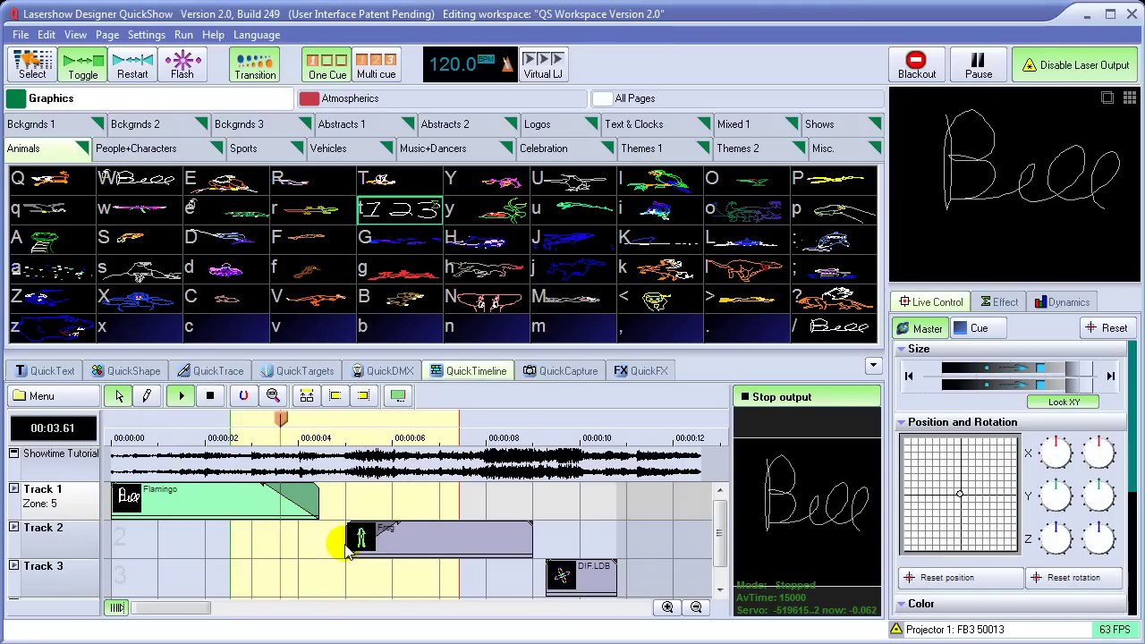
pyautogui.moveTo(349, 543); pyautogui.dragTo(327, 538)
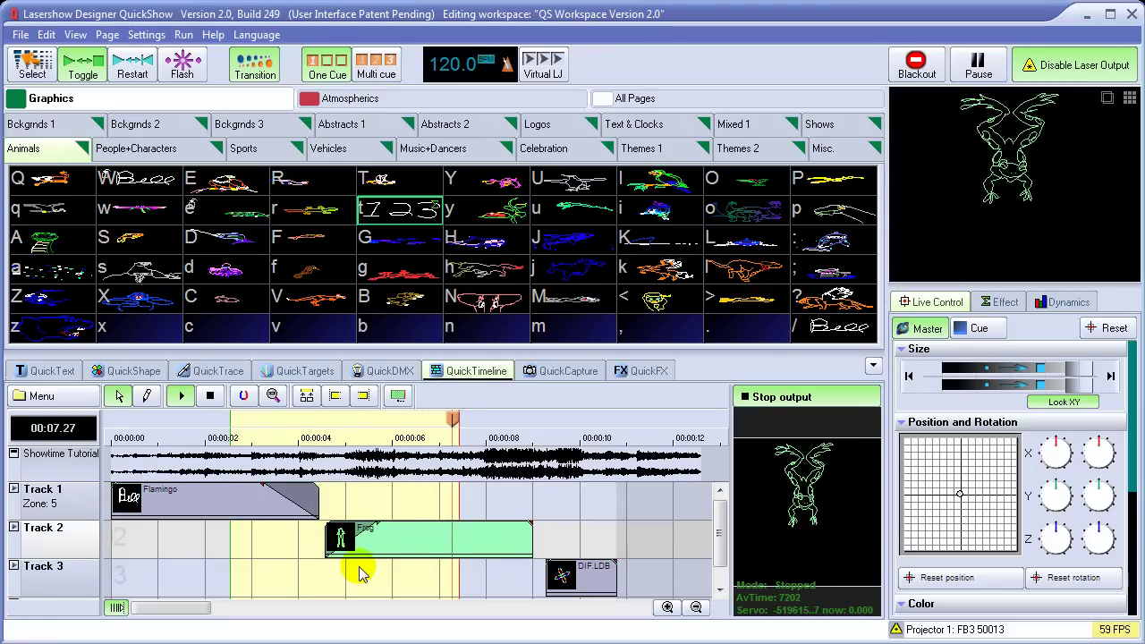
pyautogui.press('space')
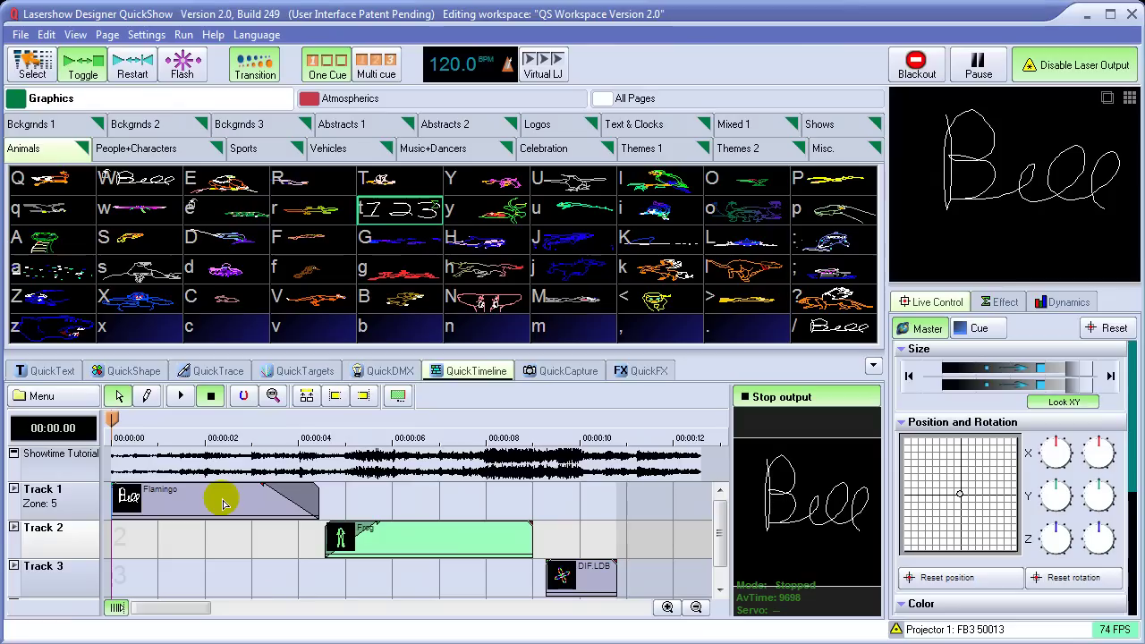
# Step: Create a new empty show in the timeline
pyautogui.click(51, 396)
pyautogui.moveTo(118, 419)
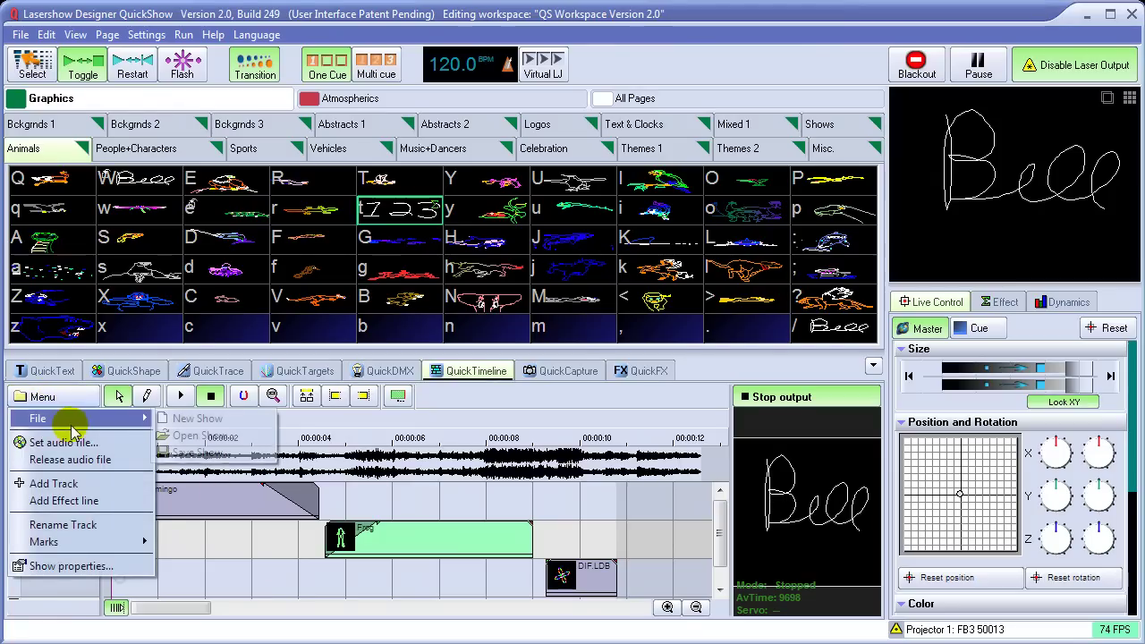
pyautogui.click(184, 420)
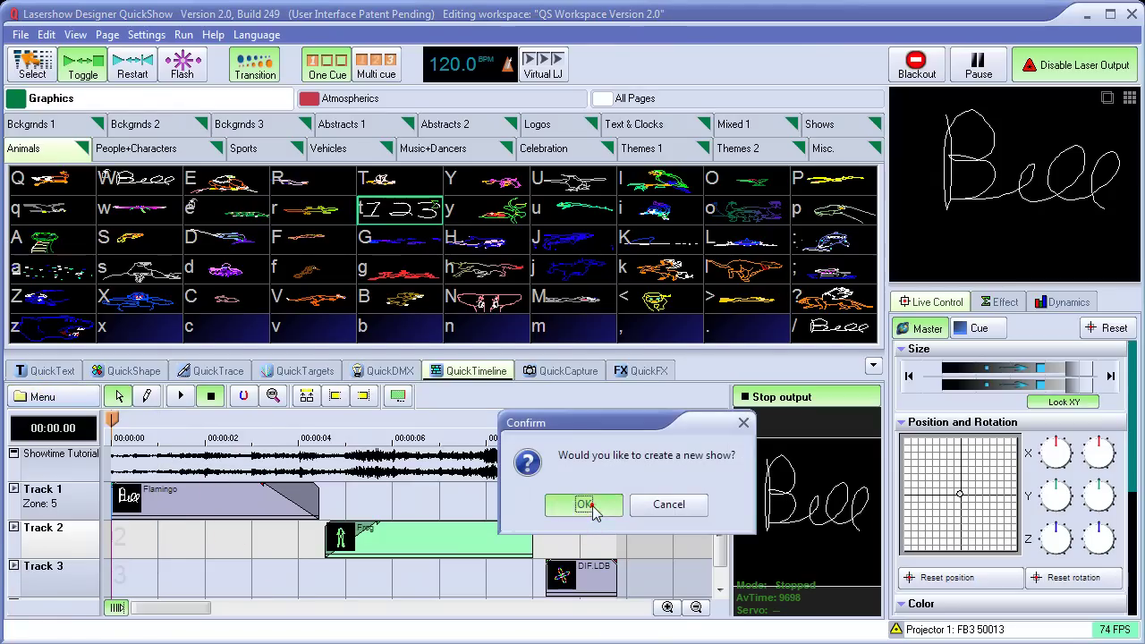
pyautogui.click(585, 503)
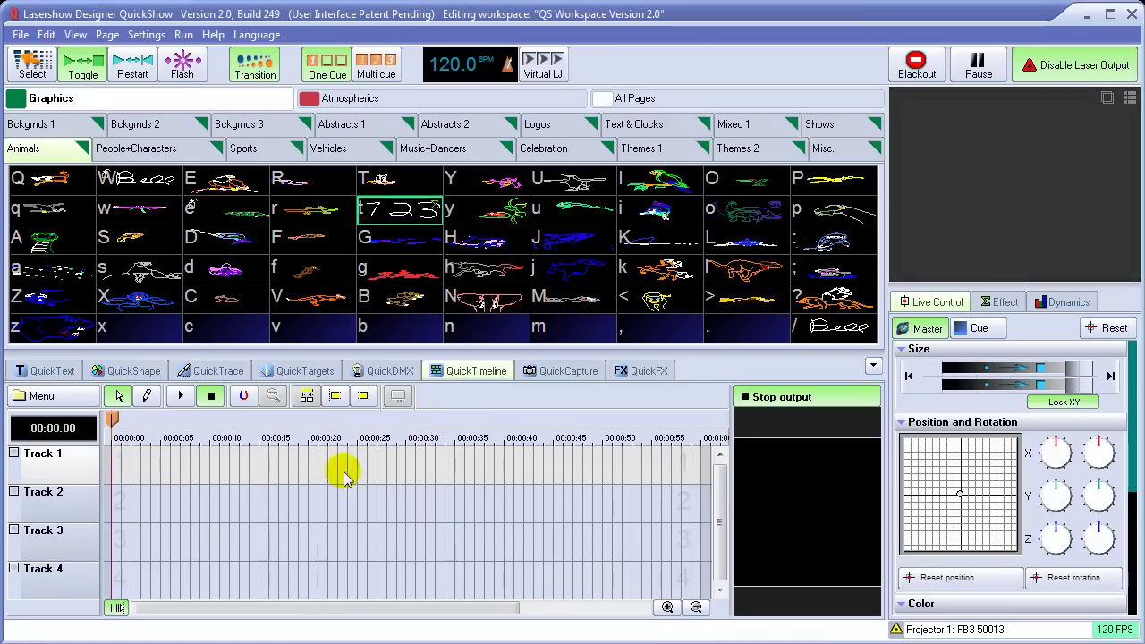
# Step: Place the Box cue from the Atmospherics Statics page at the start of Track 1 and the Graphics Misc. Crystal cue on Track 2
pyautogui.click(530, 126)
pyautogui.click(507, 97)
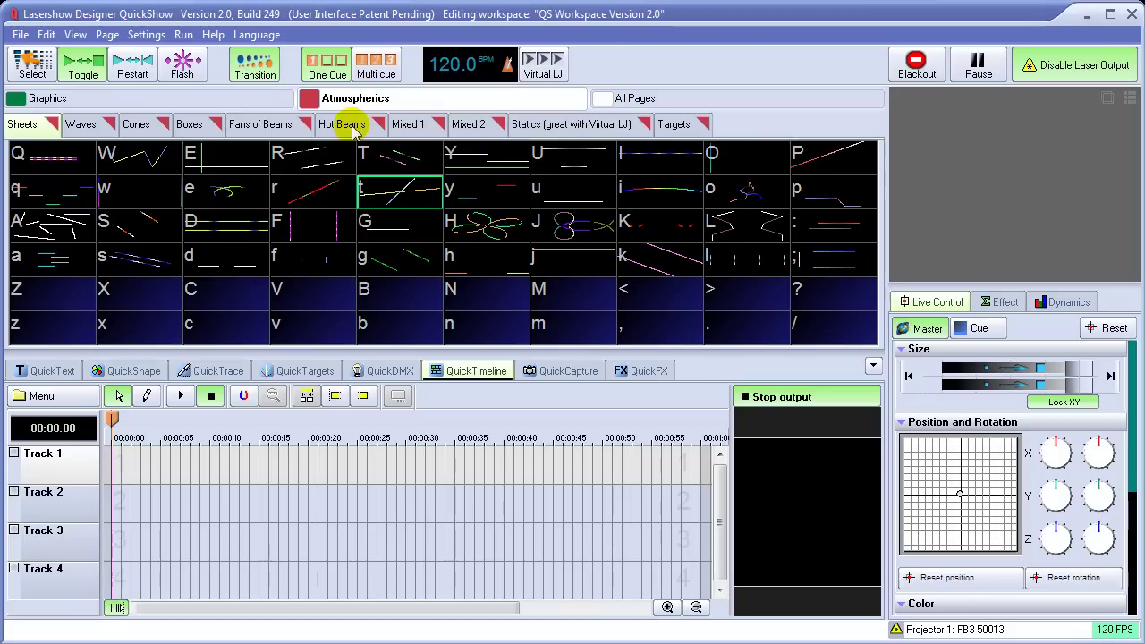
pyautogui.click(558, 126)
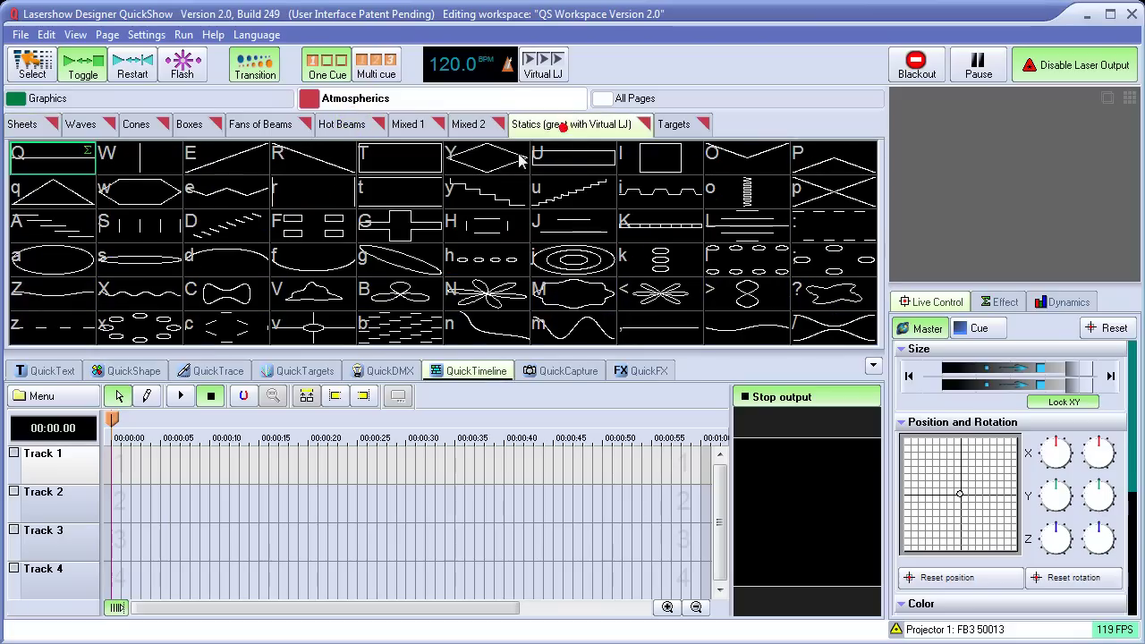
pyautogui.click(393, 166)
pyautogui.moveTo(397, 168); pyautogui.dragTo(130, 466)
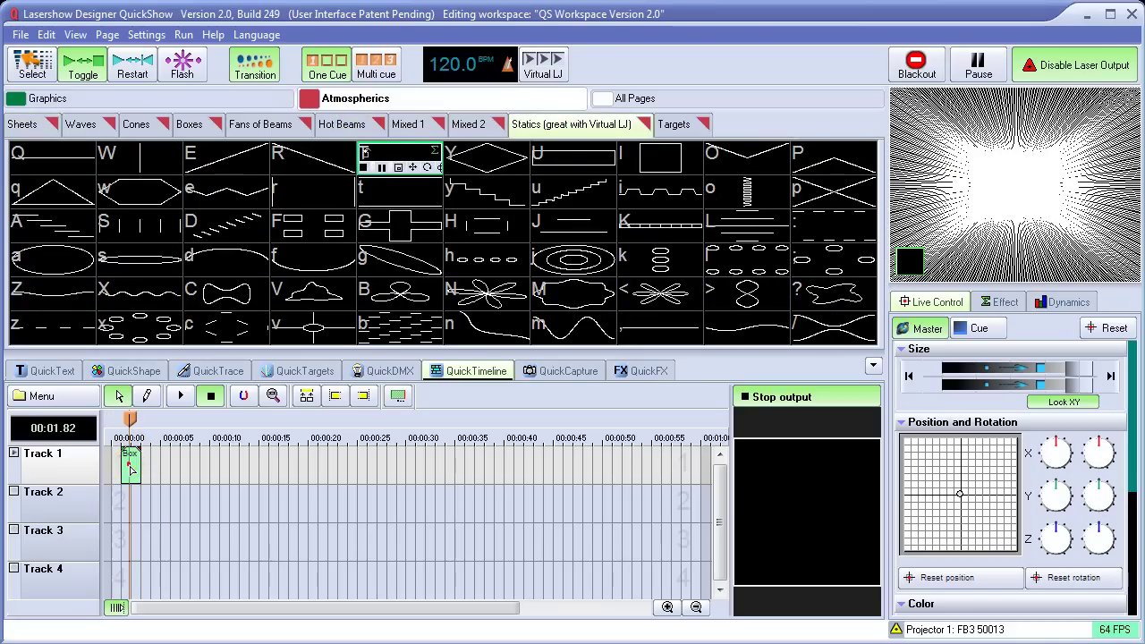
pyautogui.click(46, 98)
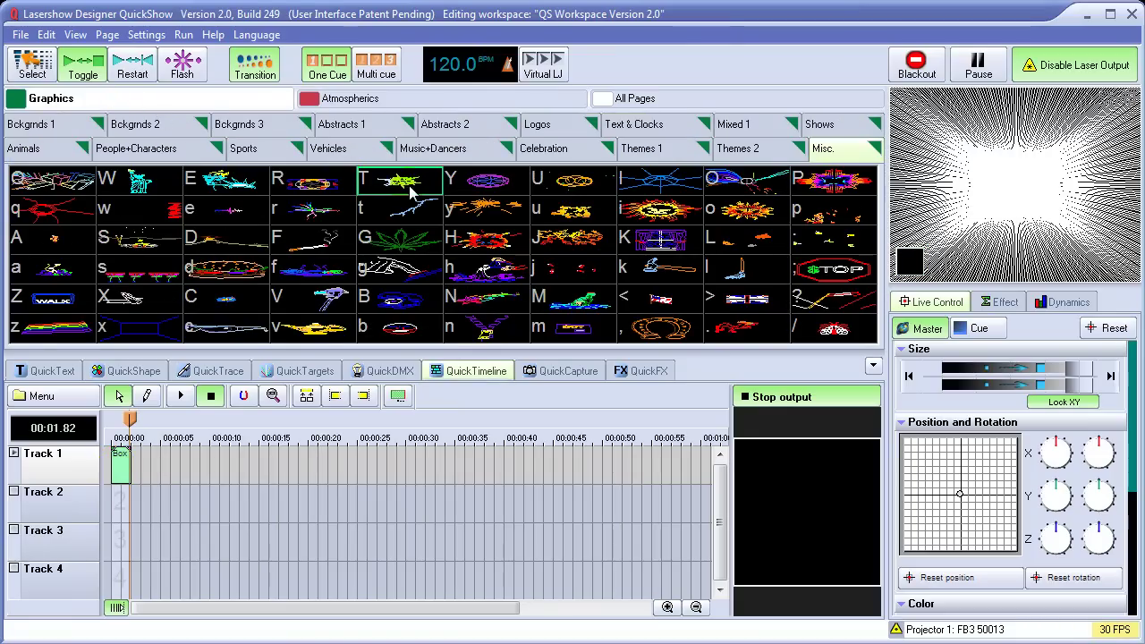
pyautogui.moveTo(407, 179); pyautogui.dragTo(148, 508)
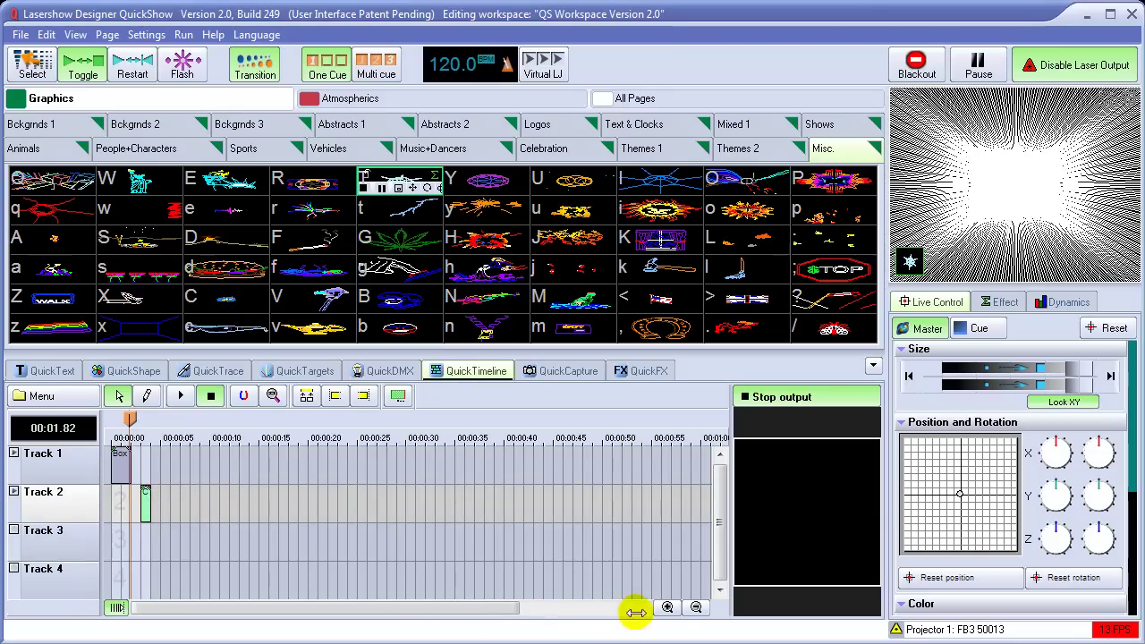
# Step: Move the Crystal event on Track 2 earlier so that it starts at about 1.7 seconds, overlapping the end of the Box event
pyautogui.click(667, 608)
pyautogui.click(667, 607)
pyautogui.click(668, 608)
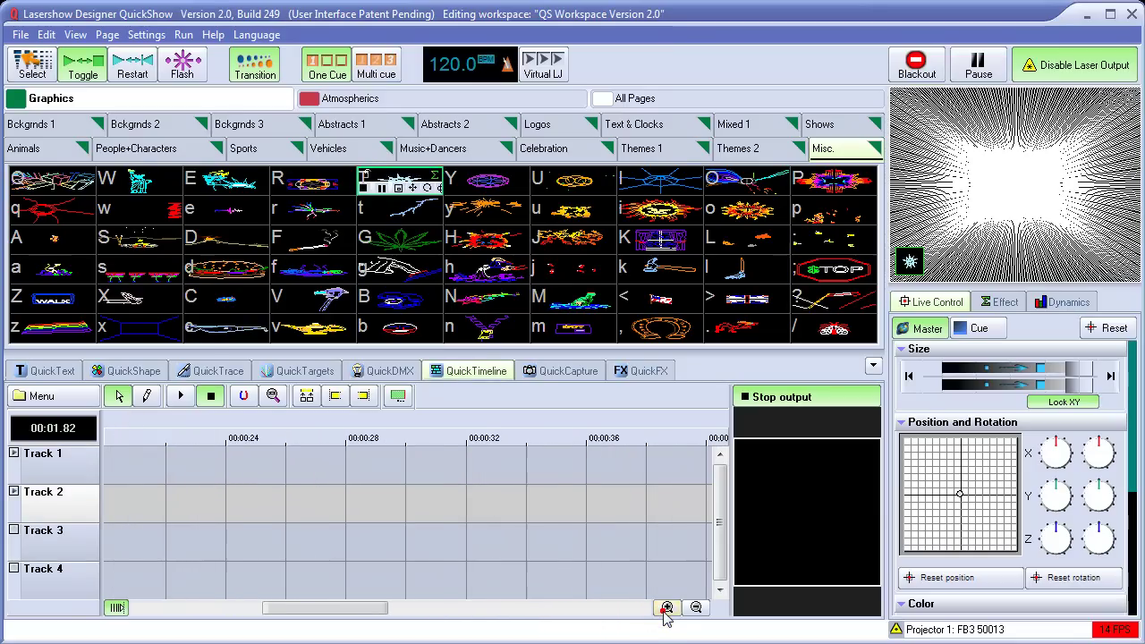
pyautogui.click(666, 608)
pyautogui.moveTo(358, 612); pyautogui.dragTo(161, 609)
pyautogui.click(667, 608)
pyautogui.moveTo(218, 420); pyautogui.dragTo(106, 429)
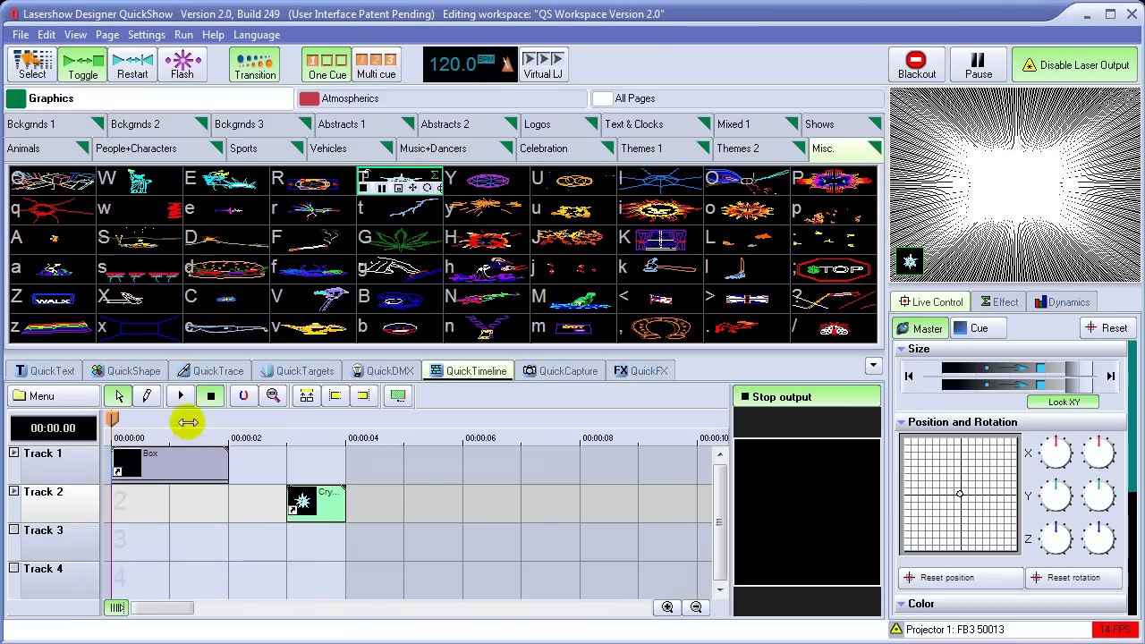
pyautogui.click(113, 416)
pyautogui.moveTo(278, 420); pyautogui.dragTo(175, 441)
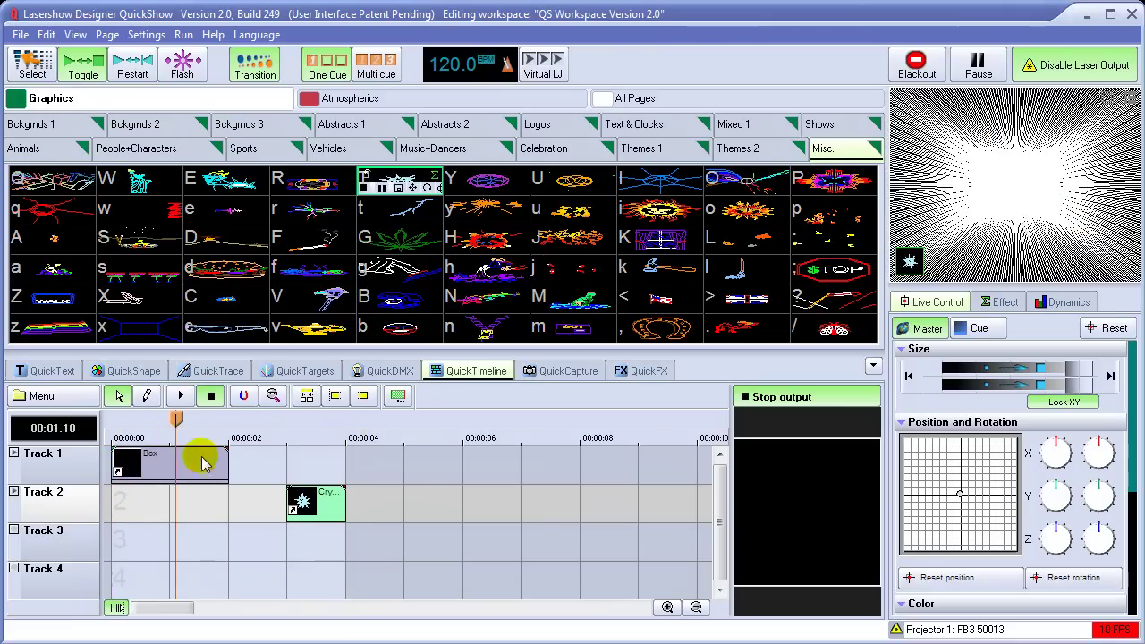
pyautogui.moveTo(312, 506); pyautogui.dragTo(240, 509)
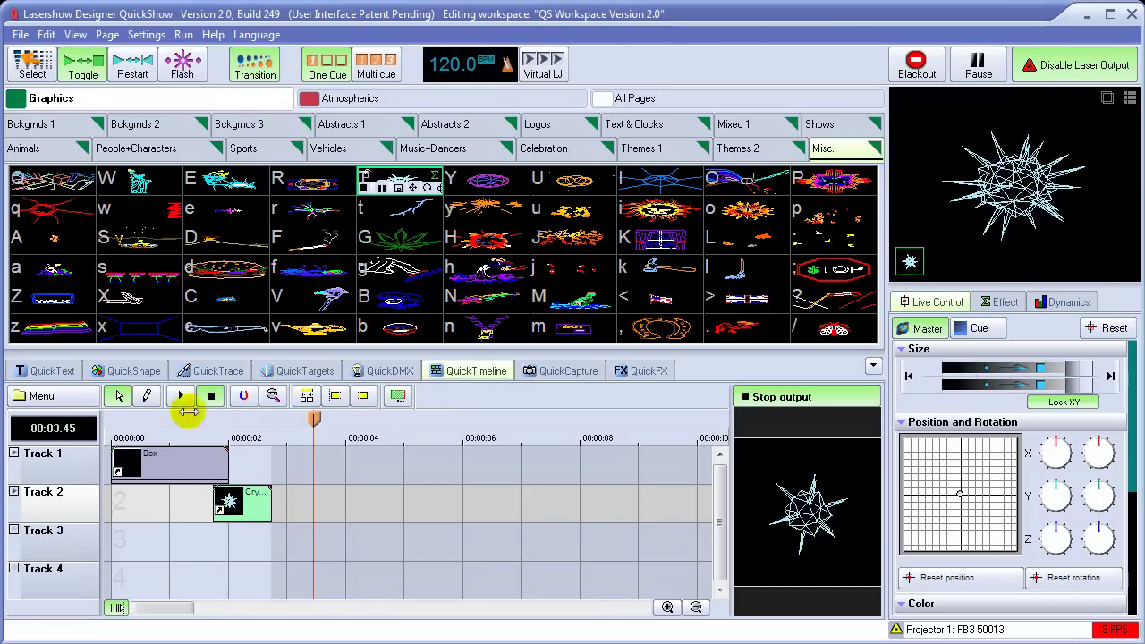
# Step: Extend the Crystal event on Track 2 so that it ends at about 4 seconds
pyautogui.click(666, 607)
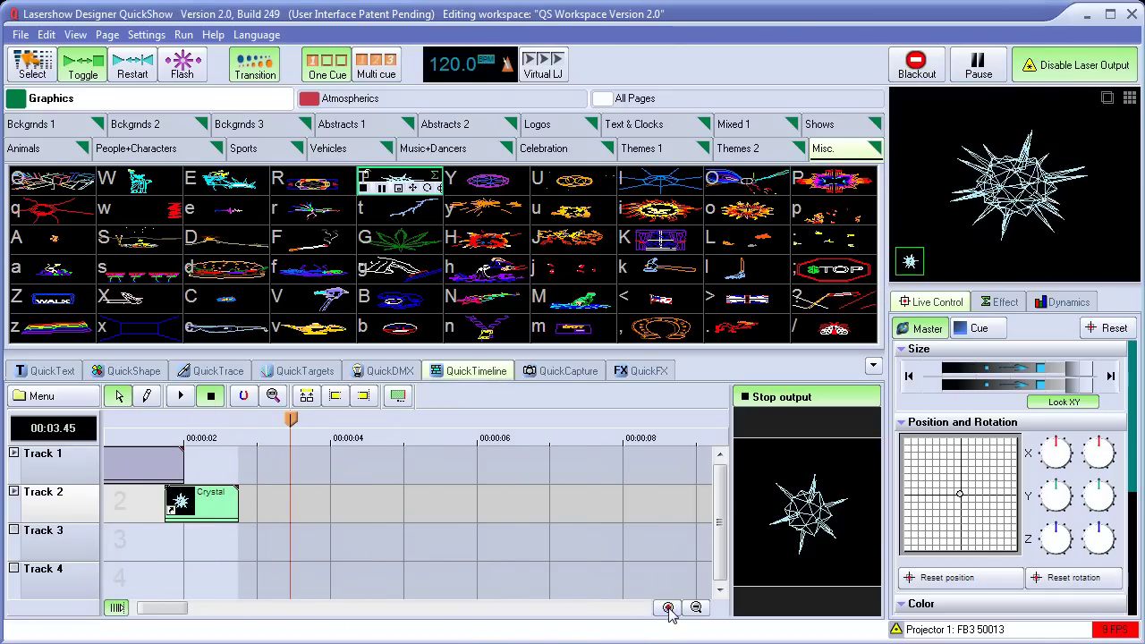
pyautogui.click(667, 607)
pyautogui.click(666, 608)
pyautogui.click(666, 607)
pyautogui.moveTo(170, 612)
pyautogui.mouseDown()
pyautogui.moveTo(157, 614)
pyautogui.moveTo(166, 613)
pyautogui.mouseUp()
pyautogui.moveTo(497, 500); pyautogui.dragTo(682, 501)
# Step: Open the event effect editor for the Box event on Track 1
pyautogui.click(333, 433)
pyautogui.moveTo(333, 432); pyautogui.dragTo(153, 452)
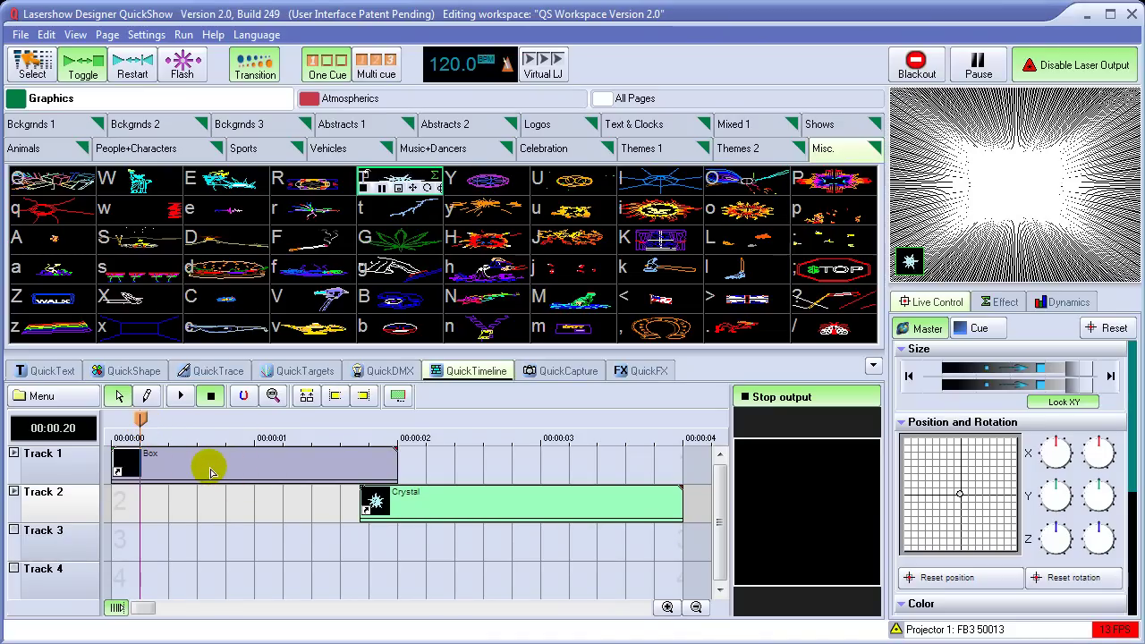
pyautogui.moveTo(140, 418); pyautogui.dragTo(265, 404)
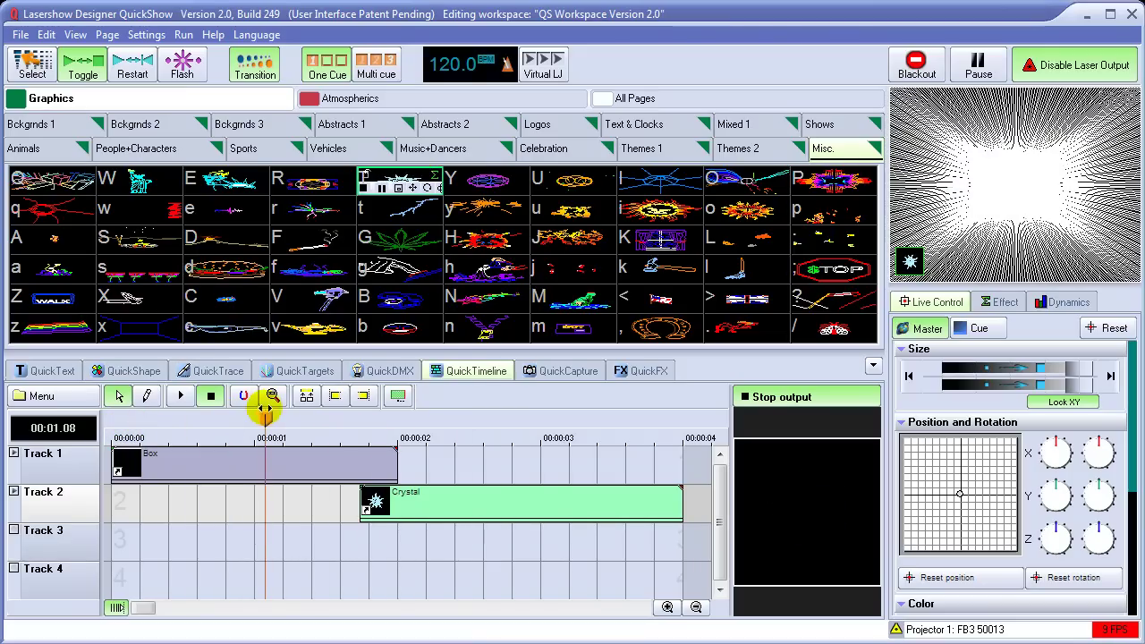
pyautogui.click(207, 464)
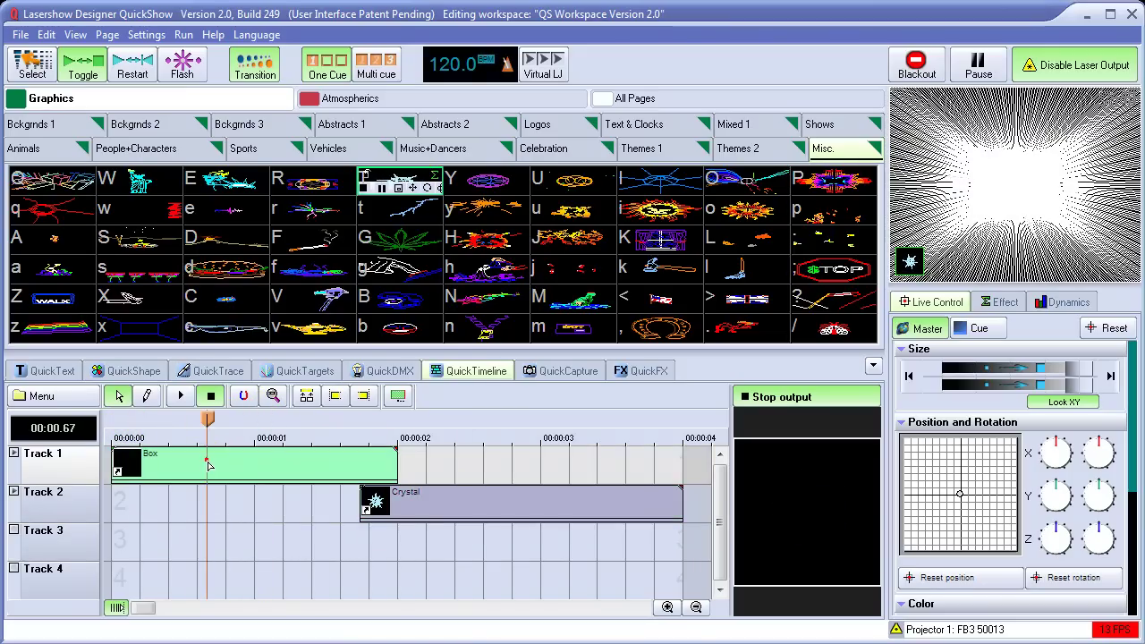
pyautogui.rightClick(243, 460)
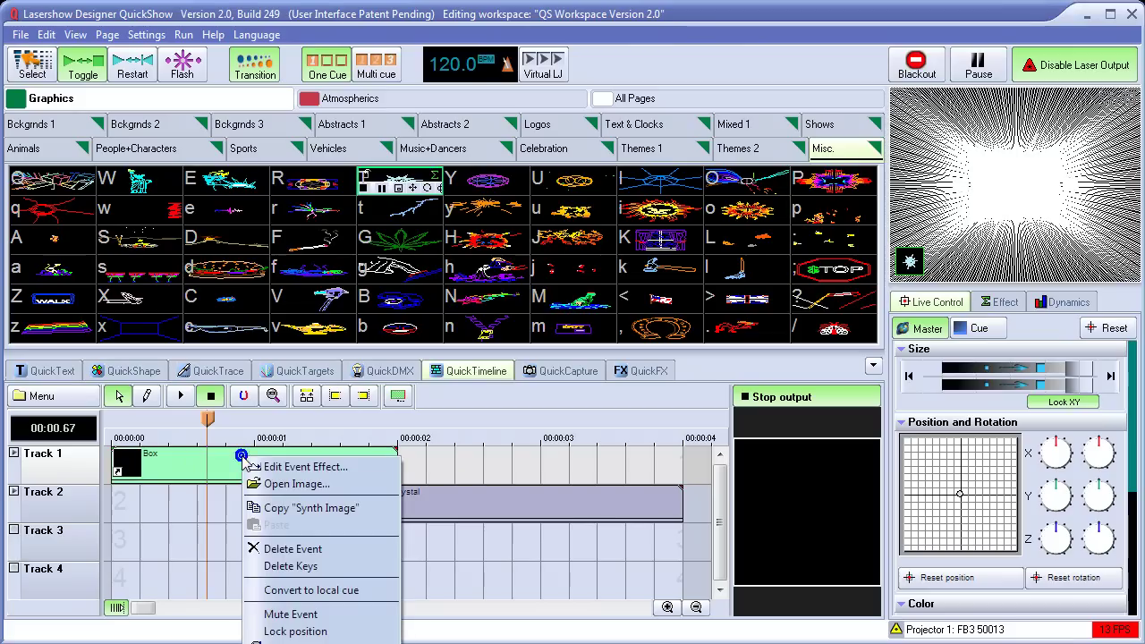
pyautogui.click(338, 472)
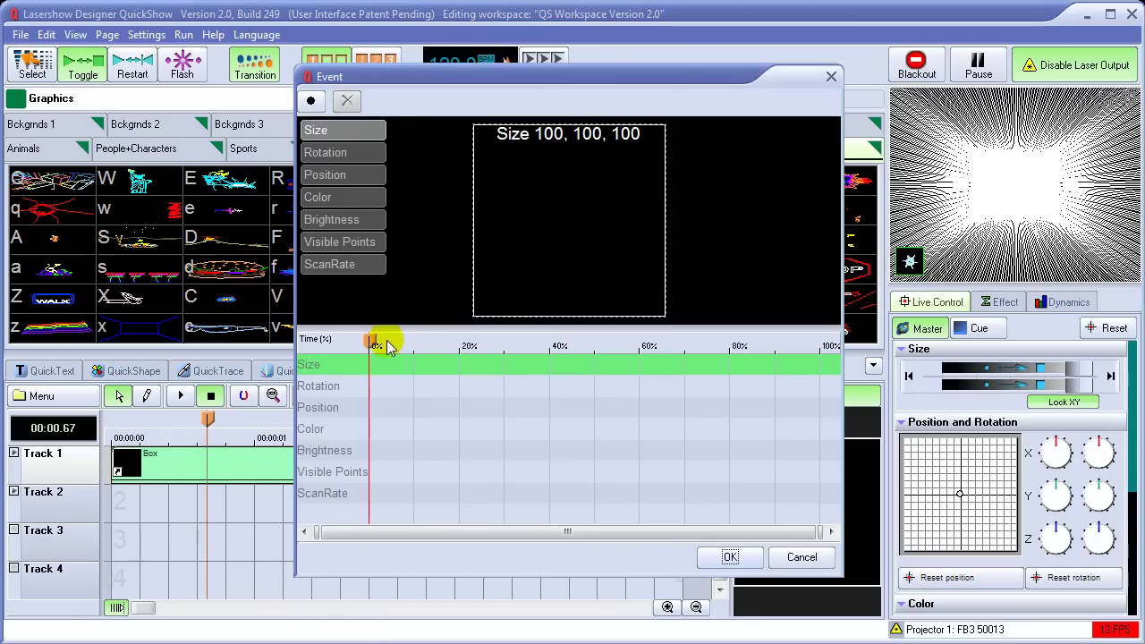
# Step: Examine the effect properties available for the Box event, from Size and Rotation through to ScanRate
pyautogui.moveTo(372, 344)
pyautogui.mouseDown()
pyautogui.moveTo(723, 341)
pyautogui.moveTo(374, 347)
pyautogui.mouseUp()
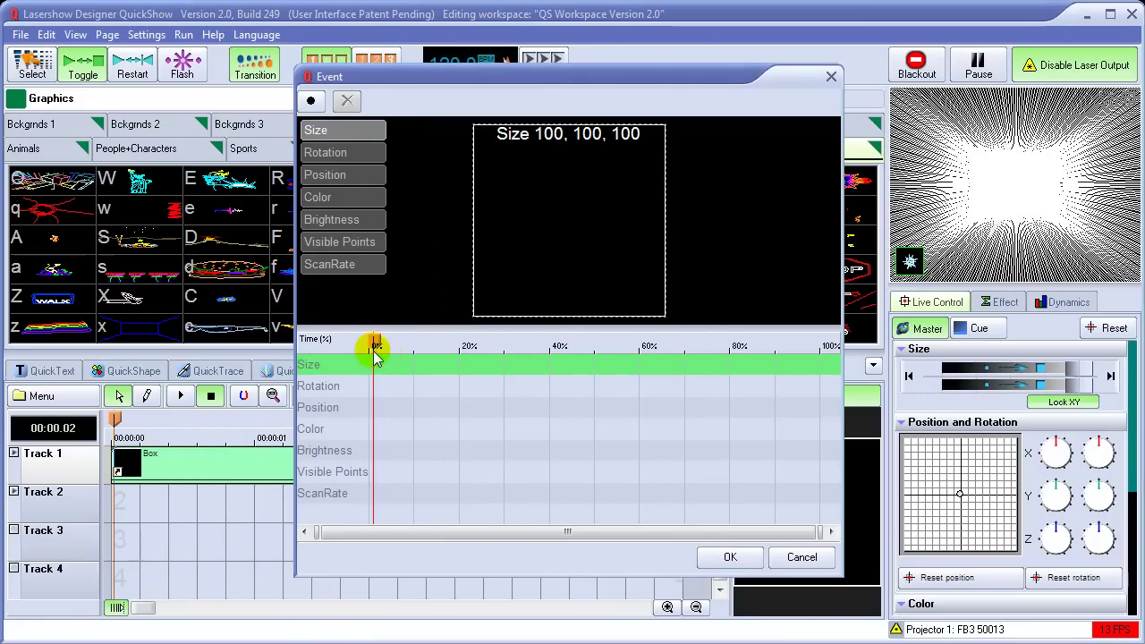
pyautogui.click(350, 156)
pyautogui.click(350, 176)
pyautogui.click(349, 198)
pyautogui.click(347, 224)
pyautogui.click(351, 242)
pyautogui.click(349, 264)
pyautogui.click(345, 131)
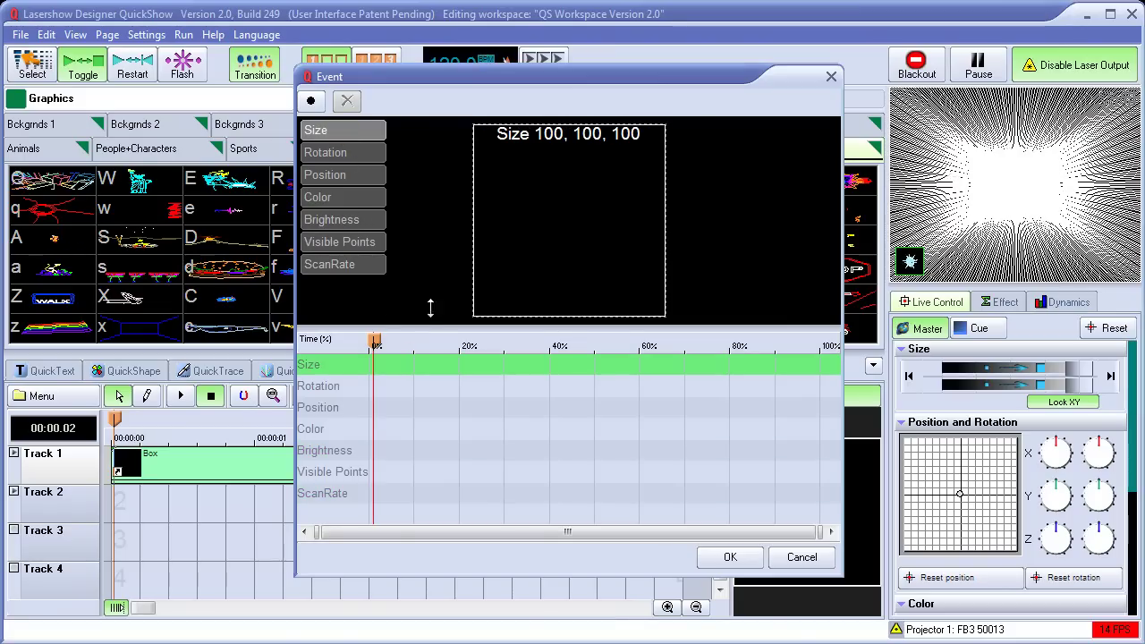
pyautogui.moveTo(465, 77); pyautogui.dragTo(514, 39)
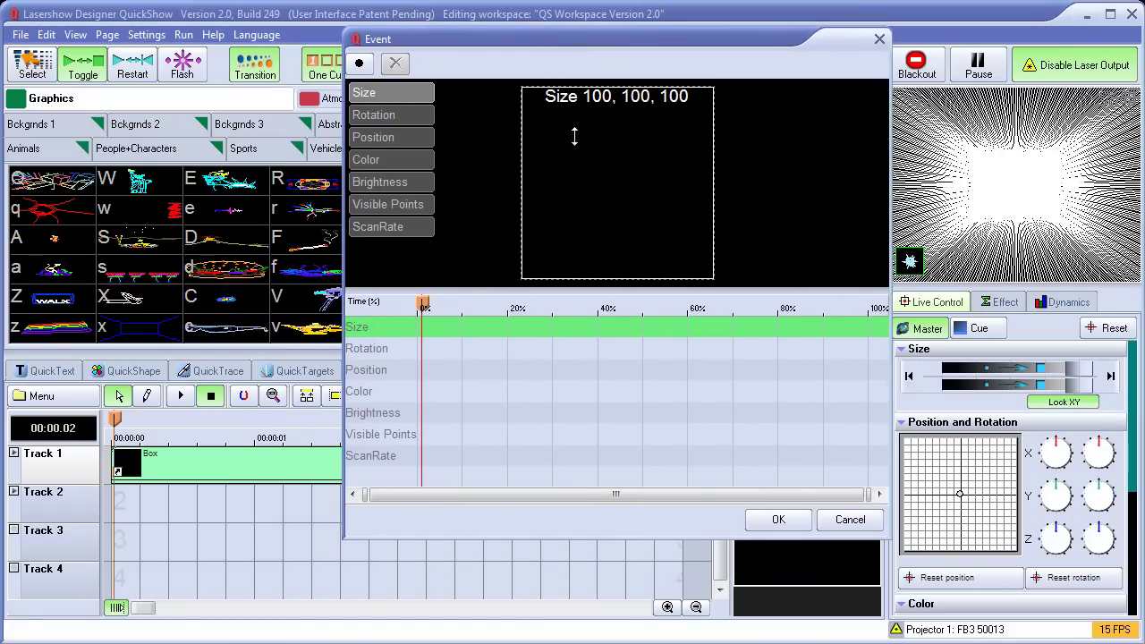
# Step: At 0% of the Box event, set a size key of about 28 and a position key of about -68, 69
pyautogui.moveTo(423, 304)
pyautogui.mouseDown()
pyautogui.moveTo(787, 308)
pyautogui.moveTo(426, 304)
pyautogui.mouseUp()
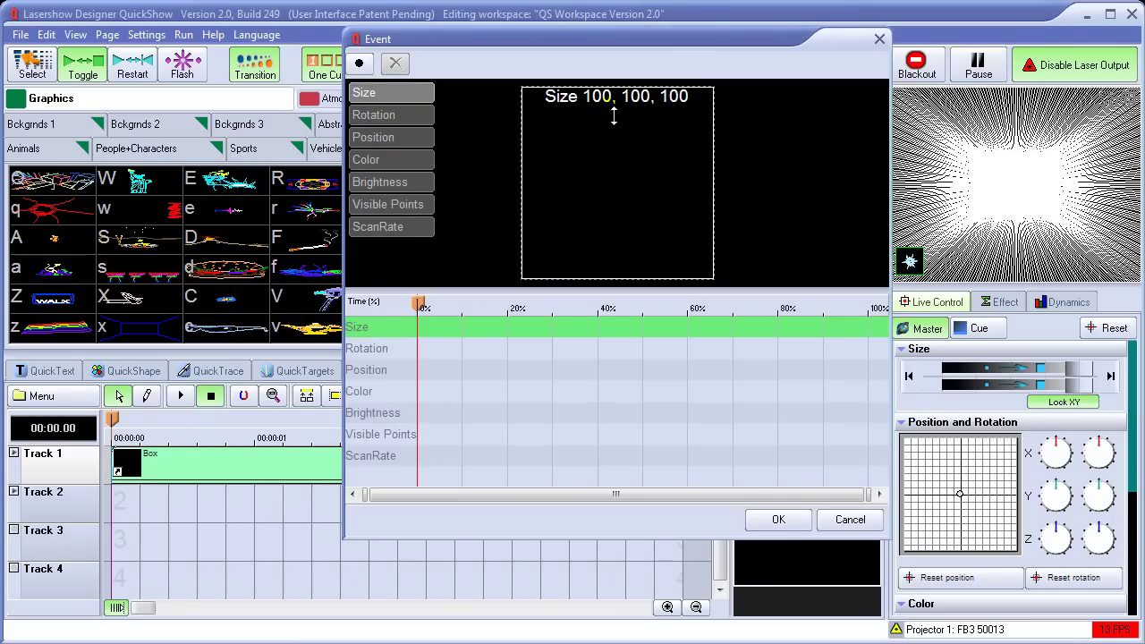
pyautogui.moveTo(614, 117); pyautogui.dragTo(615, 174)
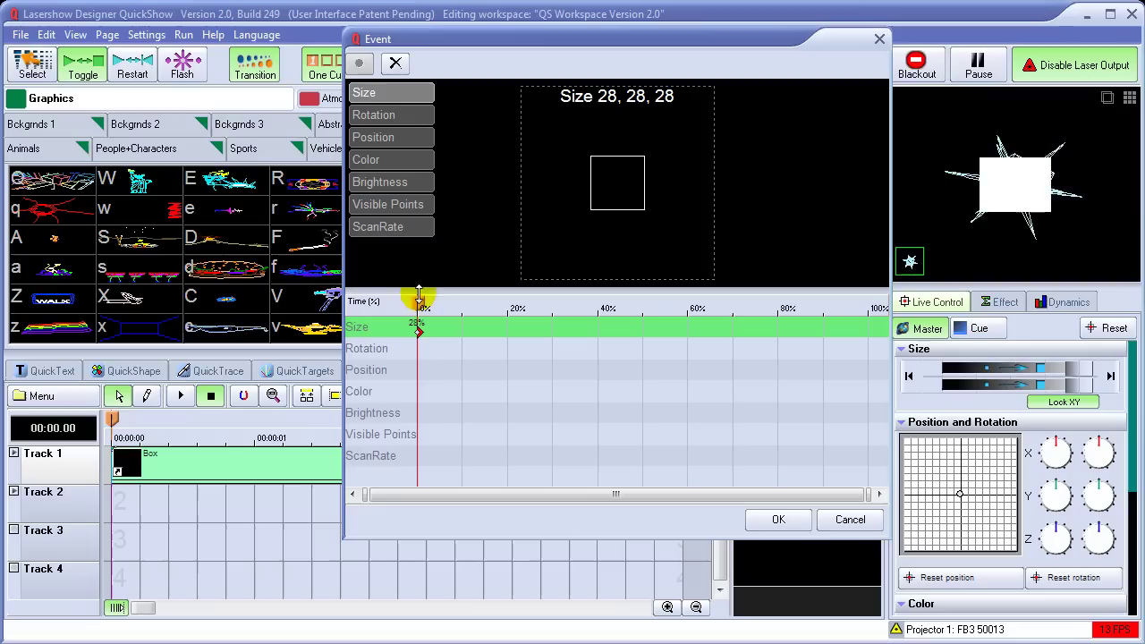
pyautogui.click(396, 146)
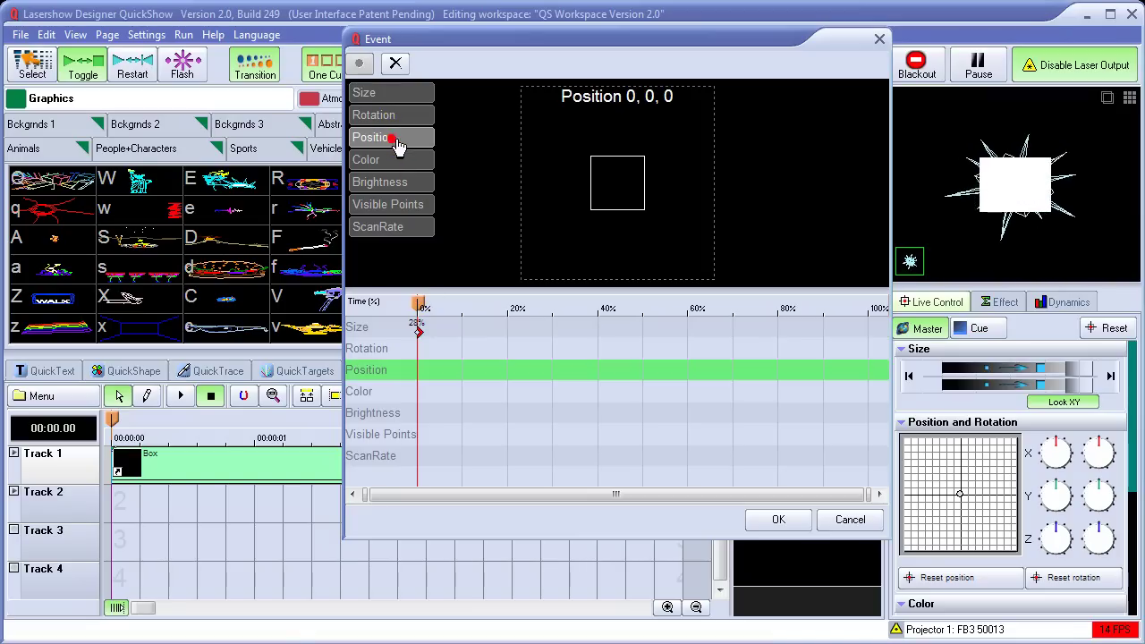
pyautogui.moveTo(608, 185); pyautogui.dragTo(555, 131)
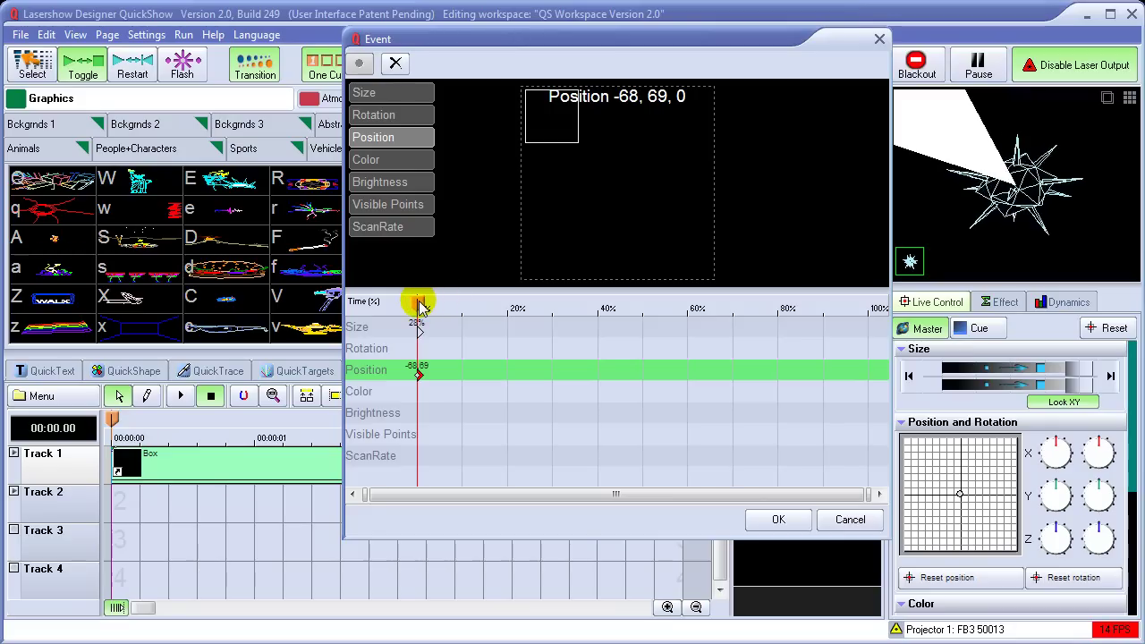
# Step: At 100% of the Box event, set a position key of about -2, 2 and a size key of about 98
pyautogui.moveTo(420, 306); pyautogui.dragTo(876, 302)
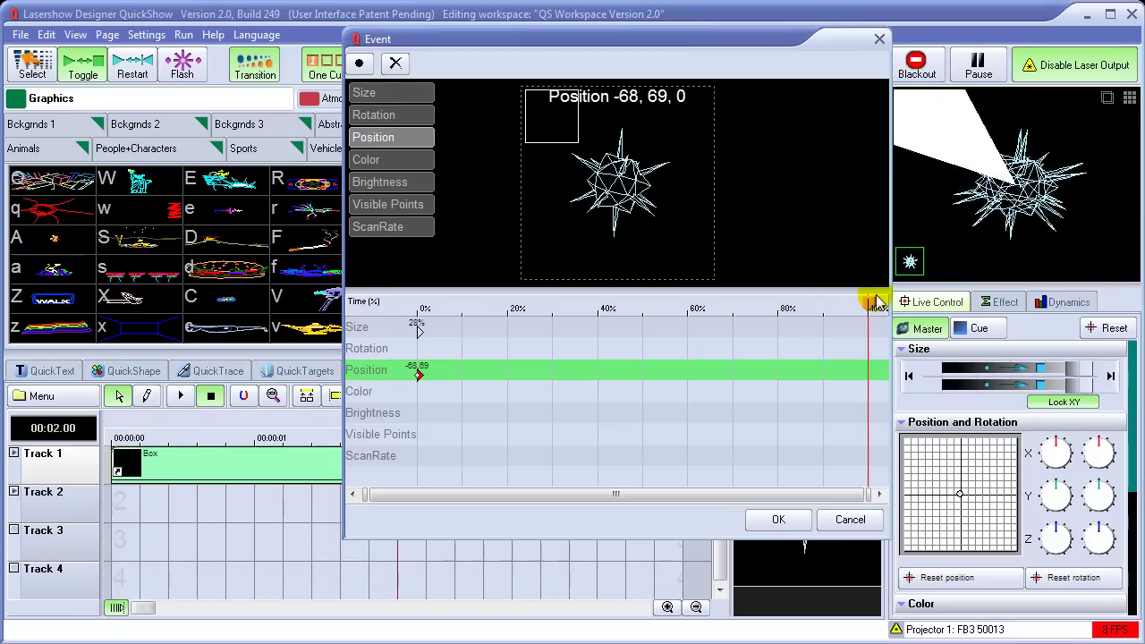
pyautogui.moveTo(559, 122); pyautogui.dragTo(616, 183)
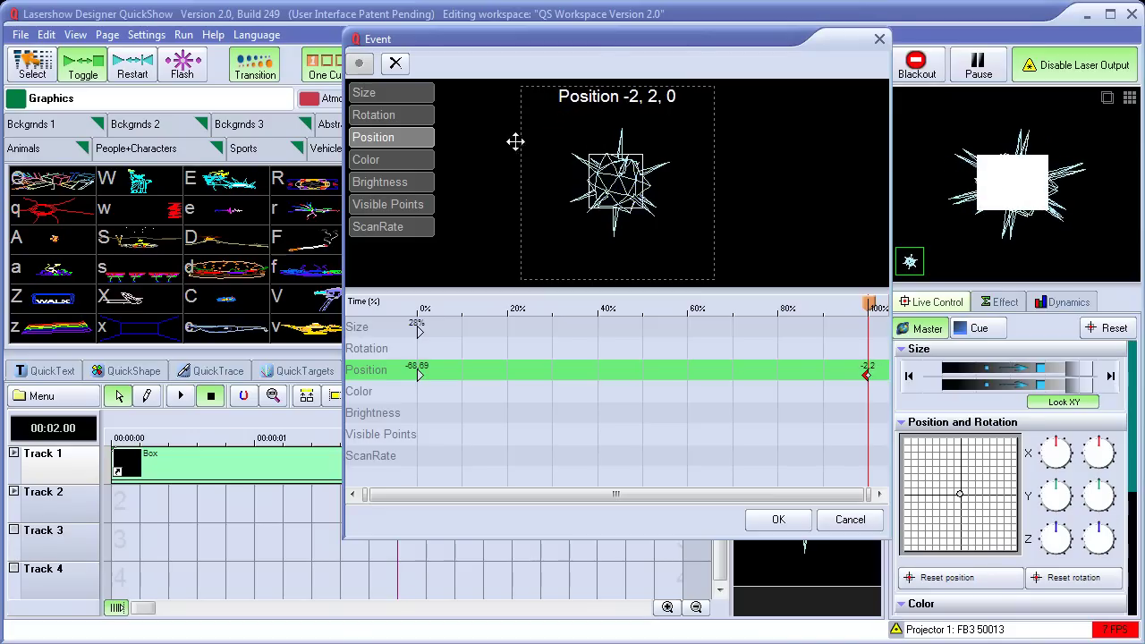
pyautogui.click(416, 98)
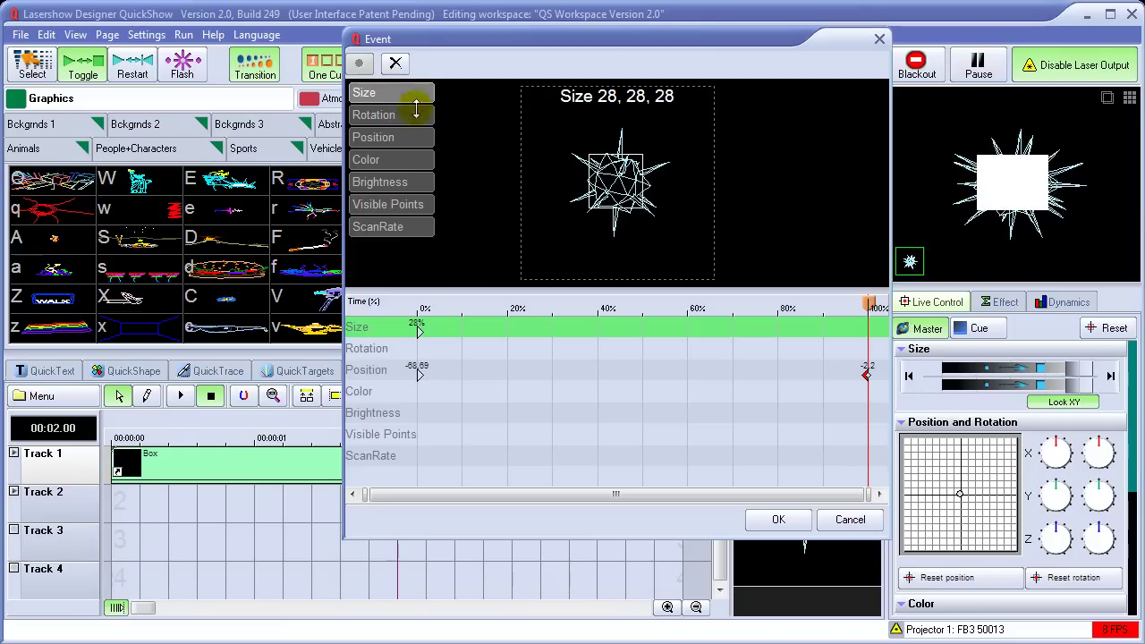
pyautogui.moveTo(617, 174); pyautogui.dragTo(623, 118)
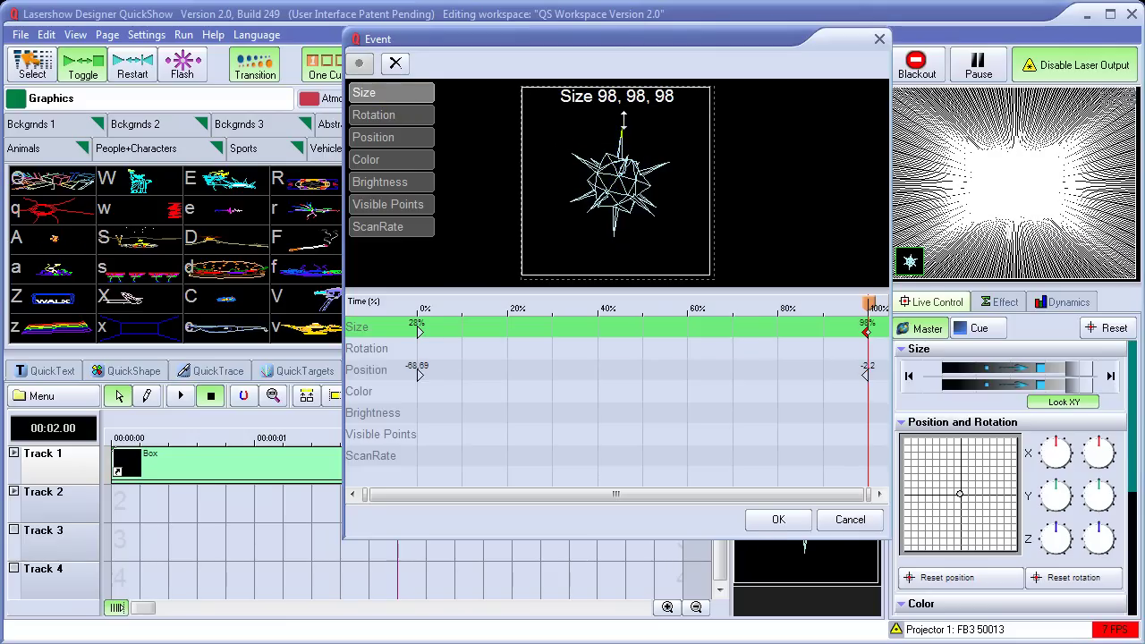
# Step: At 0% of the Box event, rotate the box about 41 degrees around Z and set its position to about -58, 60
pyautogui.moveTo(868, 304); pyautogui.dragTo(416, 322)
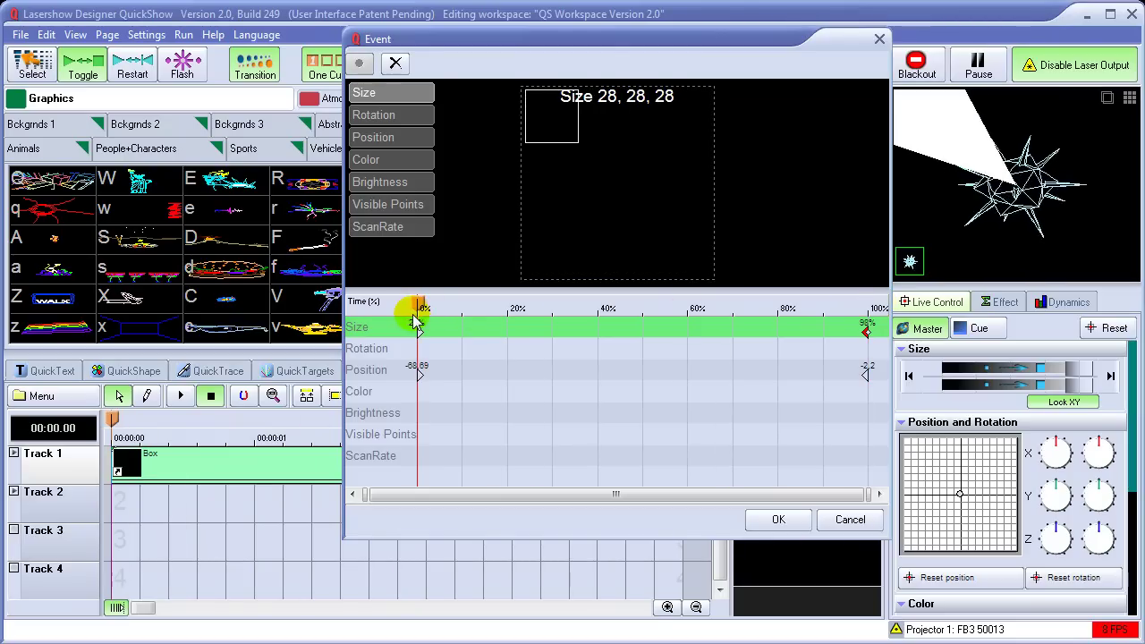
pyautogui.click(396, 117)
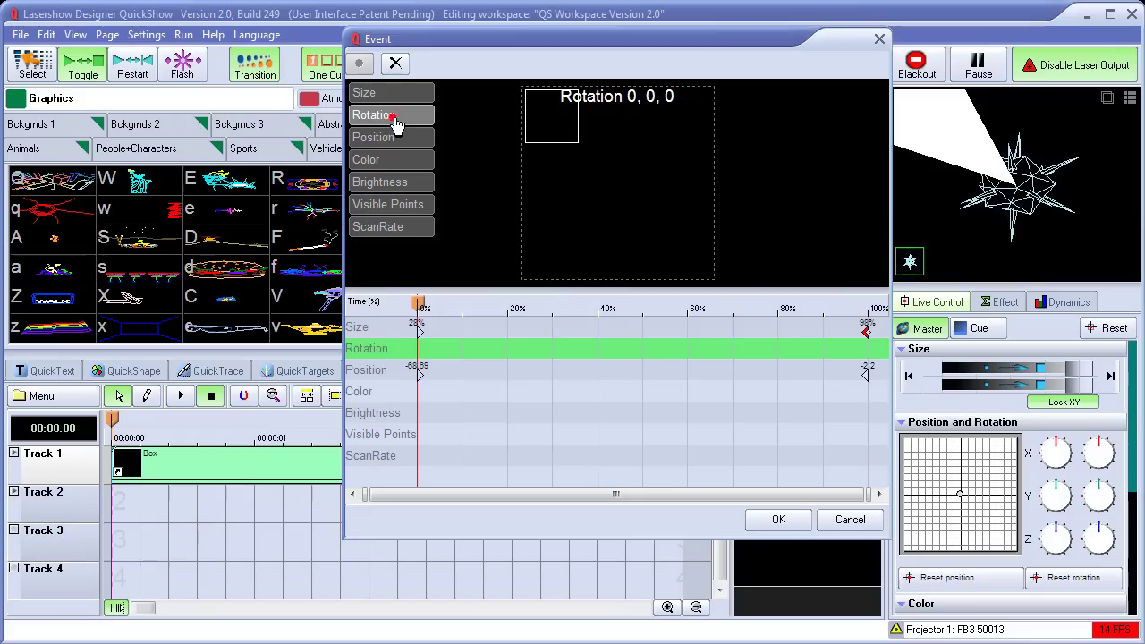
pyautogui.moveTo(567, 143); pyautogui.dragTo(581, 144)
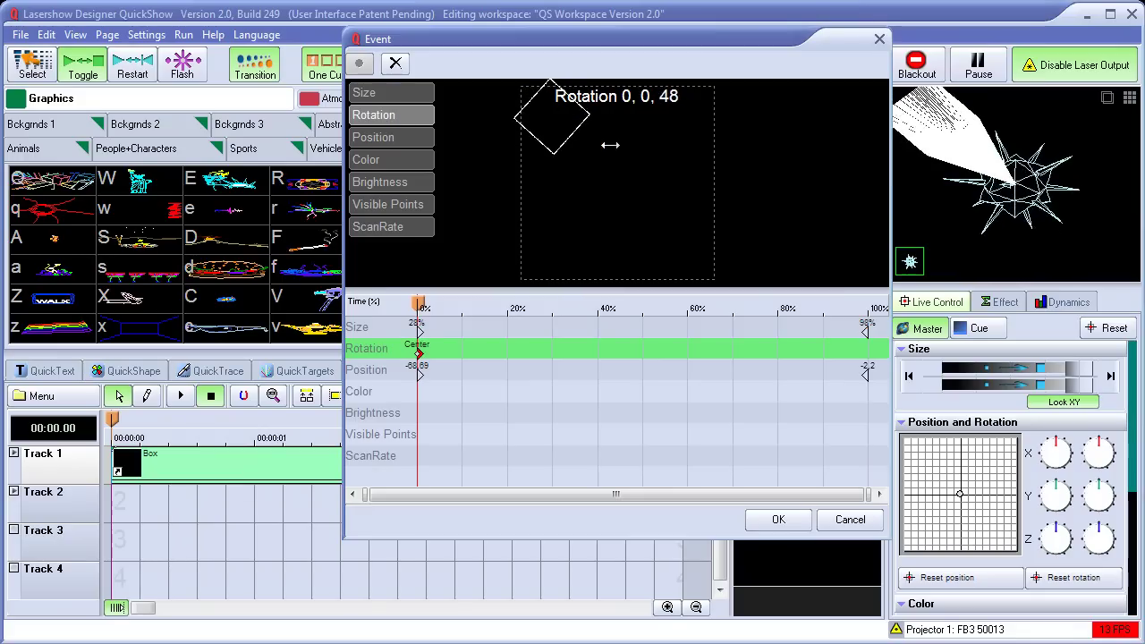
pyautogui.click(407, 138)
pyautogui.moveTo(556, 120); pyautogui.dragTo(567, 128)
# Step: At 100% of the Box event, set the rotation key to 180 degrees around Z
pyautogui.moveTo(421, 306); pyautogui.dragTo(877, 322)
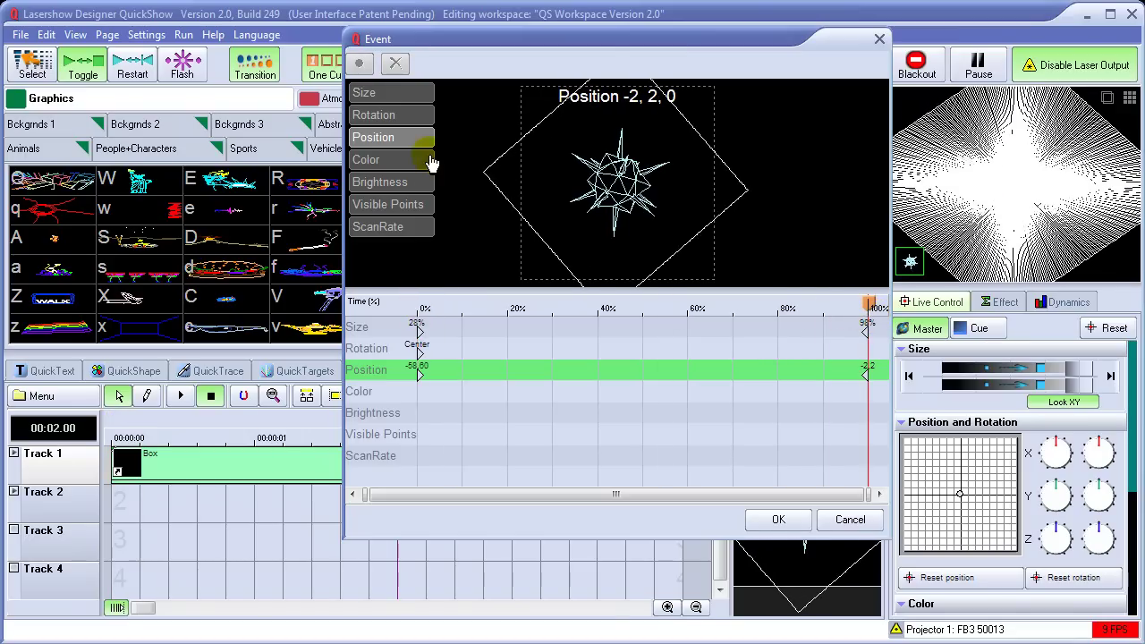
pyautogui.click(396, 114)
pyautogui.moveTo(744, 189); pyautogui.dragTo(772, 164)
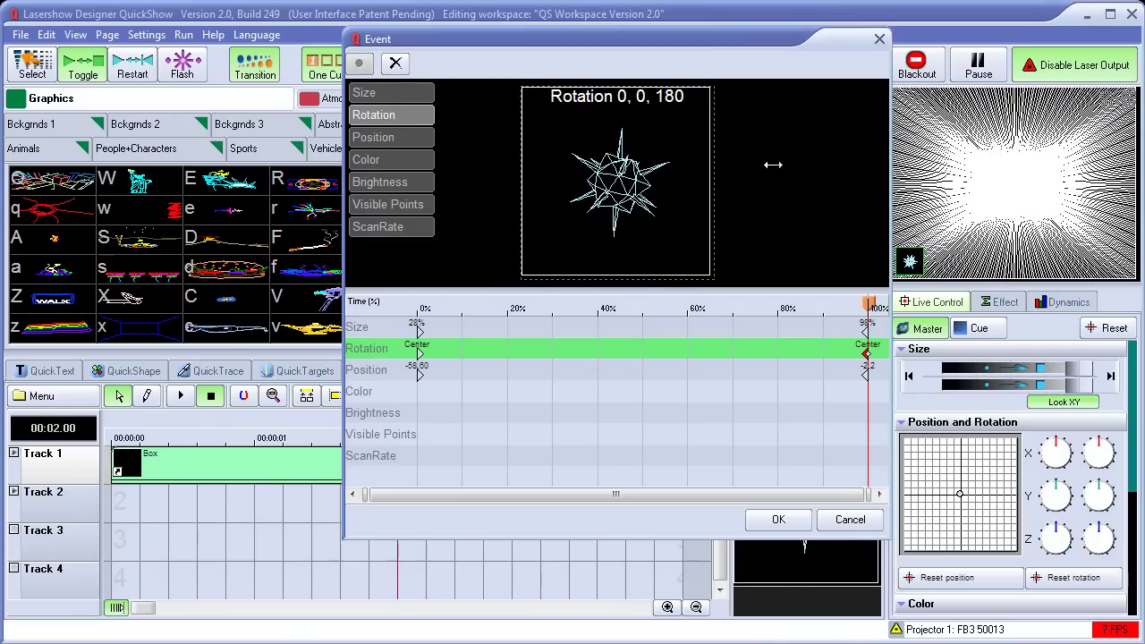
# Step: Set brightness keys for the Box event of about 31% at its start and 100% at its end
pyautogui.moveTo(864, 308)
pyautogui.mouseDown()
pyautogui.moveTo(388, 328)
pyautogui.moveTo(876, 306)
pyautogui.moveTo(414, 301)
pyautogui.moveTo(882, 299)
pyautogui.moveTo(410, 300)
pyautogui.mouseUp()
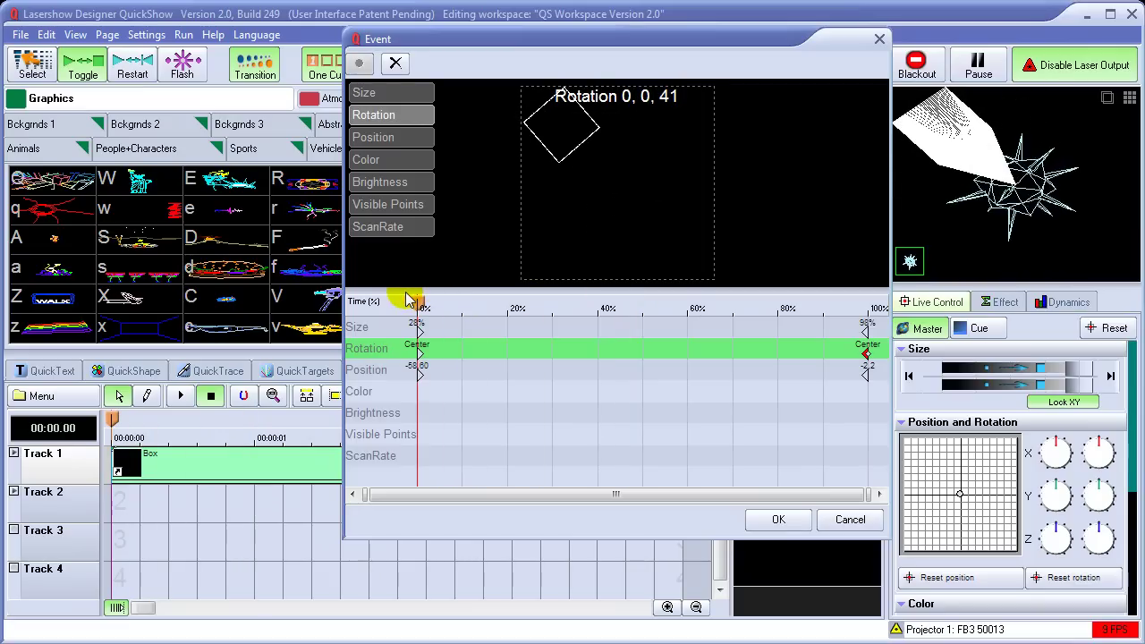
pyautogui.click(392, 184)
pyautogui.moveTo(581, 164); pyautogui.dragTo(589, 224)
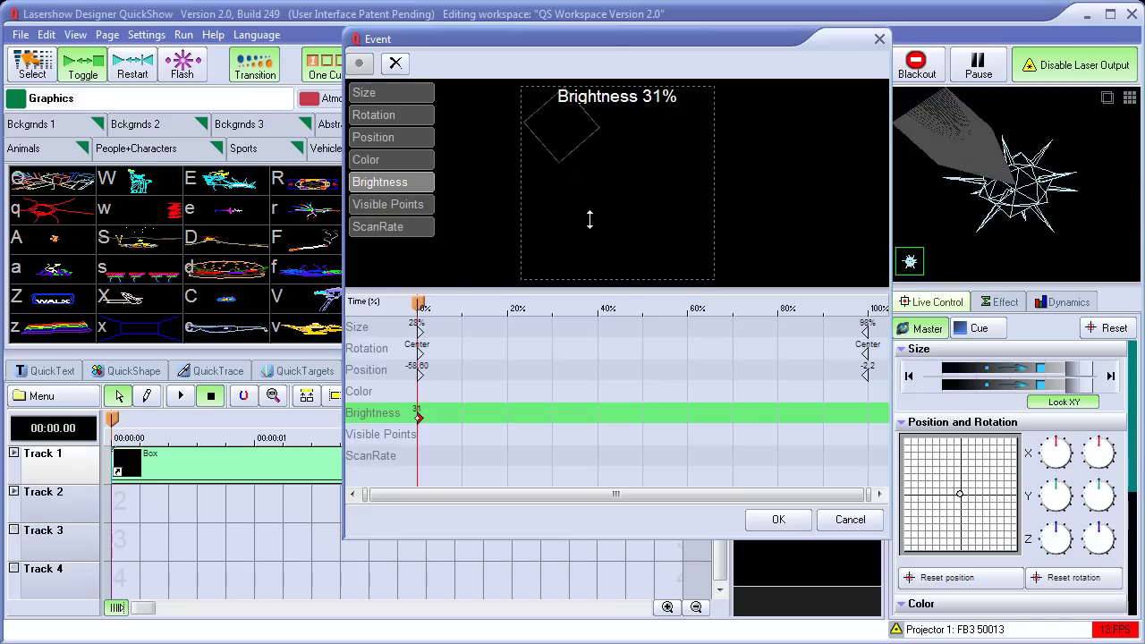
pyautogui.moveTo(420, 304); pyautogui.dragTo(884, 310)
pyautogui.moveTo(613, 220); pyautogui.dragTo(623, 135)
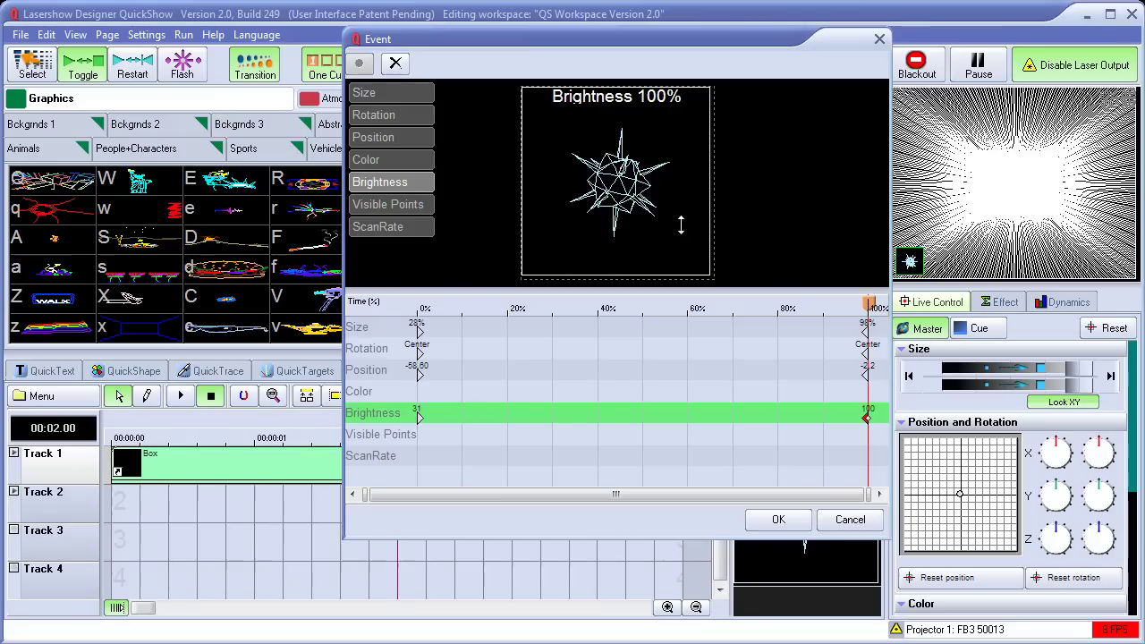
pyautogui.moveTo(864, 304)
pyautogui.mouseDown()
pyautogui.moveTo(455, 304)
pyautogui.moveTo(720, 326)
pyautogui.moveTo(864, 312)
pyautogui.moveTo(884, 322)
pyautogui.mouseUp()
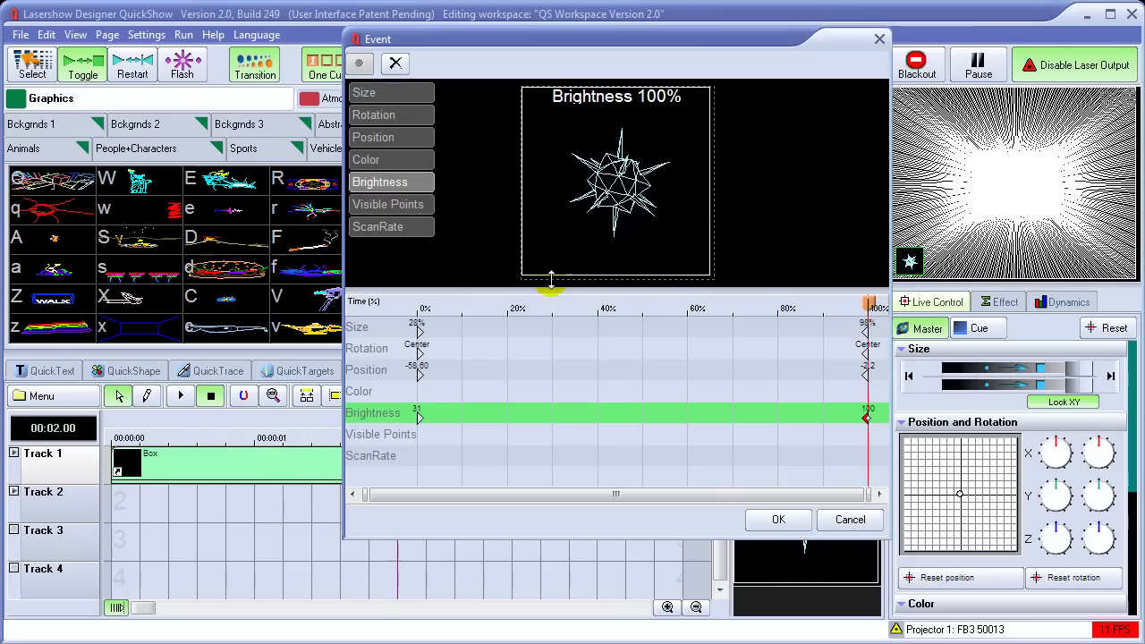
# Step: At 0% of the Box event, set the color key to red, about 100:0:7
pyautogui.click(393, 163)
pyautogui.moveTo(870, 306); pyautogui.dragTo(417, 305)
pyautogui.click(374, 163)
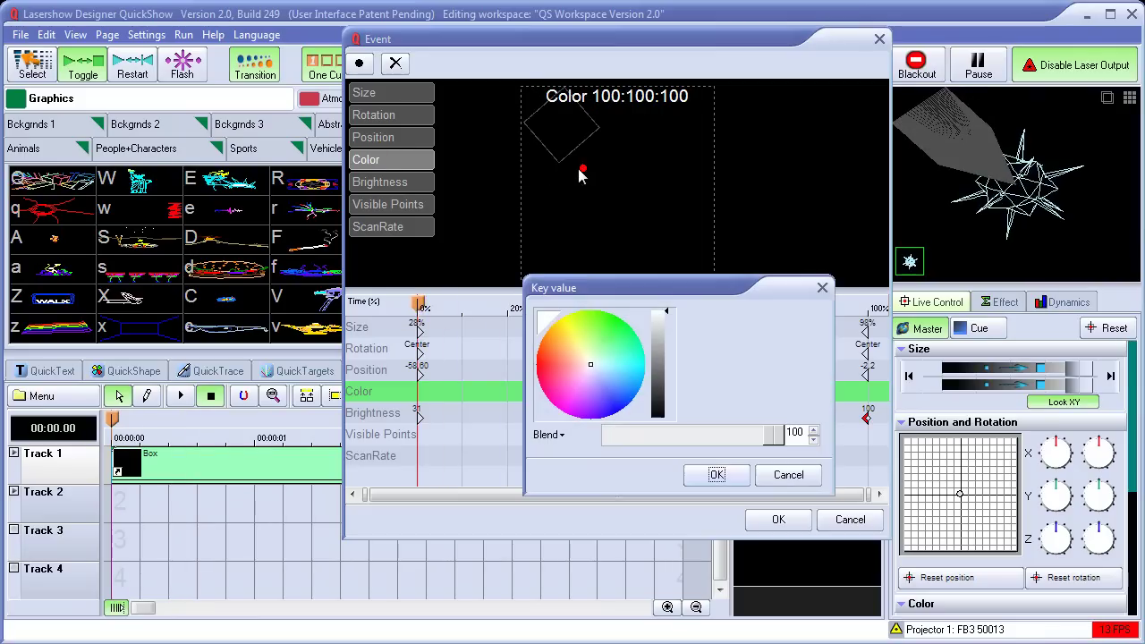
pyautogui.moveTo(593, 374); pyautogui.dragTo(533, 374)
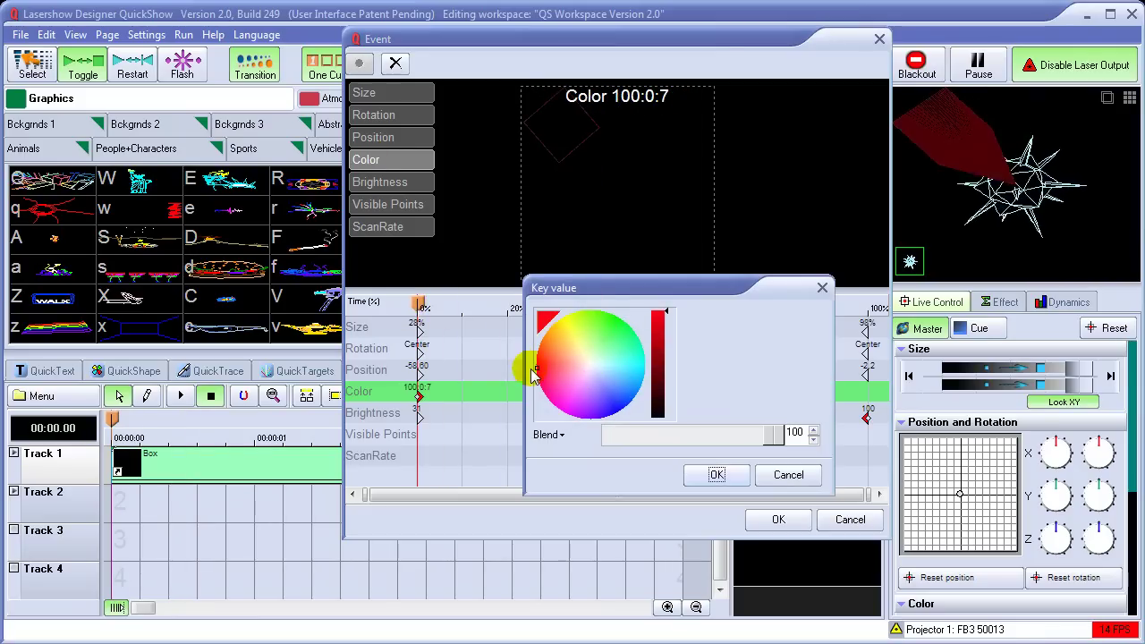
pyautogui.click(718, 477)
# Step: At 100% of the Box event, set the color key to blue, about 1:5:100
pyautogui.moveTo(420, 307)
pyautogui.mouseDown()
pyautogui.moveTo(542, 308)
pyautogui.moveTo(703, 334)
pyautogui.moveTo(843, 324)
pyautogui.moveTo(892, 335)
pyautogui.mouseUp()
pyautogui.click(568, 174)
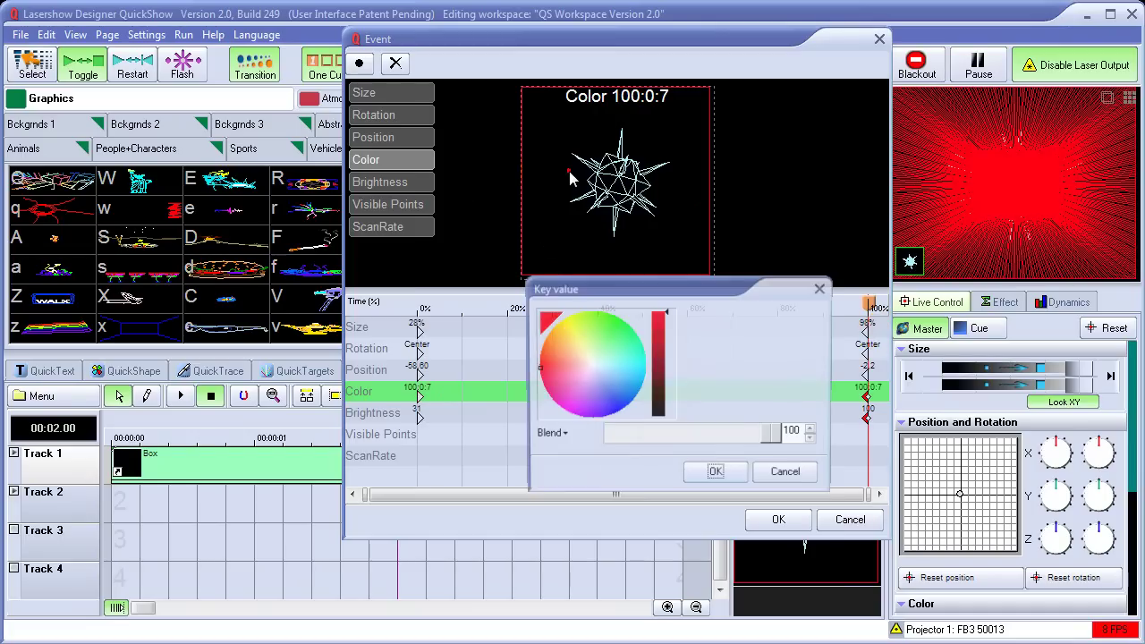
pyautogui.click(605, 399)
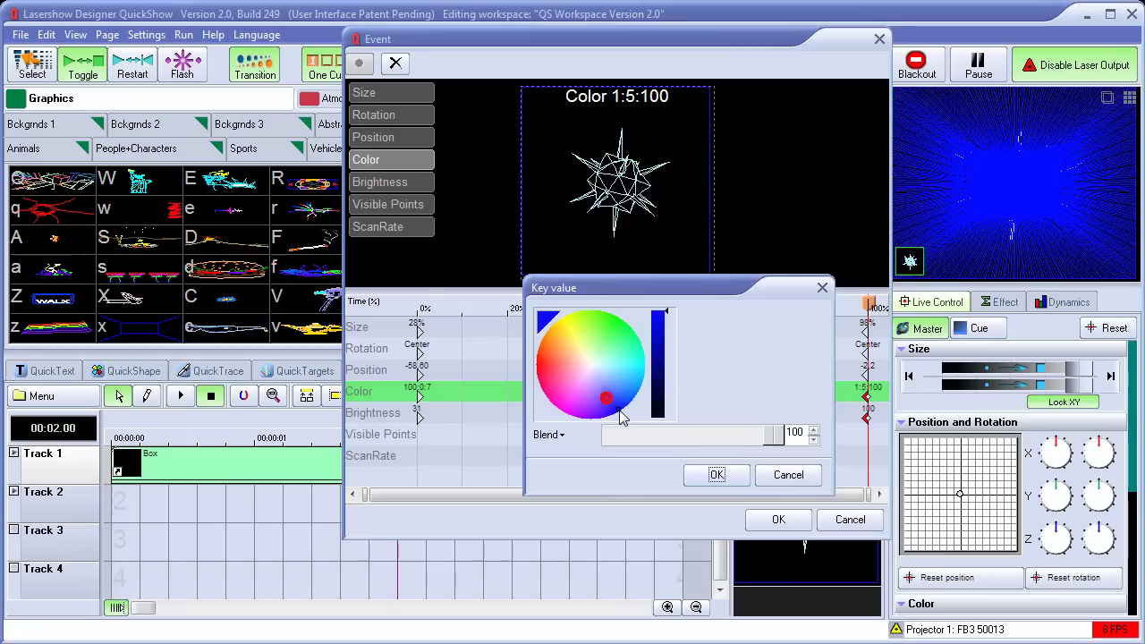
pyautogui.click(711, 476)
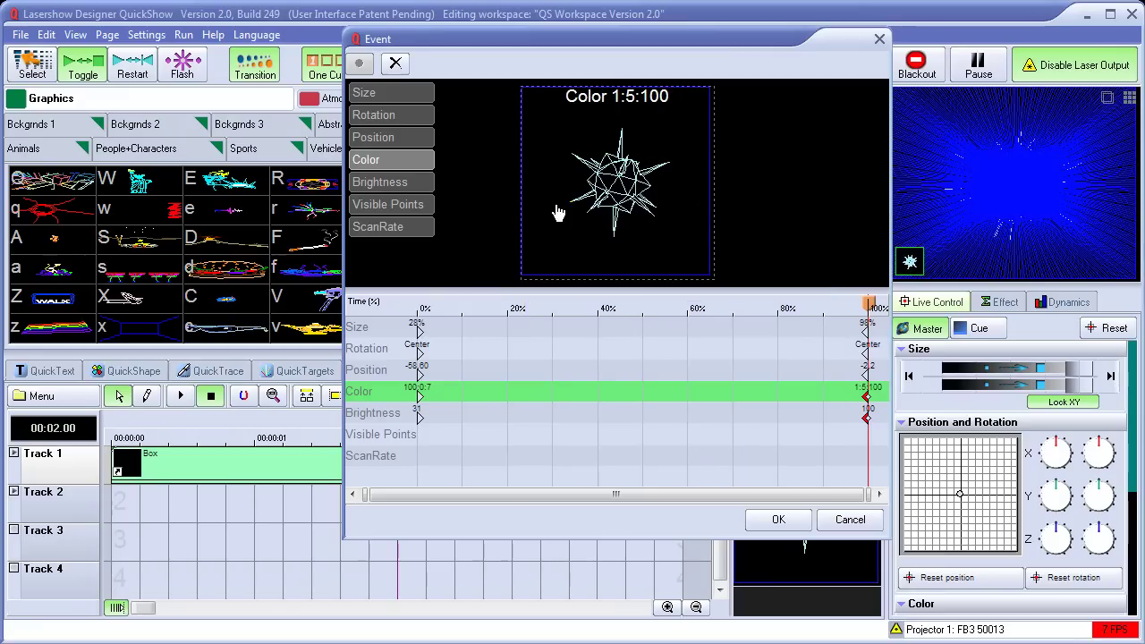
pyautogui.moveTo(869, 304)
pyautogui.mouseDown()
pyautogui.moveTo(462, 310)
pyautogui.moveTo(869, 307)
pyautogui.moveTo(883, 318)
pyautogui.mouseUp()
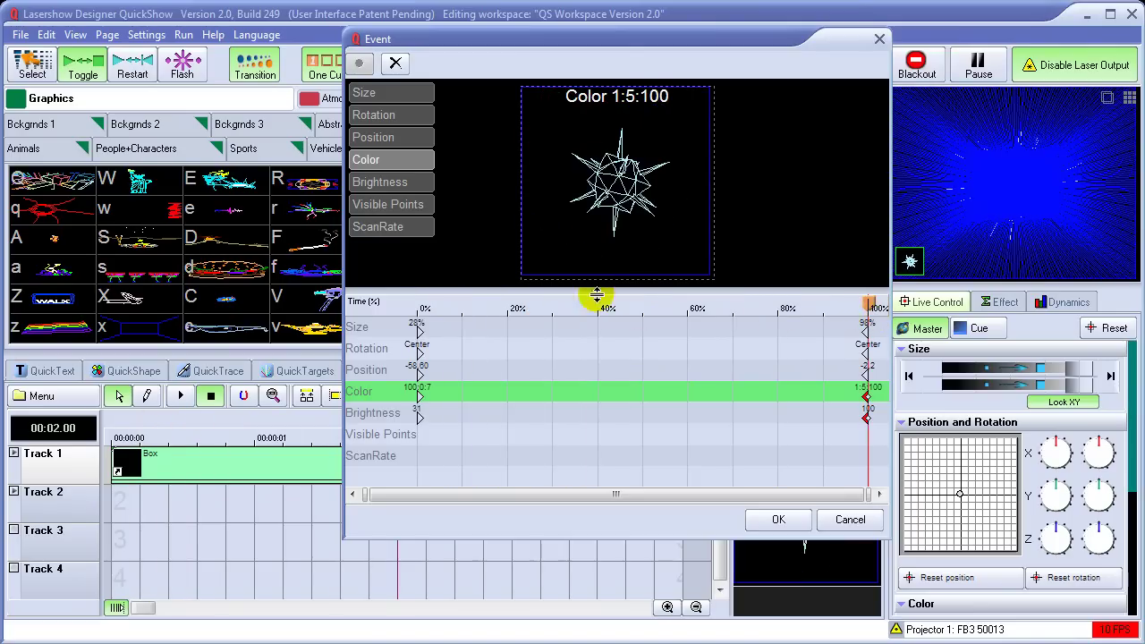
# Step: Set the Box event's end size key to exactly 100 for X, Y and Z with the axes locked together
pyautogui.click(402, 95)
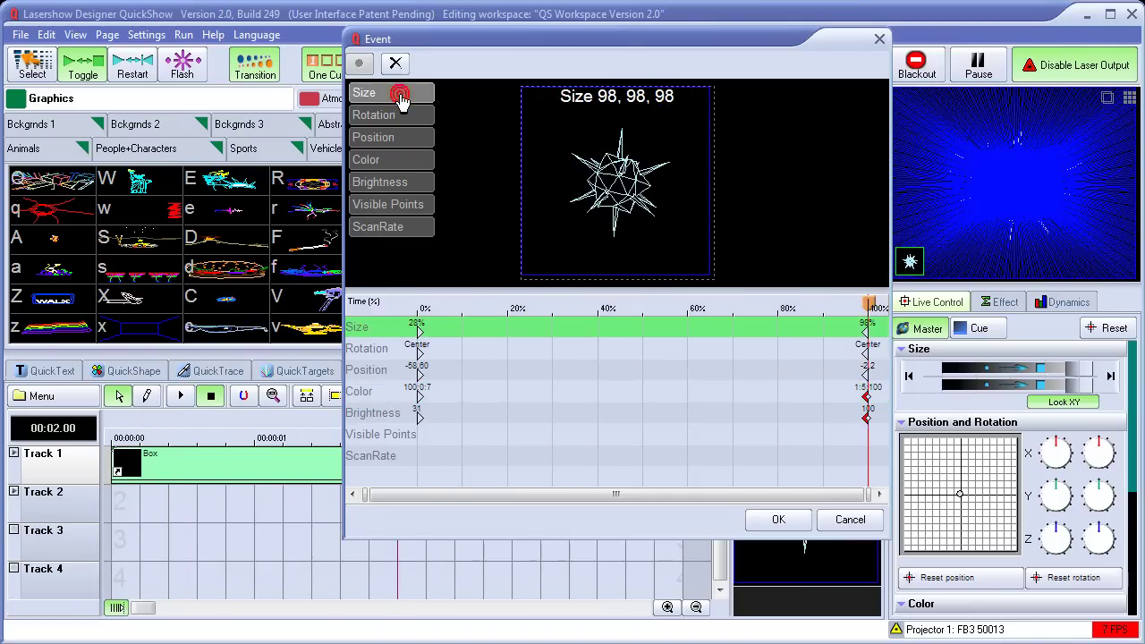
pyautogui.click(401, 95)
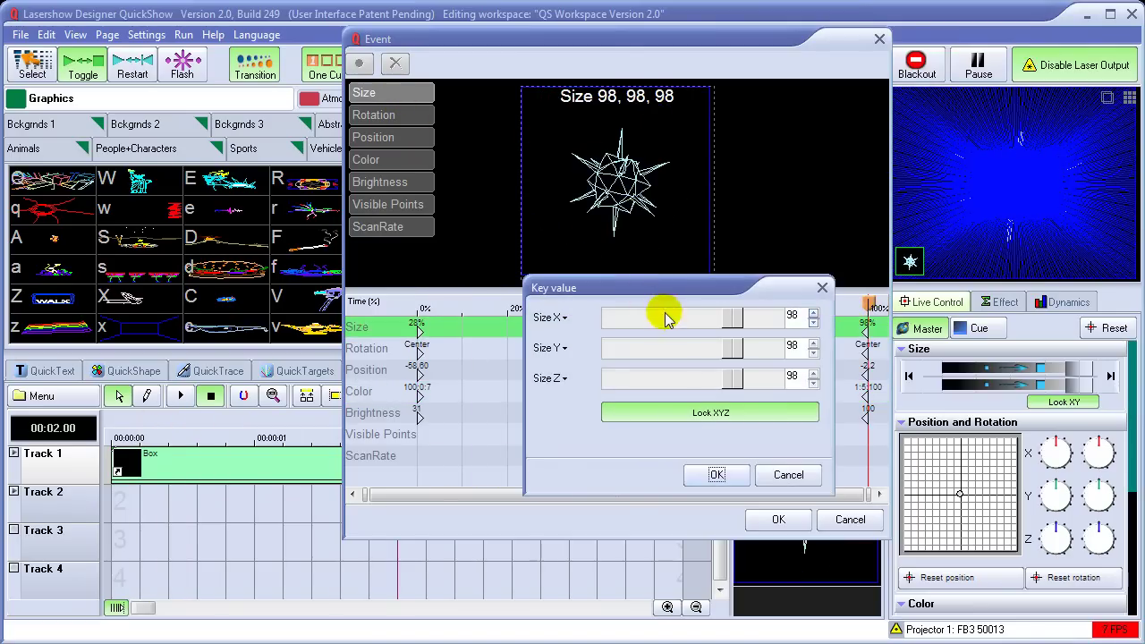
pyautogui.moveTo(734, 321)
pyautogui.mouseDown()
pyautogui.moveTo(719, 319)
pyautogui.moveTo(735, 322)
pyautogui.mouseUp()
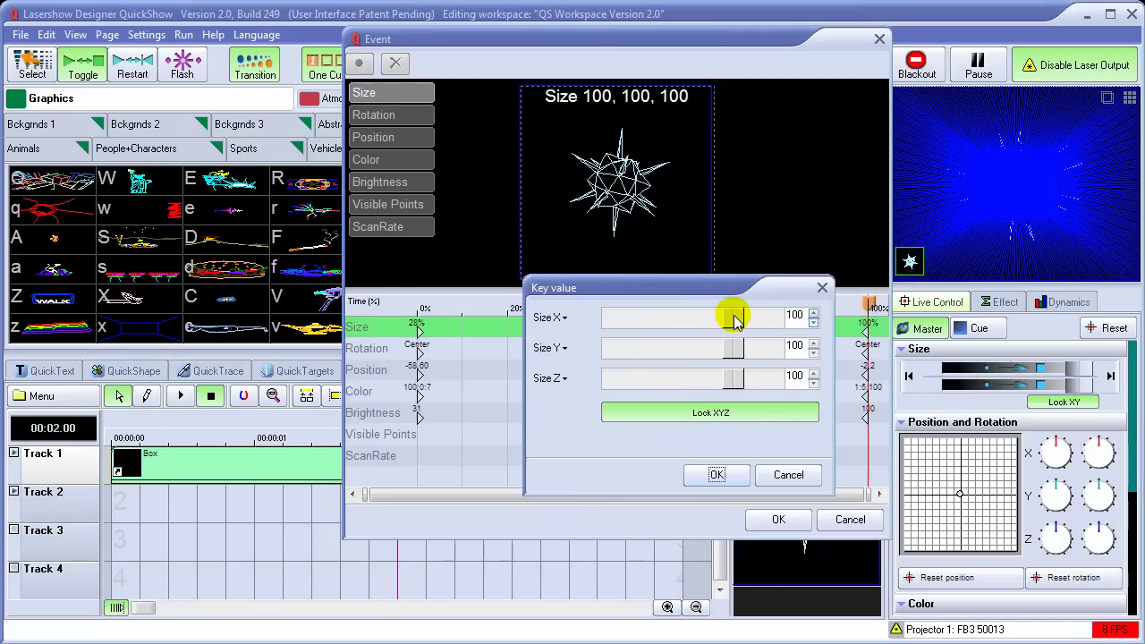
pyautogui.click(716, 474)
pyautogui.click(418, 100)
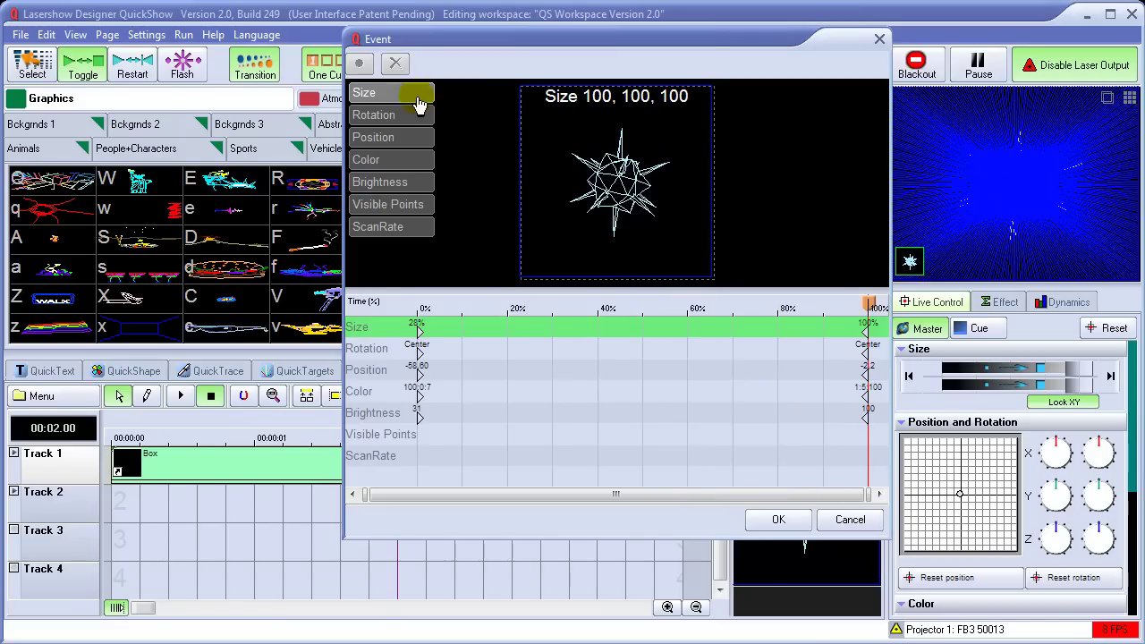
# Step: Examine the key value editors for the rotation and color at the end of the Box event
pyautogui.click(395, 116)
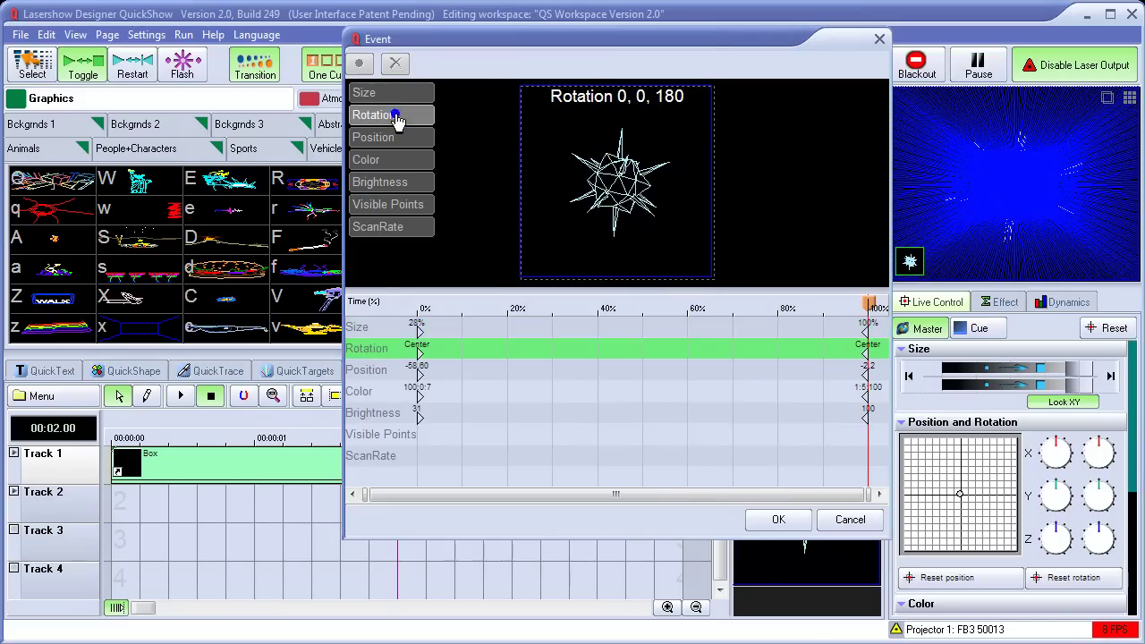
pyautogui.doubleClick(592, 150)
pyautogui.click(780, 473)
pyautogui.click(401, 169)
pyautogui.doubleClick(615, 188)
pyautogui.click(787, 477)
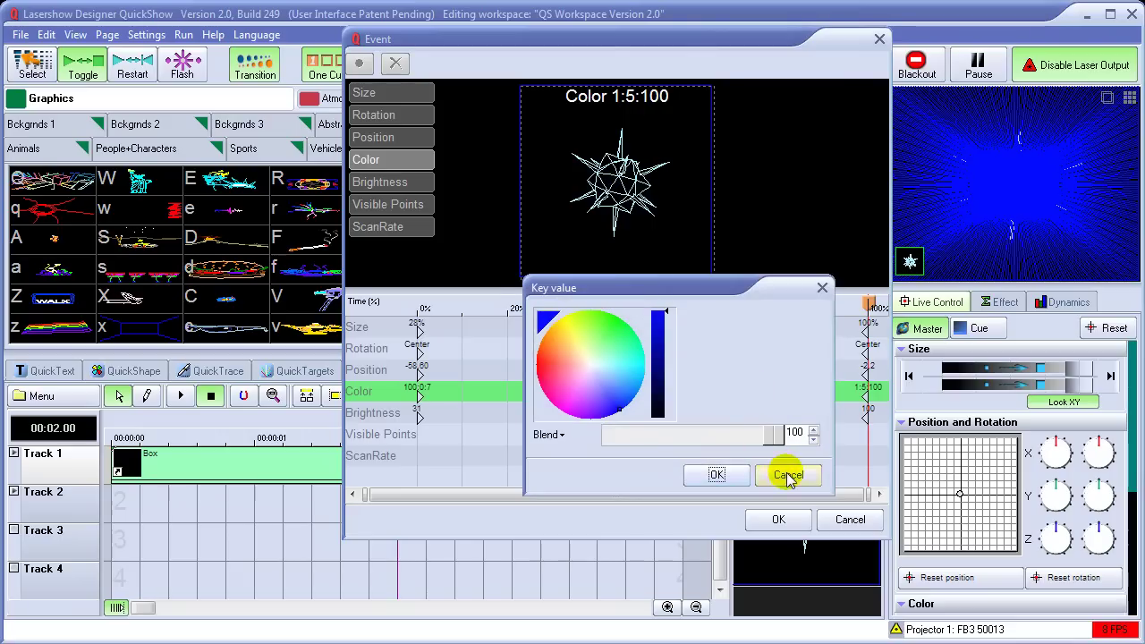
pyautogui.click(407, 96)
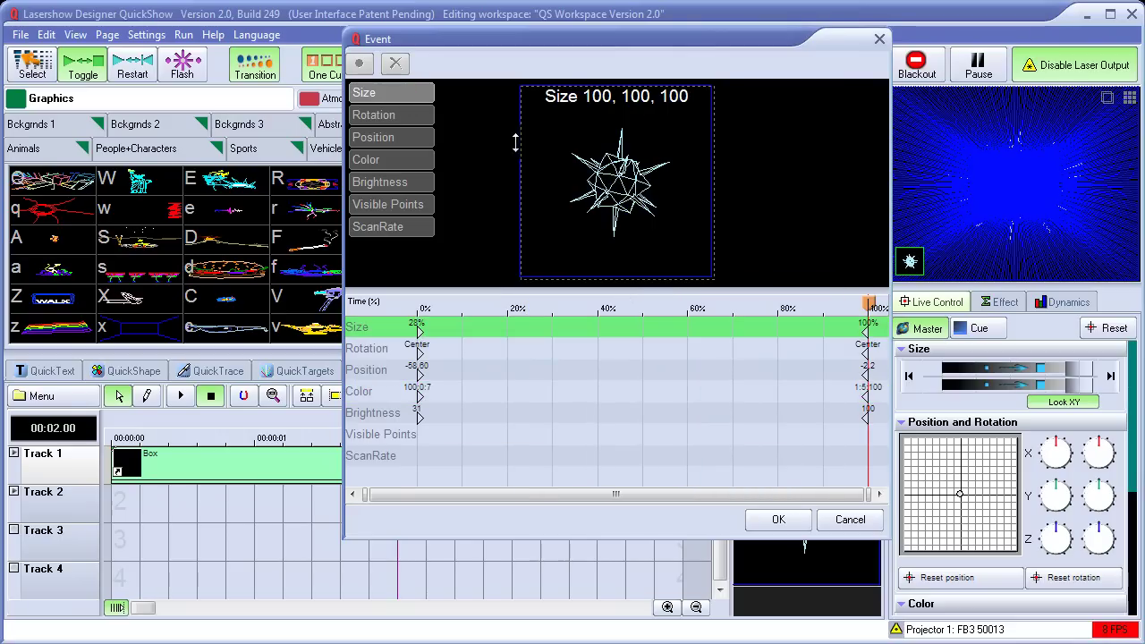
# Step: Try rotating the Box event's end key to about -62° in X and -52° in Y, then discard the change
pyautogui.click(414, 121)
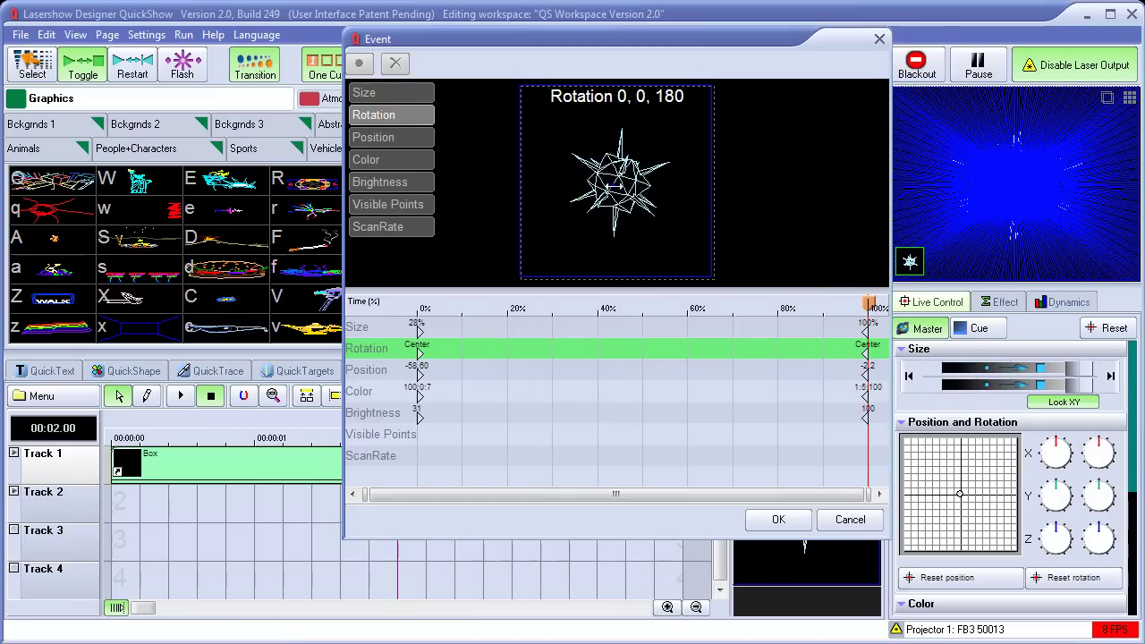
pyautogui.doubleClick(614, 186)
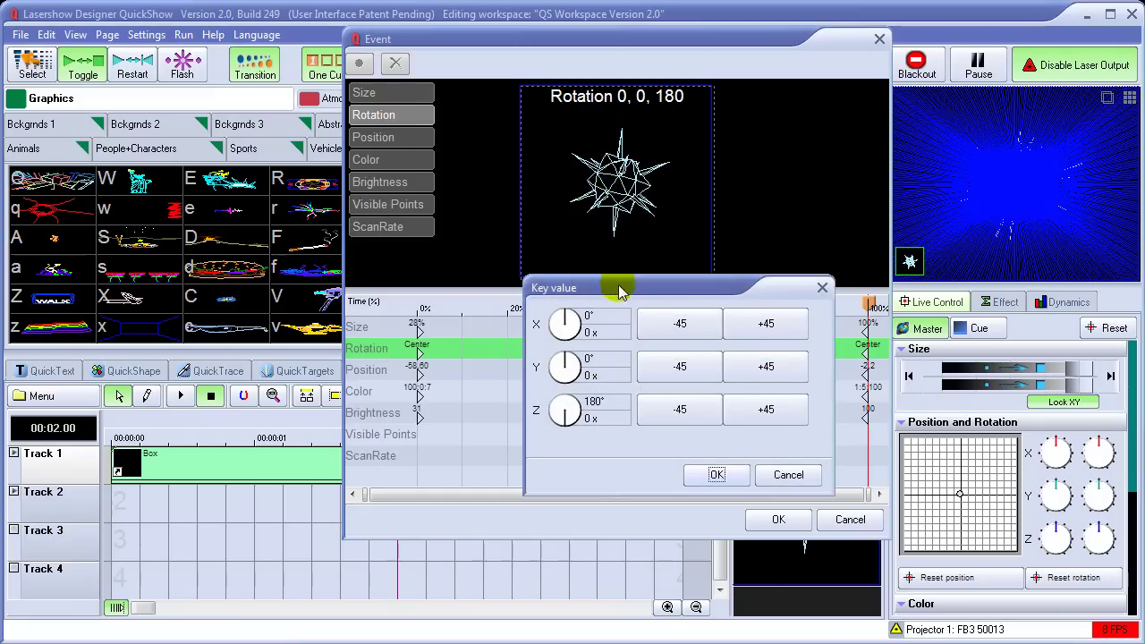
pyautogui.moveTo(566, 323); pyautogui.dragTo(564, 404)
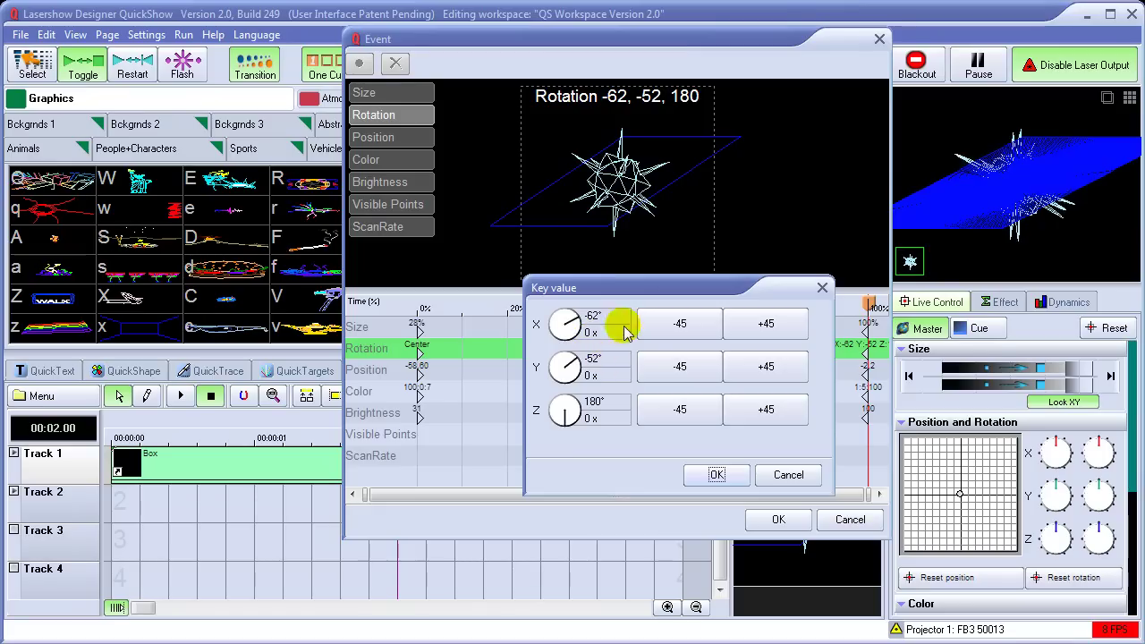
pyautogui.click(788, 474)
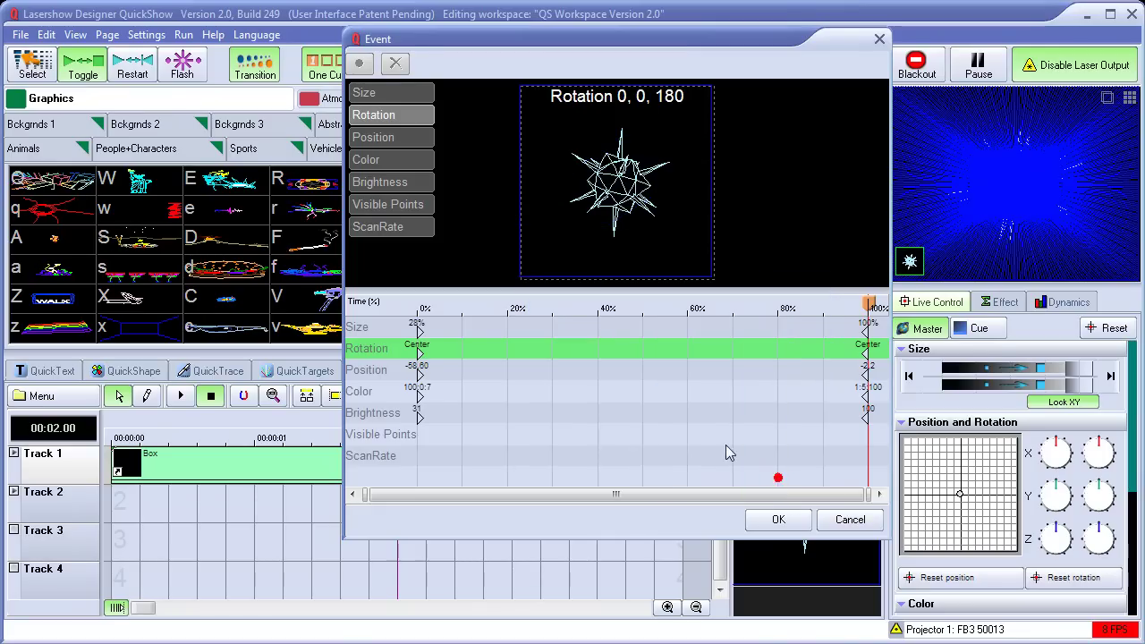
# Step: Accept the Box event's key edits and crossfade the Box event into the Crystal event over their overlap
pyautogui.moveTo(868, 305)
pyautogui.mouseDown()
pyautogui.moveTo(499, 307)
pyautogui.moveTo(417, 322)
pyautogui.moveTo(885, 327)
pyautogui.moveTo(418, 317)
pyautogui.moveTo(864, 313)
pyautogui.mouseUp()
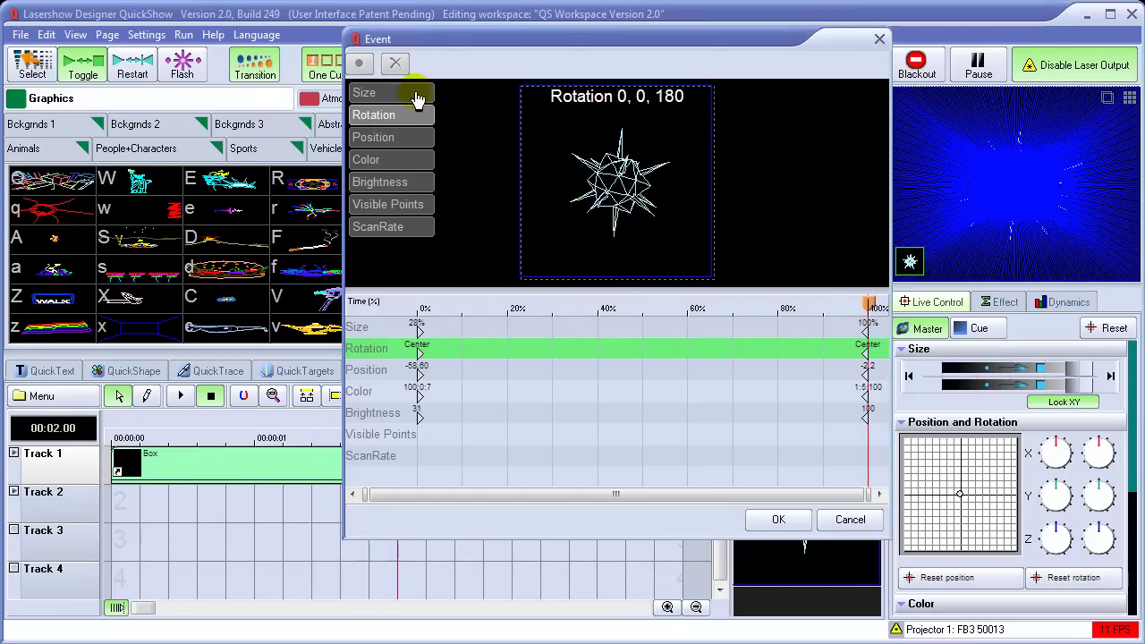
pyautogui.click(778, 524)
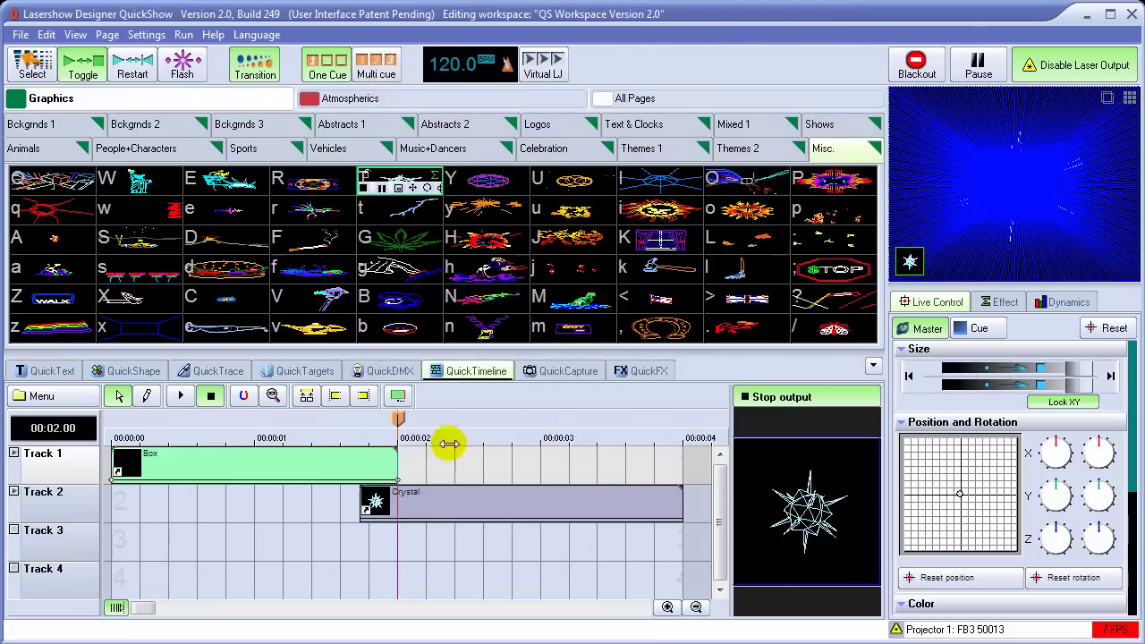
pyautogui.moveTo(400, 430); pyautogui.dragTo(383, 448)
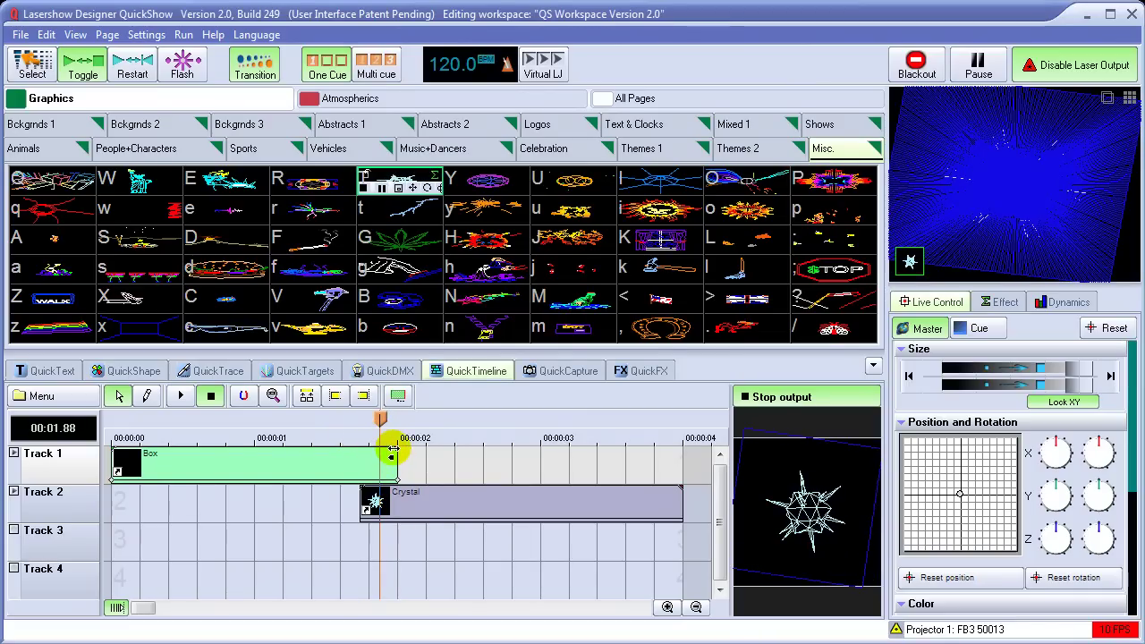
pyautogui.click(362, 494)
pyautogui.moveTo(379, 422); pyautogui.dragTo(498, 426)
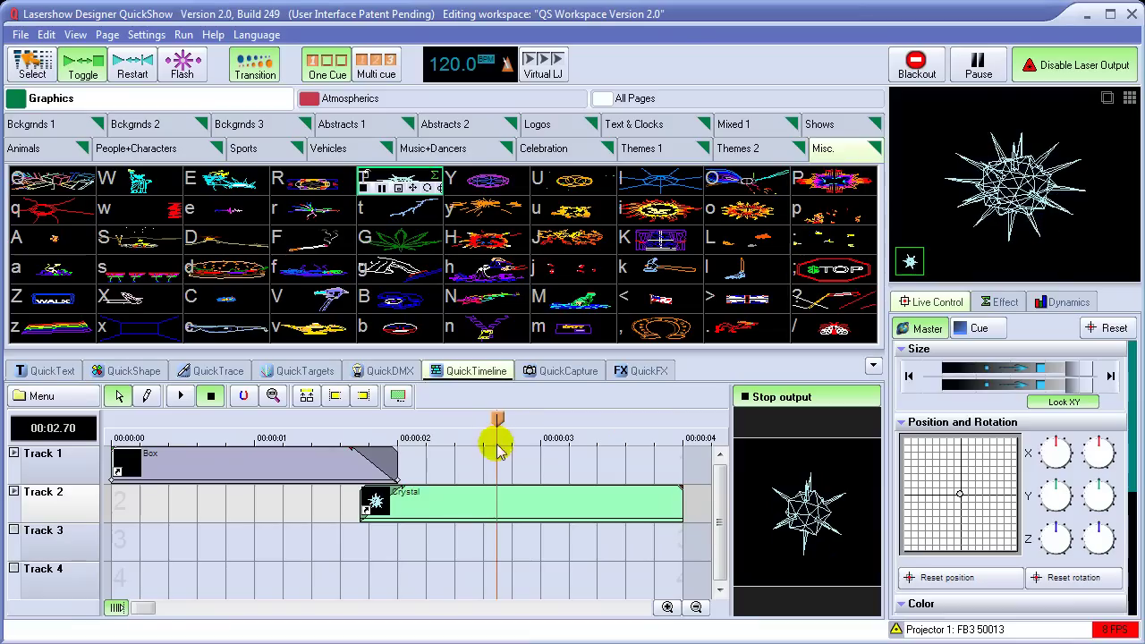
# Step: At 0% of the Crystal event, set the color key to blue, about 6:0:100, and accept the event edits
pyautogui.rightClick(469, 508)
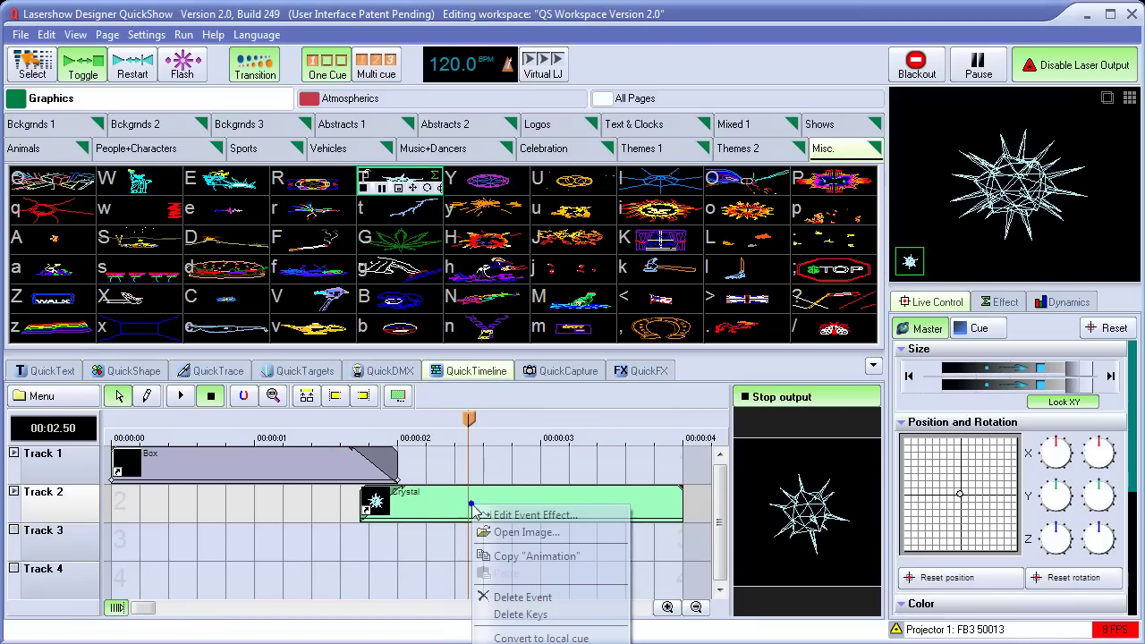
pyautogui.click(533, 519)
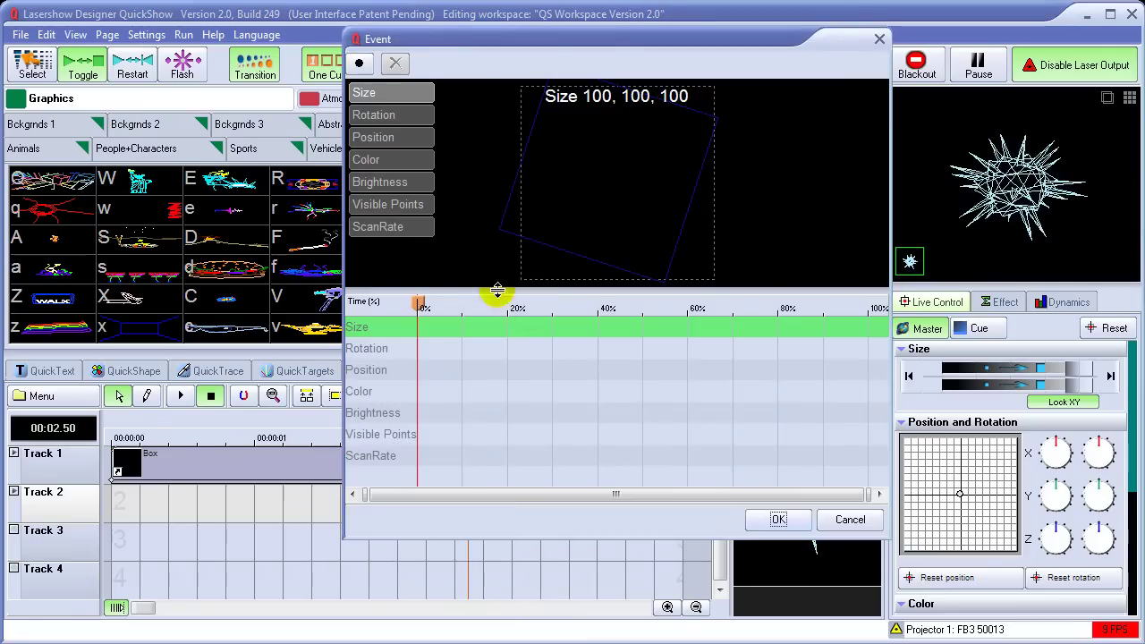
pyautogui.moveTo(423, 308)
pyautogui.mouseDown()
pyautogui.moveTo(521, 305)
pyautogui.moveTo(419, 304)
pyautogui.mouseUp()
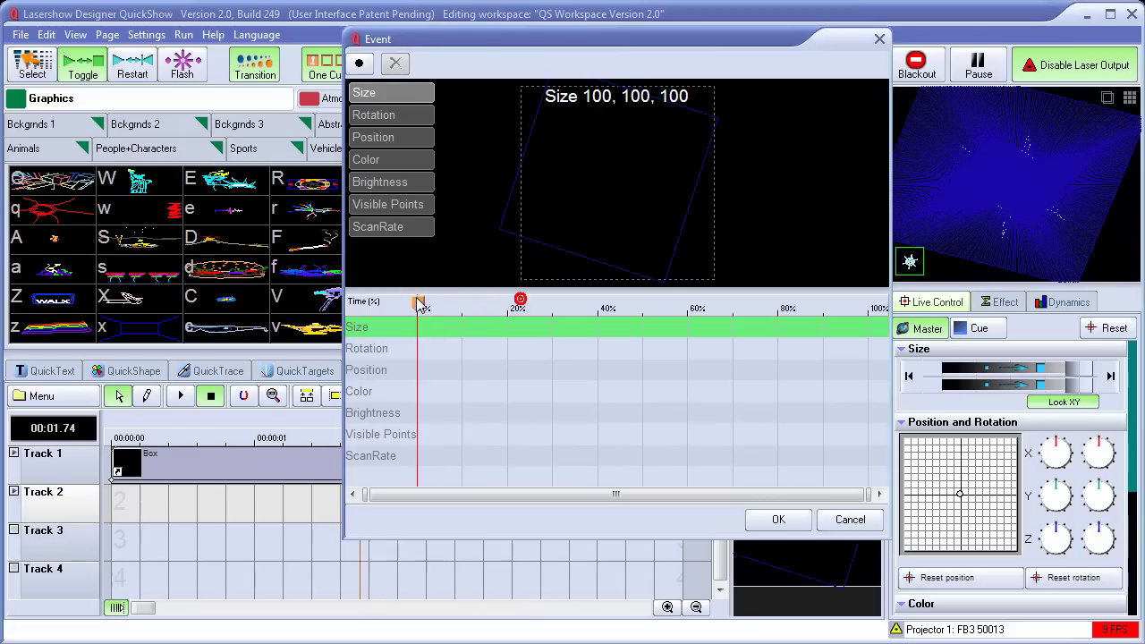
pyautogui.click(395, 161)
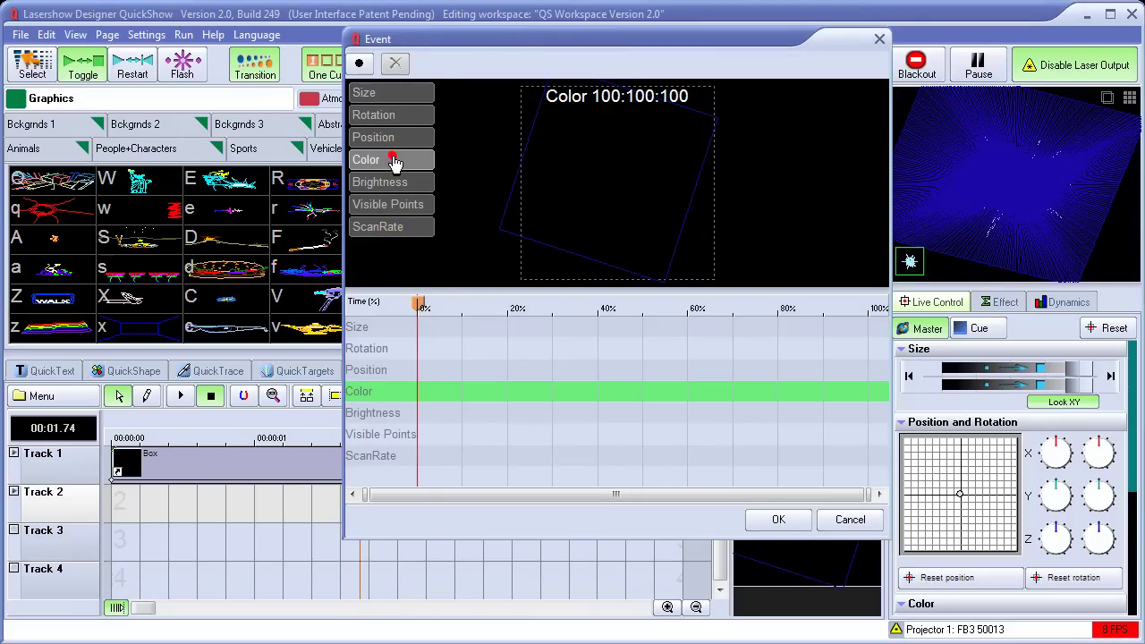
pyautogui.click(419, 305)
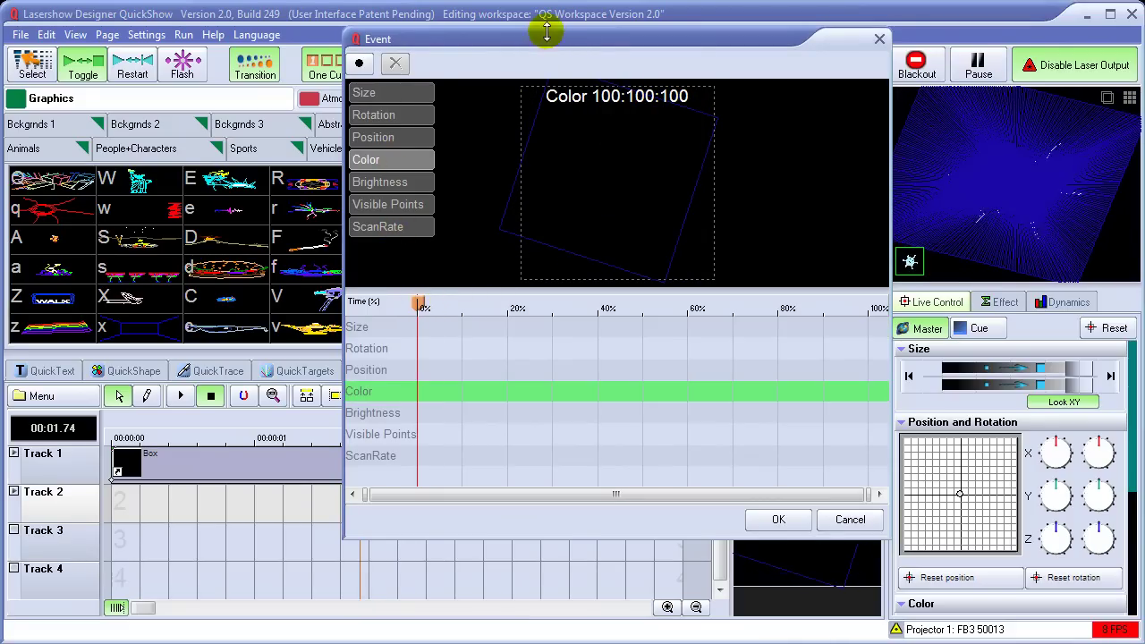
pyautogui.moveTo(547, 43); pyautogui.dragTo(770, 40)
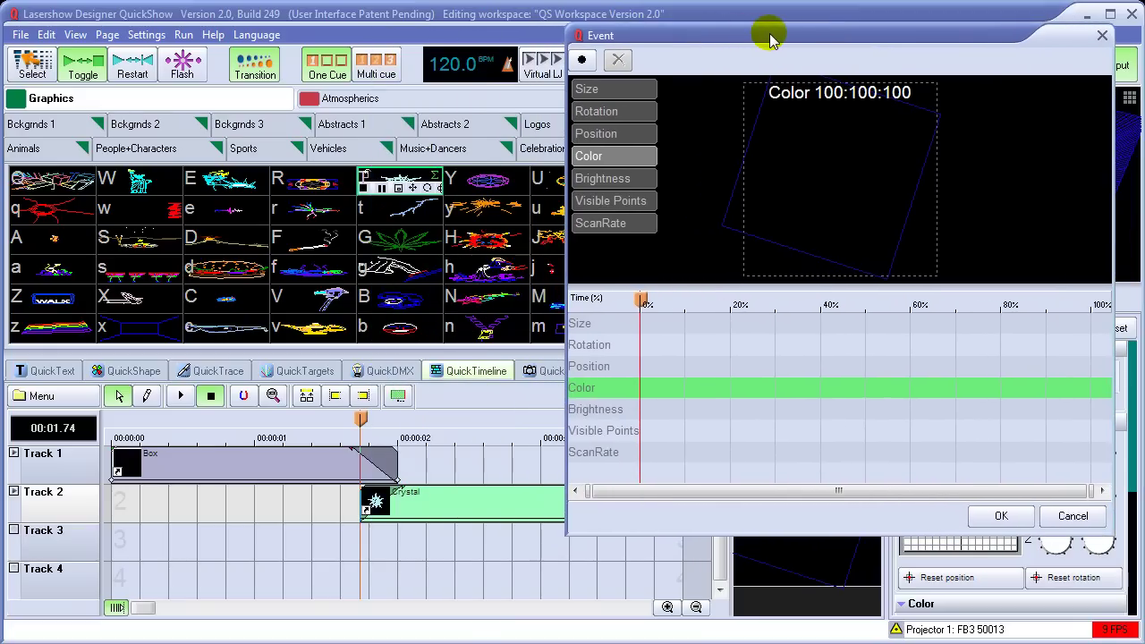
pyautogui.moveTo(642, 300)
pyautogui.mouseDown()
pyautogui.moveTo(693, 305)
pyautogui.moveTo(637, 307)
pyautogui.mouseUp()
pyautogui.moveTo(672, 302)
pyautogui.mouseDown()
pyautogui.moveTo(625, 300)
pyautogui.moveTo(682, 300)
pyautogui.moveTo(646, 301)
pyautogui.moveTo(659, 310)
pyautogui.moveTo(631, 320)
pyautogui.mouseUp()
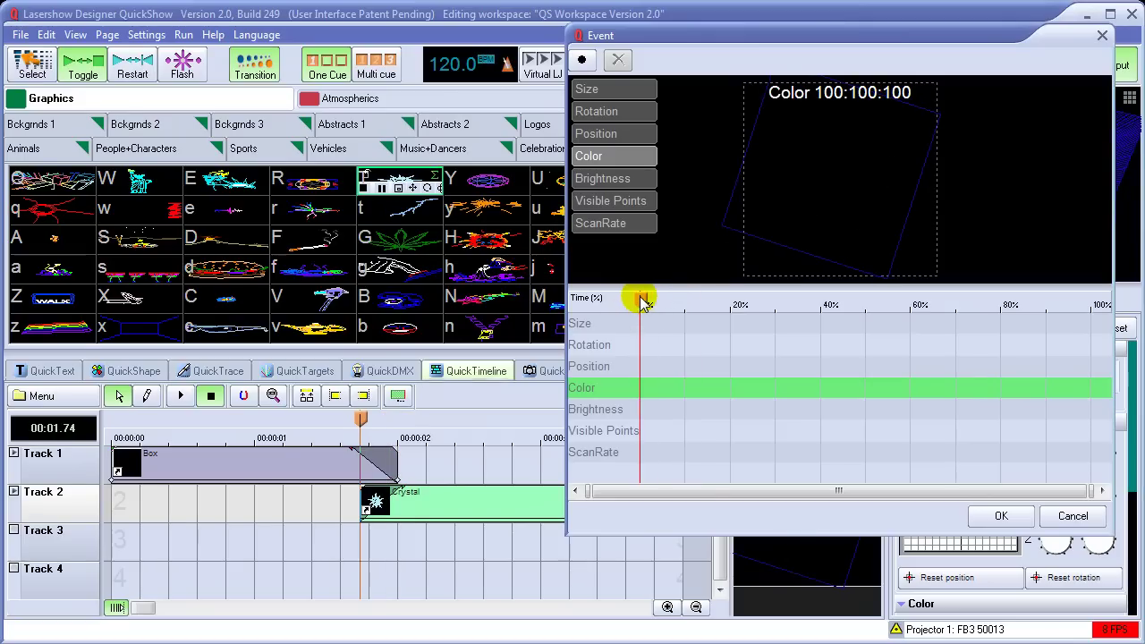
pyautogui.click(831, 159)
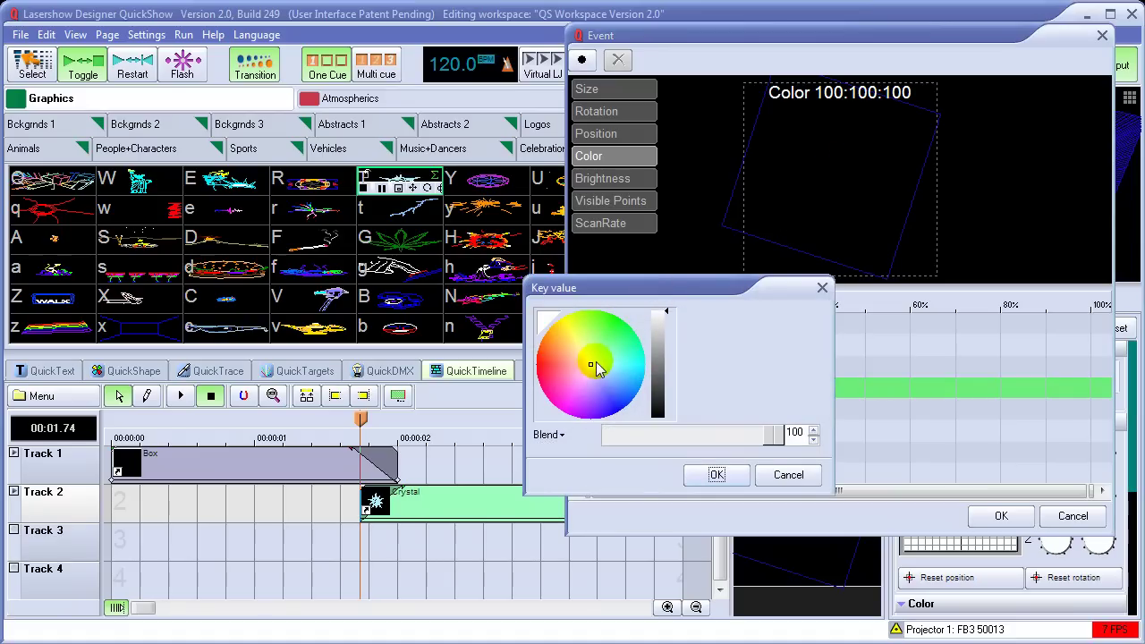
pyautogui.moveTo(590, 371); pyautogui.dragTo(626, 429)
pyautogui.click(716, 474)
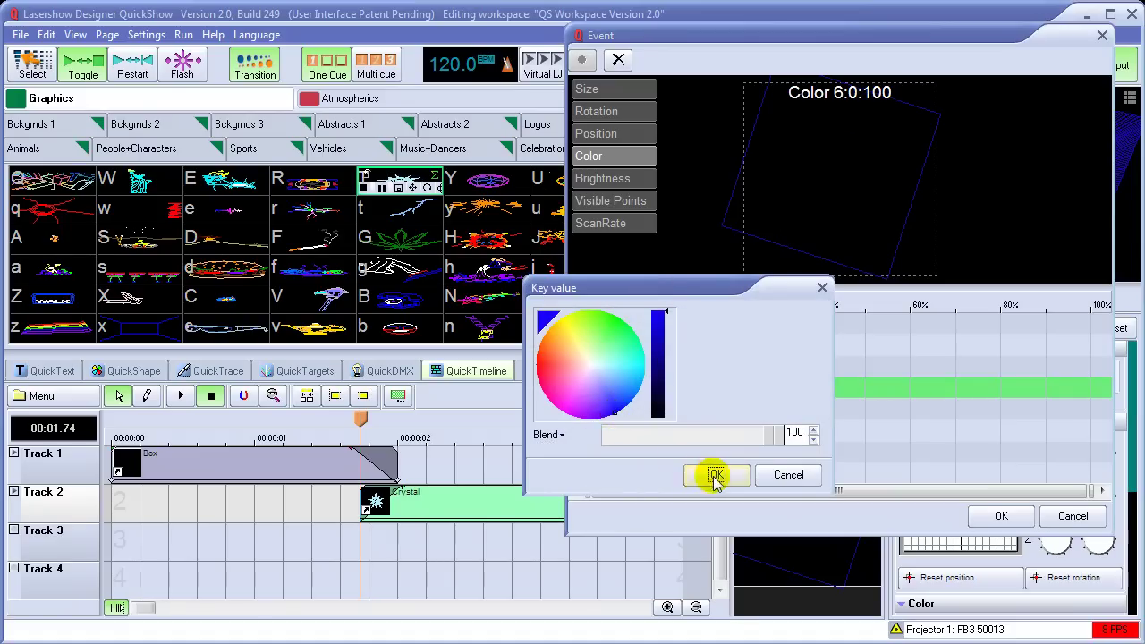
pyautogui.moveTo(646, 304); pyautogui.dragTo(730, 303)
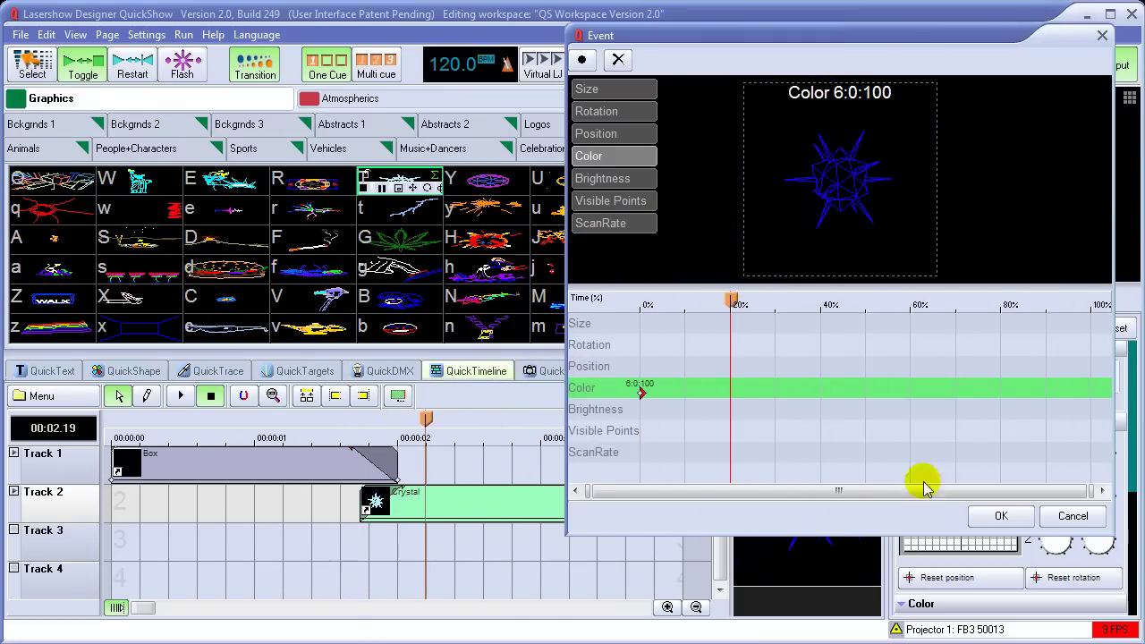
pyautogui.click(1002, 517)
# Step: Play the show from the start of the timeline to preview the Box and Crystal events
pyautogui.moveTo(435, 421); pyautogui.dragTo(116, 429)
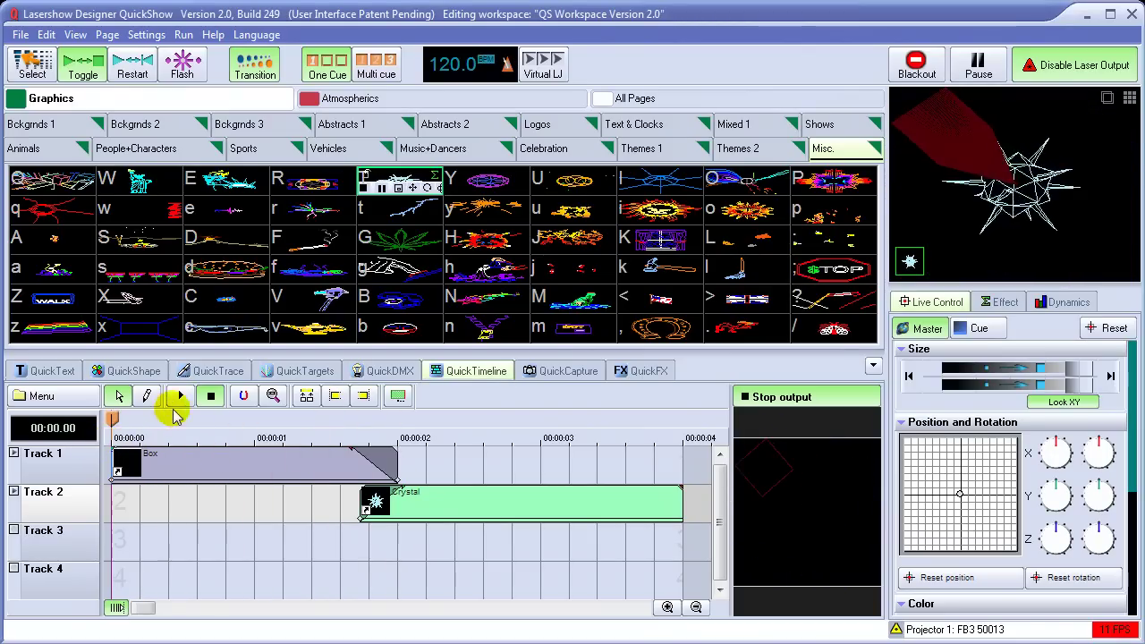
pyautogui.click(180, 400)
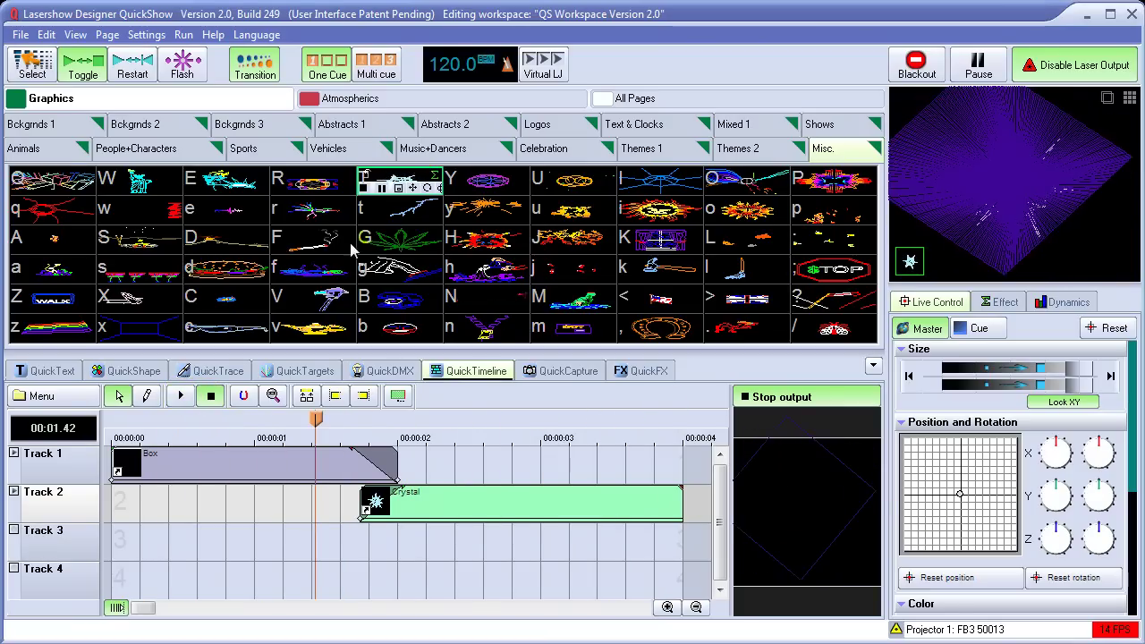
# Step: Show the Animals page with its full cue grid and black out the current laser output
pyautogui.click(66, 154)
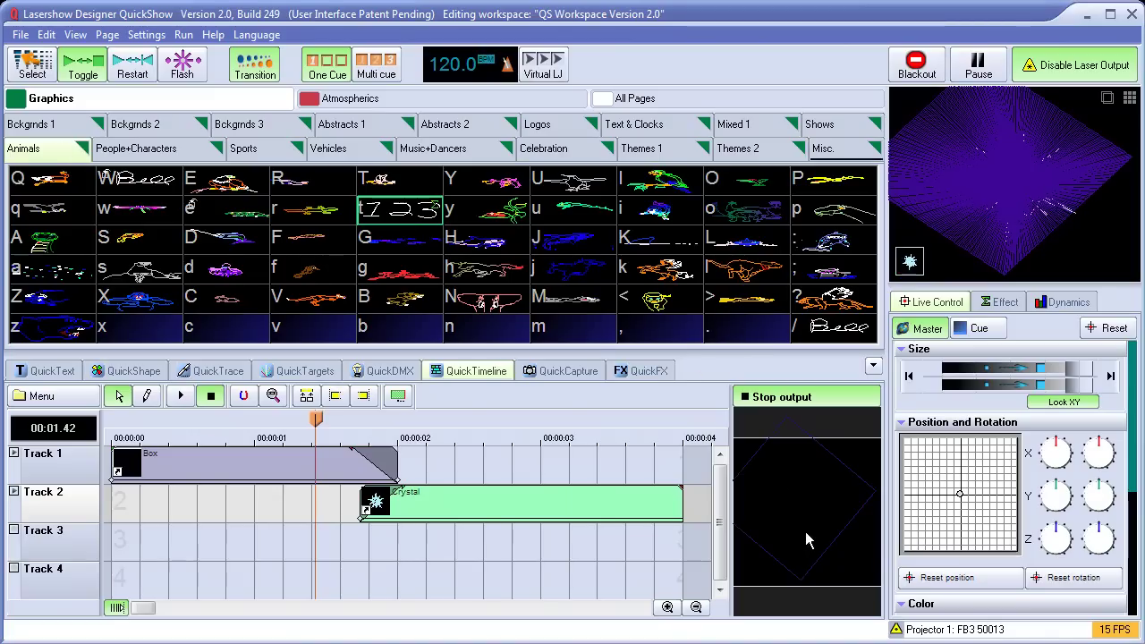
pyautogui.moveTo(744, 335)
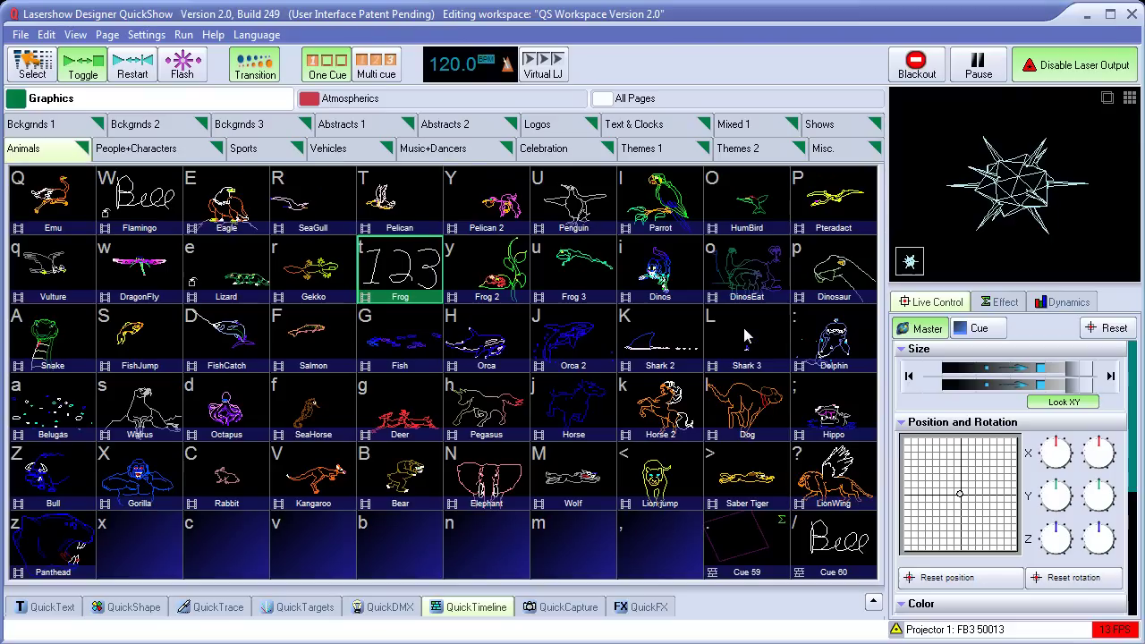
pyautogui.click(917, 64)
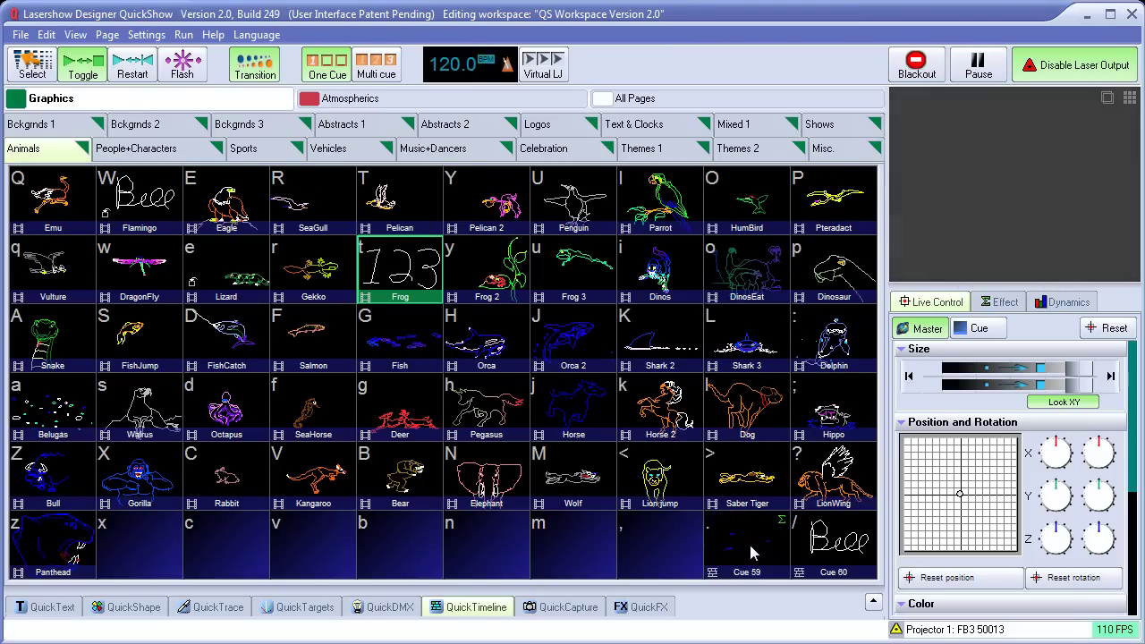
# Step: Play Cue 59 on the Animals page, stop it, and play Cue 60
pyautogui.click(743, 546)
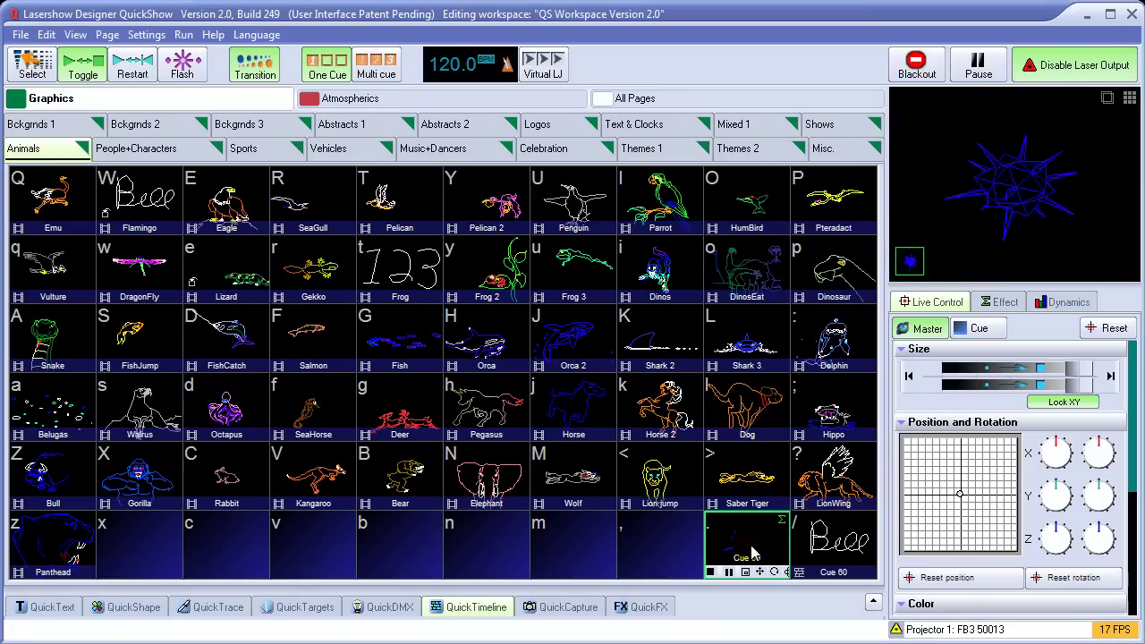
pyautogui.click(751, 553)
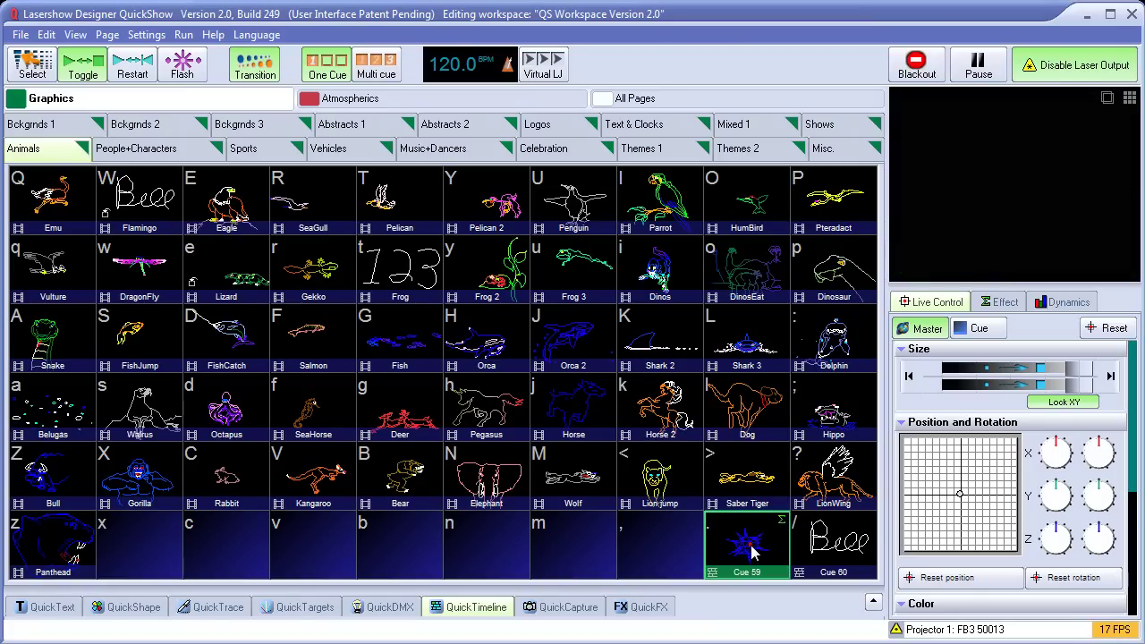
pyautogui.click(843, 554)
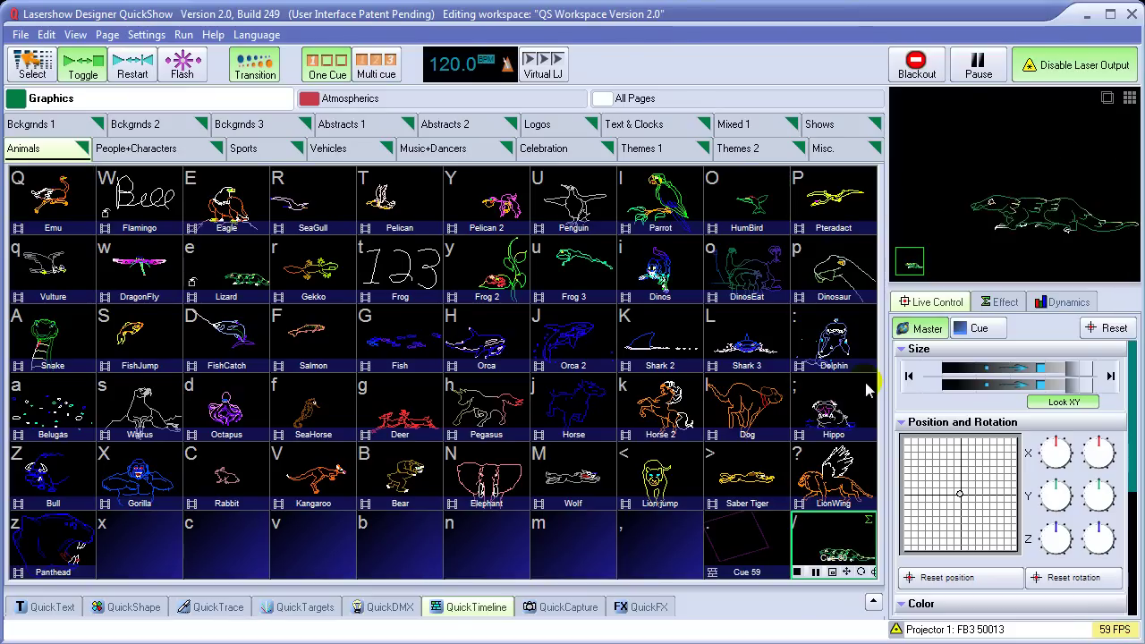
# Step: Load Cue 60 from the Animals page into QuickTimeline for editing
pyautogui.click(477, 607)
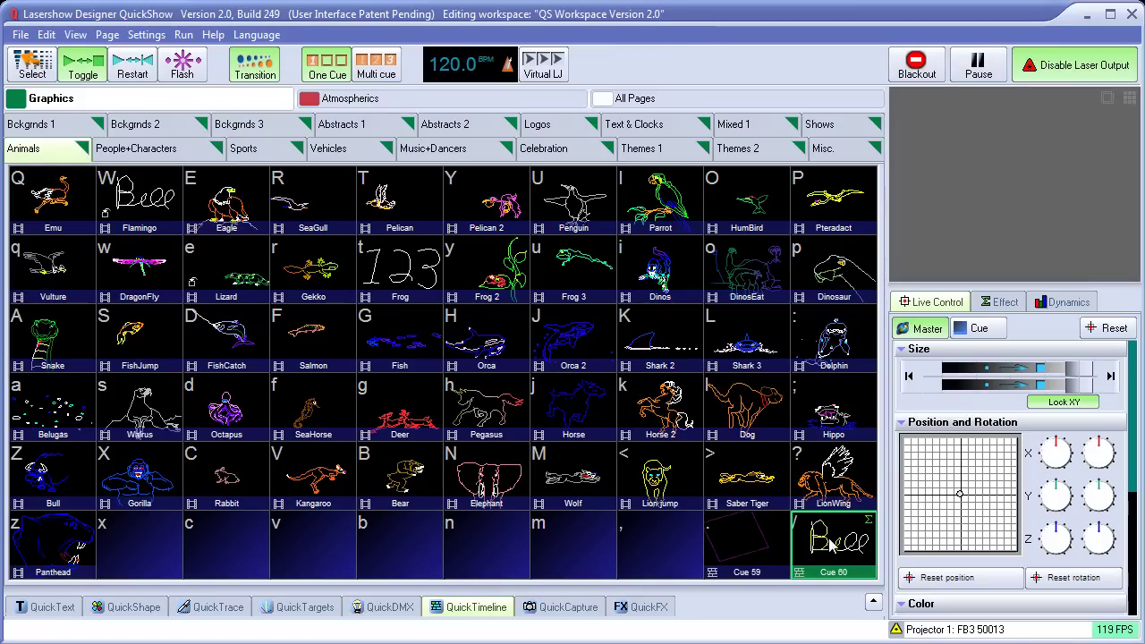
pyautogui.click(830, 547)
pyautogui.click(665, 610)
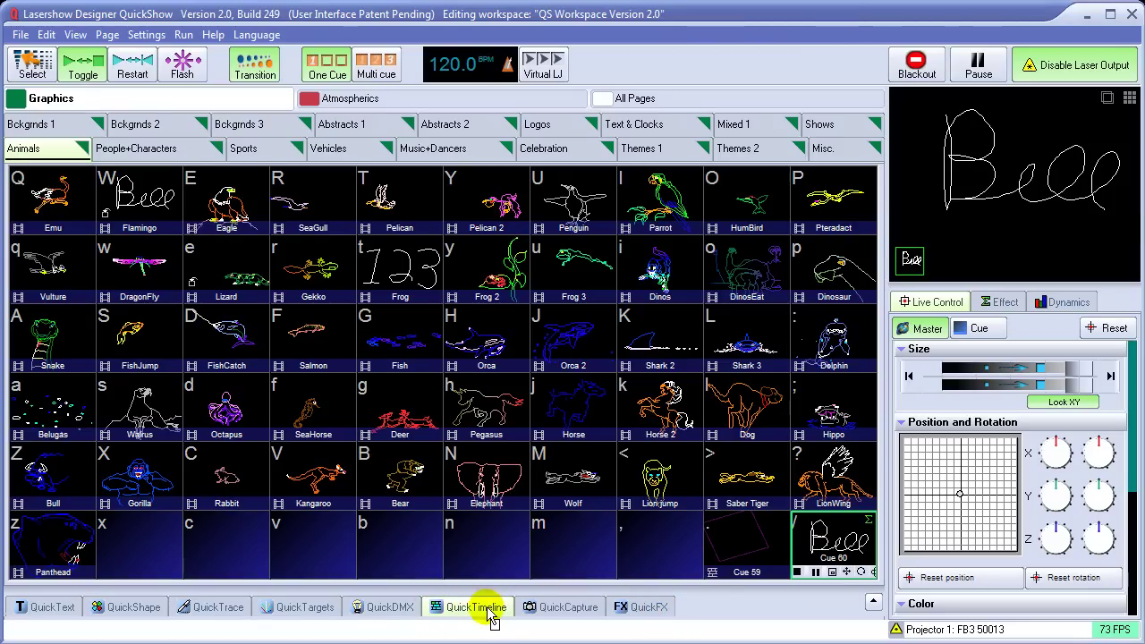
pyautogui.click(487, 612)
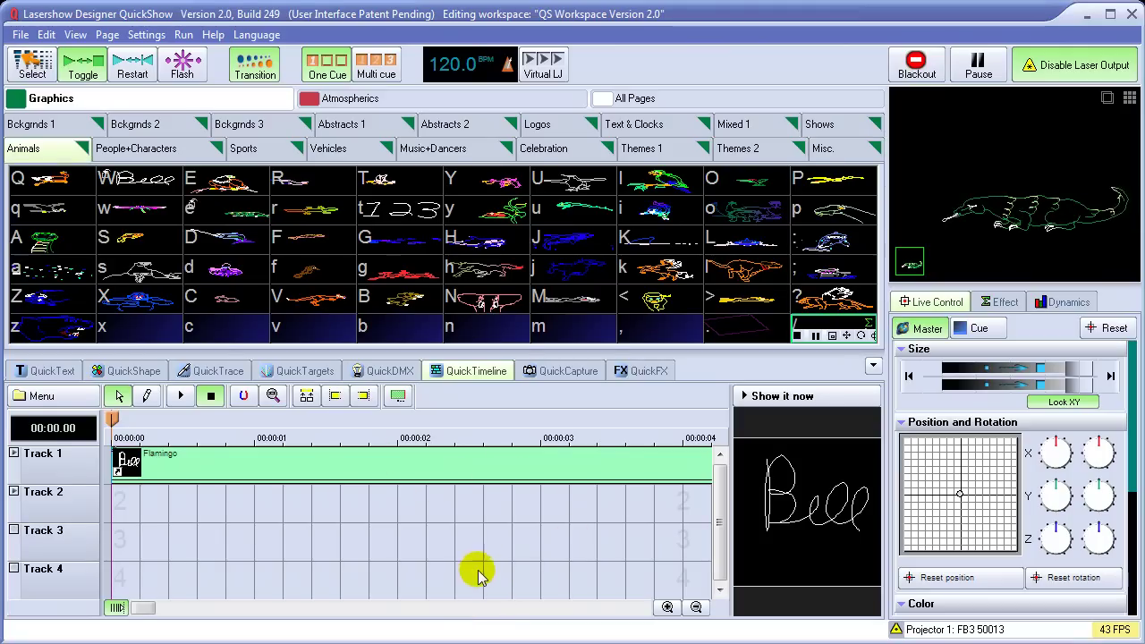
# Step: Load Cue 59 into QuickTimeline for editing and place the playhead at the start of the timeline
pyautogui.click(750, 339)
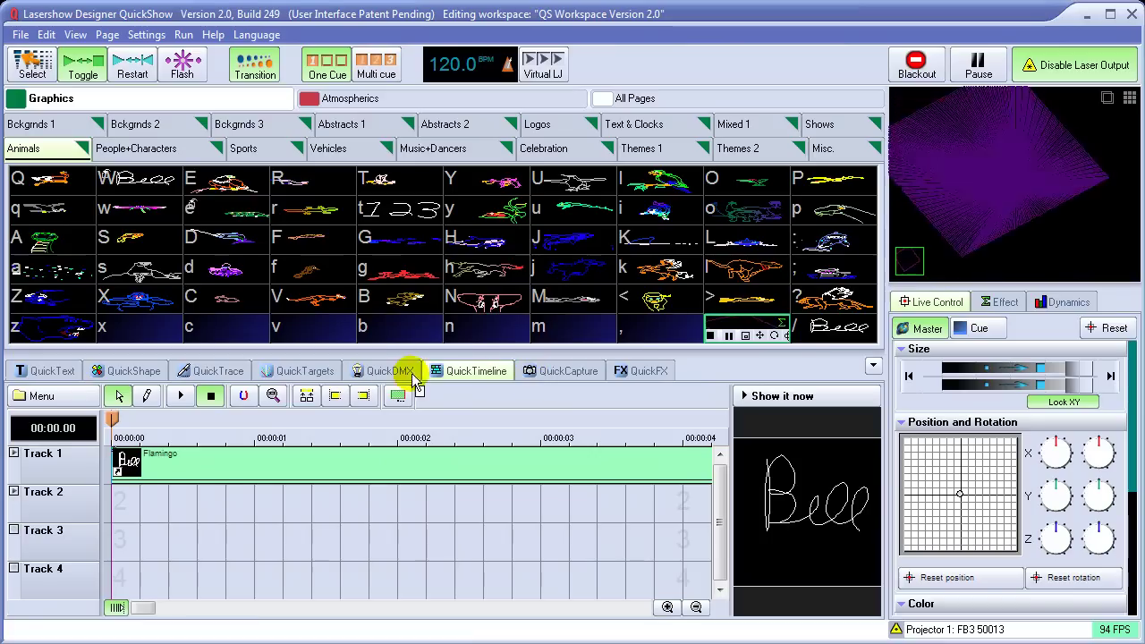
pyautogui.click(472, 378)
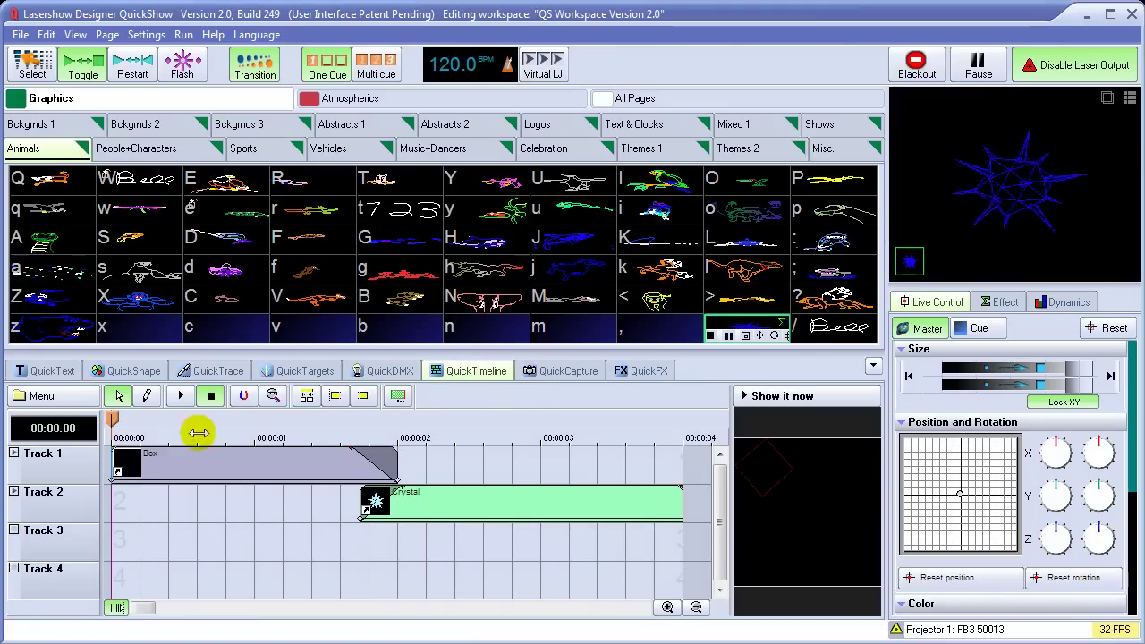
pyautogui.moveTo(122, 422)
pyautogui.mouseDown()
pyautogui.moveTo(524, 425)
pyautogui.moveTo(115, 424)
pyautogui.mouseUp()
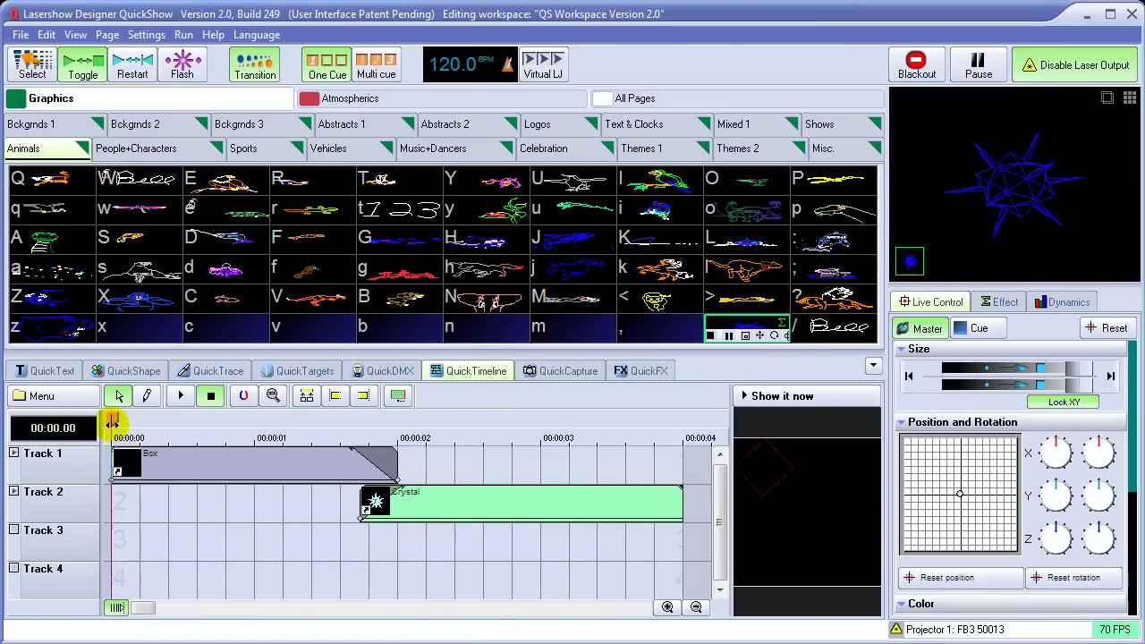
# Step: Play Cue 59 from the full cue grid and view the show playback option in its cue properties
pyautogui.click(873, 370)
pyautogui.click(755, 545)
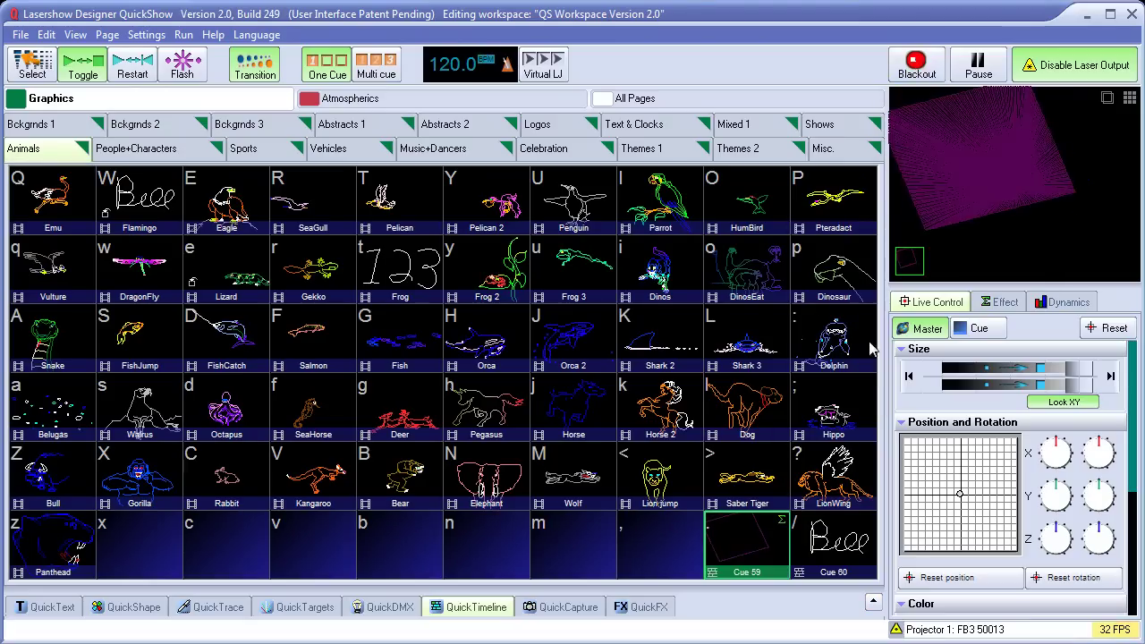
pyautogui.rightClick(756, 546)
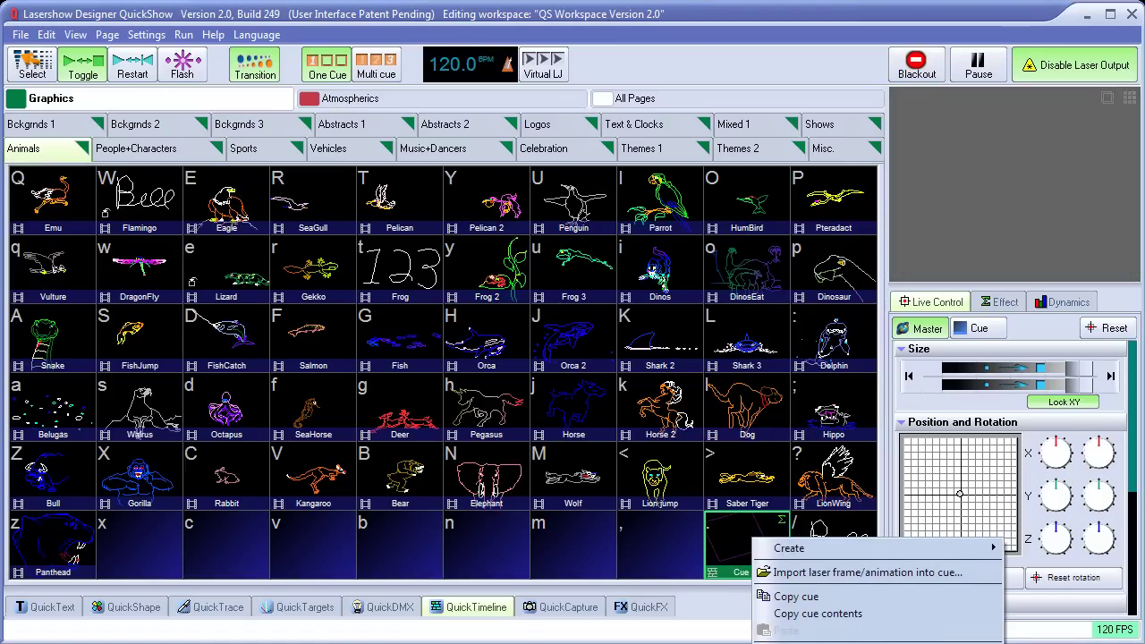
pyautogui.click(787, 640)
pyautogui.click(632, 253)
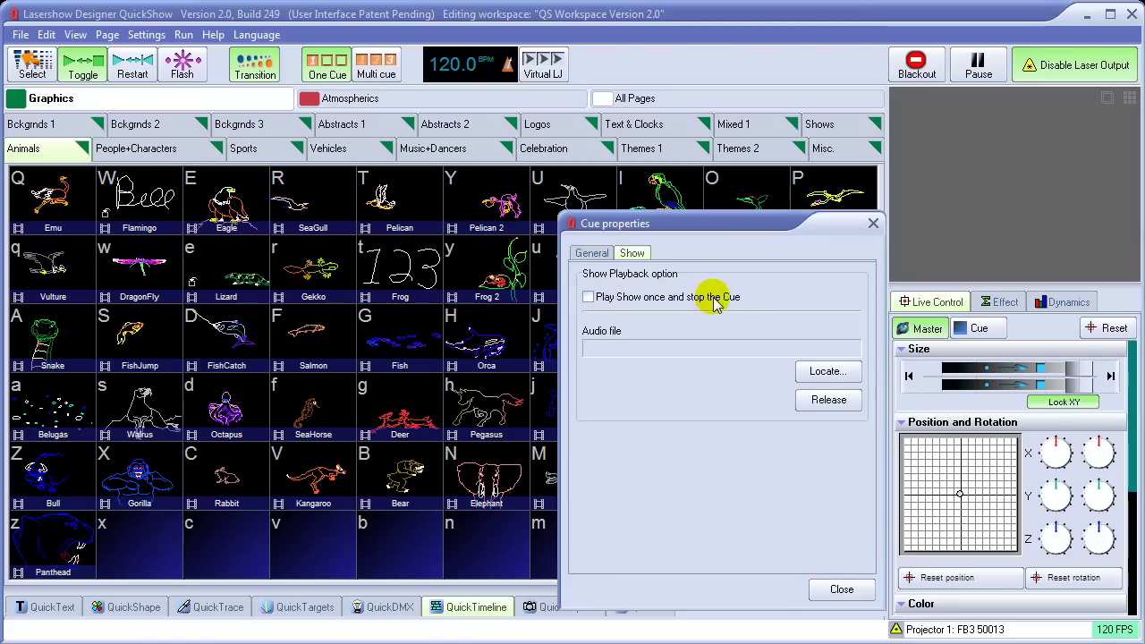
pyautogui.click(845, 588)
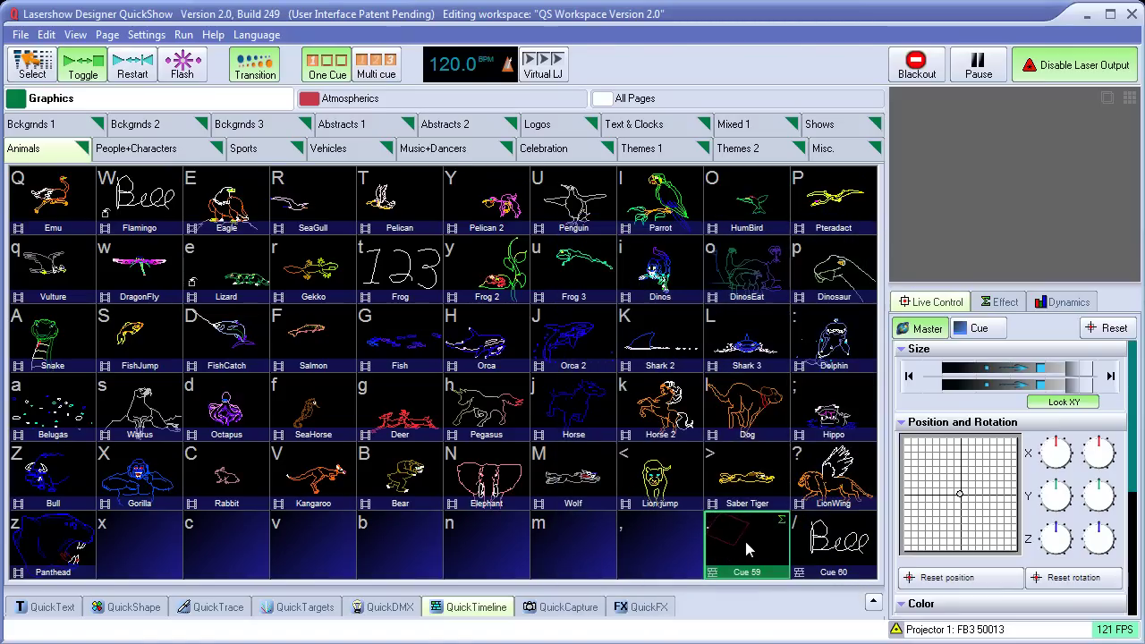
# Step: Reopen the properties of Cue 59 to review its show and audio file settings, and close them
pyautogui.rightClick(747, 547)
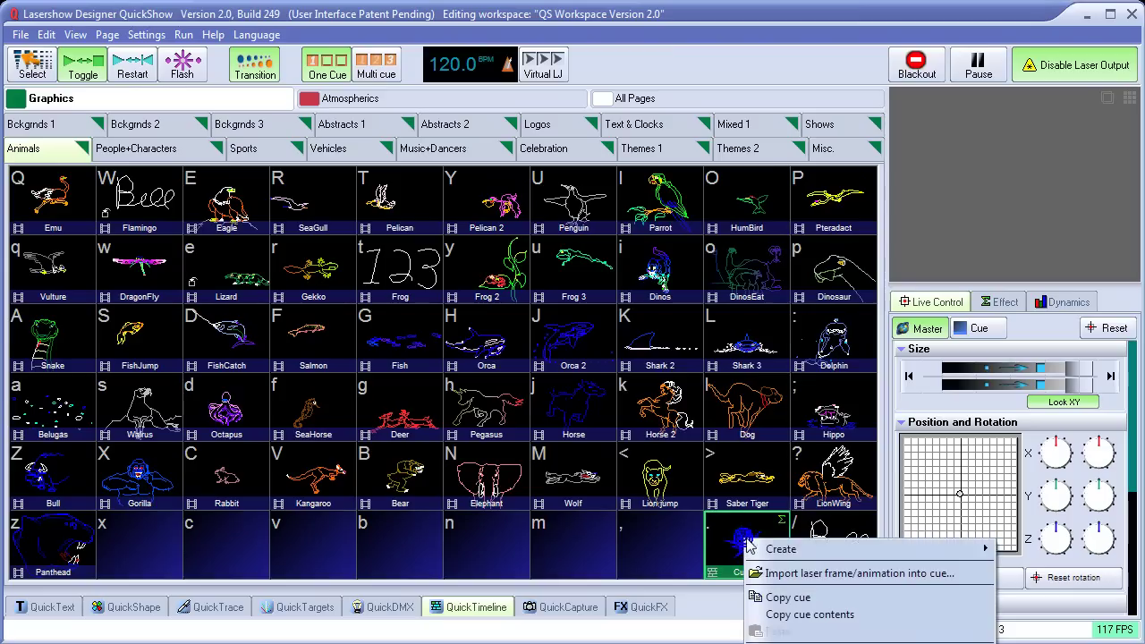
pyautogui.click(778, 633)
pyautogui.click(631, 253)
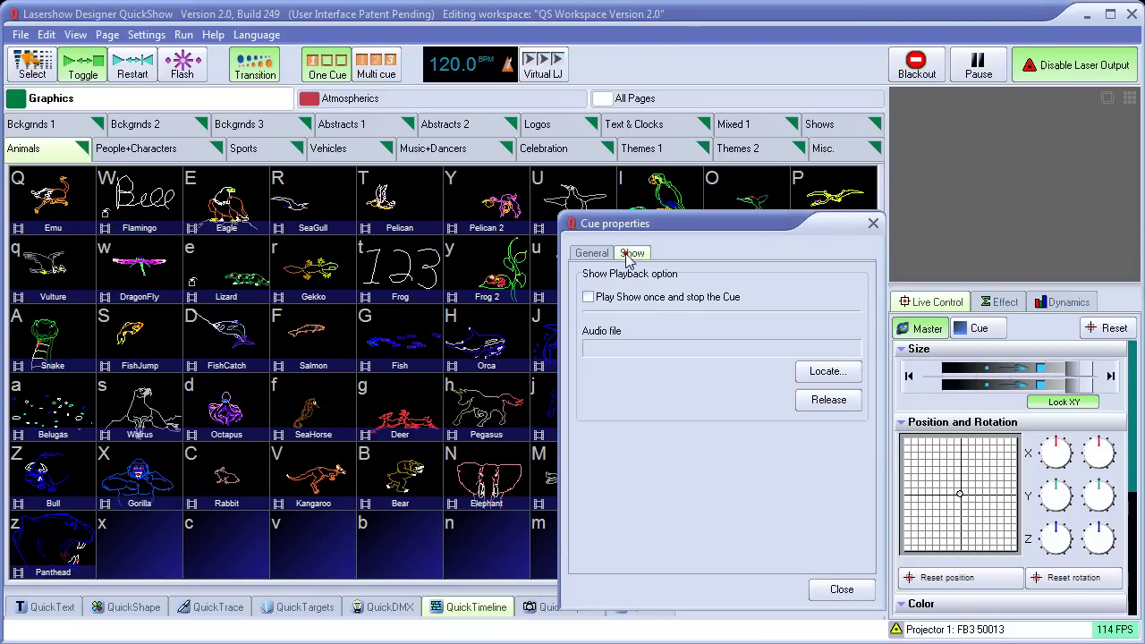
pyautogui.click(846, 588)
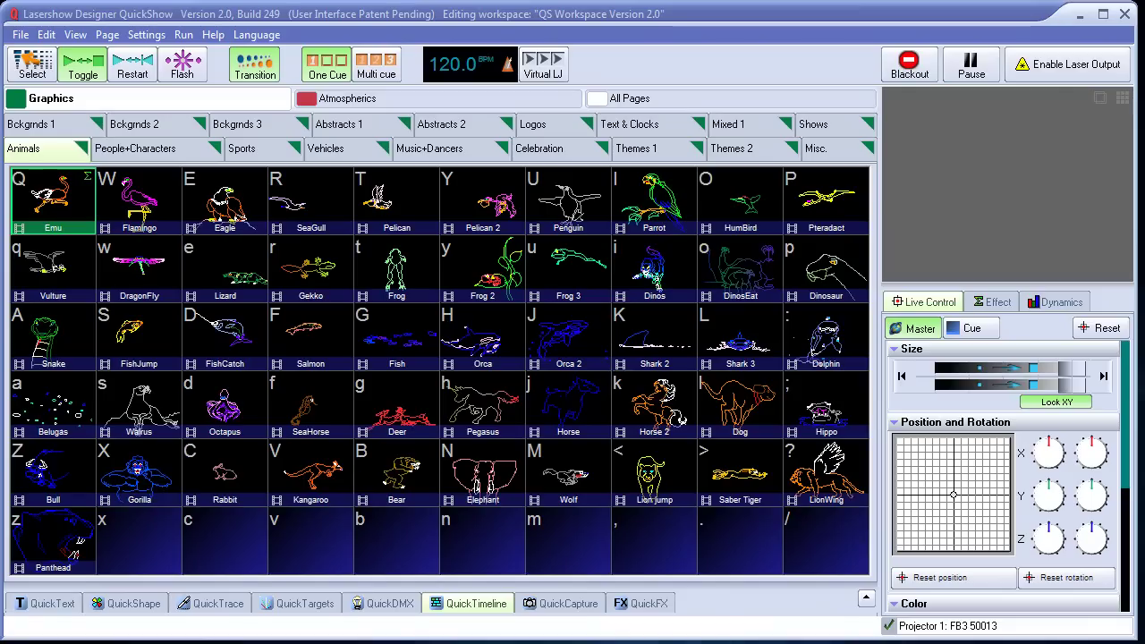
# Step: Open the empty QuickTimeline editor and enlarge its area below the cue grid
pyautogui.click(476, 605)
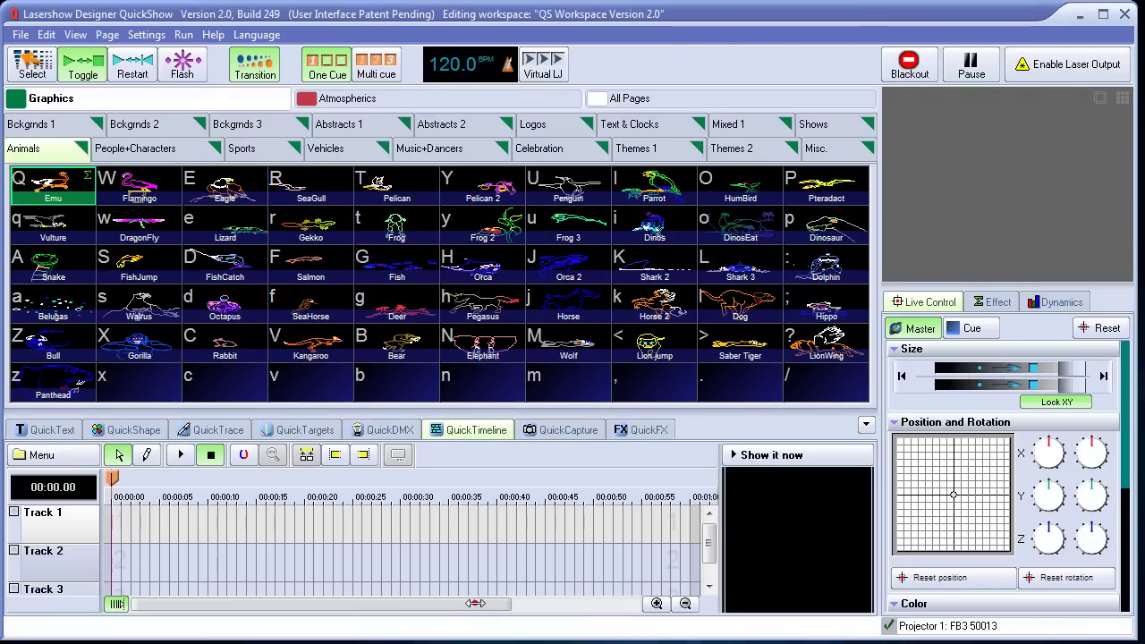
pyautogui.click(392, 413)
pyautogui.moveTo(393, 413); pyautogui.dragTo(392, 382)
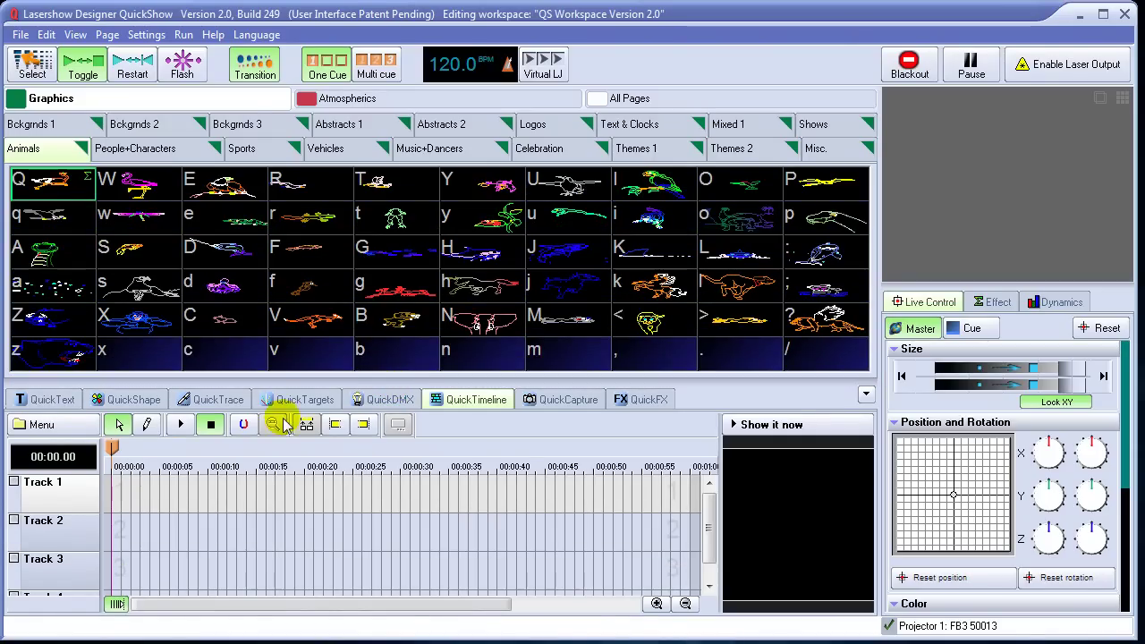
# Step: Load Showtime Tutorial.wav from the Tutorials folder under LD2000 on drive C as the timeline's audio track
pyautogui.click(63, 428)
pyautogui.click(79, 470)
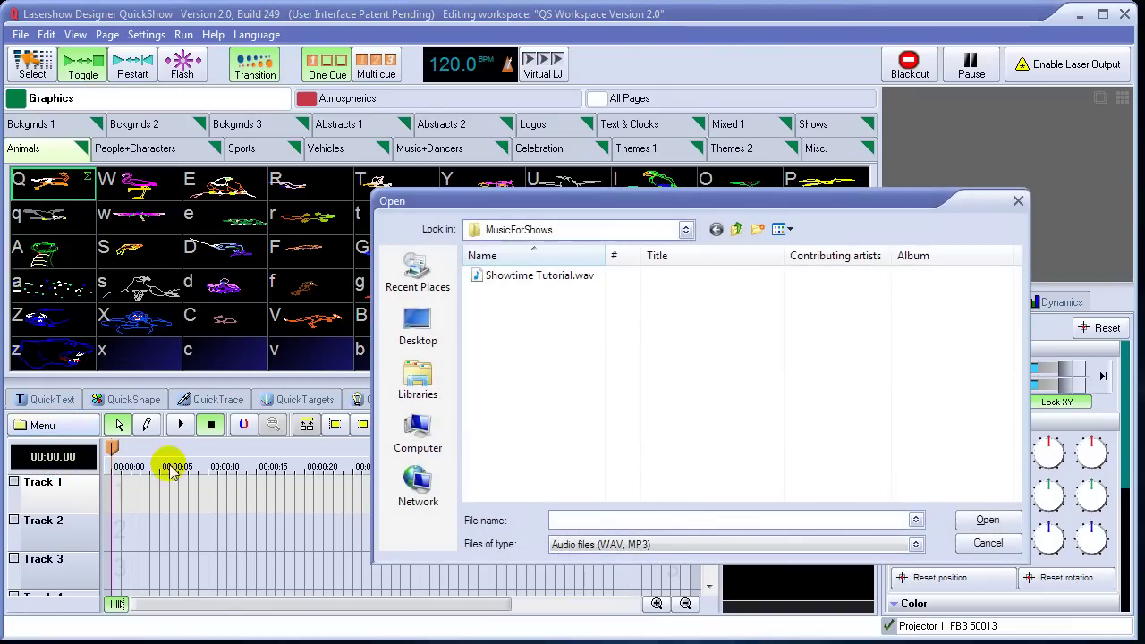
pyautogui.click(736, 229)
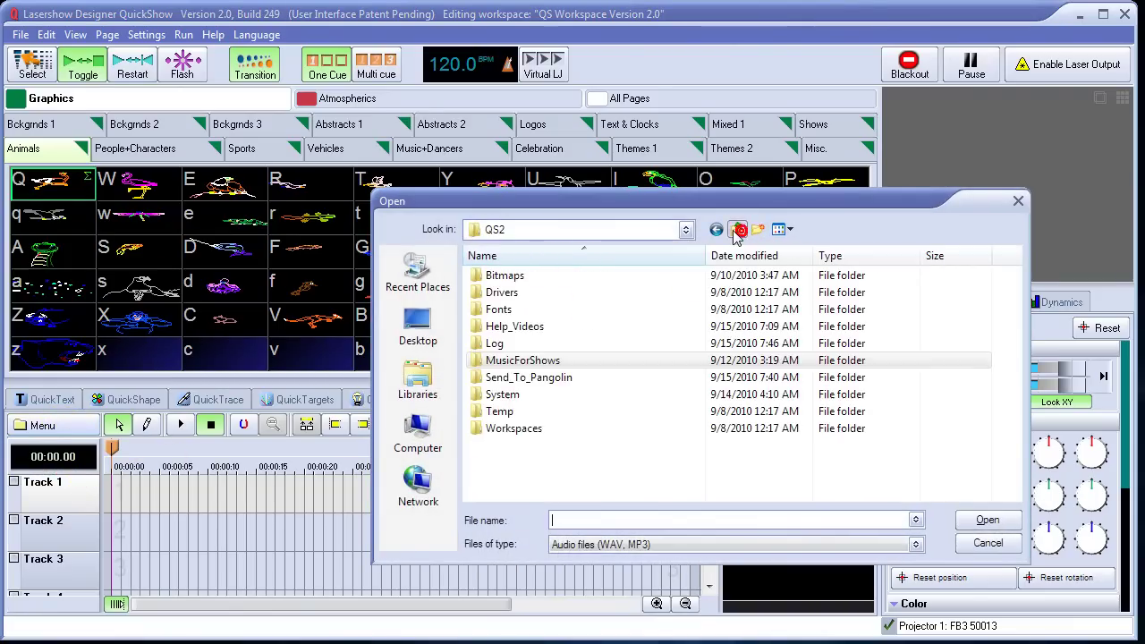
pyautogui.click(736, 229)
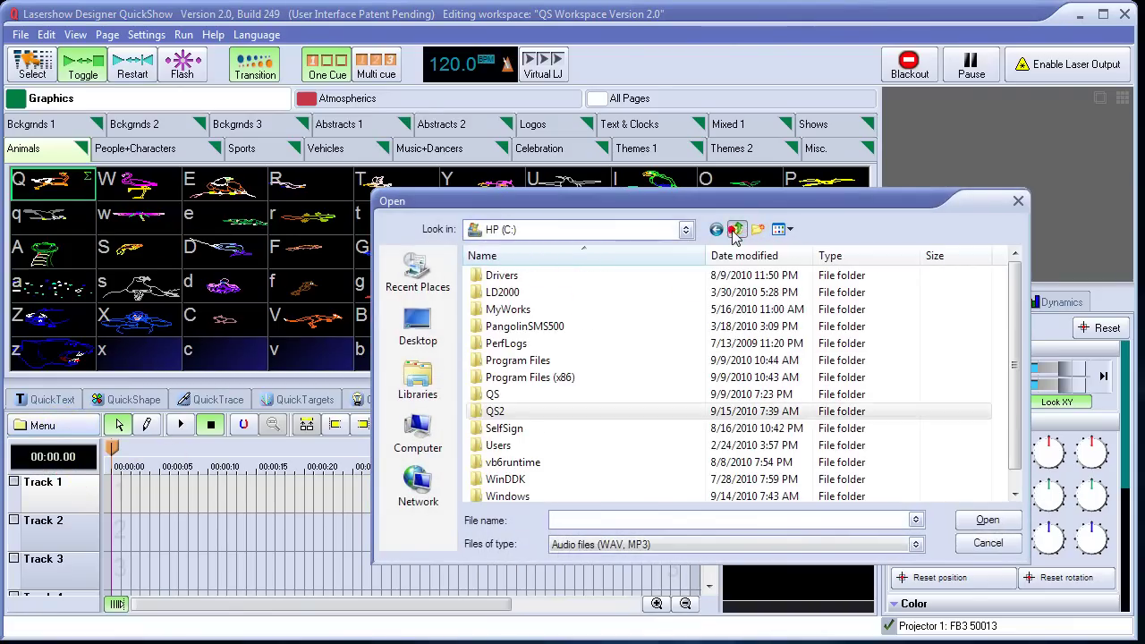
pyautogui.doubleClick(501, 291)
pyautogui.doubleClick(502, 446)
pyautogui.doubleClick(507, 363)
pyautogui.click(536, 277)
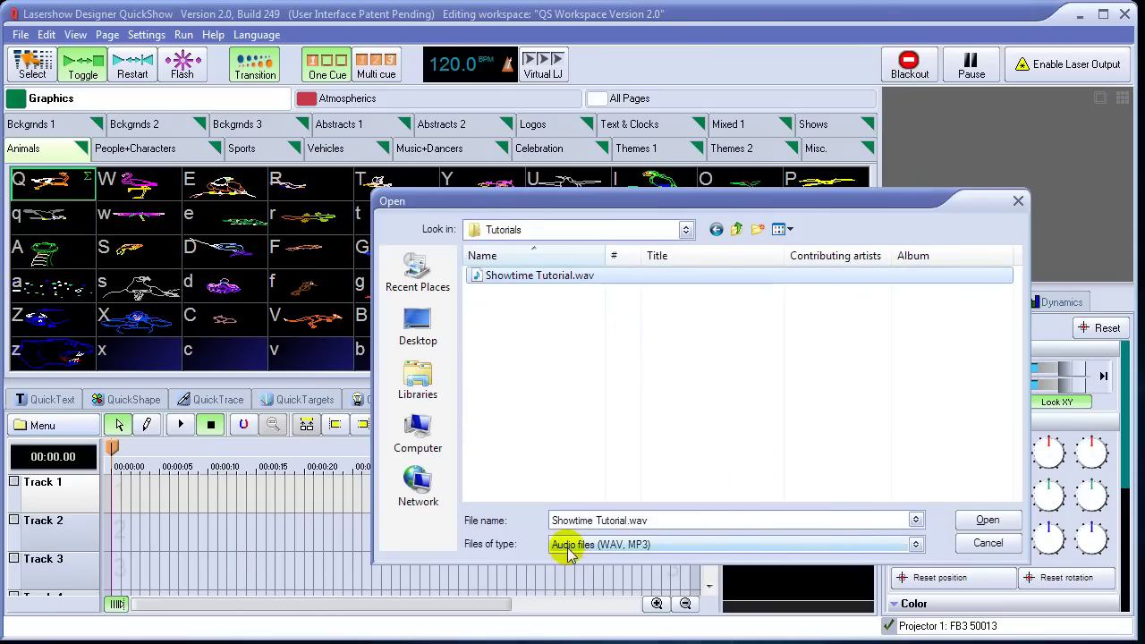
pyautogui.click(986, 520)
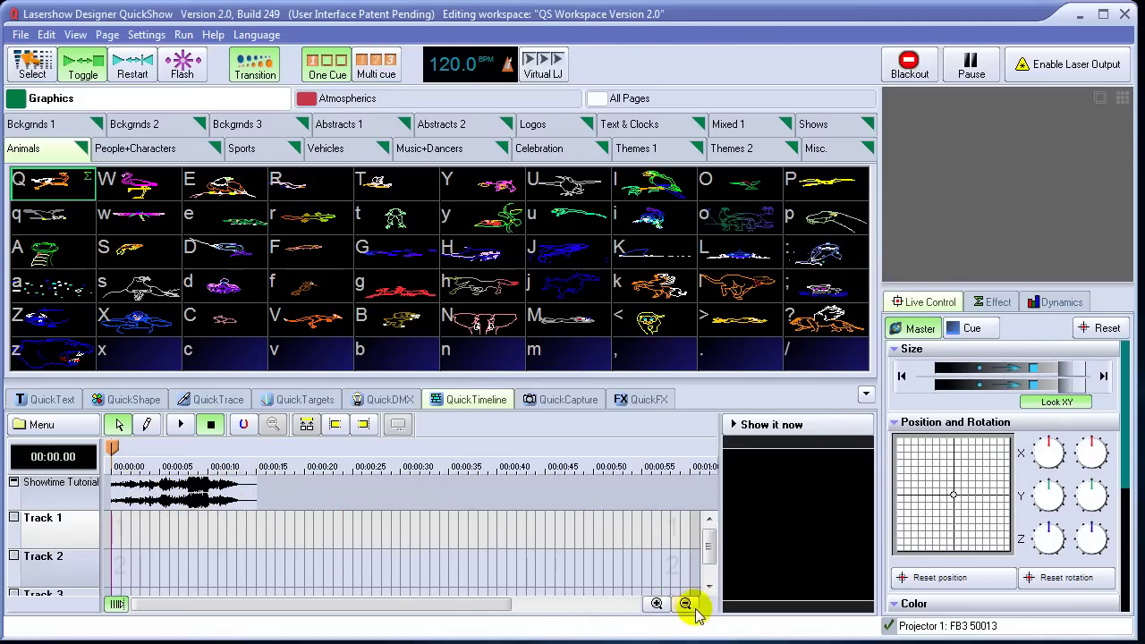
# Step: Switch cue clicks to Select mode and add an Emu event on Track 1 from 0 to about 3 seconds
pyautogui.click(657, 603)
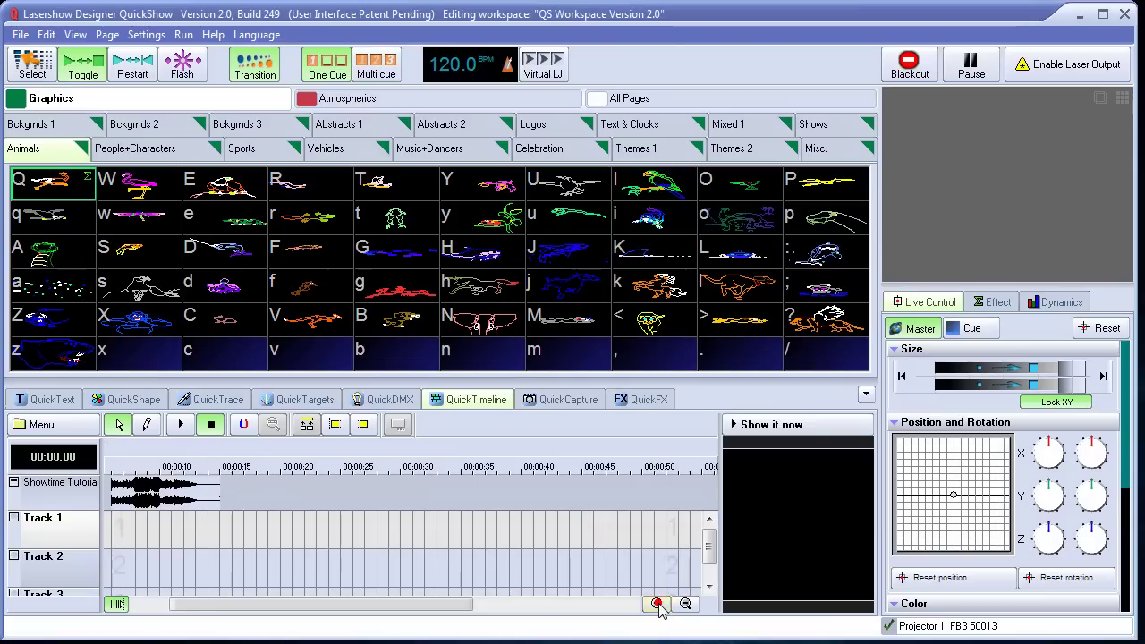
pyautogui.click(657, 604)
pyautogui.click(658, 604)
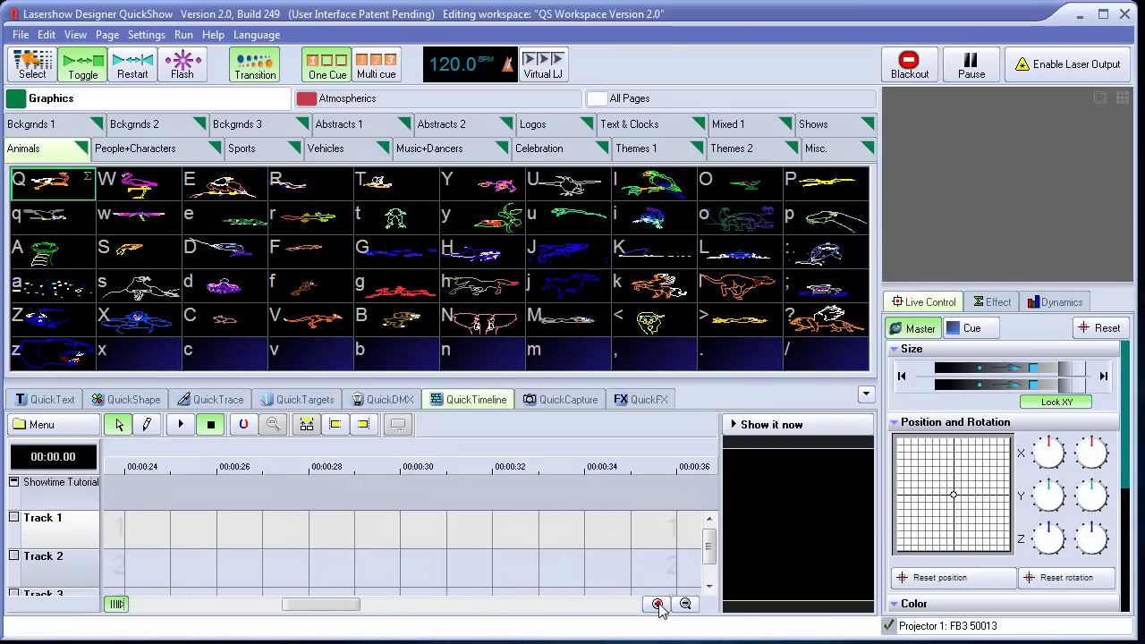
pyautogui.moveTo(324, 606); pyautogui.dragTo(145, 605)
pyautogui.moveTo(112, 455)
pyautogui.mouseDown()
pyautogui.moveTo(573, 455)
pyautogui.moveTo(271, 485)
pyautogui.moveTo(107, 470)
pyautogui.mouseUp()
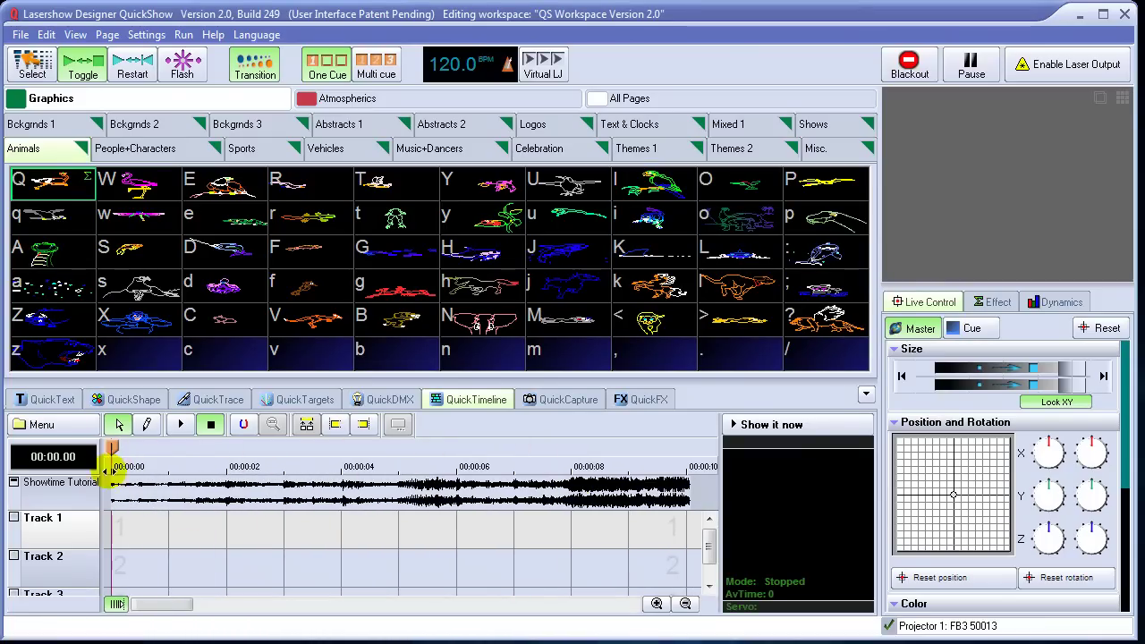
pyautogui.click(41, 77)
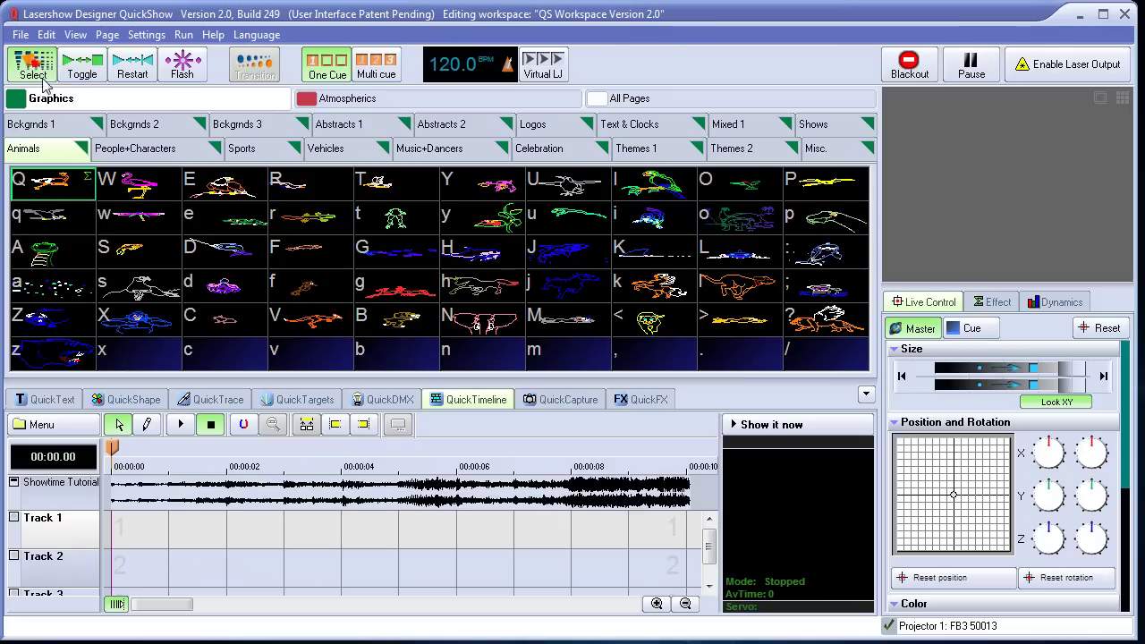
pyautogui.moveTo(130, 528); pyautogui.dragTo(288, 531)
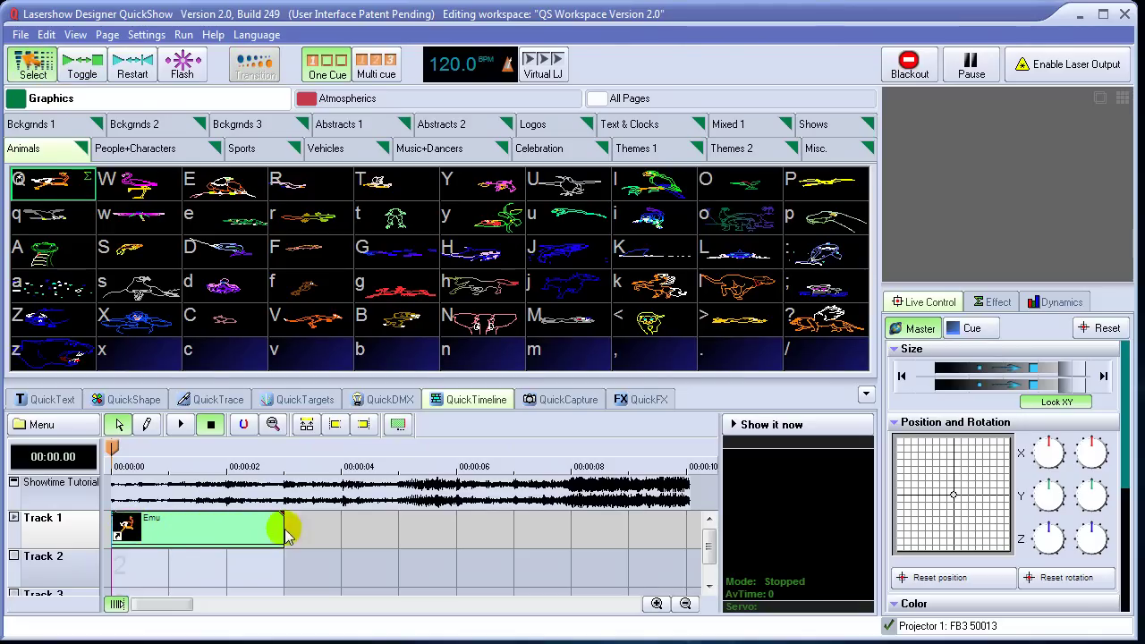
# Step: Add a Flamingo event on Track 2 from about 2 to 6 seconds, fading the Emu out and the Flamingo in
pyautogui.moveTo(151, 189); pyautogui.dragTo(240, 438)
pyautogui.moveTo(248, 567); pyautogui.dragTo(443, 578)
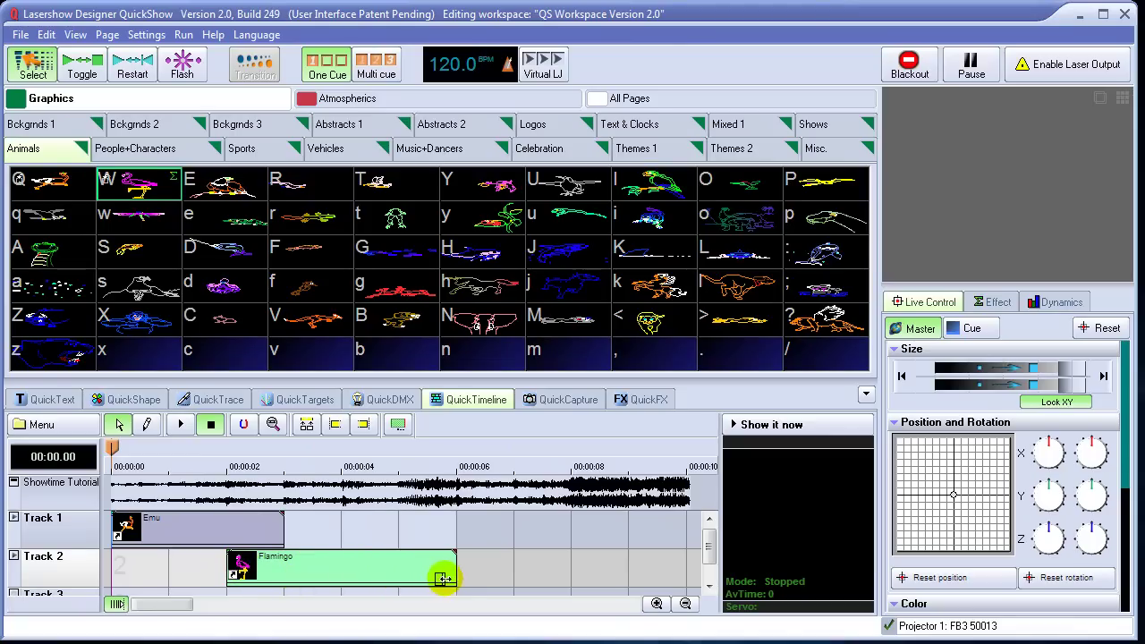
pyautogui.click(279, 514)
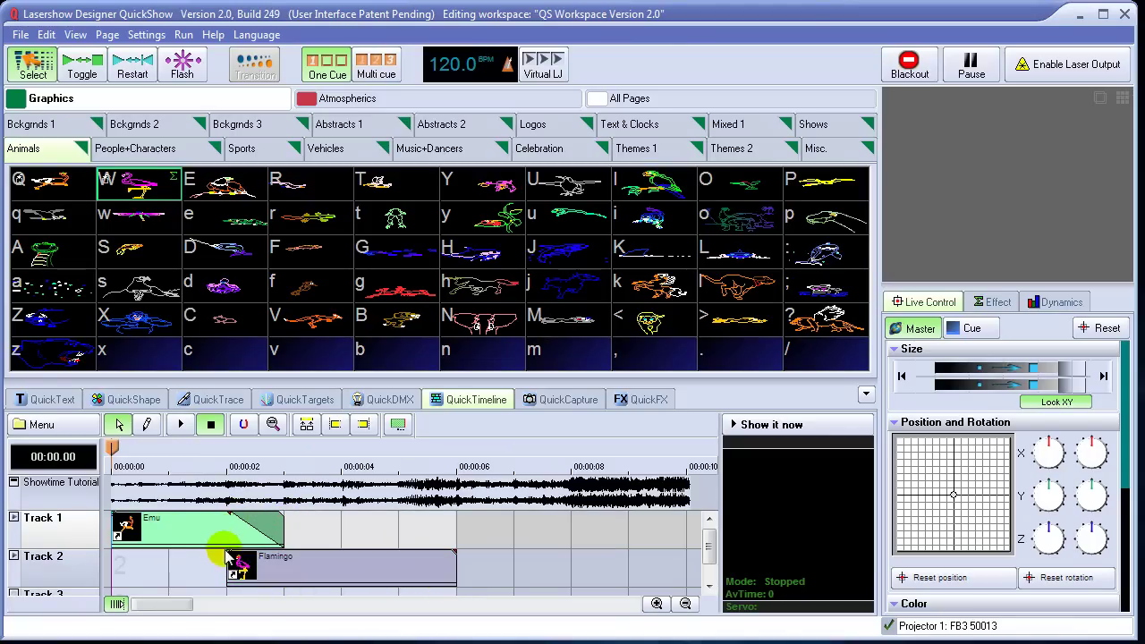
pyautogui.click(230, 551)
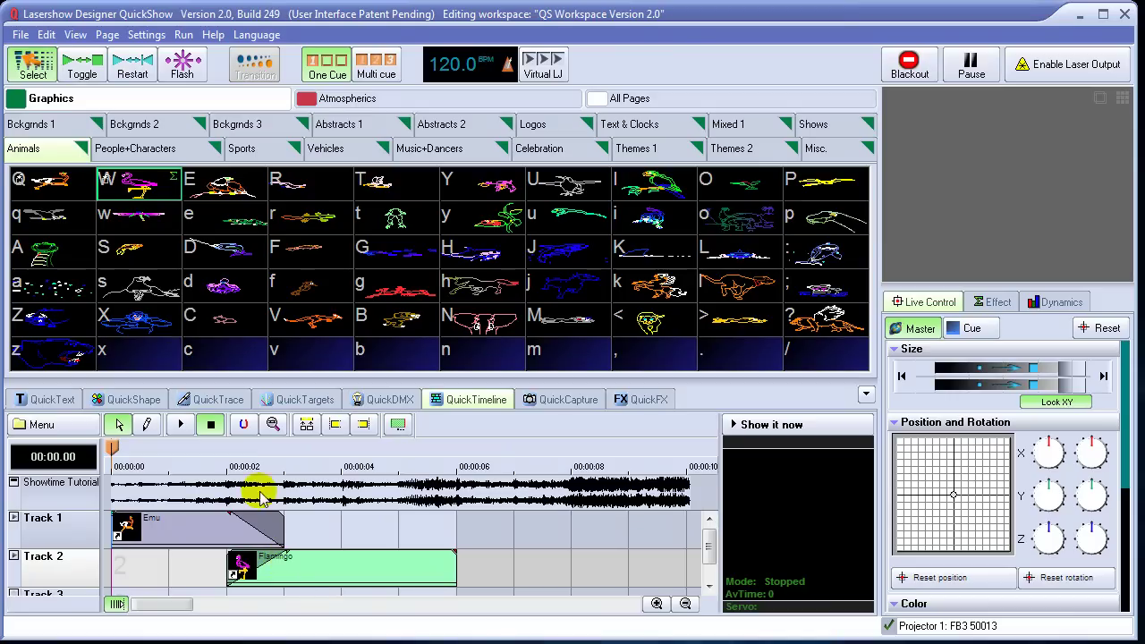
# Step: Play the timeline from the start to preview the Emu and Flamingo crossfade, and stop it
pyautogui.moveTo(232, 466); pyautogui.dragTo(110, 461)
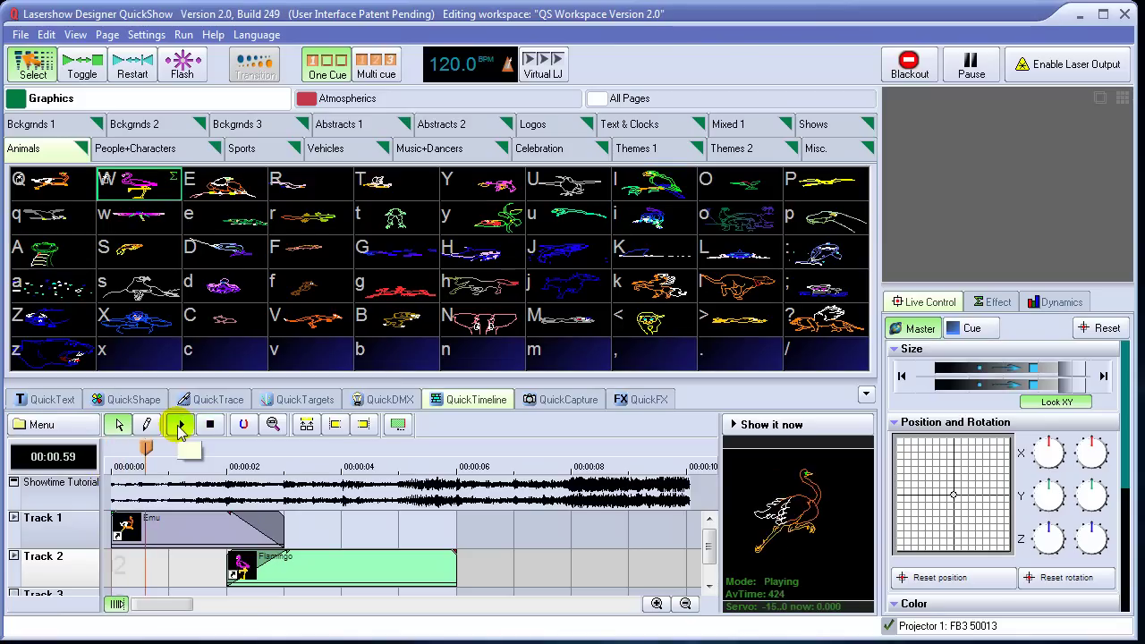
pyautogui.click(211, 424)
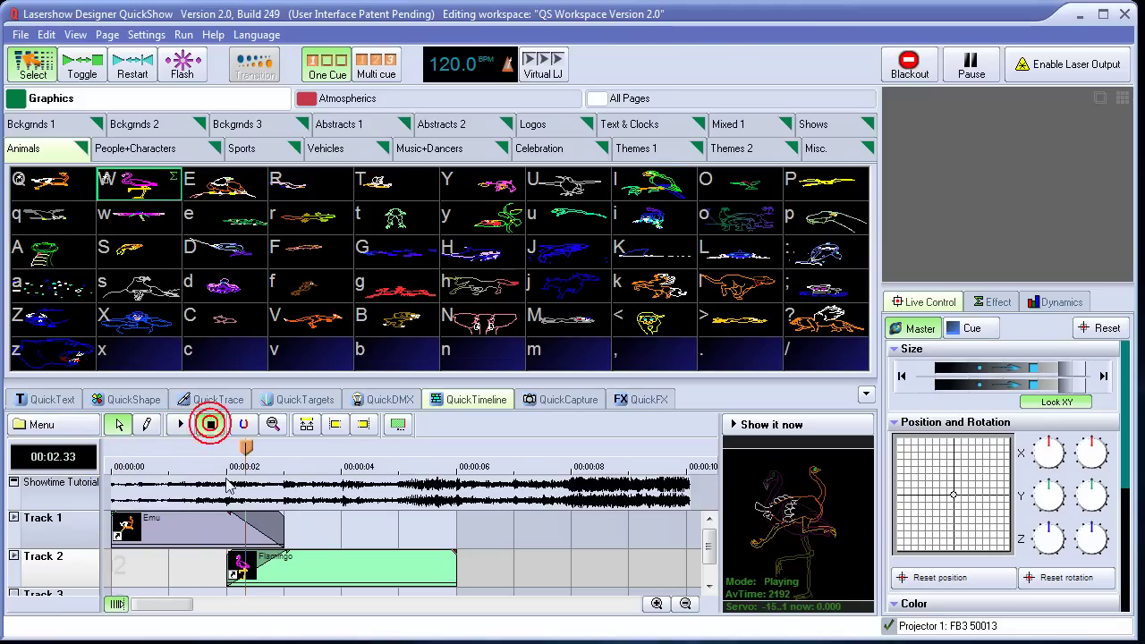
# Step: Set the Emu event to time based, looping animation at 10 frames per second and preview the timeline
pyautogui.click(200, 527)
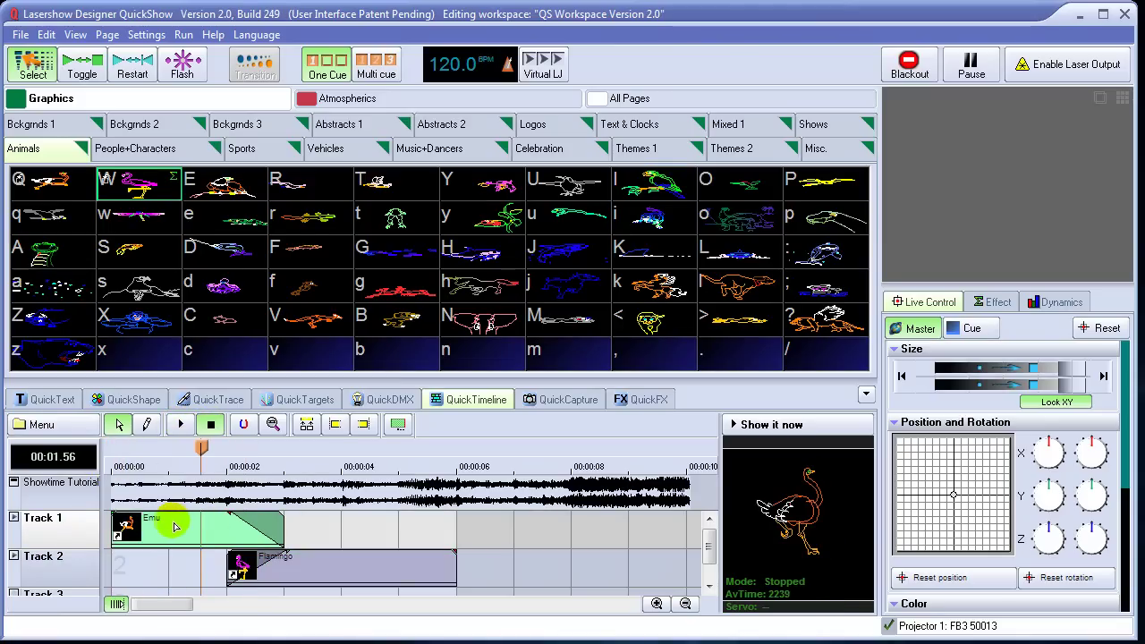
pyautogui.rightClick(175, 526)
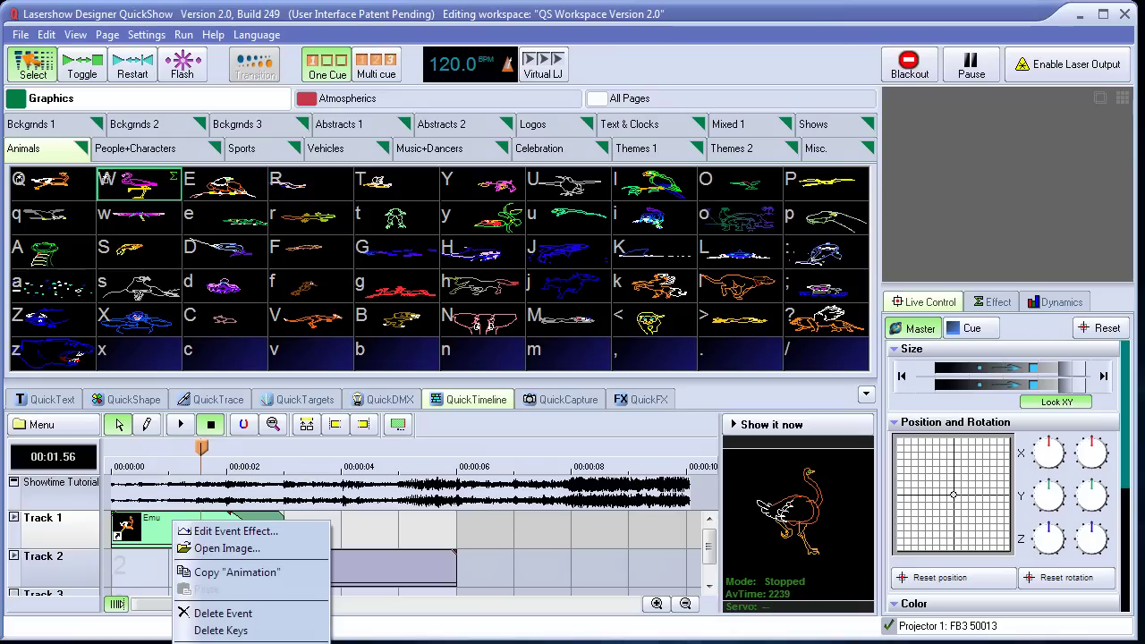
pyautogui.click(147, 523)
pyautogui.click(398, 424)
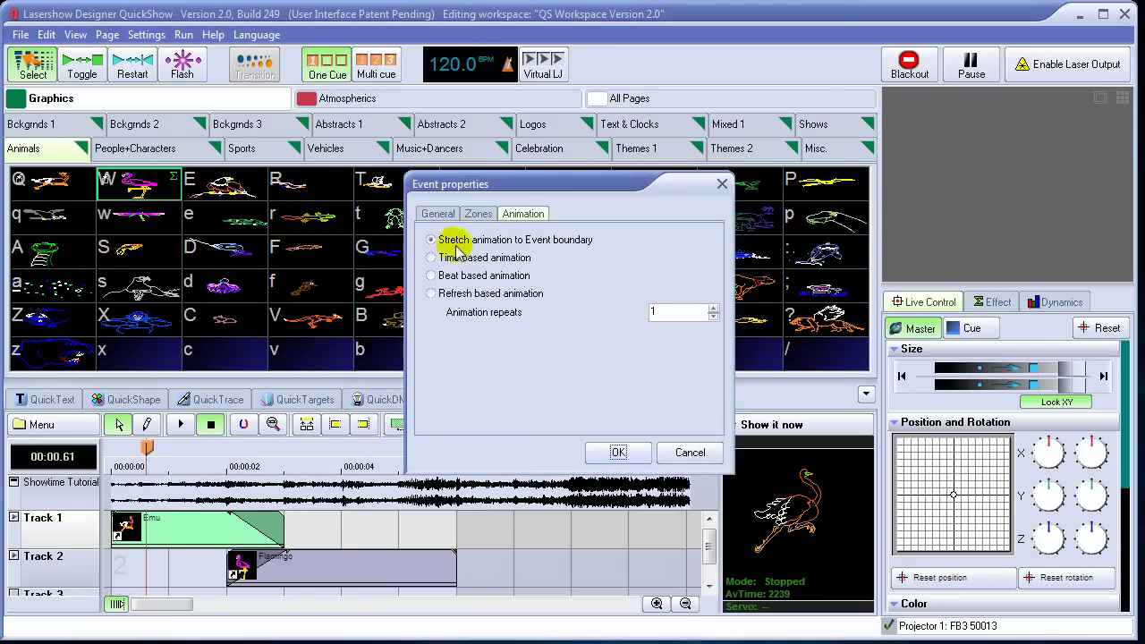
pyautogui.click(433, 257)
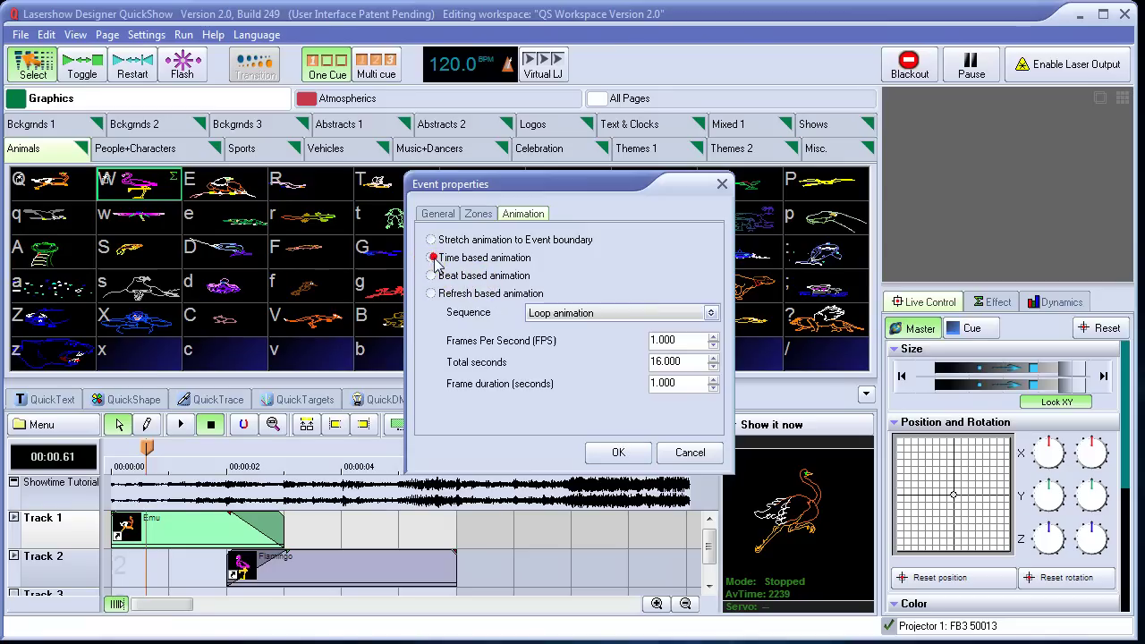
pyautogui.doubleClick(688, 341)
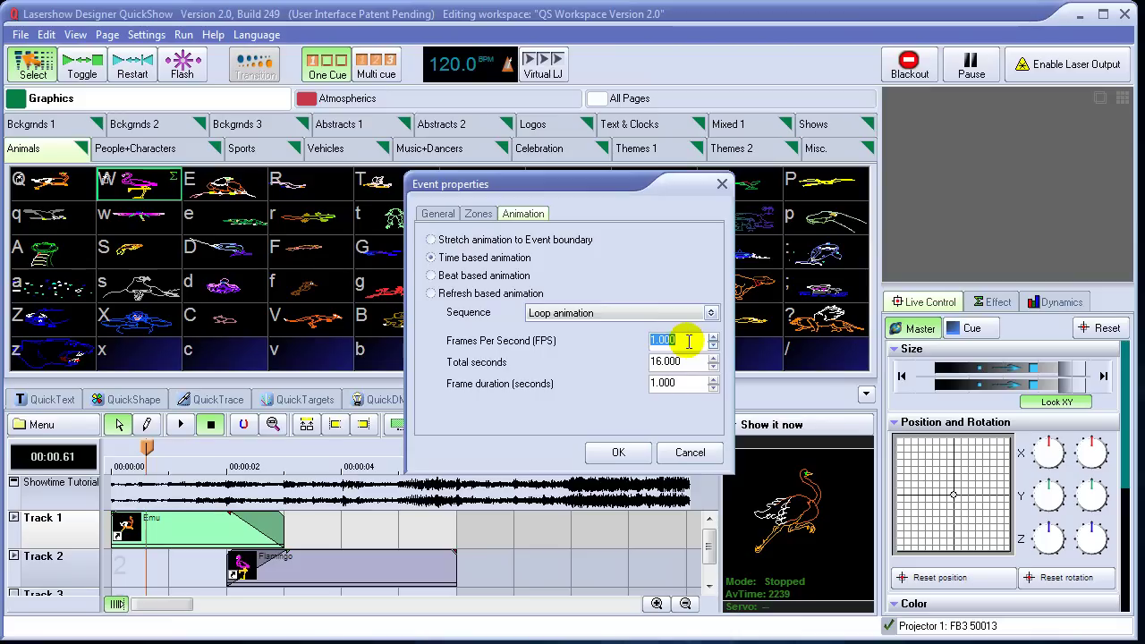
pyautogui.write('10')
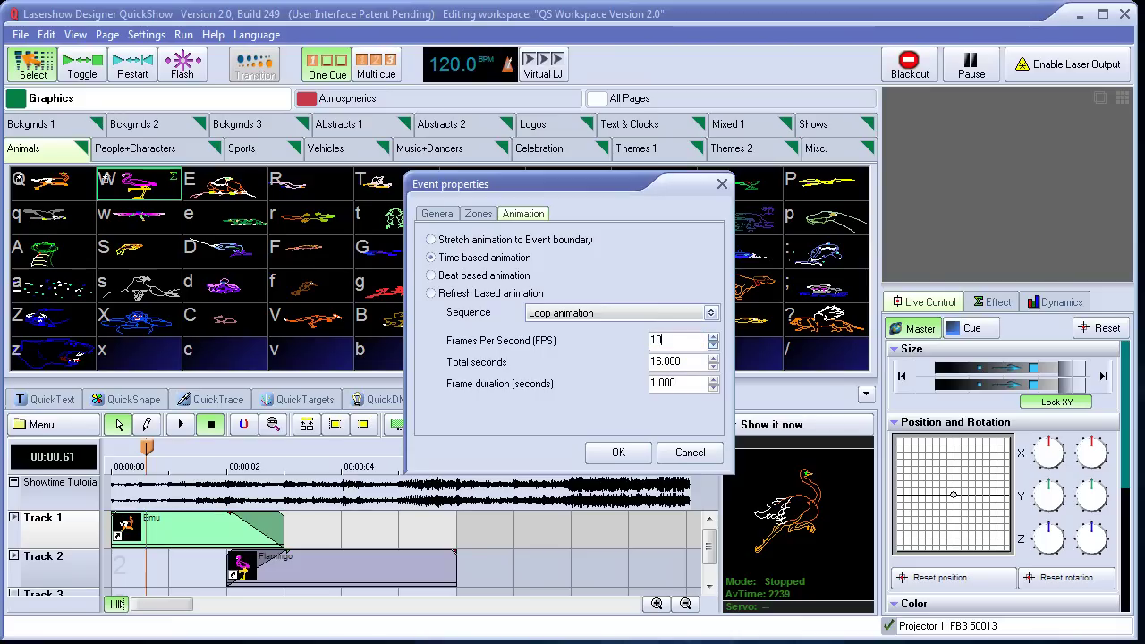
pyautogui.click(690, 347)
pyautogui.click(618, 451)
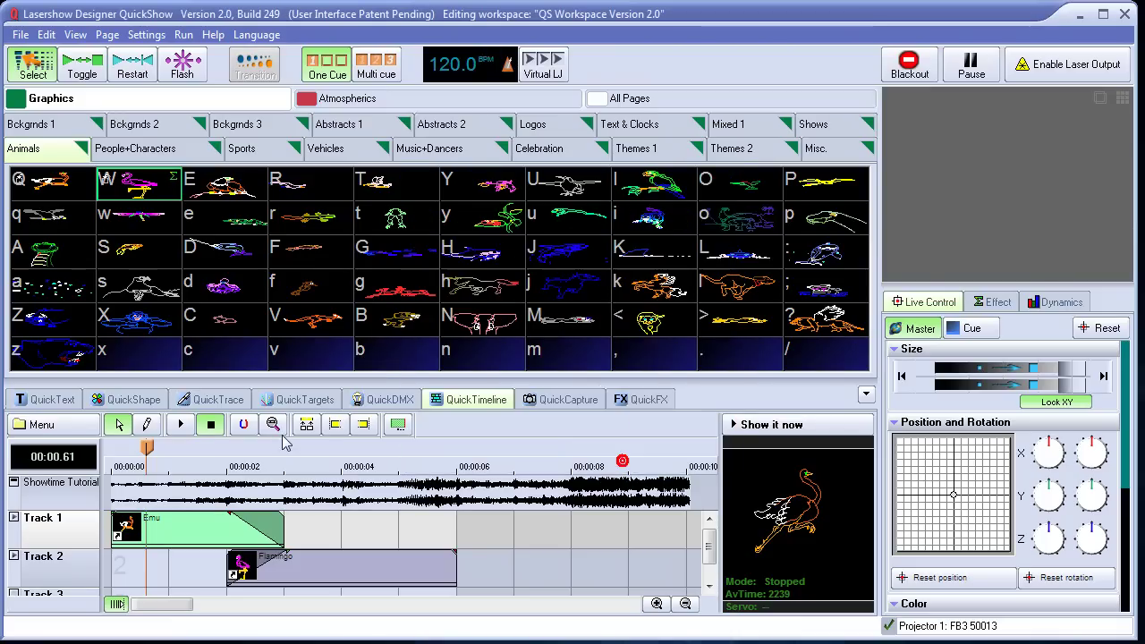
pyautogui.click(179, 424)
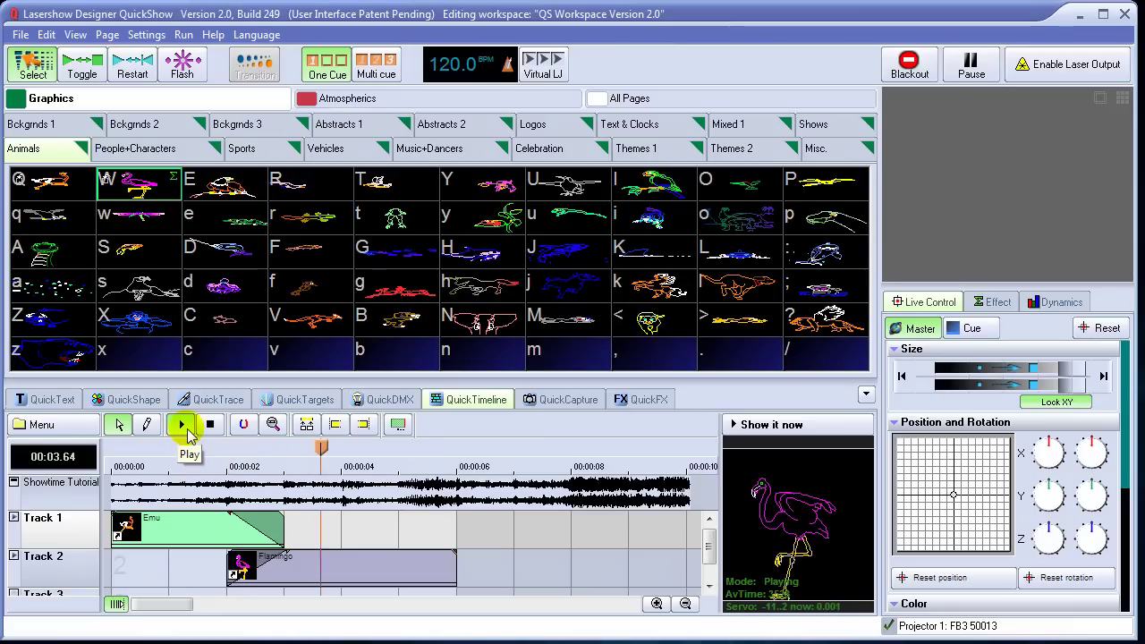
pyautogui.click(210, 427)
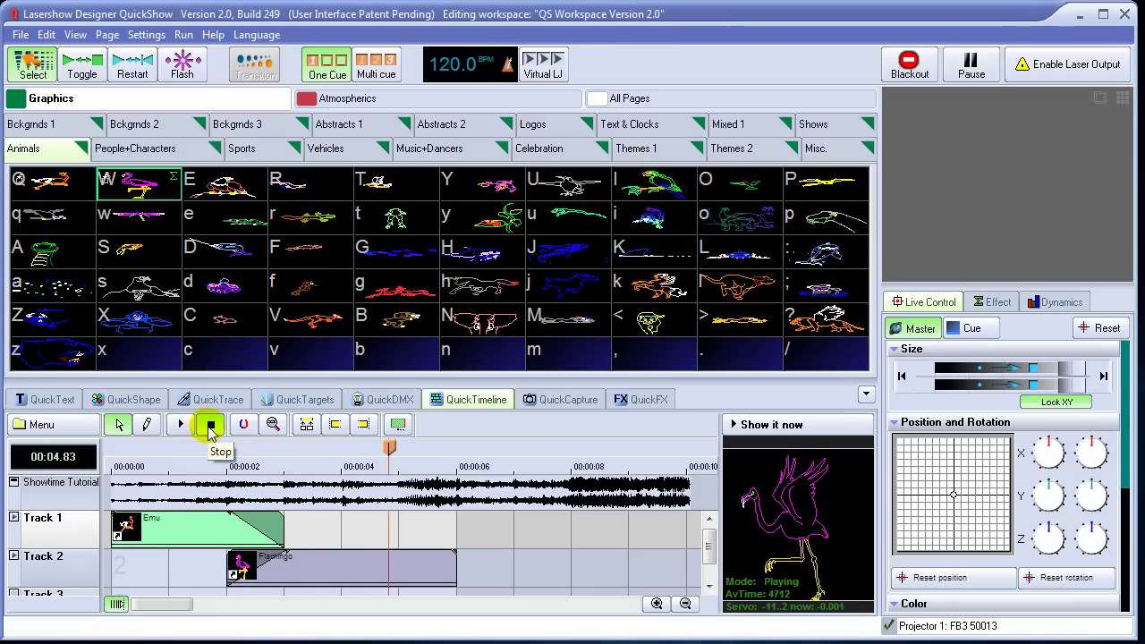
# Step: In the Emu event's effect editor, shrink the emu and move it to position -69, 64 at the 0% time mark
pyautogui.doubleClick(190, 527)
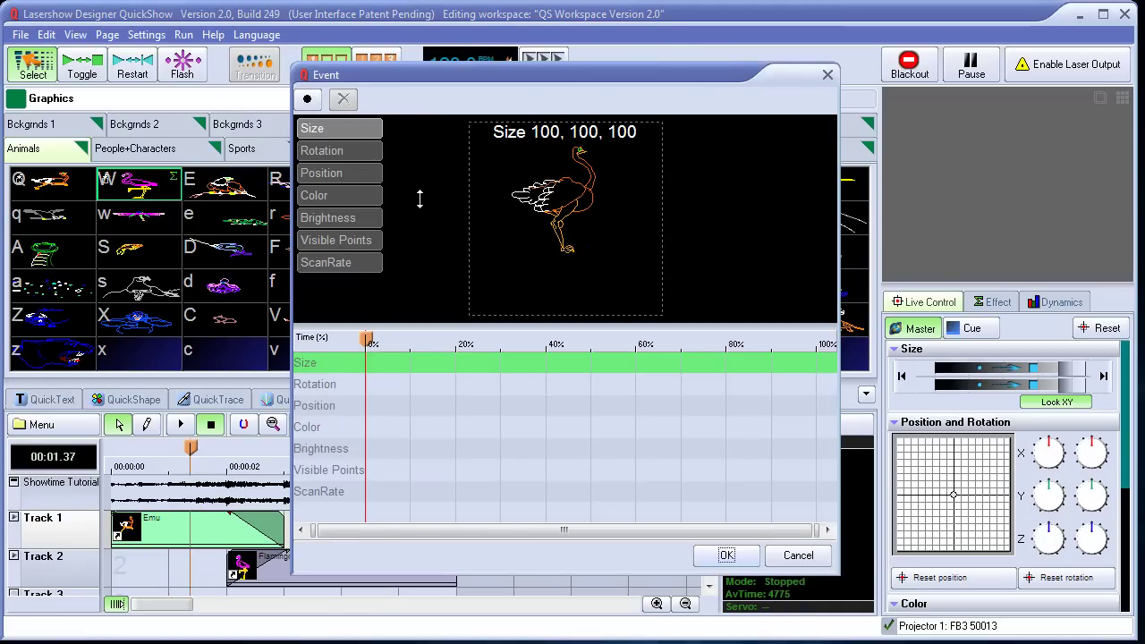
pyautogui.moveTo(566, 183); pyautogui.dragTo(501, 166)
pyautogui.click(340, 173)
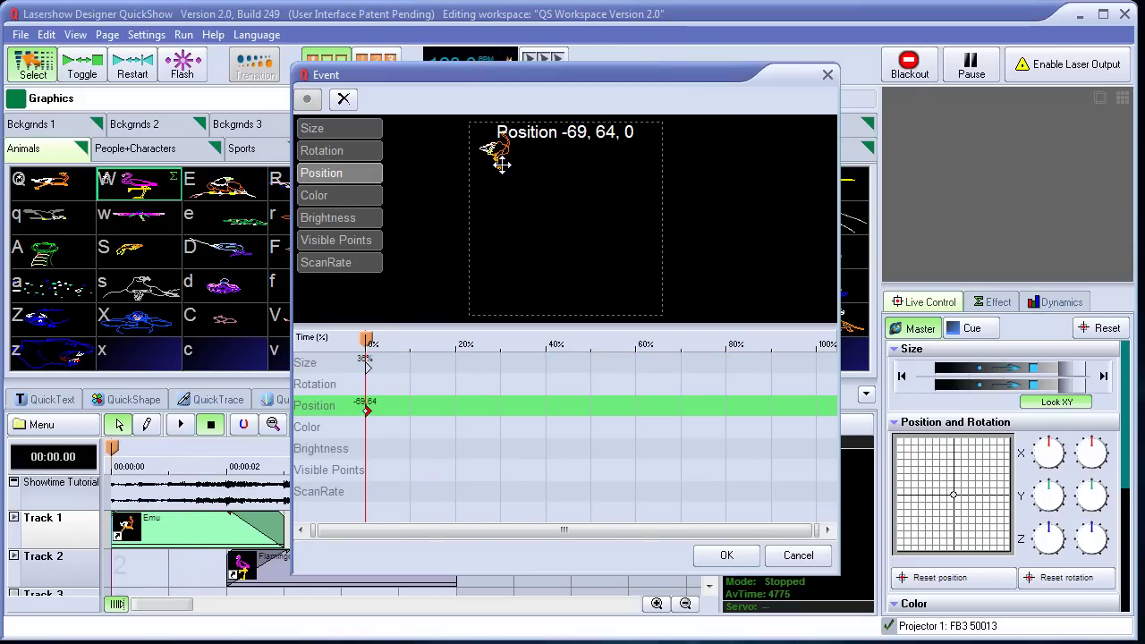
# Step: Add emu keyframes at about the 80% time mark with position 2, -3 and size 117%
pyautogui.moveTo(364, 339); pyautogui.dragTo(730, 346)
pyautogui.moveTo(507, 152); pyautogui.dragTo(572, 159)
pyautogui.click(357, 134)
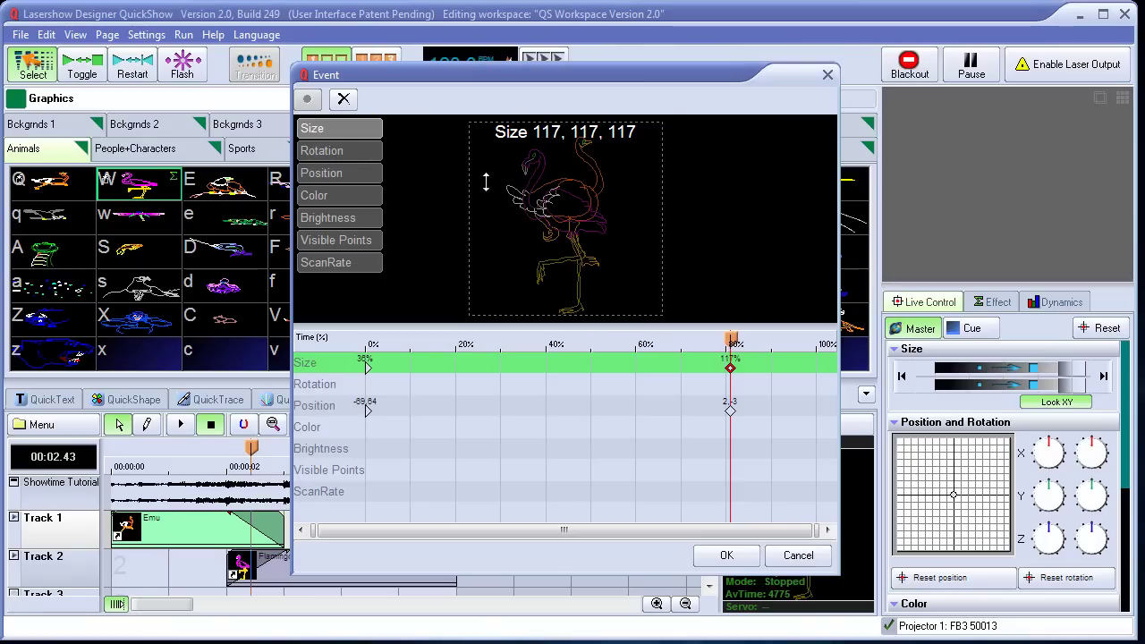
pyautogui.click(338, 175)
pyautogui.click(337, 131)
pyautogui.click(340, 174)
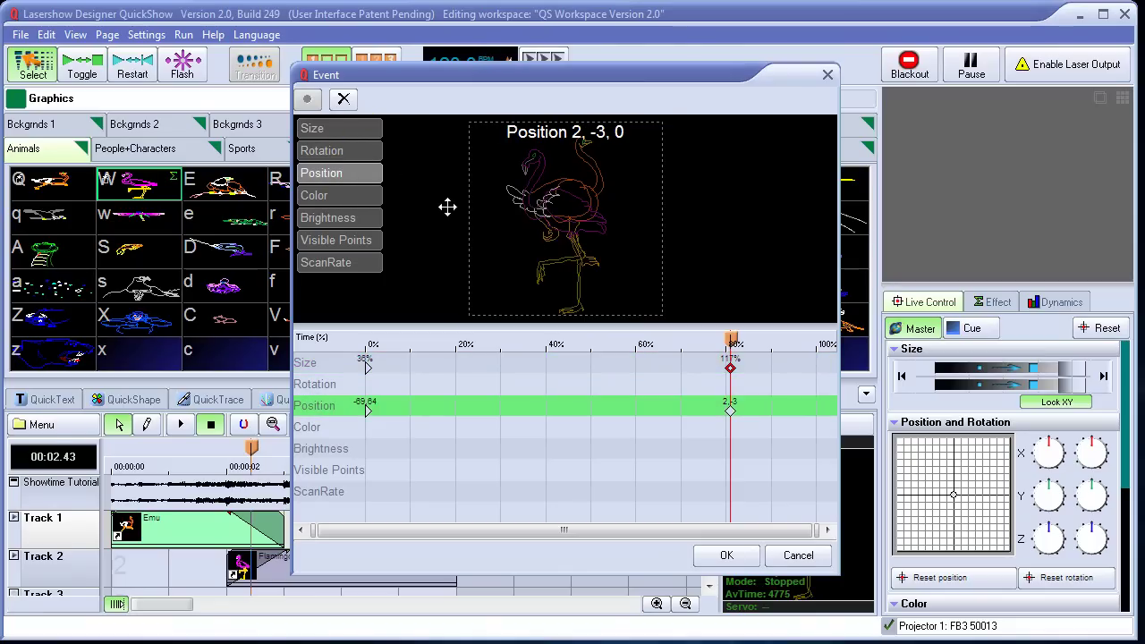
pyautogui.moveTo(731, 342)
pyautogui.mouseDown()
pyautogui.moveTo(614, 340)
pyautogui.moveTo(733, 352)
pyautogui.mouseUp()
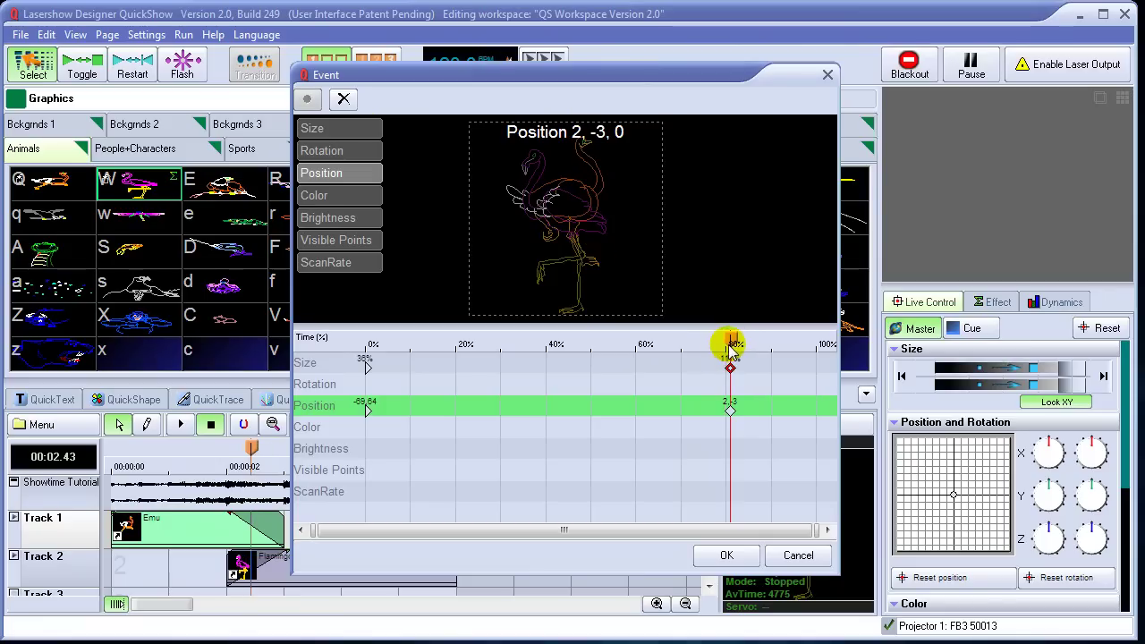
# Step: Adjust the emu's keys near the 80% mark to position -2, -2 and size 93%
pyautogui.doubleClick(554, 205)
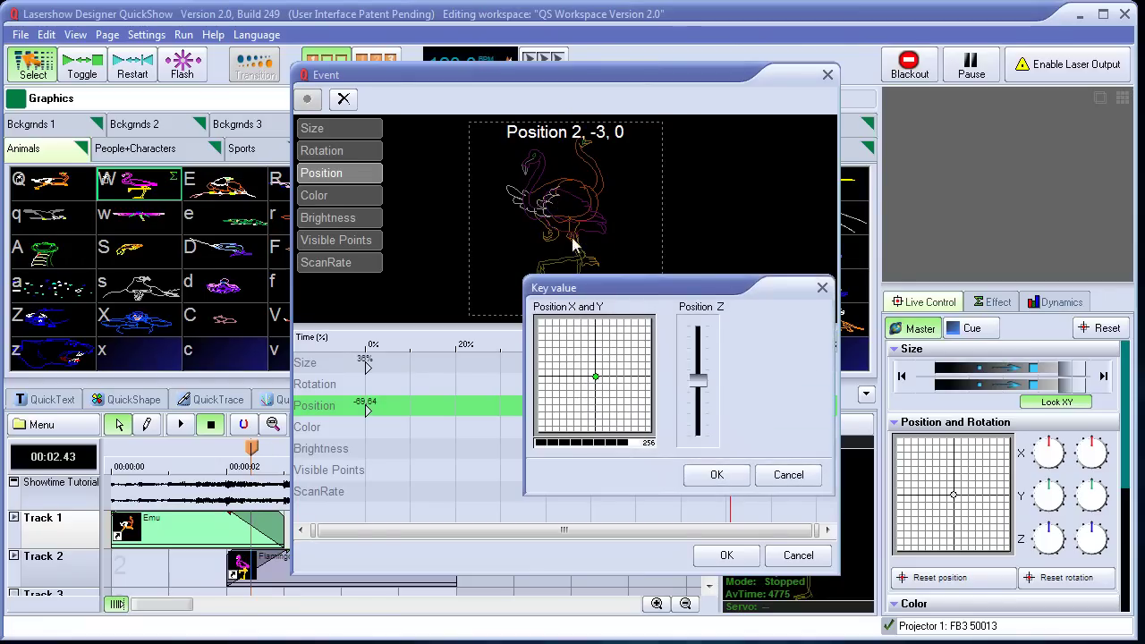
pyautogui.moveTo(594, 377)
pyautogui.mouseDown()
pyautogui.moveTo(585, 384)
pyautogui.moveTo(593, 376)
pyautogui.mouseUp()
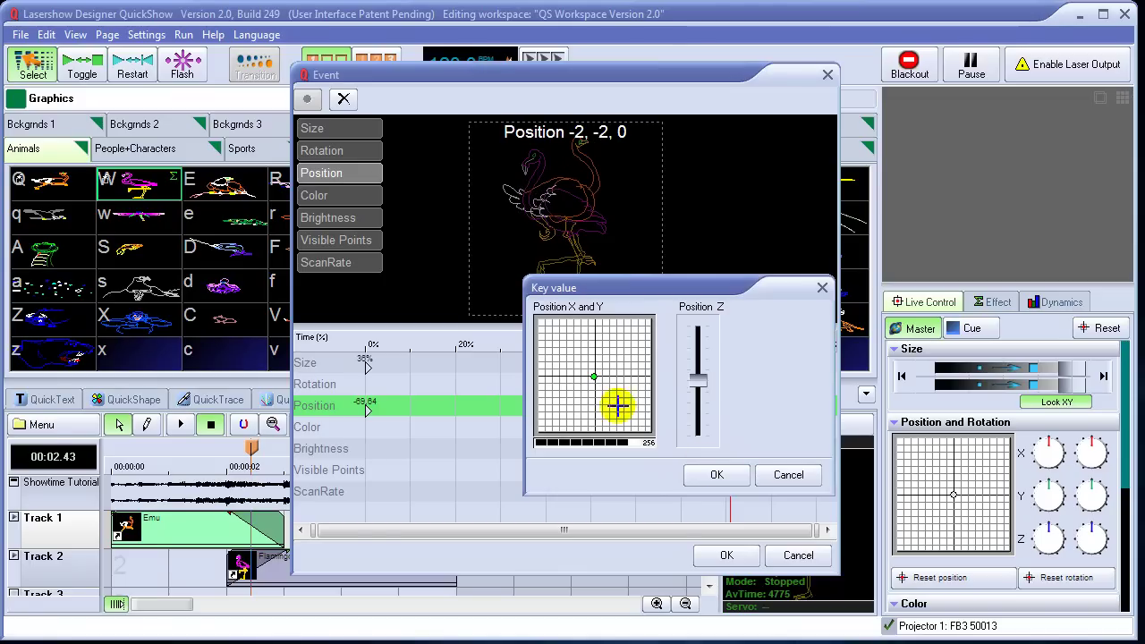
pyautogui.click(716, 474)
pyautogui.click(338, 131)
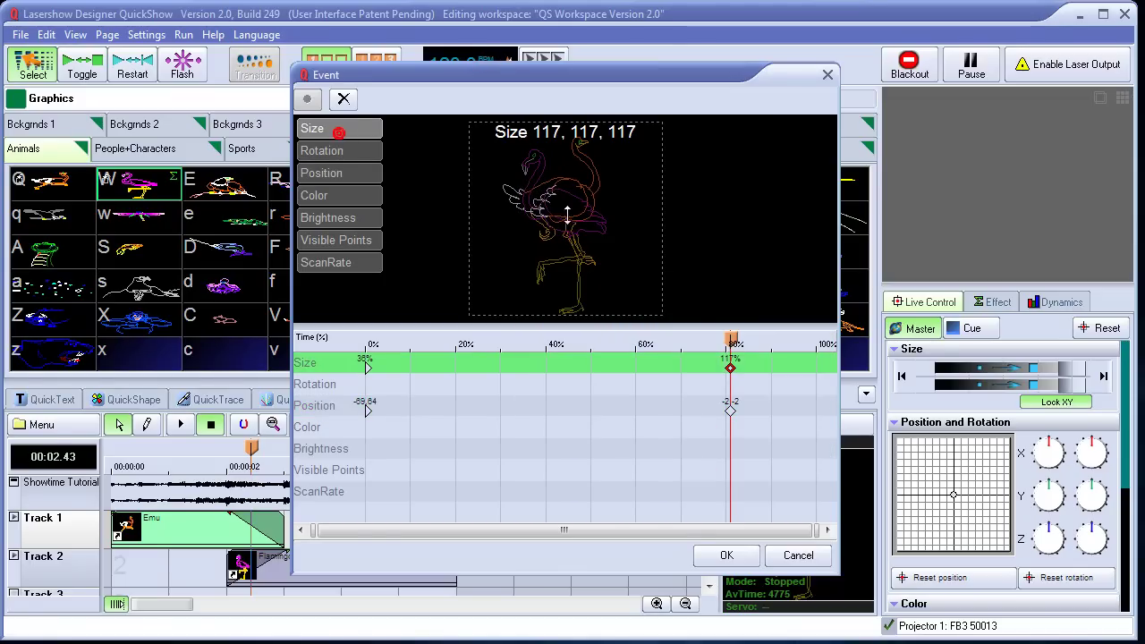
pyautogui.click(575, 204)
pyautogui.moveTo(736, 320); pyautogui.dragTo(322, 349)
pyautogui.click(716, 474)
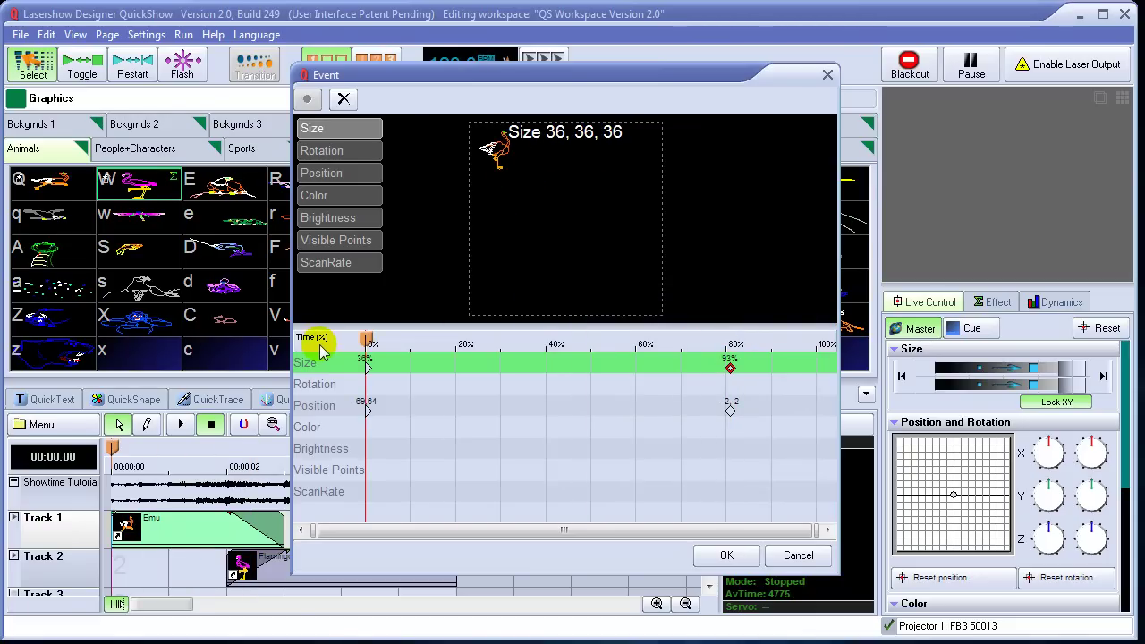
# Step: Add a red color key of 100:2:0 to the emu at the 0% time mark
pyautogui.click(340, 204)
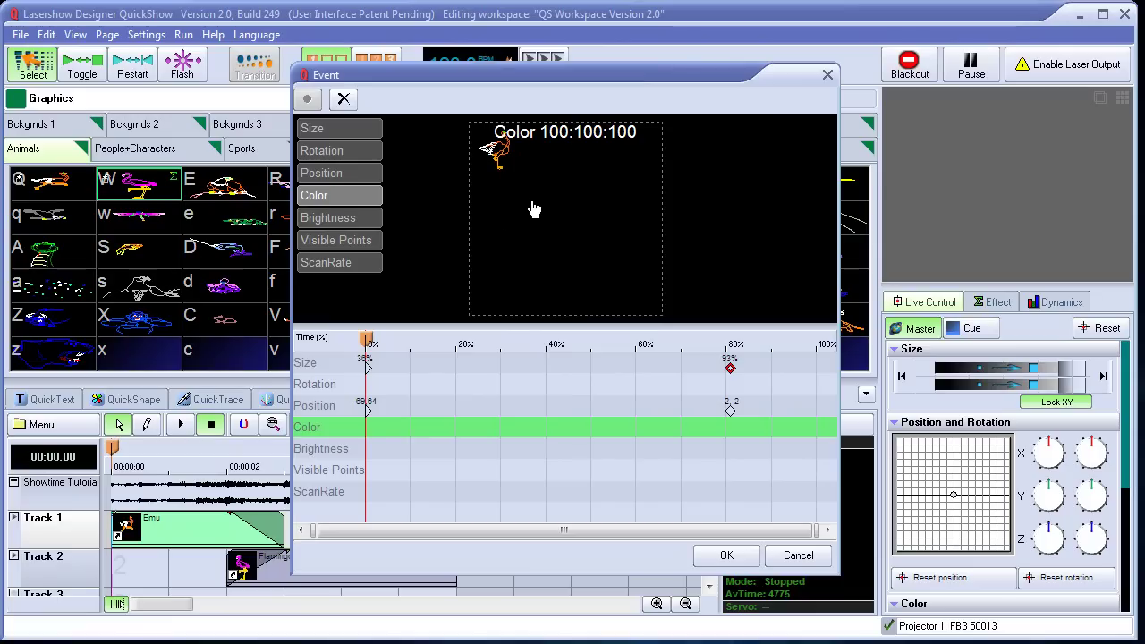
pyautogui.click(533, 208)
pyautogui.moveTo(593, 367); pyautogui.dragTo(542, 376)
pyautogui.click(713, 476)
# Step: Add a green color key of 0:100:30 to the emu at about the 80% time mark
pyautogui.moveTo(366, 343); pyautogui.dragTo(735, 364)
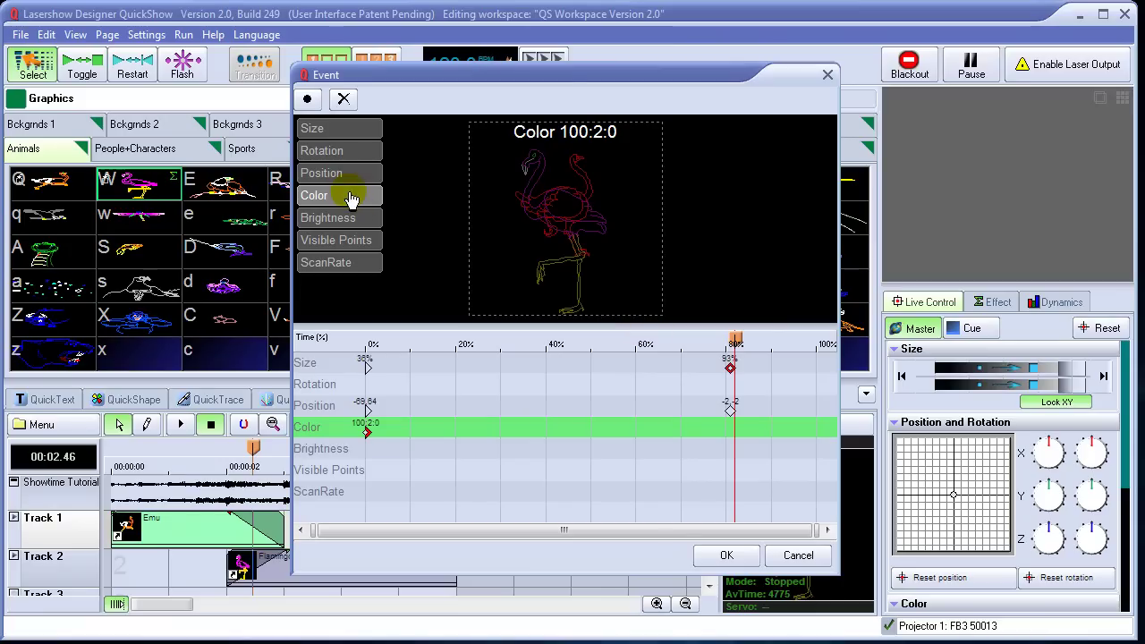
pyautogui.click(506, 208)
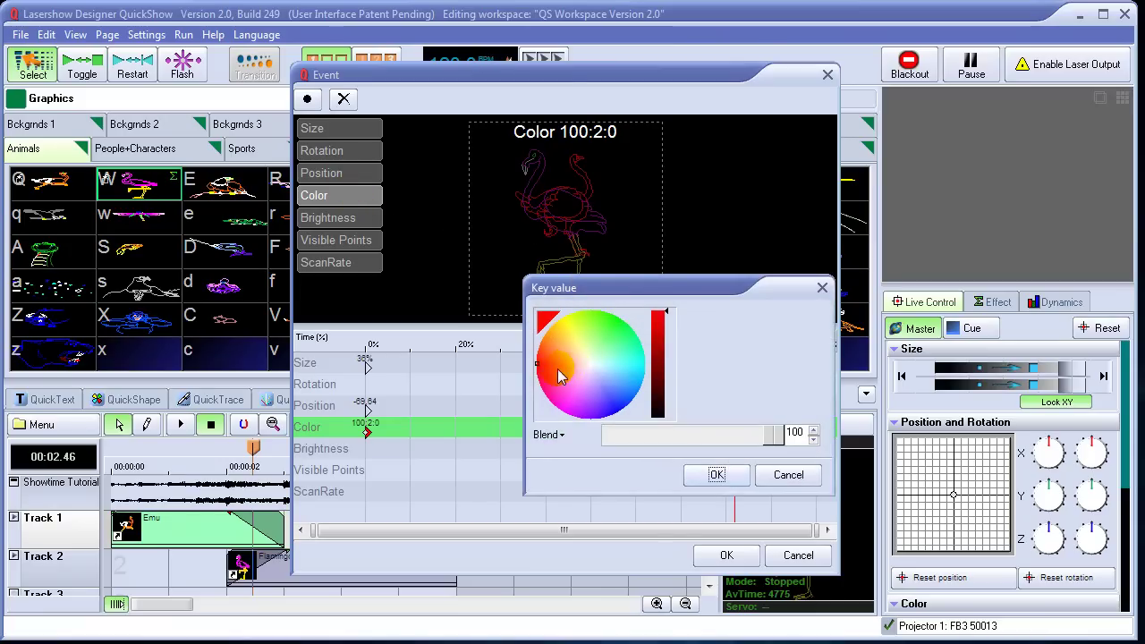
pyautogui.moveTo(538, 367); pyautogui.dragTo(640, 340)
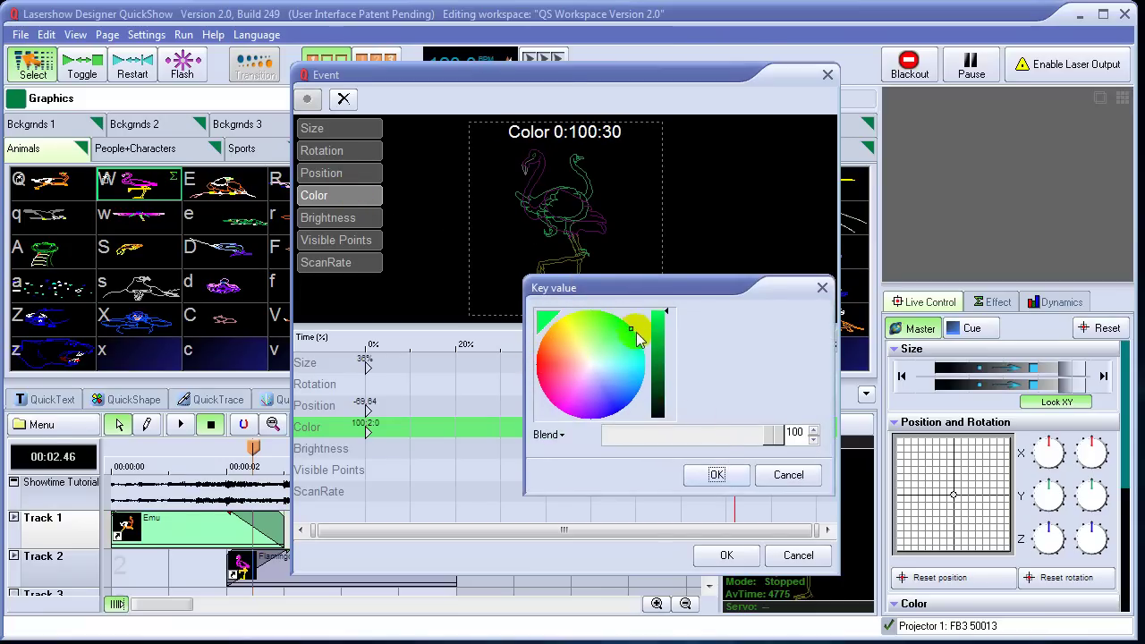
pyautogui.click(716, 474)
# Step: Align the green color key in time with the second size and position keys and accept the event effect
pyautogui.moveTo(736, 343)
pyautogui.mouseDown()
pyautogui.moveTo(373, 340)
pyautogui.moveTo(736, 353)
pyautogui.mouseUp()
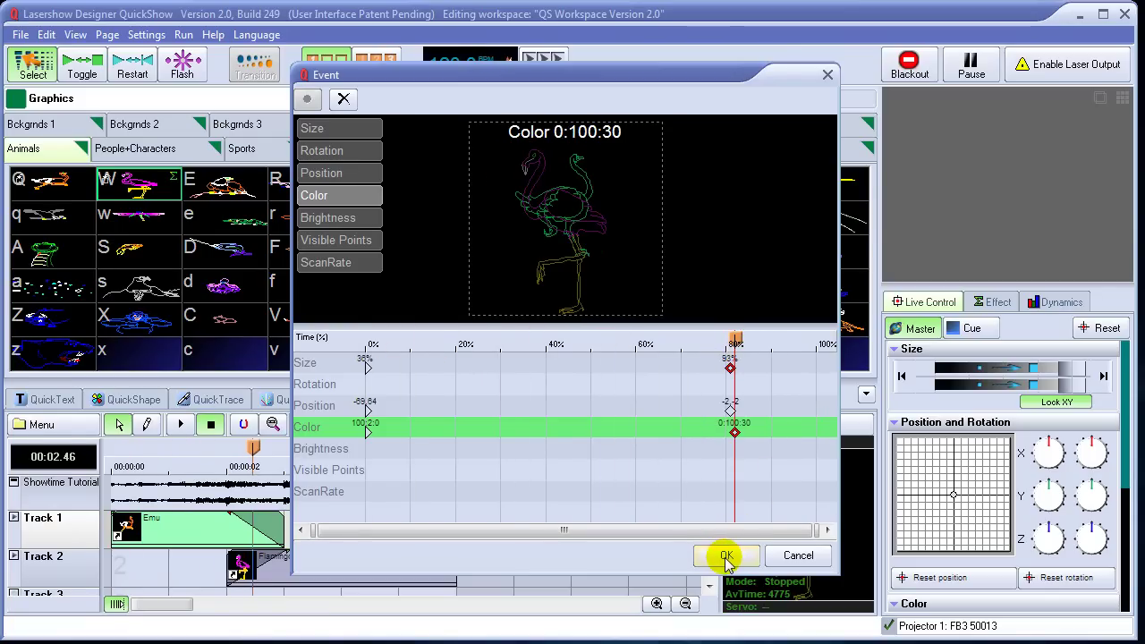
pyautogui.moveTo(734, 341)
pyautogui.mouseDown()
pyautogui.moveTo(376, 340)
pyautogui.moveTo(735, 340)
pyautogui.mouseUp()
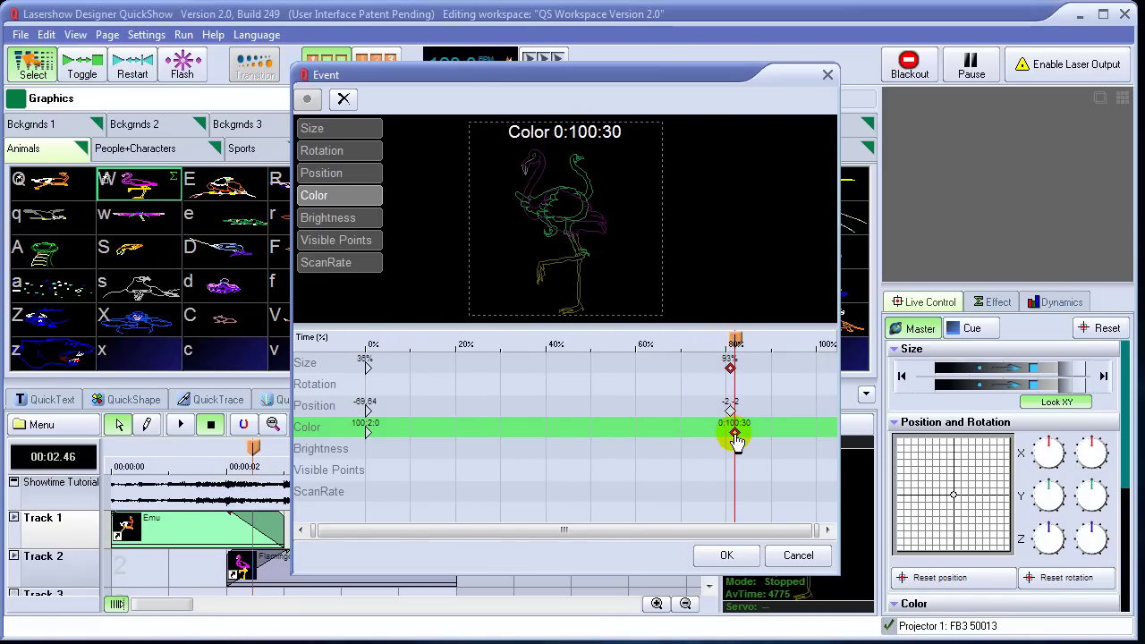
pyautogui.moveTo(736, 441)
pyautogui.mouseDown()
pyautogui.moveTo(710, 435)
pyautogui.moveTo(732, 439)
pyautogui.mouseUp()
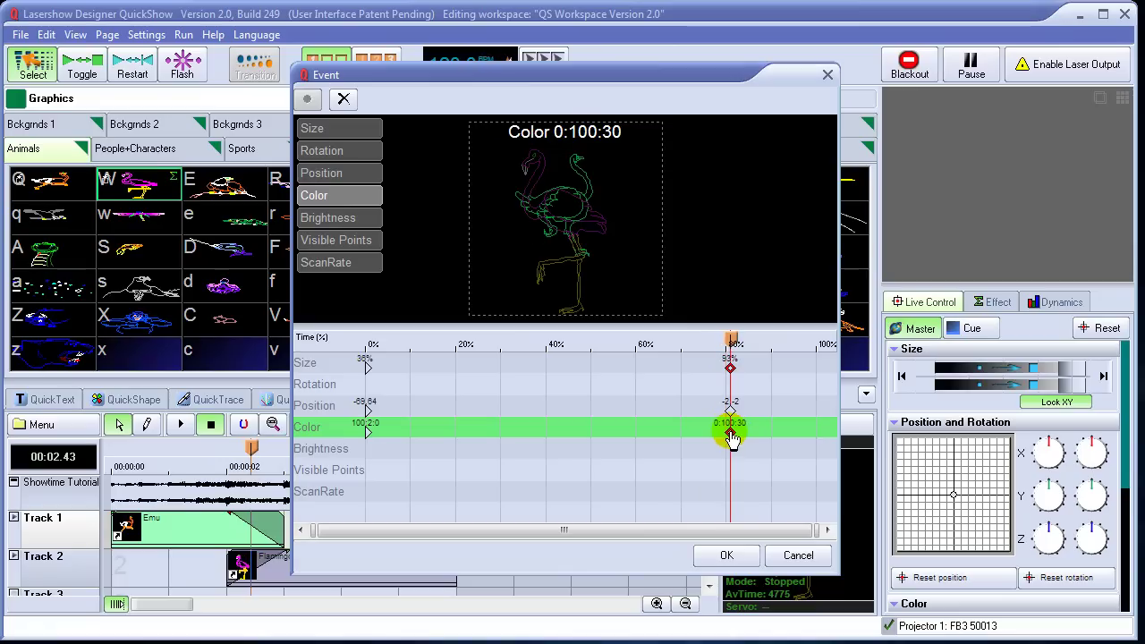
pyautogui.click(727, 554)
# Step: Expand Track 1 to examine the Emu event's effect keys, view the enlarged audio waveform, and collapse both
pyautogui.click(239, 544)
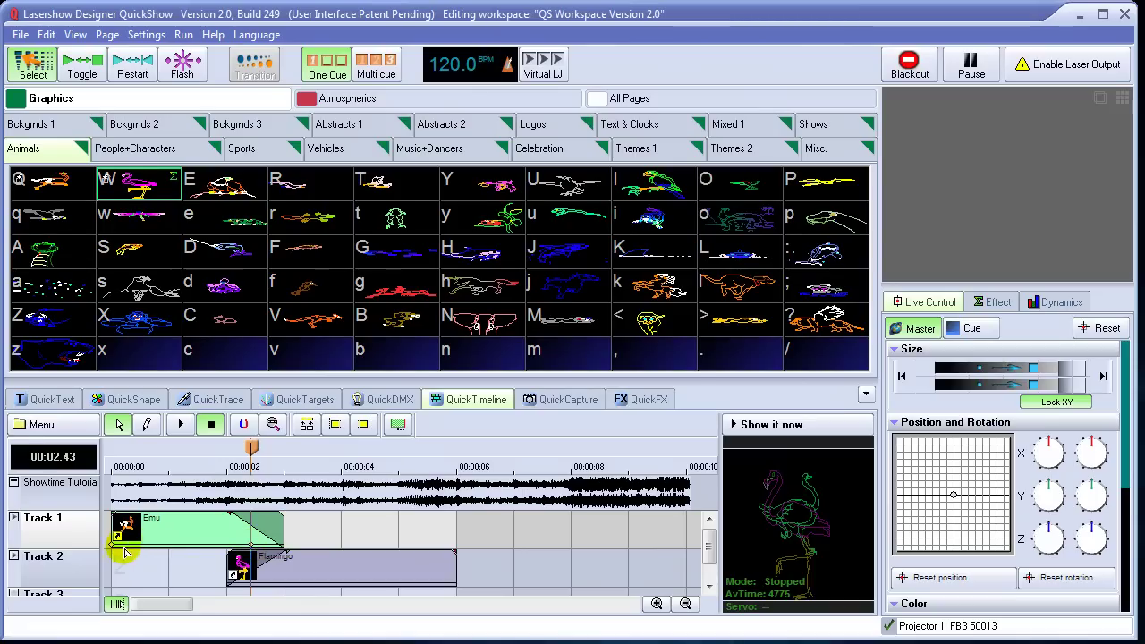
pyautogui.click(13, 518)
pyautogui.click(742, 477)
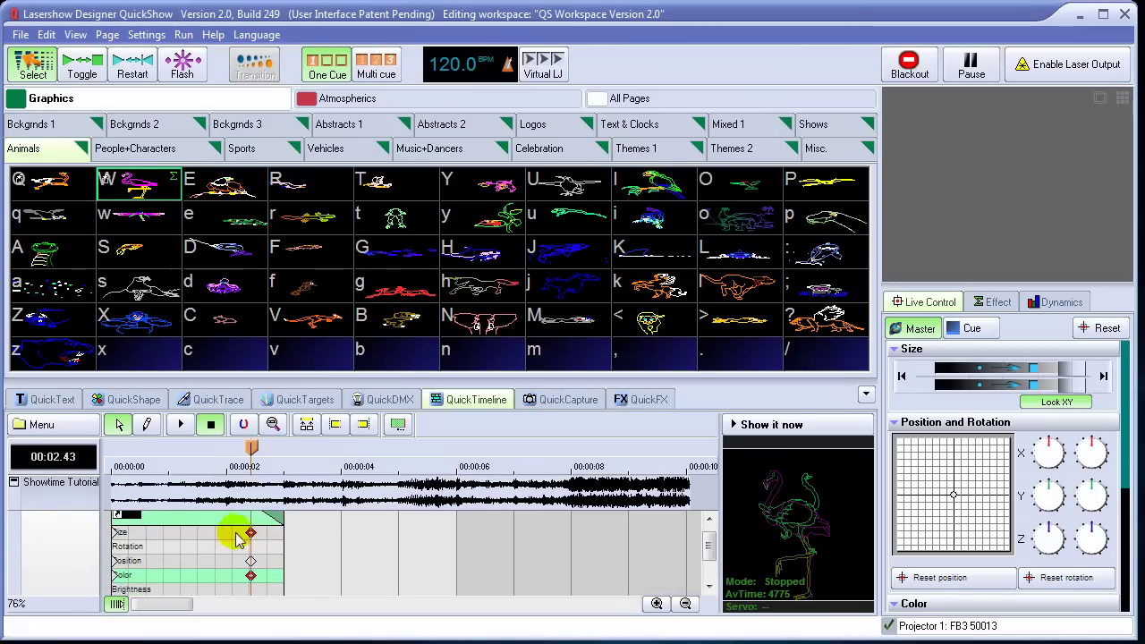
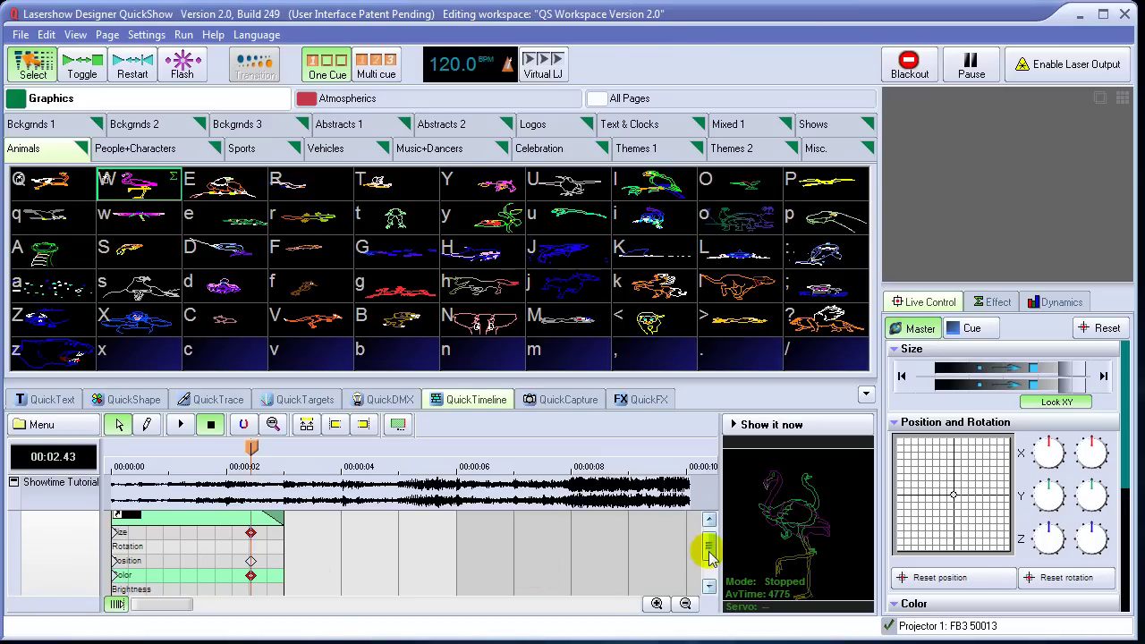
pyautogui.moveTo(709, 538); pyautogui.dragTo(708, 524)
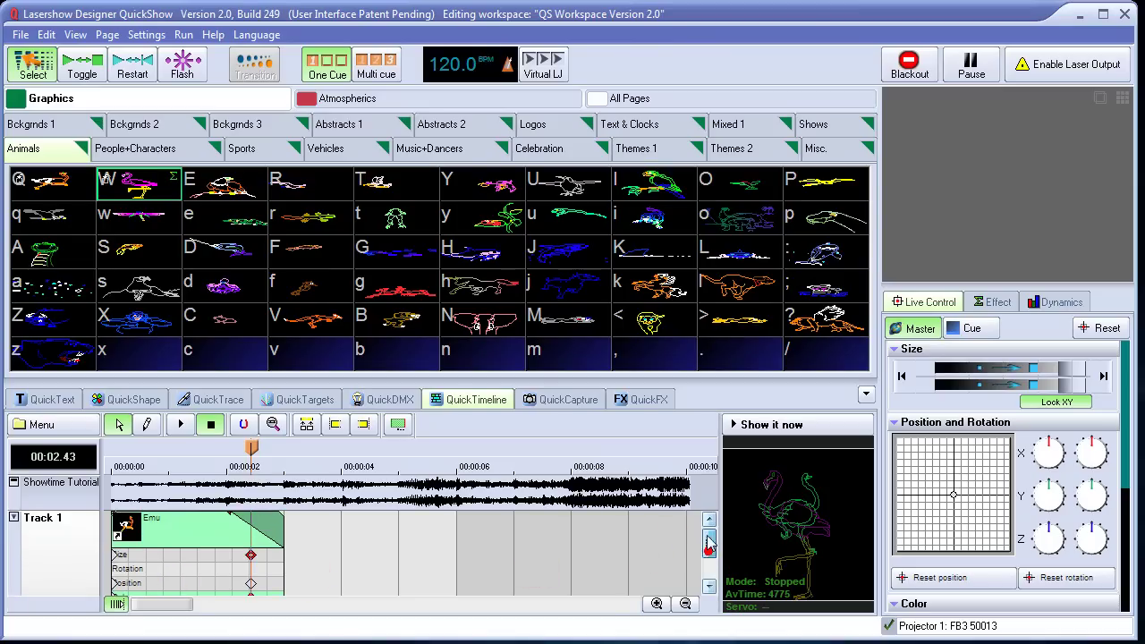
pyautogui.click(13, 518)
pyautogui.click(14, 518)
pyautogui.click(13, 518)
pyautogui.click(14, 483)
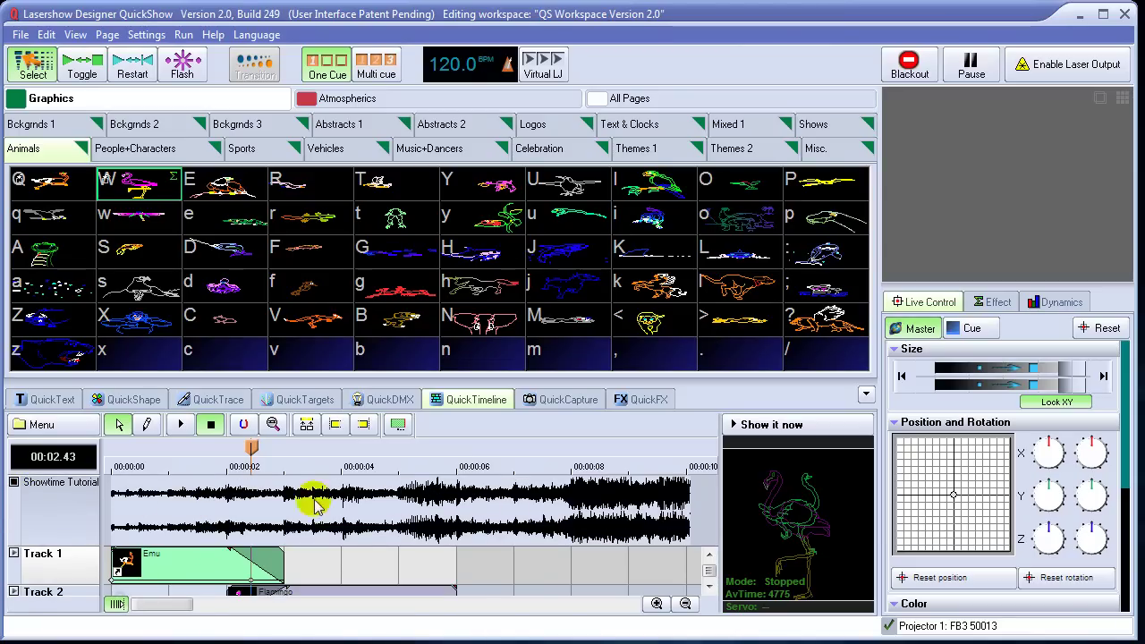
pyautogui.click(13, 483)
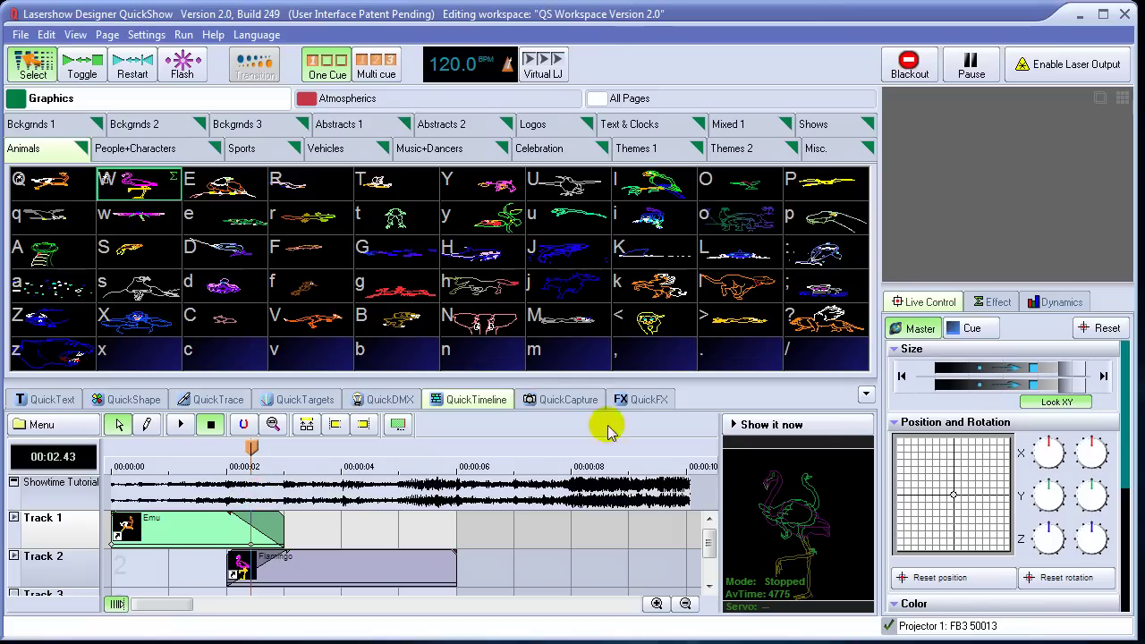
# Step: Enlarge the timeline area and select the Flamingo event on Track 2 with the selection tool
pyautogui.moveTo(582, 380); pyautogui.dragTo(582, 341)
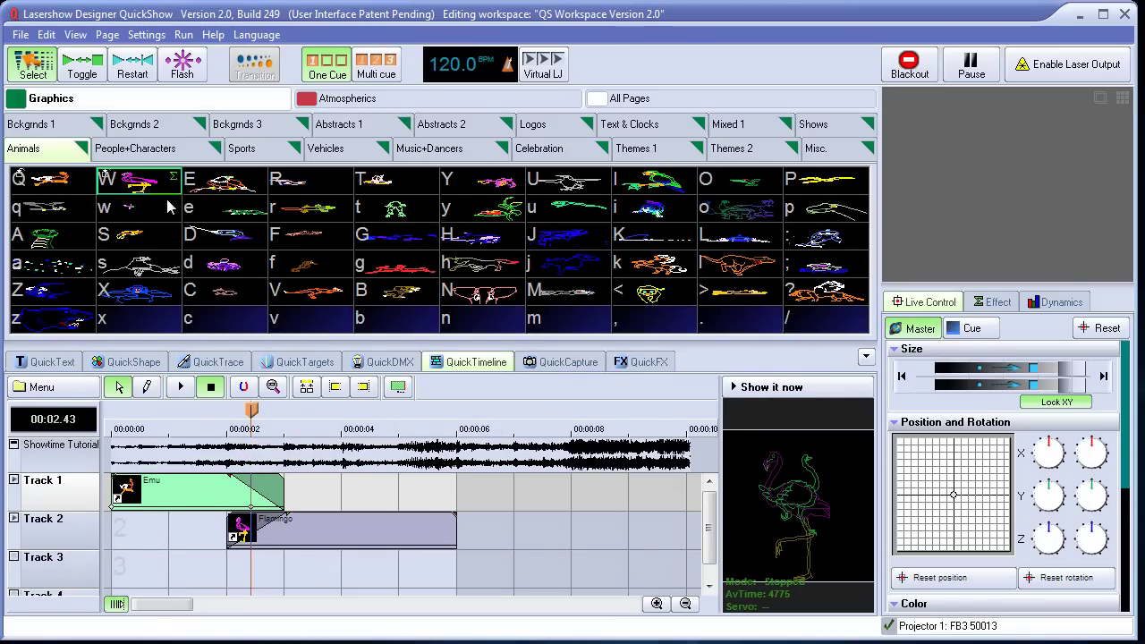
pyautogui.click(121, 386)
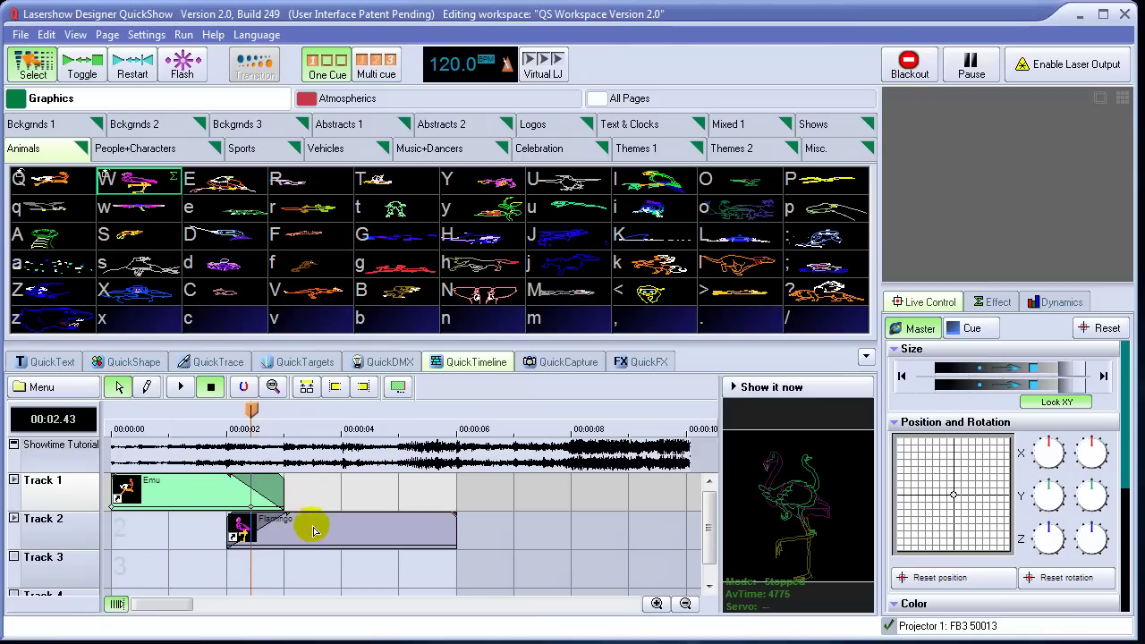
pyautogui.click(312, 524)
pyautogui.click(190, 497)
pyautogui.click(344, 537)
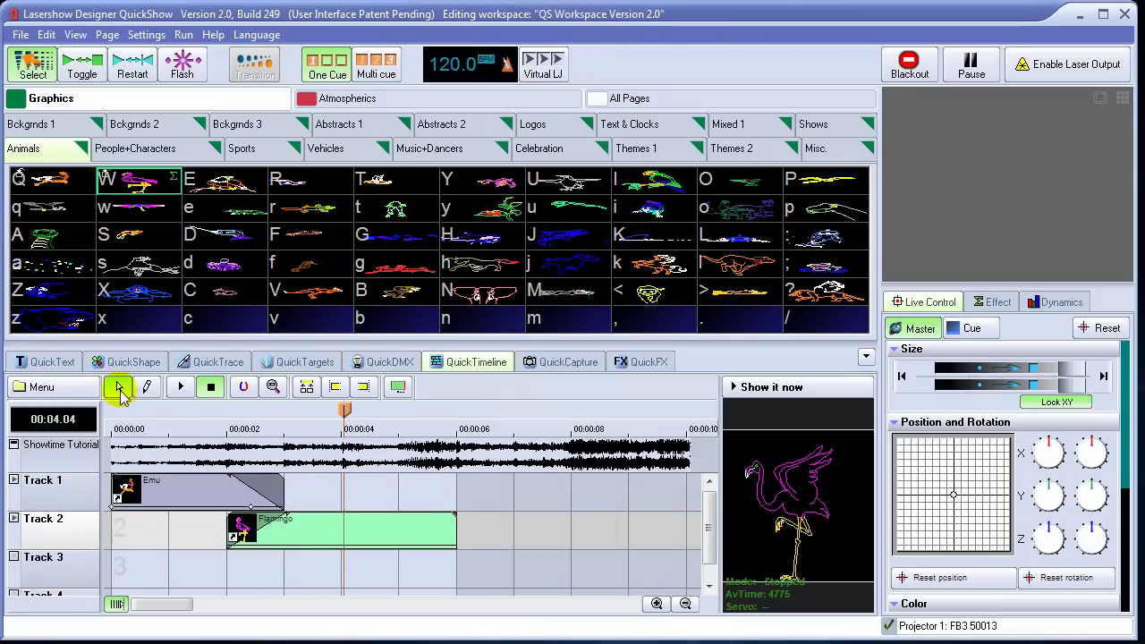
# Step: Draw a Flamingo event on Track 3 from about 5 to 9 seconds and return to the selection tool
pyautogui.click(146, 387)
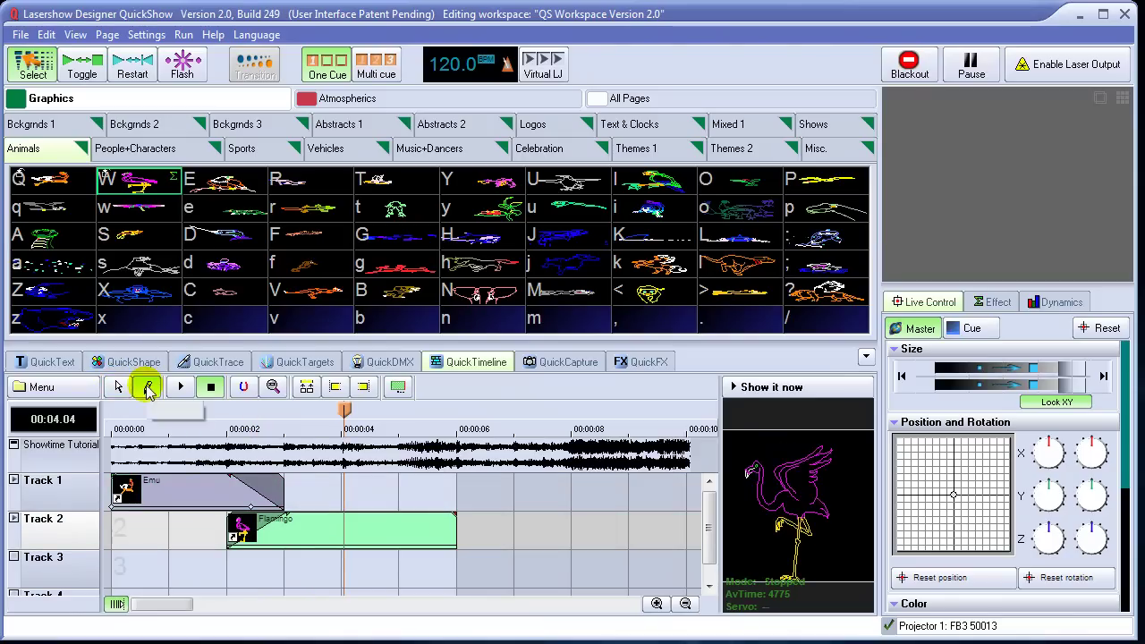
pyautogui.moveTo(399, 563); pyautogui.dragTo(613, 562)
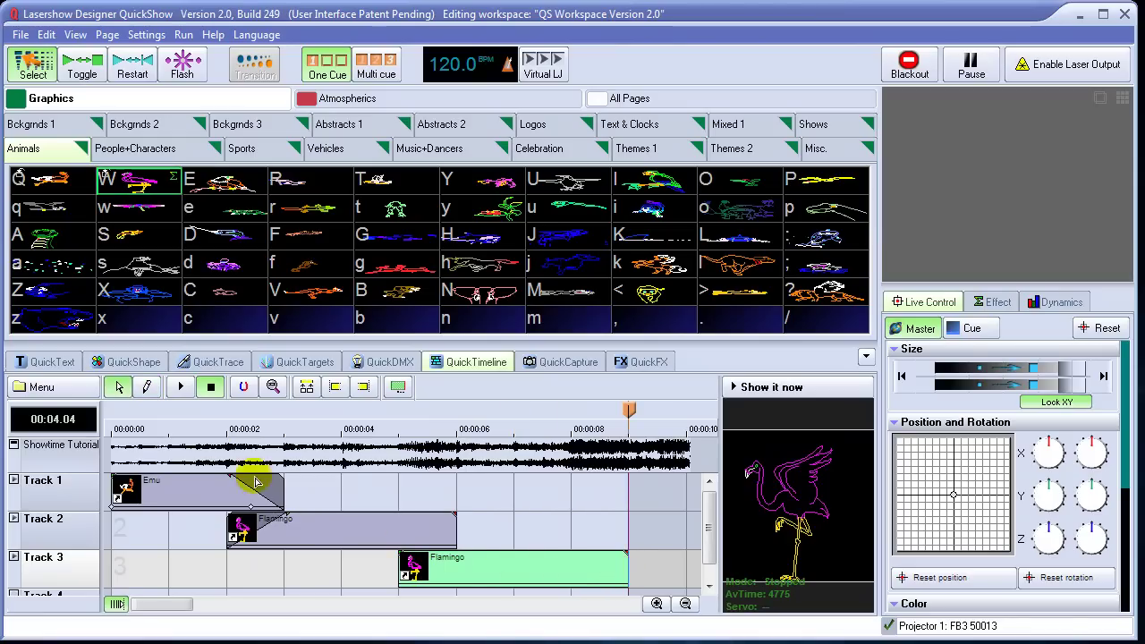
pyautogui.click(122, 387)
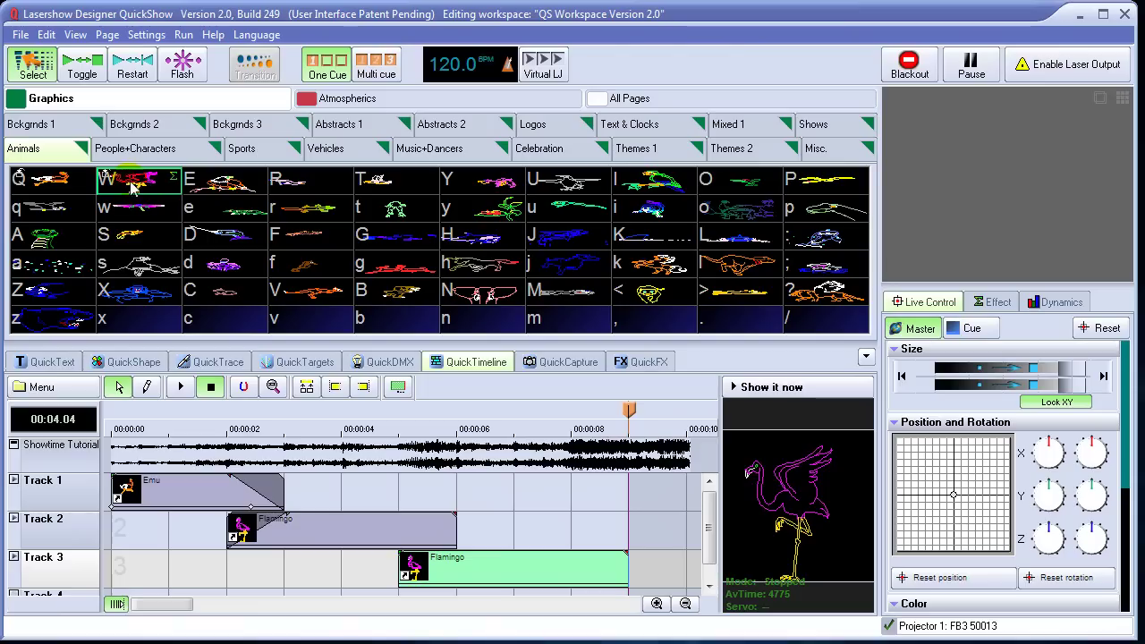
# Step: Replace the Track 3 event's image with DIF.LDB from the Abstract folder in LD2000's Frames folder, checking the supported file types
pyautogui.rightClick(496, 559)
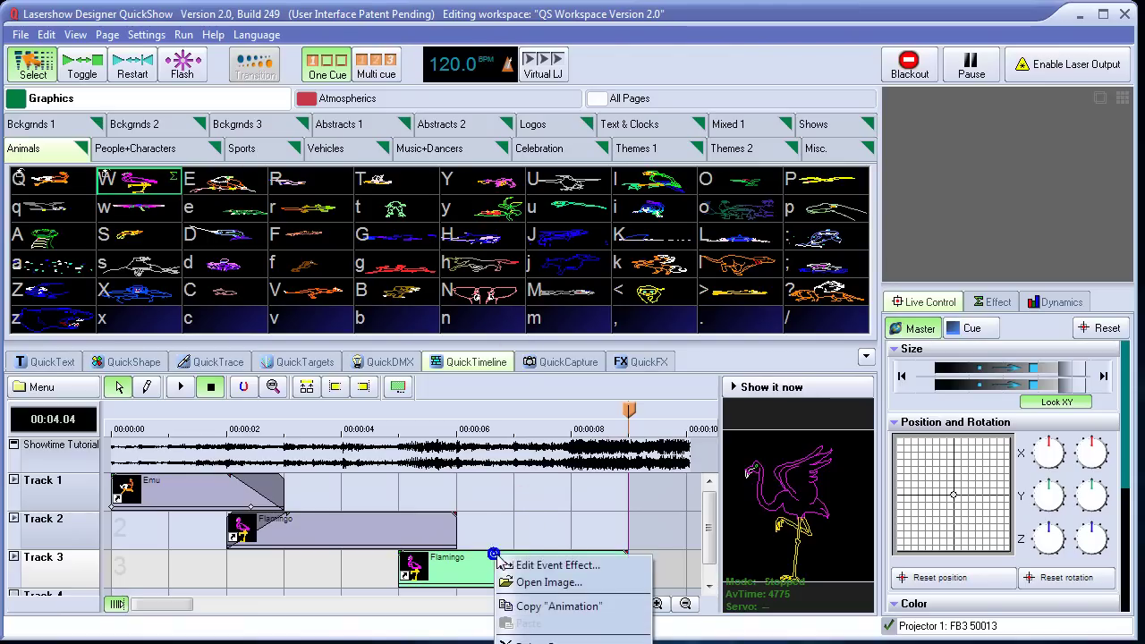
pyautogui.click(533, 583)
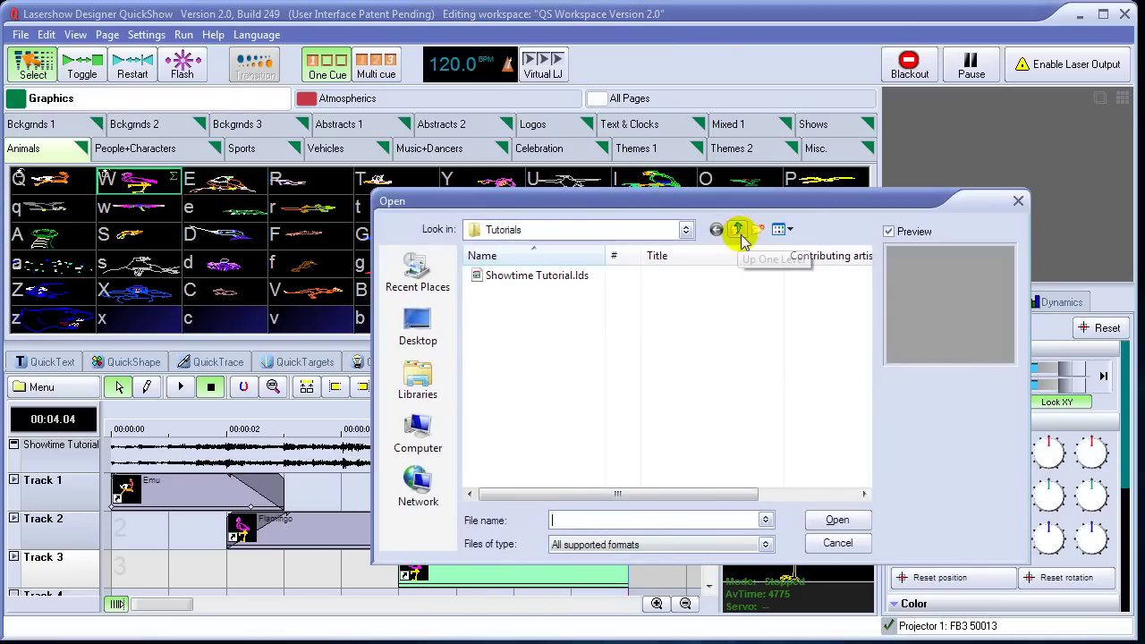
pyautogui.click(737, 230)
pyautogui.click(737, 231)
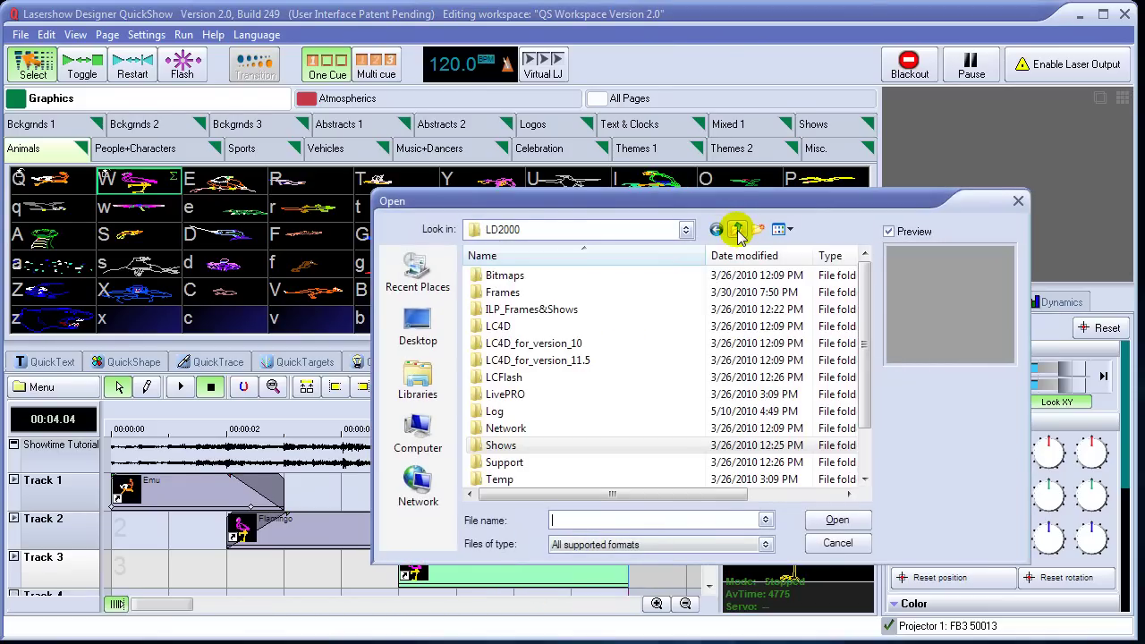
pyautogui.doubleClick(502, 292)
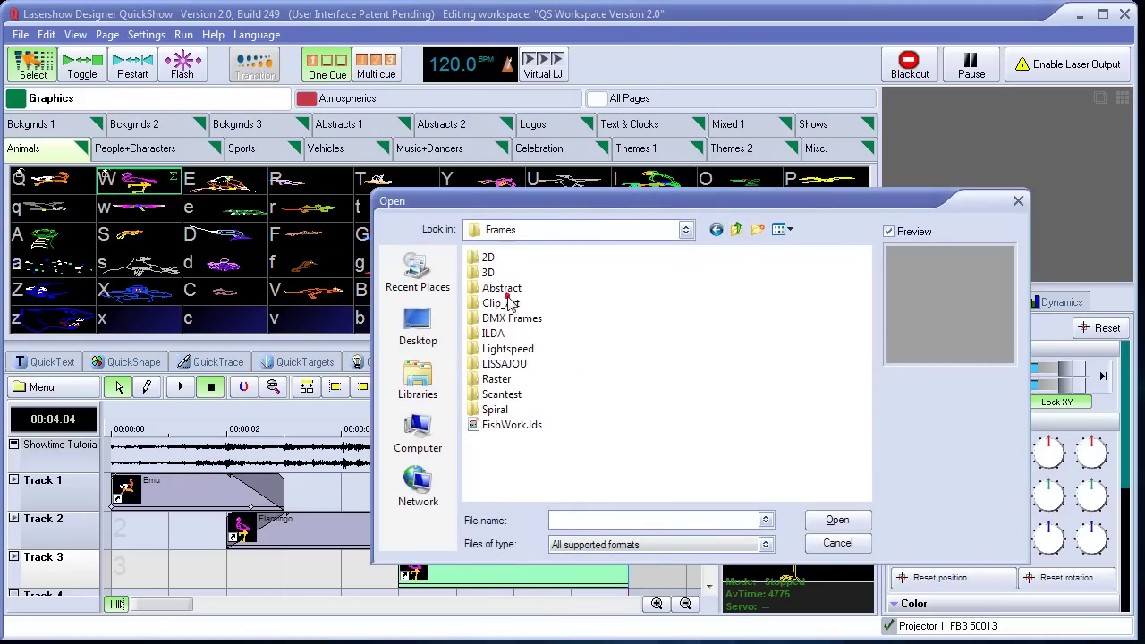
pyautogui.doubleClick(507, 304)
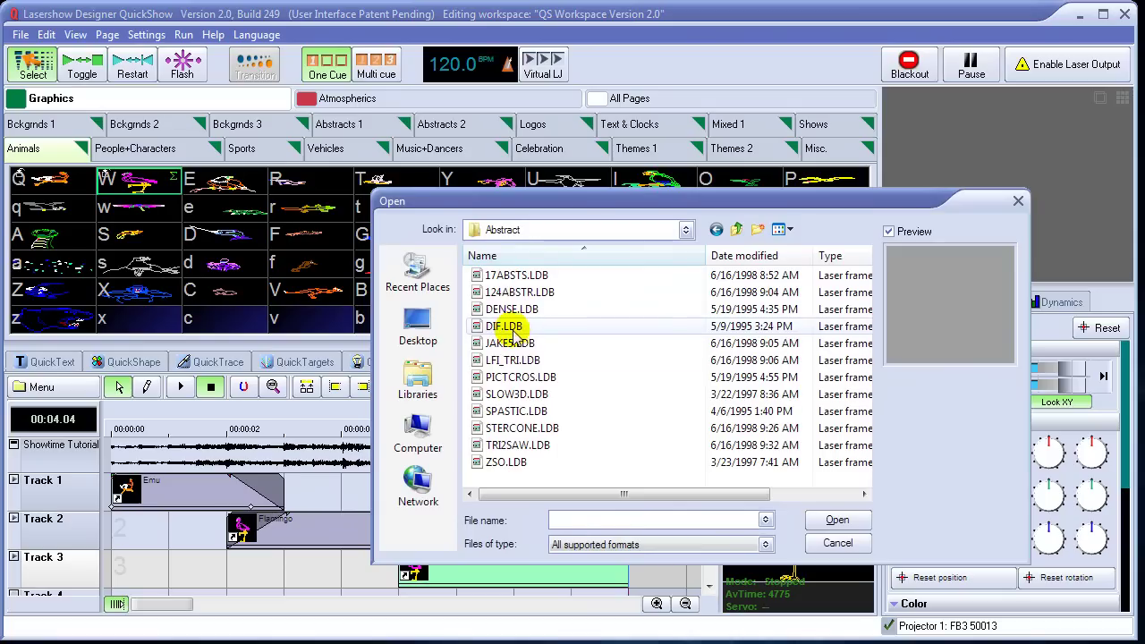
pyautogui.click(508, 326)
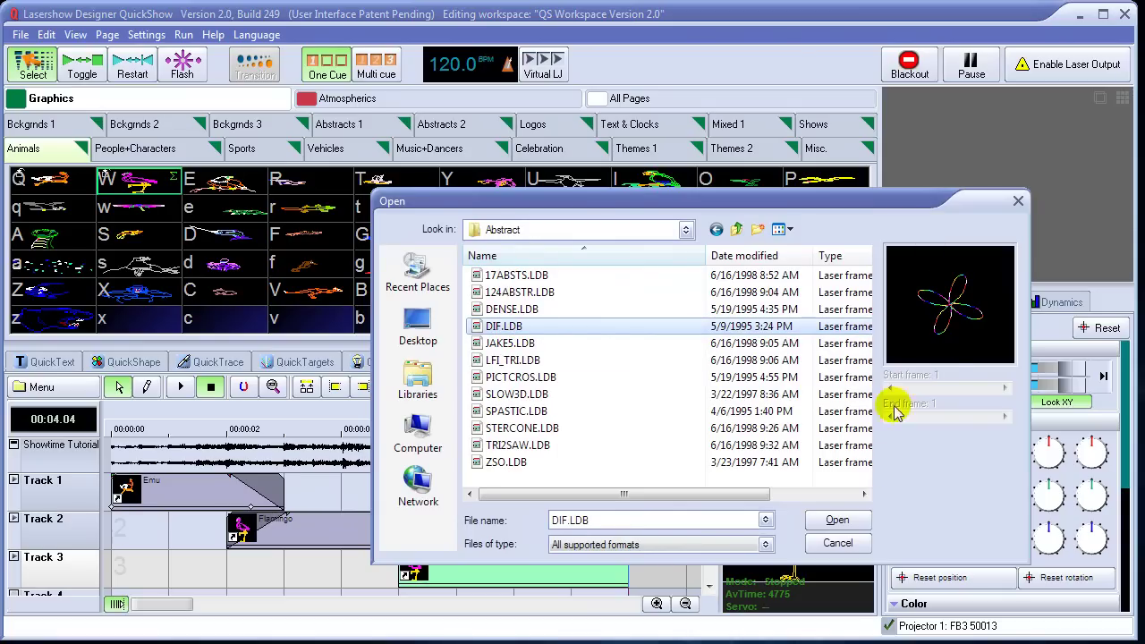
pyautogui.click(765, 544)
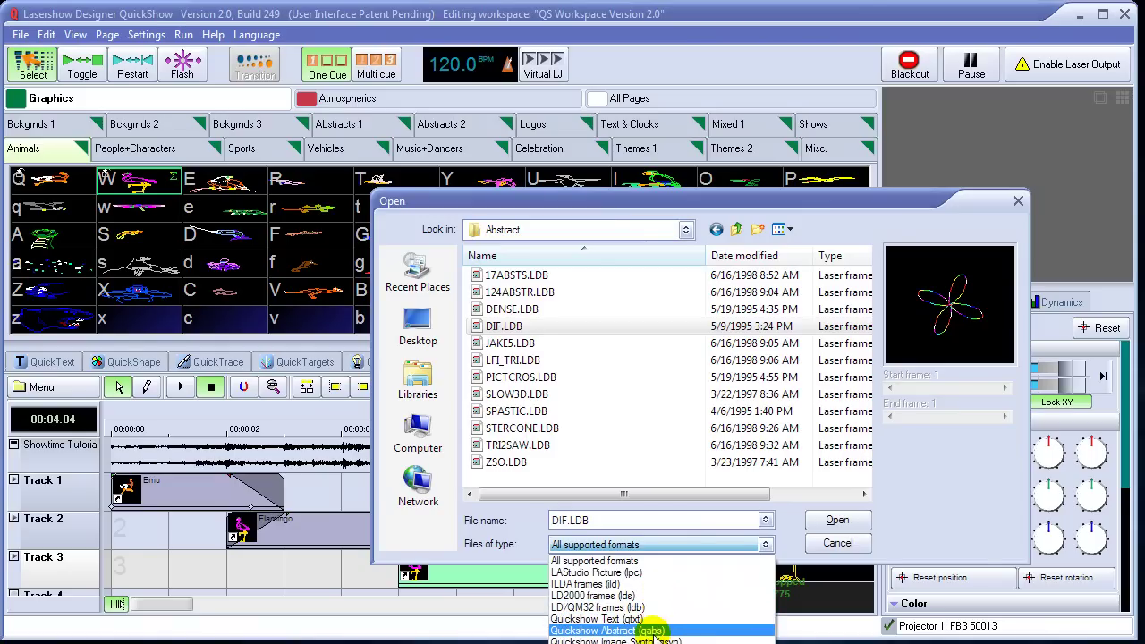
pyautogui.click(695, 551)
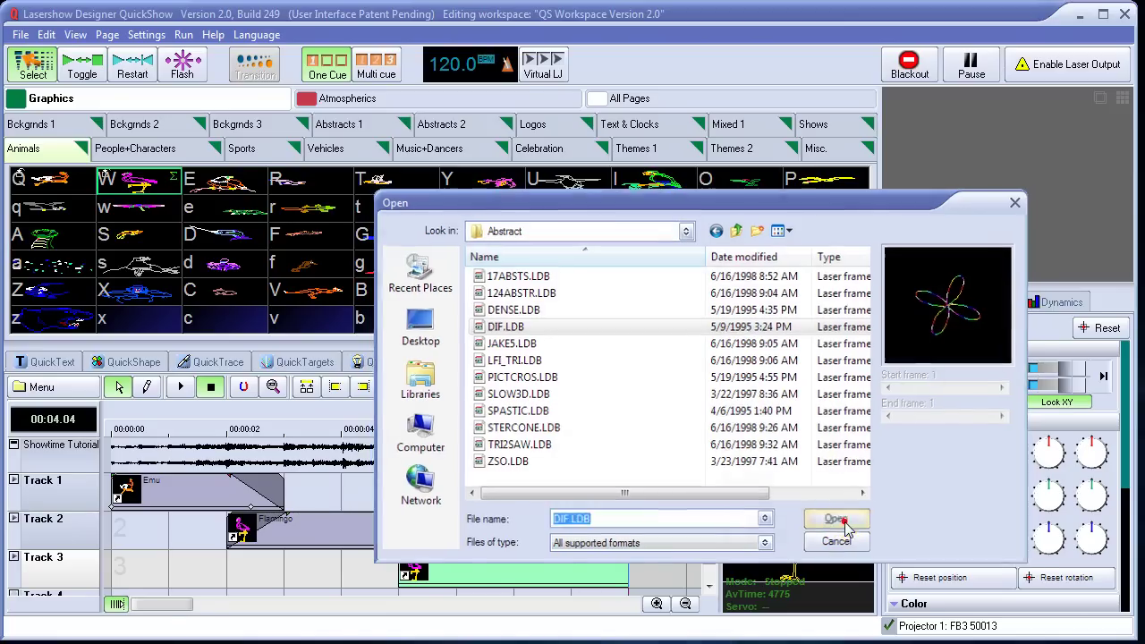
pyautogui.click(838, 521)
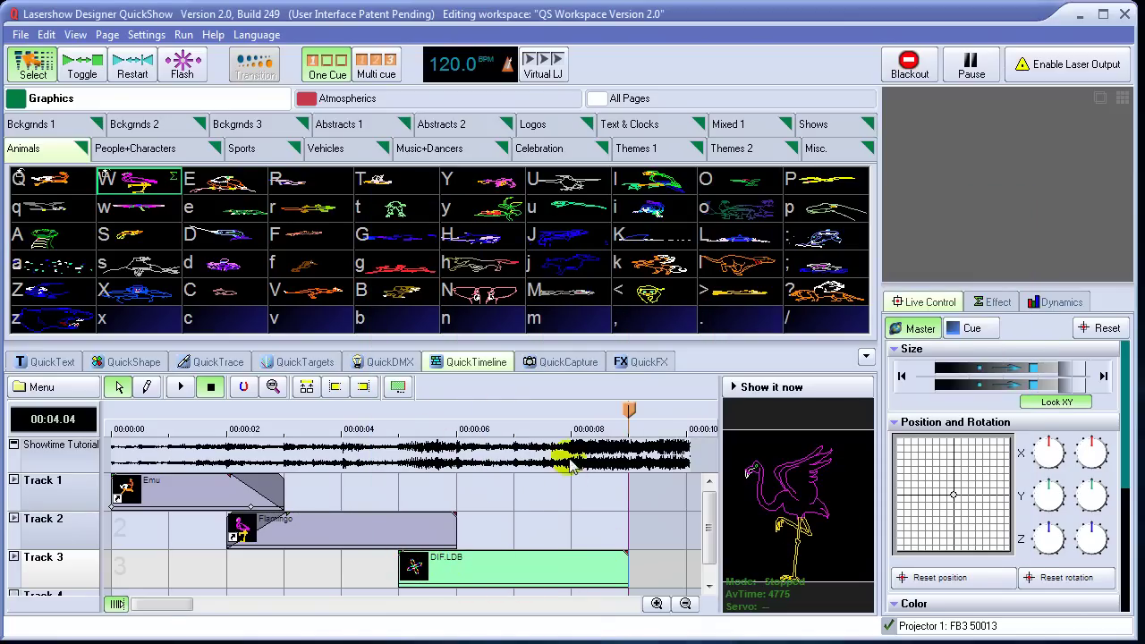
# Step: Crossfade the Flamingo event on Track 2 into the DIF.LDB event on Track 3 over their overlap from 5 to 6 seconds
pyautogui.moveTo(624, 409); pyautogui.dragTo(534, 458)
pyautogui.click(454, 516)
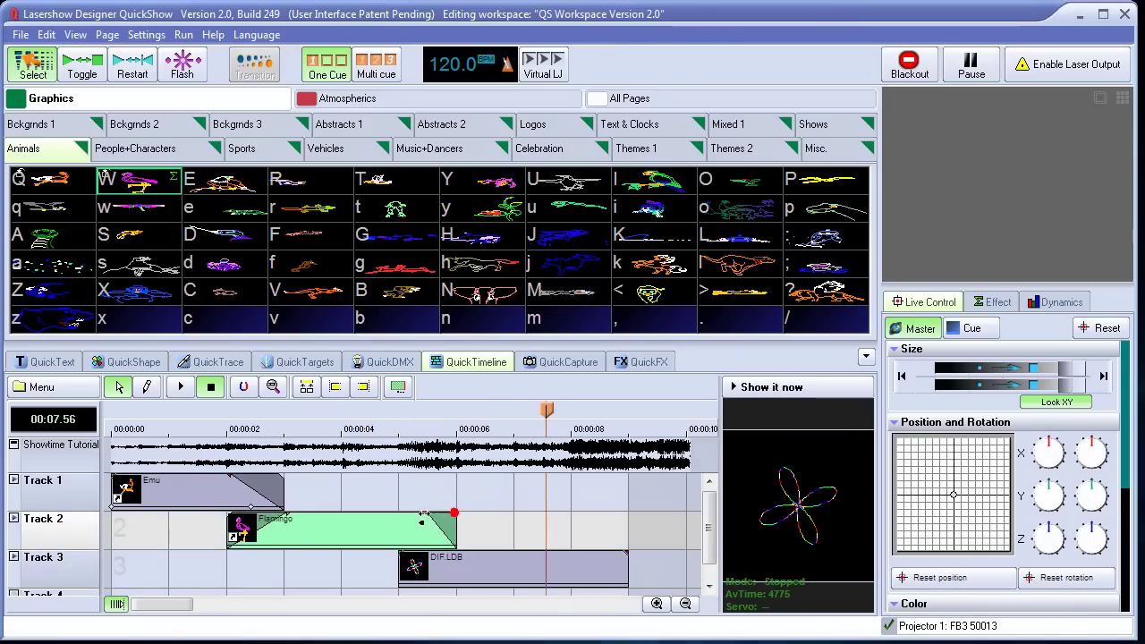
pyautogui.click(403, 555)
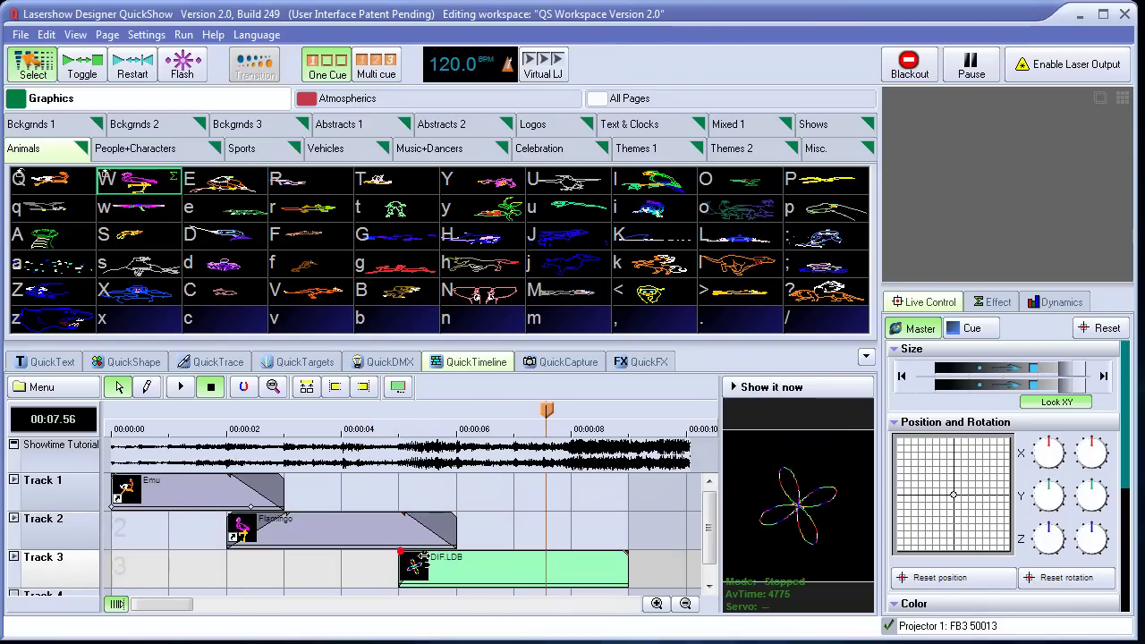
# Step: Show the timeline's output, enable laser output, scrub back through the events, and stop showing the output
pyautogui.moveTo(545, 410); pyautogui.dragTo(556, 447)
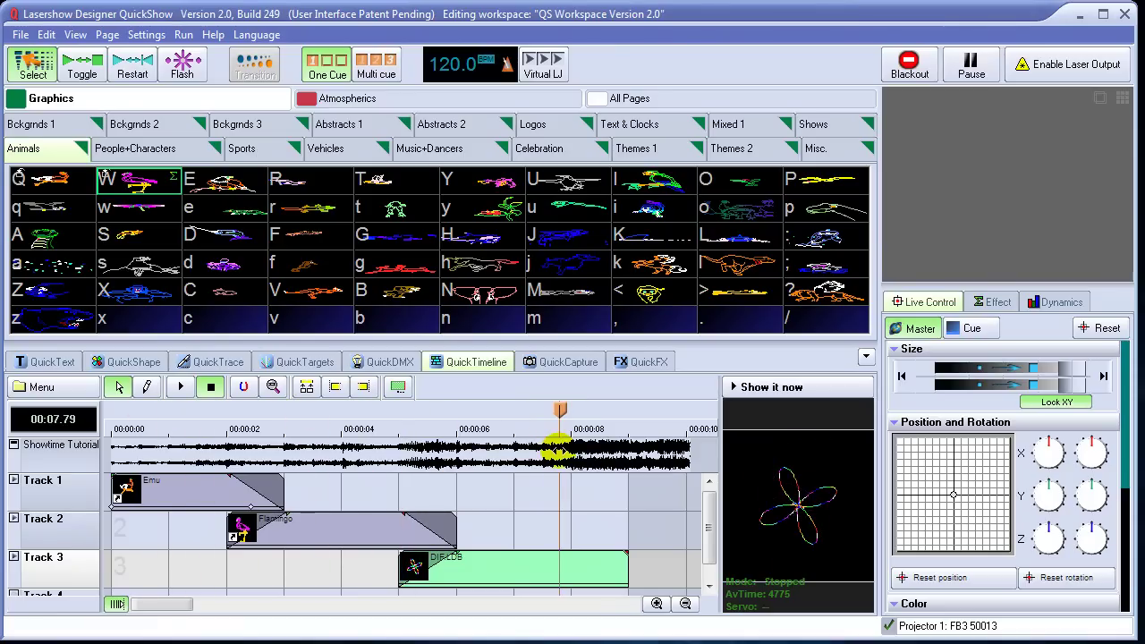
pyautogui.click(778, 388)
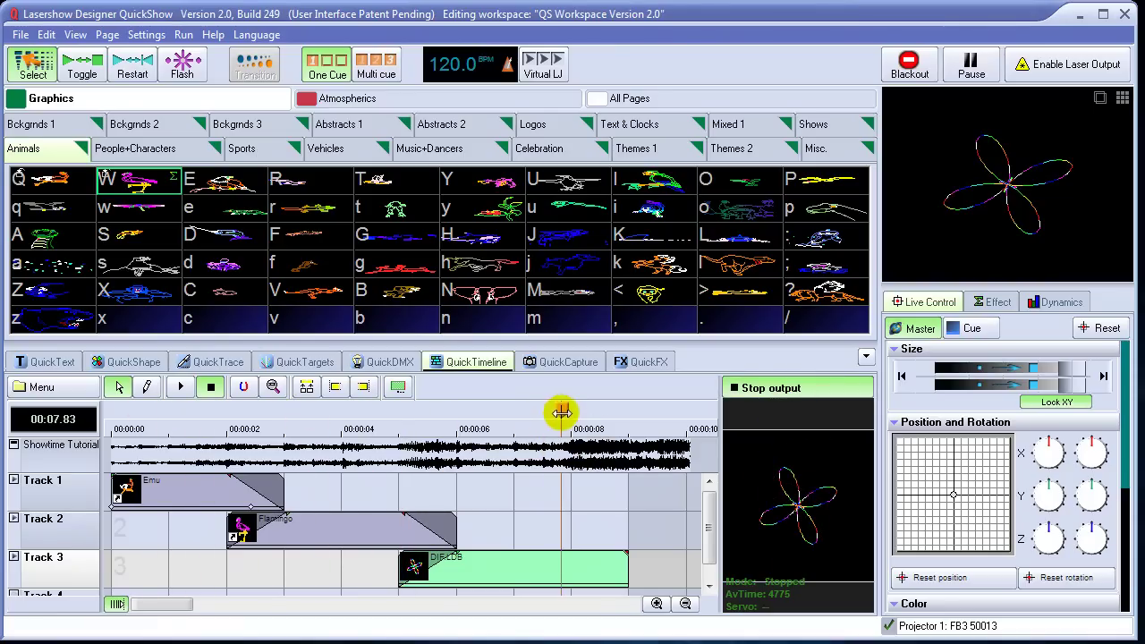
pyautogui.moveTo(507, 410); pyautogui.dragTo(247, 411)
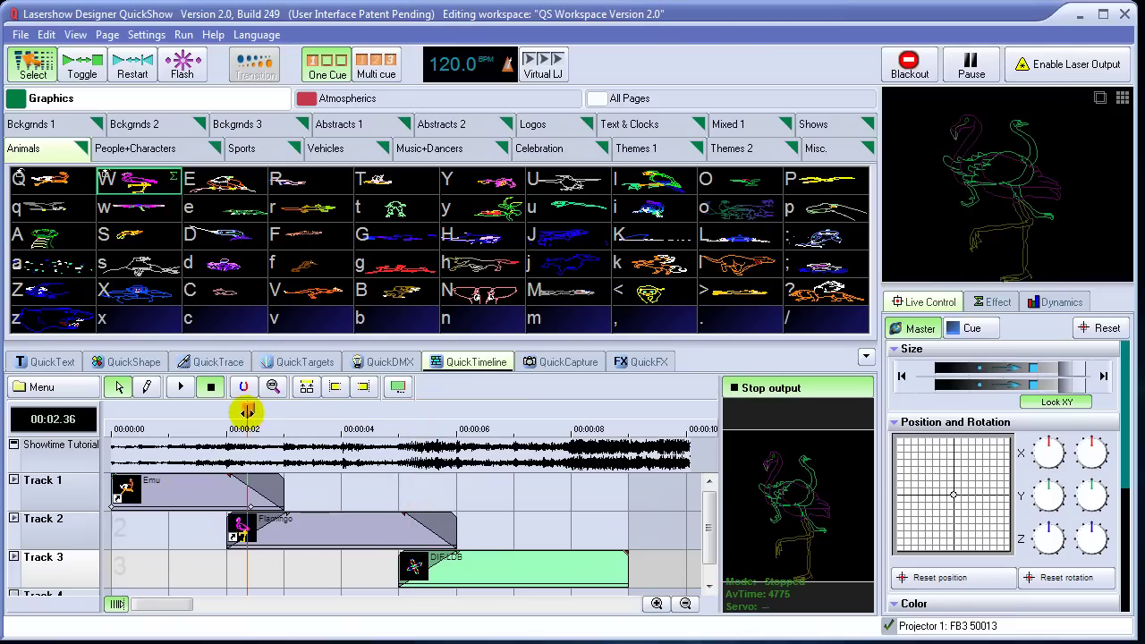
pyautogui.click(1033, 62)
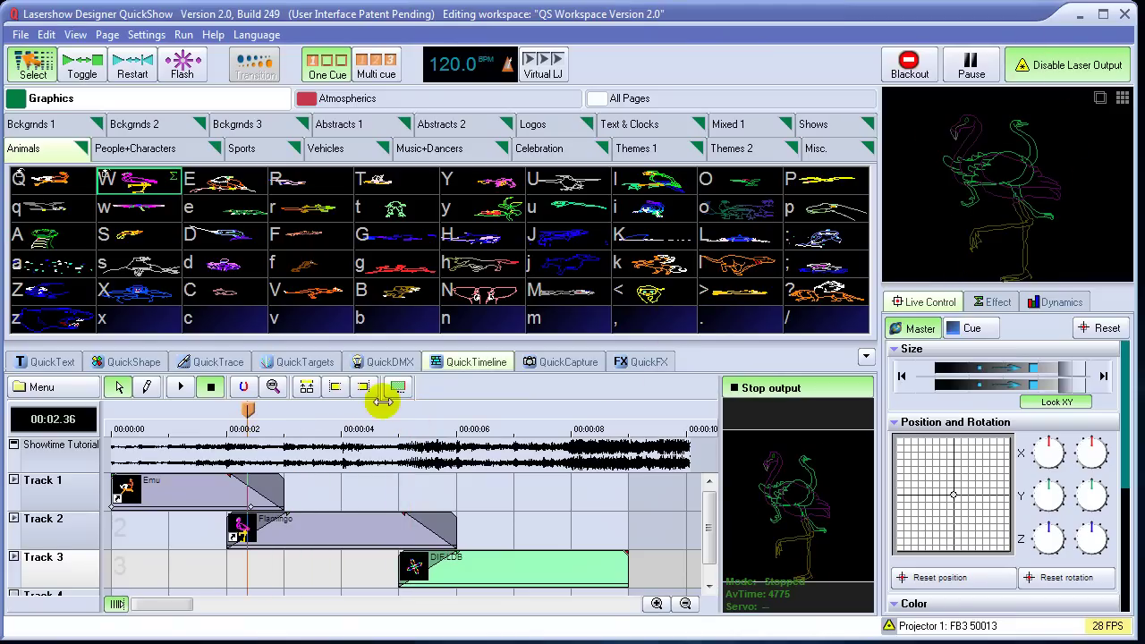
pyautogui.moveTo(244, 411); pyautogui.dragTo(160, 409)
pyautogui.click(760, 387)
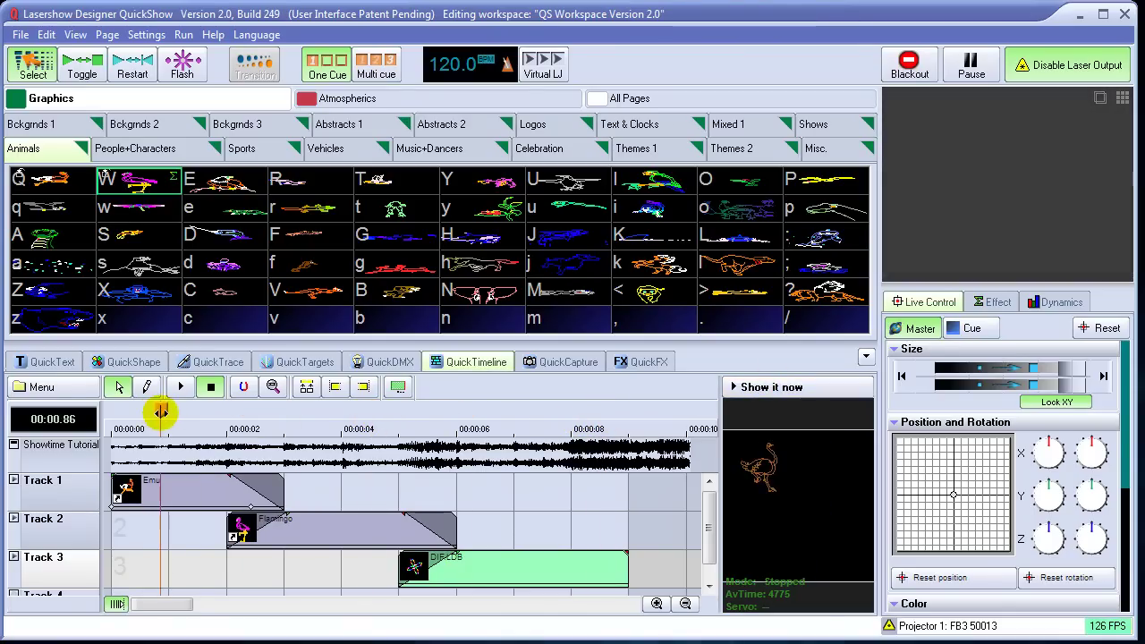
# Step: Play the Eagle and Frog cues together in Toggle and Multi cue modes, scrub the timeline alongside them, and black out the output
pyautogui.click(80, 64)
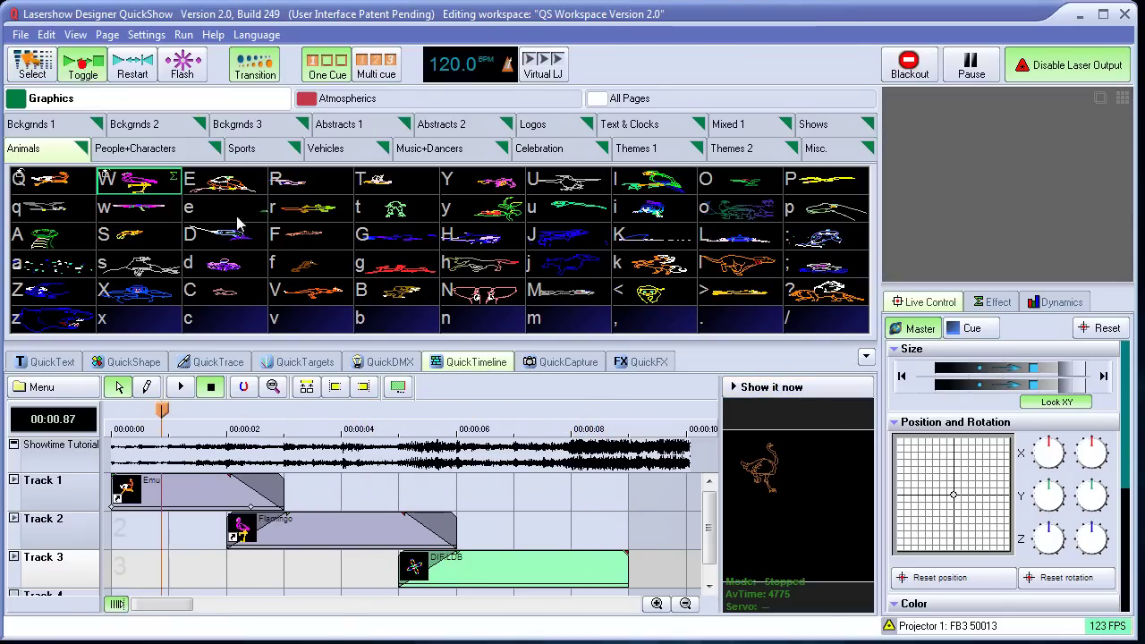
pyautogui.click(223, 183)
pyautogui.click(376, 64)
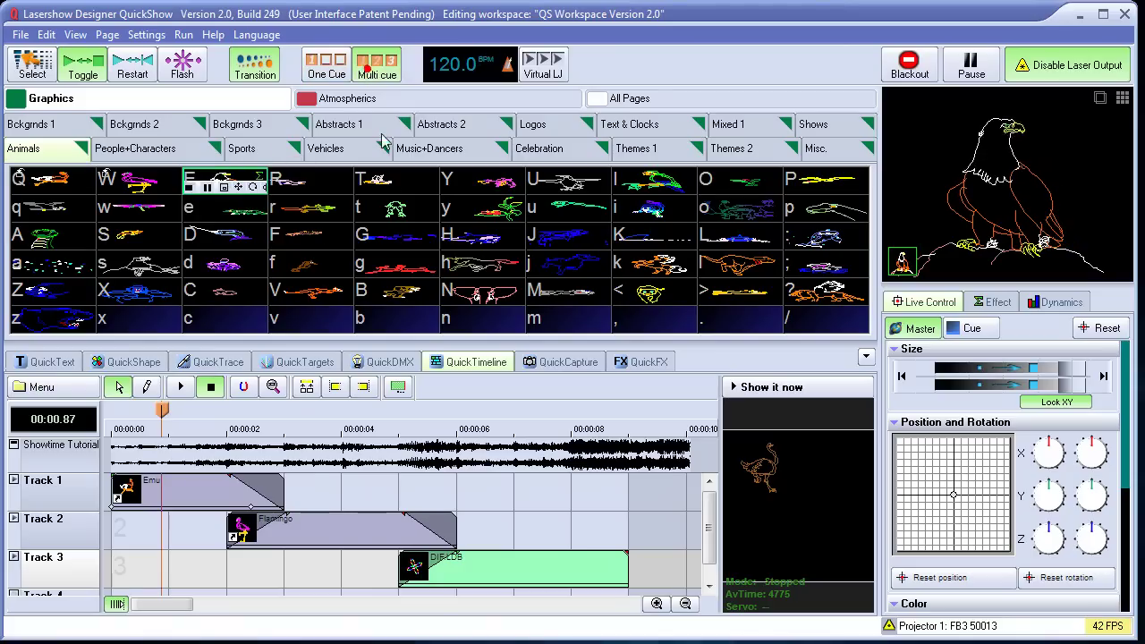
pyautogui.click(393, 209)
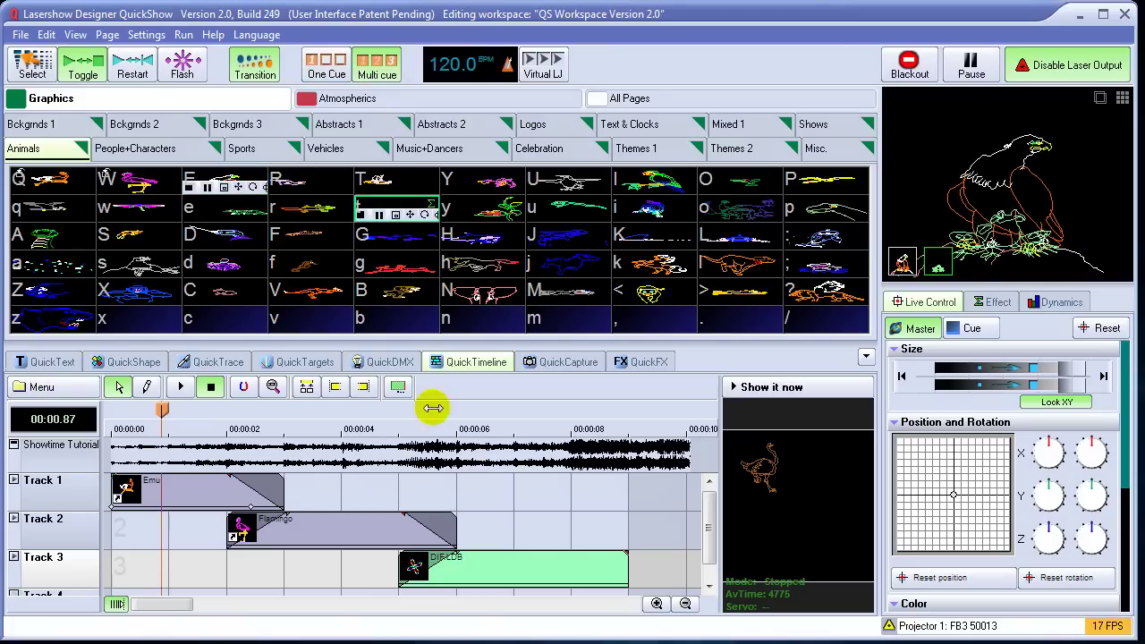
pyautogui.moveTo(168, 410); pyautogui.dragTo(146, 417)
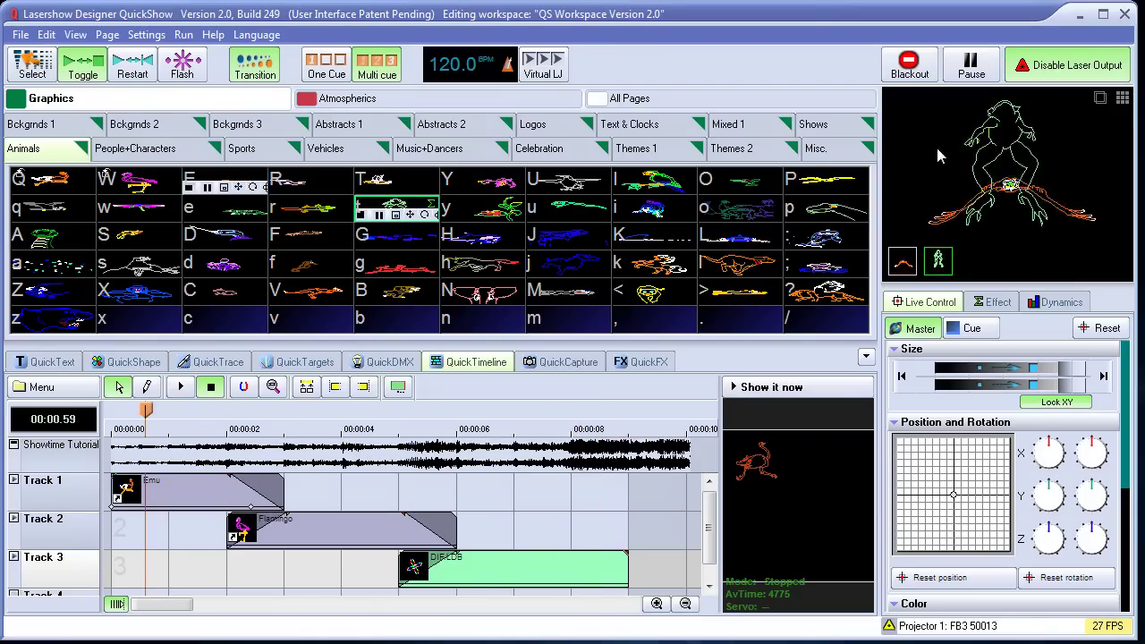
pyautogui.moveTo(145, 409); pyautogui.dragTo(150, 455)
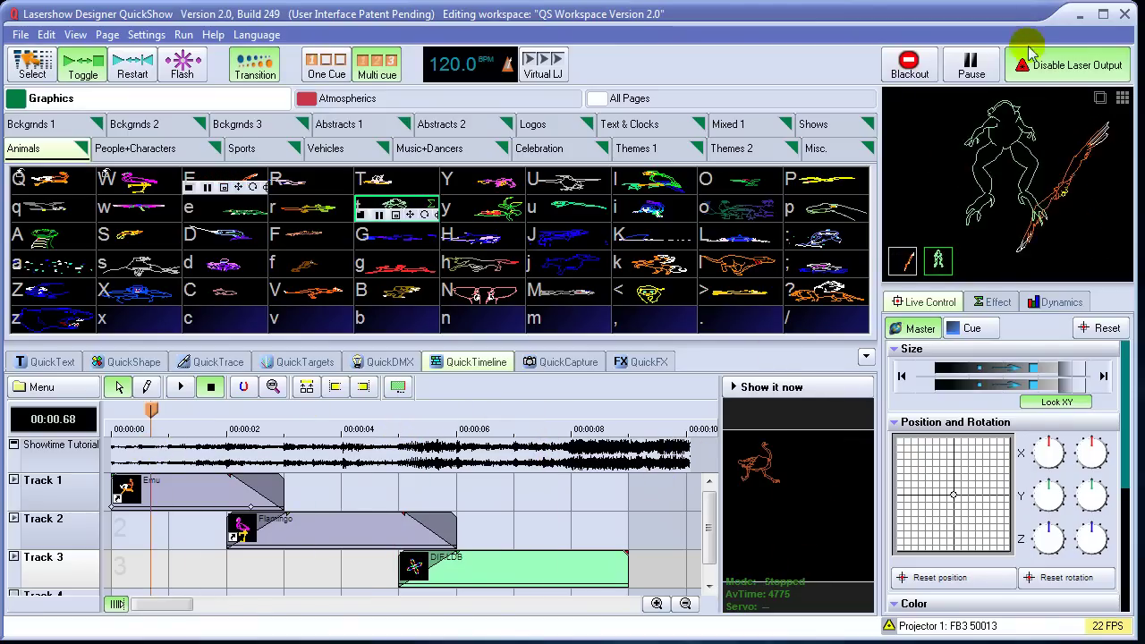
pyautogui.click(912, 76)
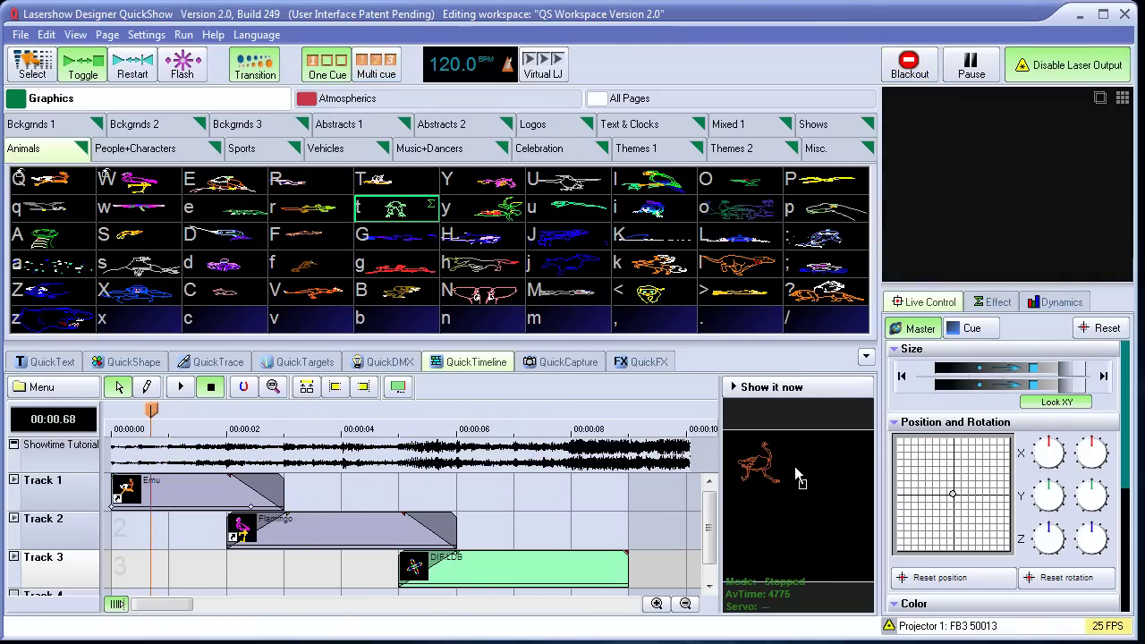
# Step: Store the timeline show as a cue in the last empty cell of the Animals page and trigger the cue
pyautogui.moveTo(739, 345); pyautogui.dragTo(741, 420)
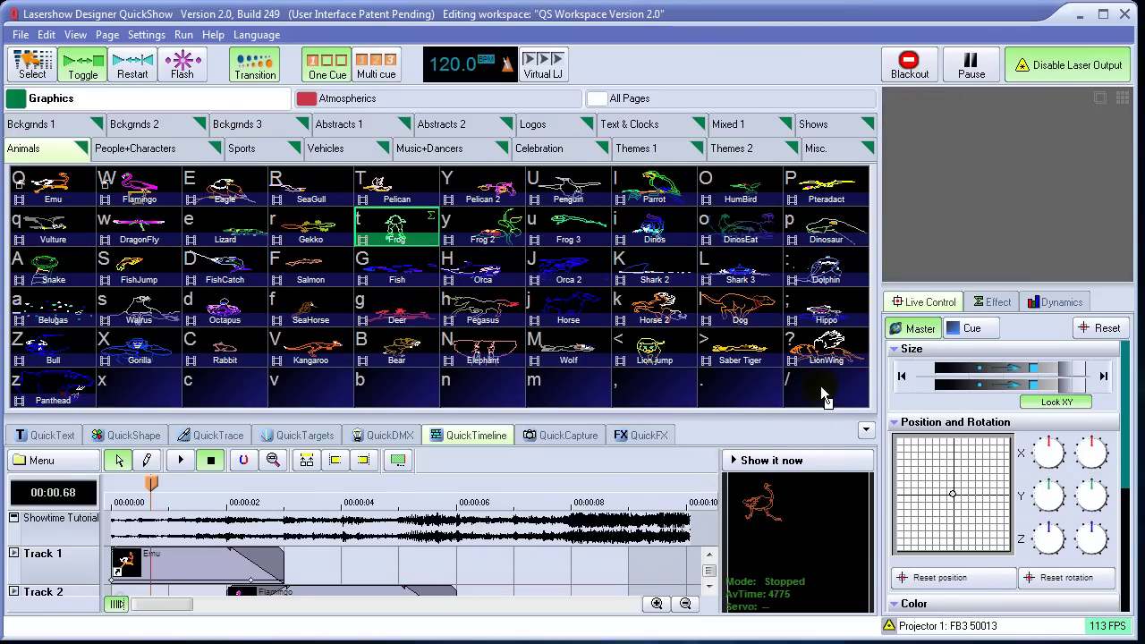
pyautogui.moveTo(821, 387); pyautogui.dragTo(822, 401)
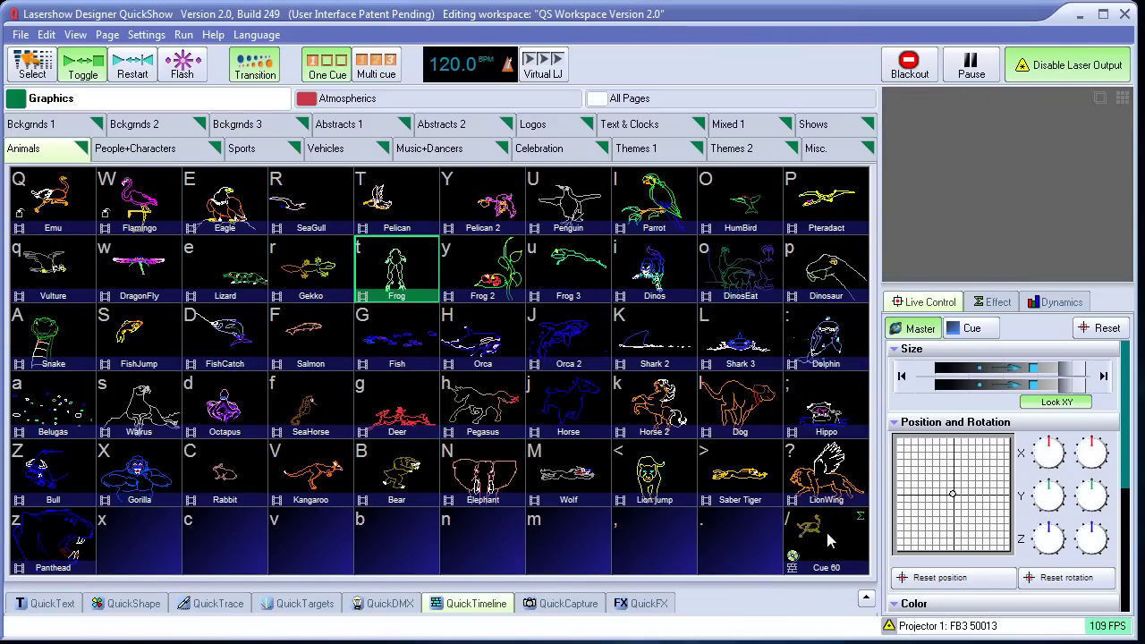
pyautogui.click(830, 545)
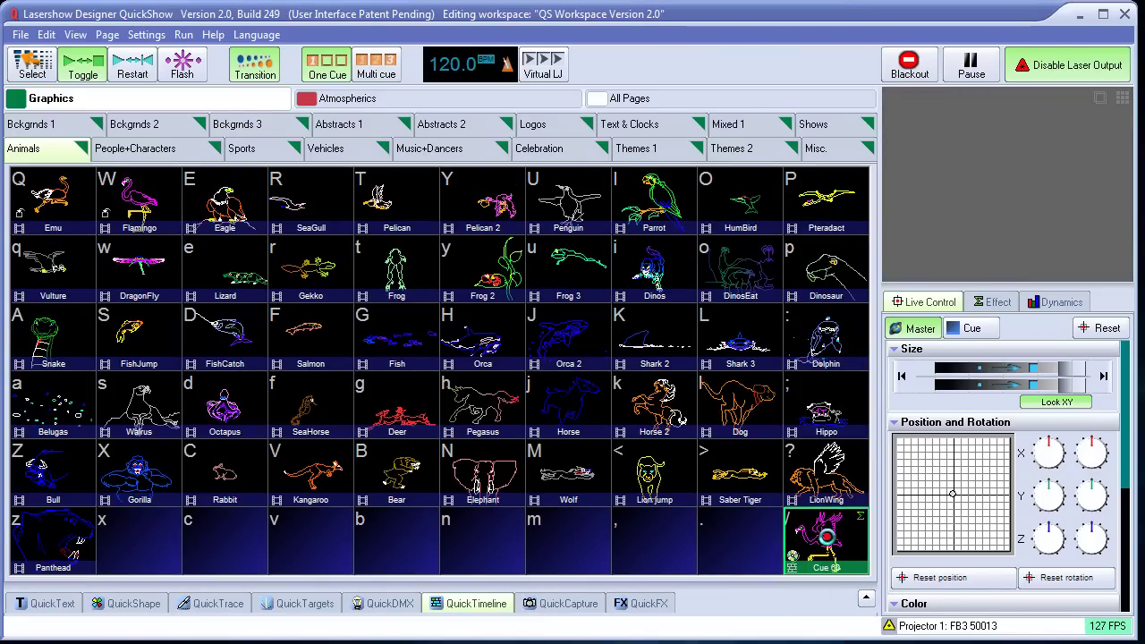
# Step: Check the show playback option in the new show cue's properties and close the dialog
pyautogui.rightClick(812, 533)
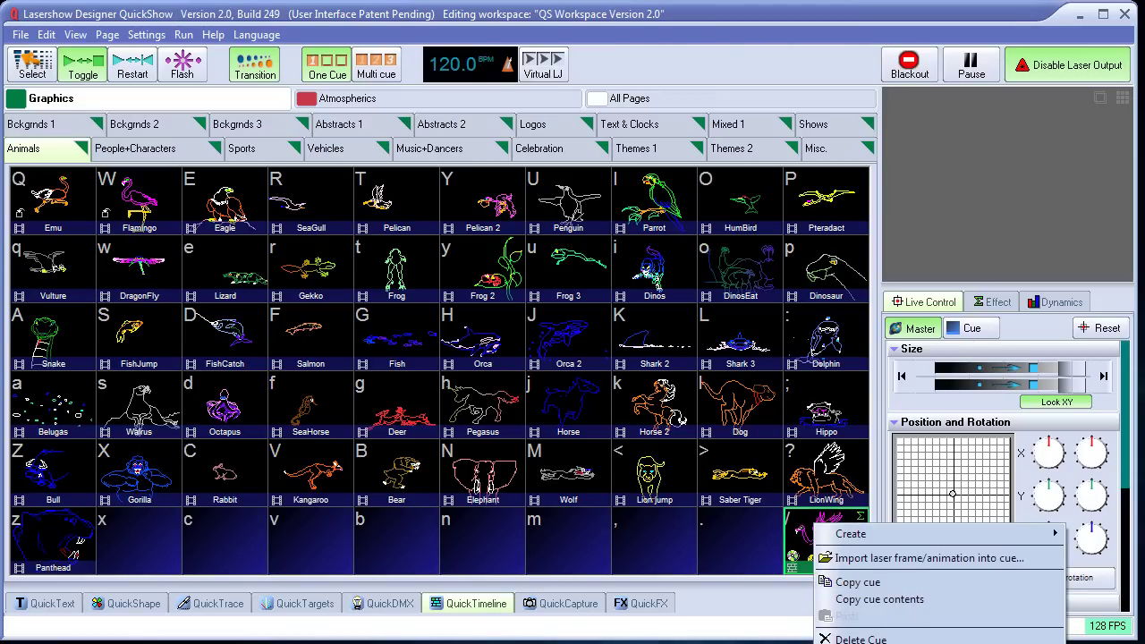
pyautogui.click(859, 643)
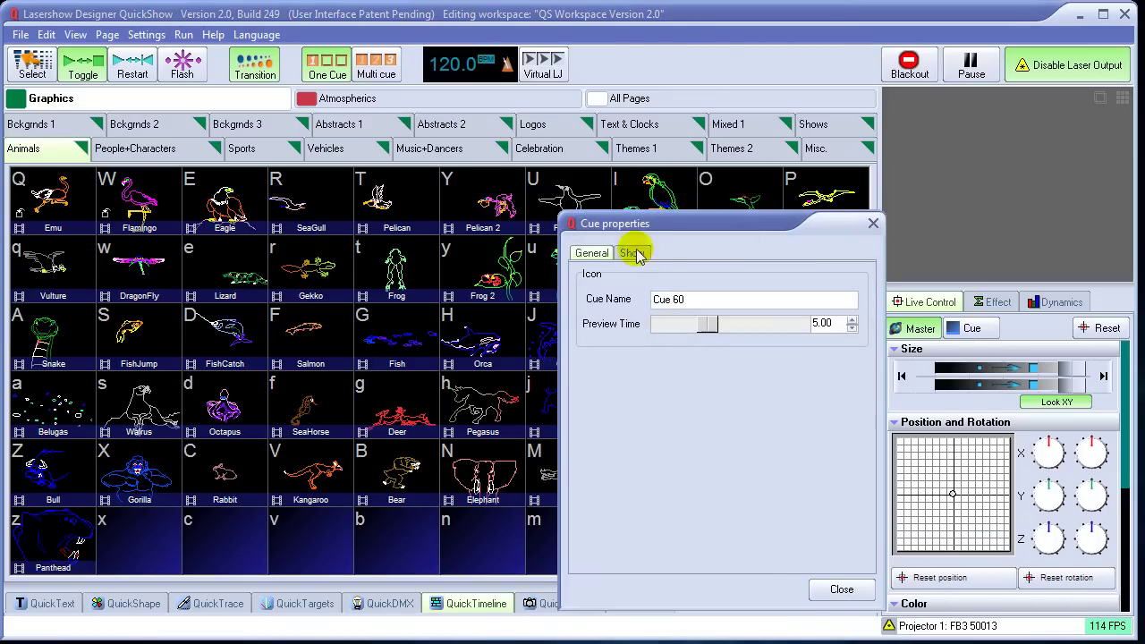
pyautogui.click(633, 252)
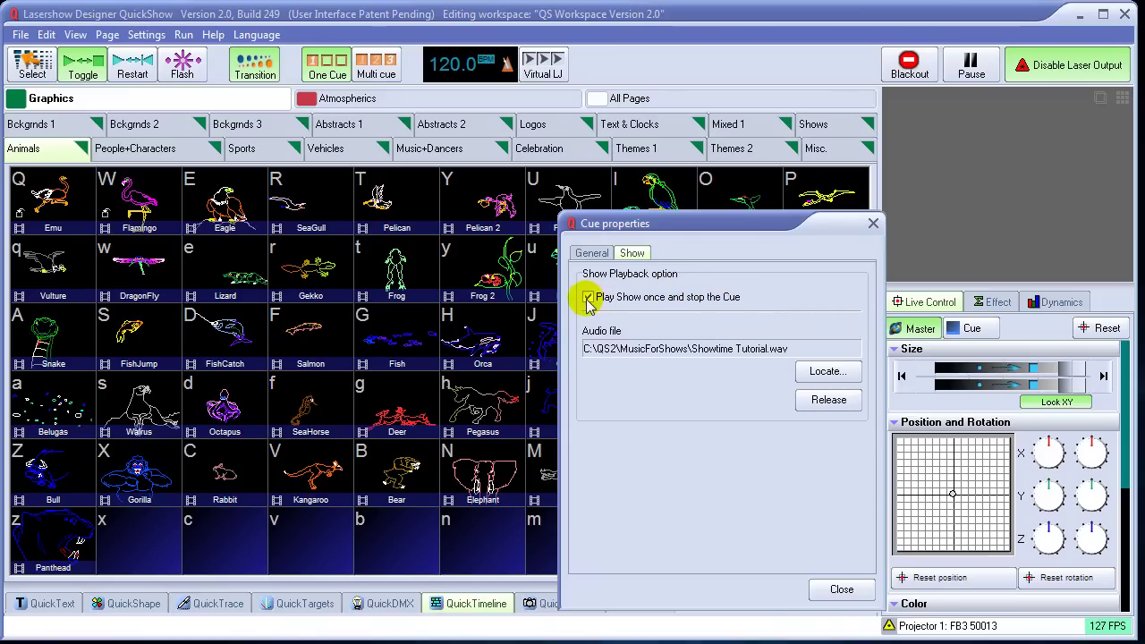
pyautogui.click(836, 587)
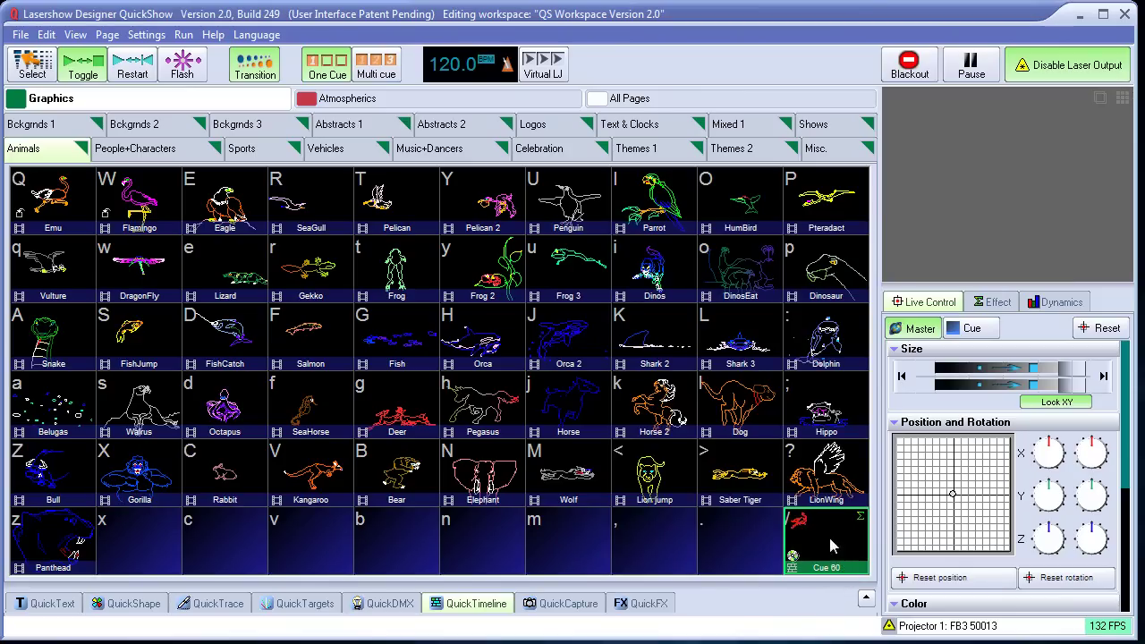
# Step: Play the new show cue and check which audio file its show properties reference
pyautogui.click(823, 539)
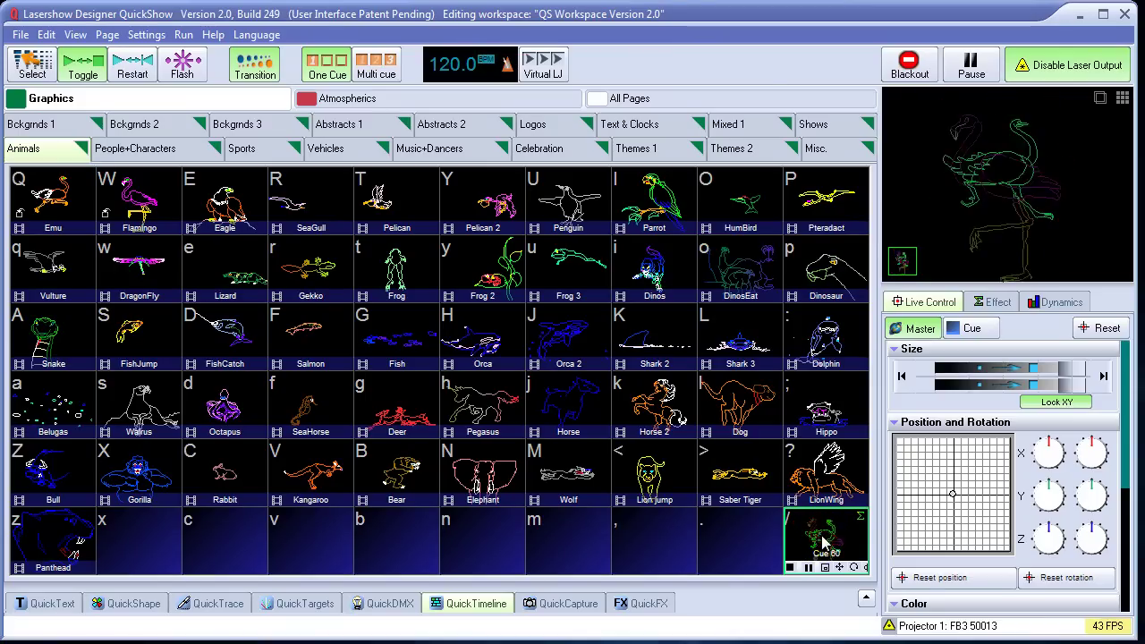
pyautogui.rightClick(825, 542)
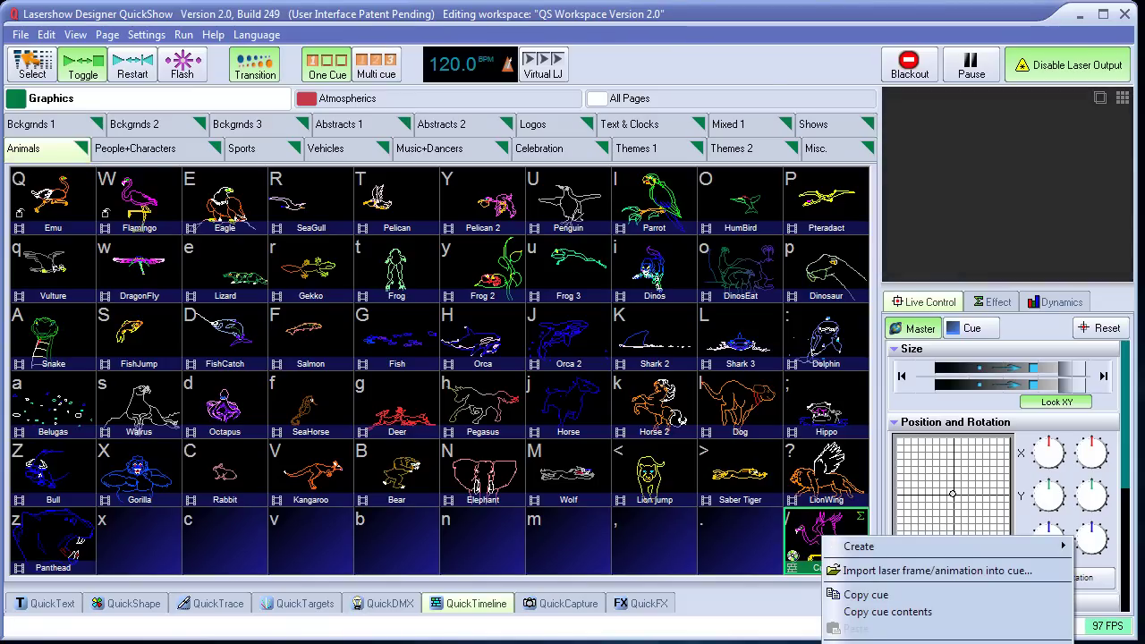
pyautogui.click(872, 633)
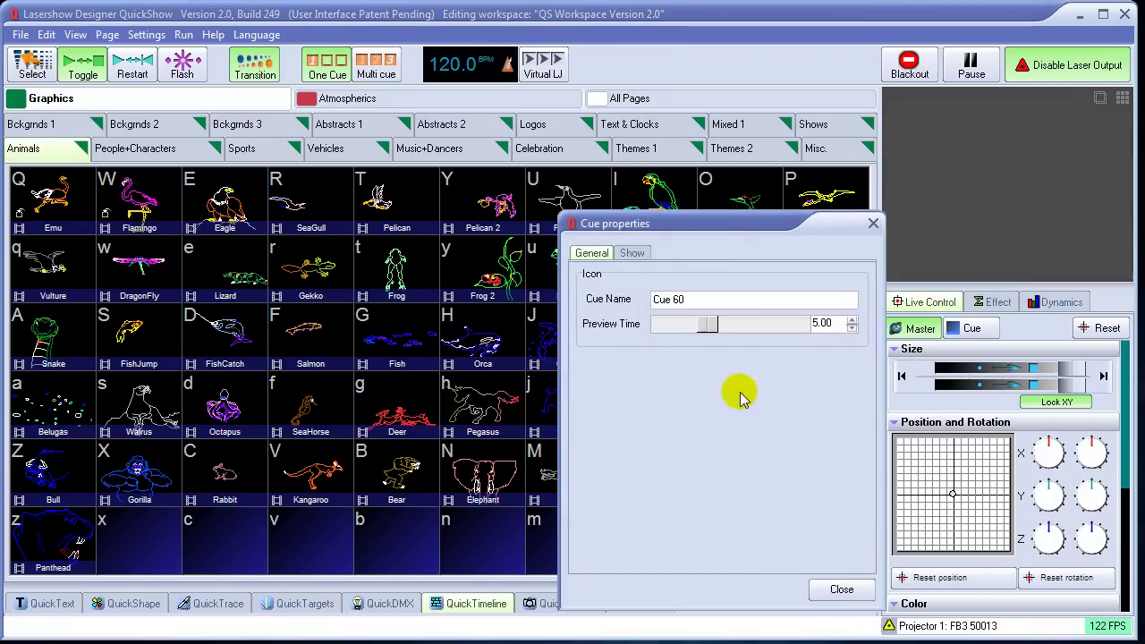
pyautogui.click(632, 253)
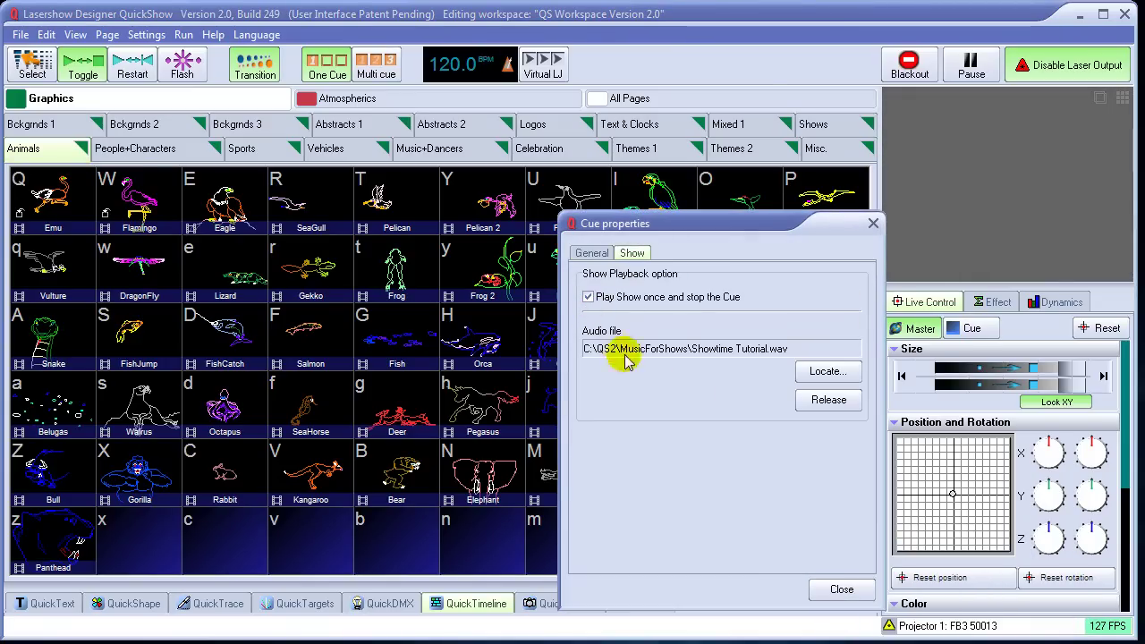
pyautogui.click(840, 588)
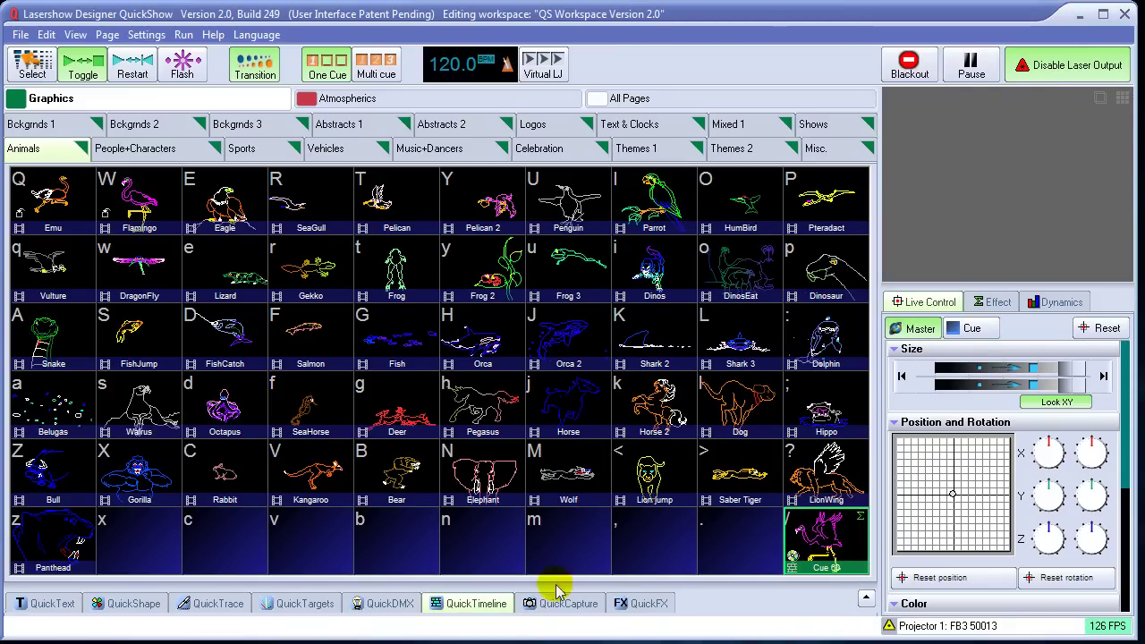
# Step: Reopen the timeline, switch to Windows Explorer, and examine the MusicForShows folder inside QS2
pyautogui.click(469, 604)
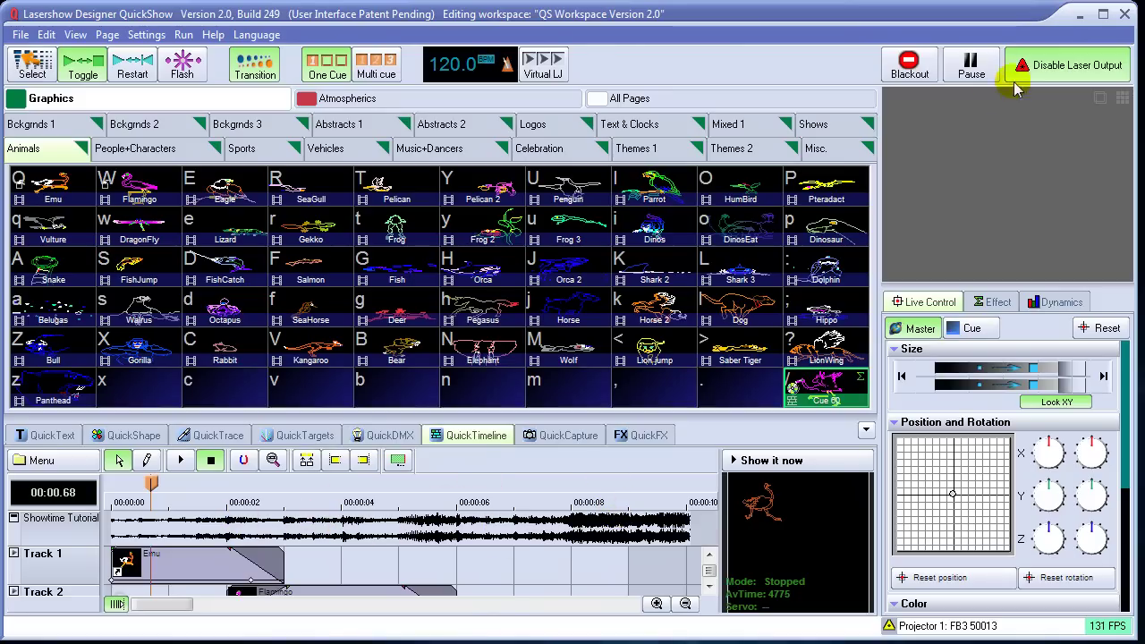
pyautogui.click(1080, 21)
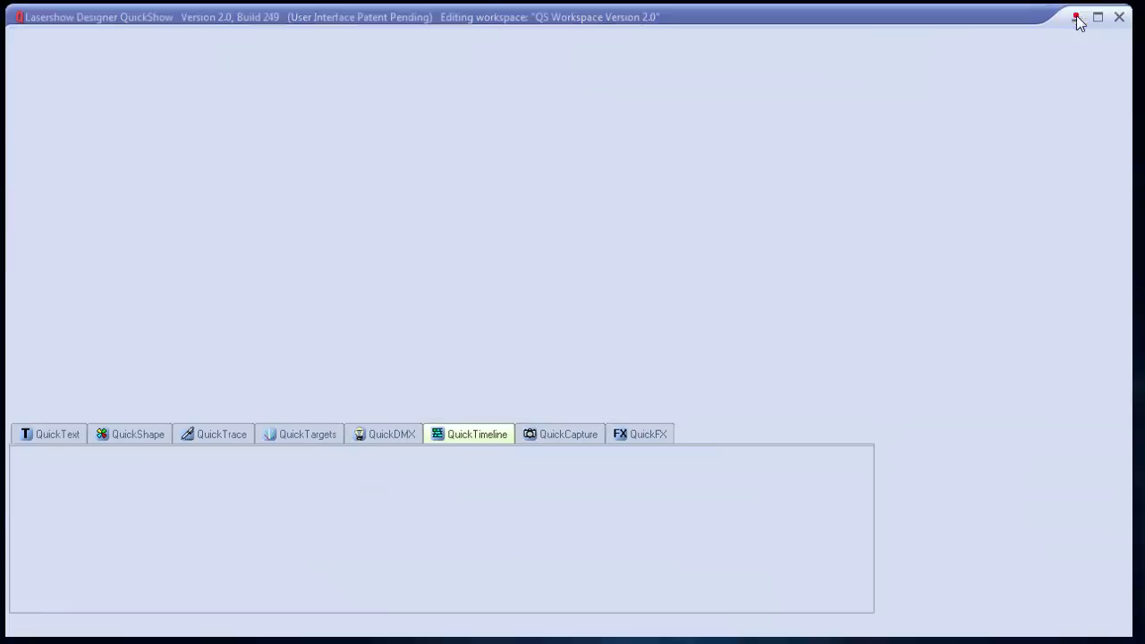
pyautogui.click(447, 643)
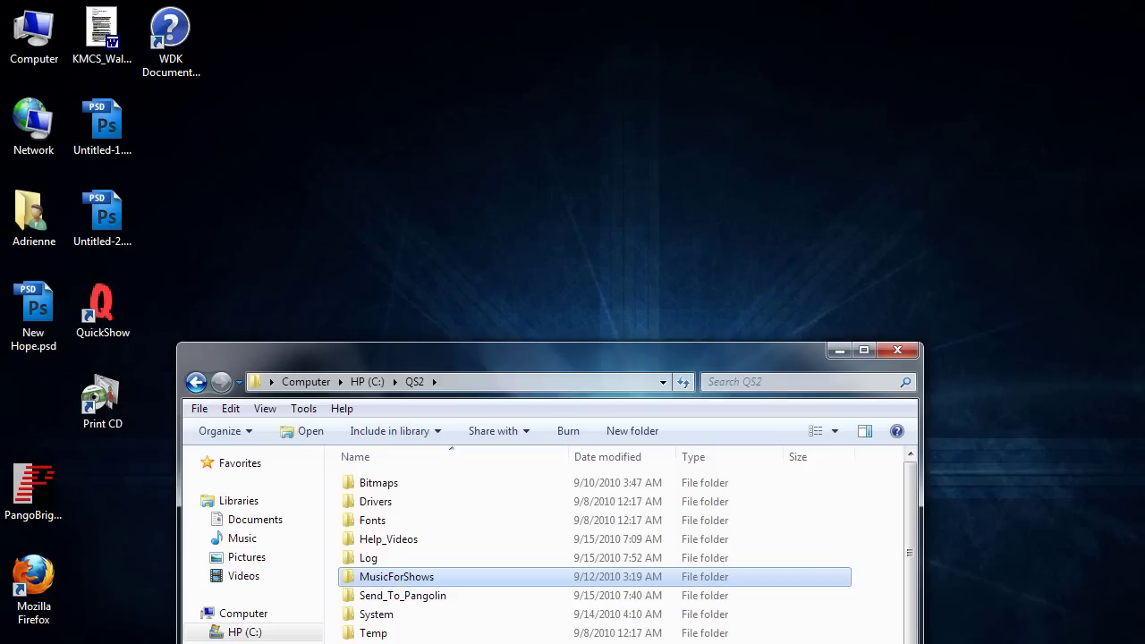
pyautogui.doubleClick(441, 578)
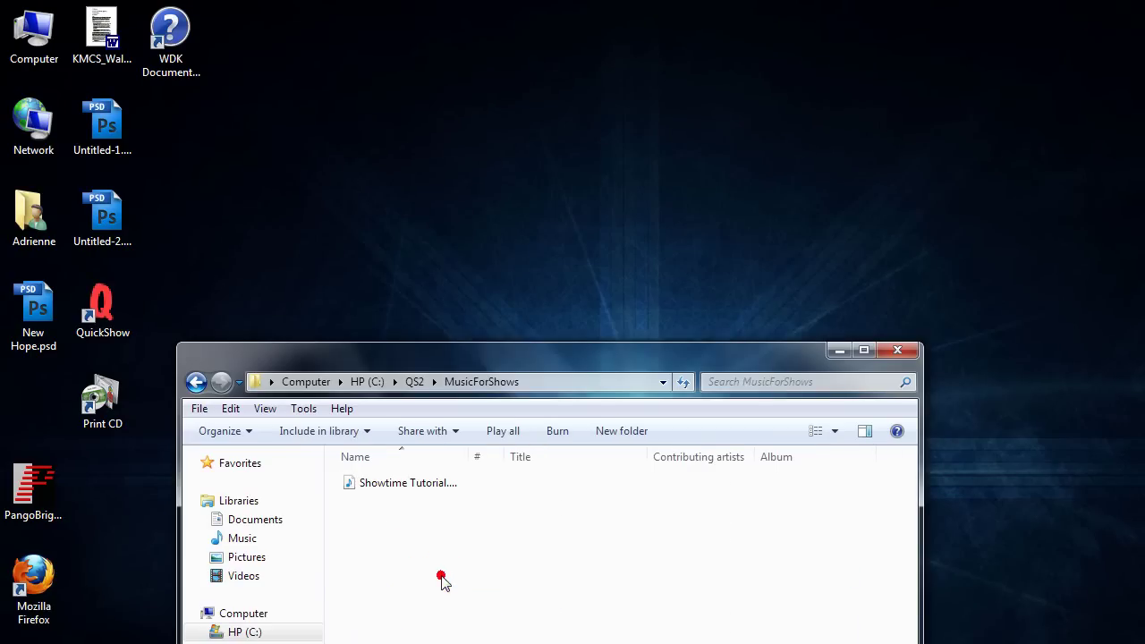
pyautogui.click(412, 382)
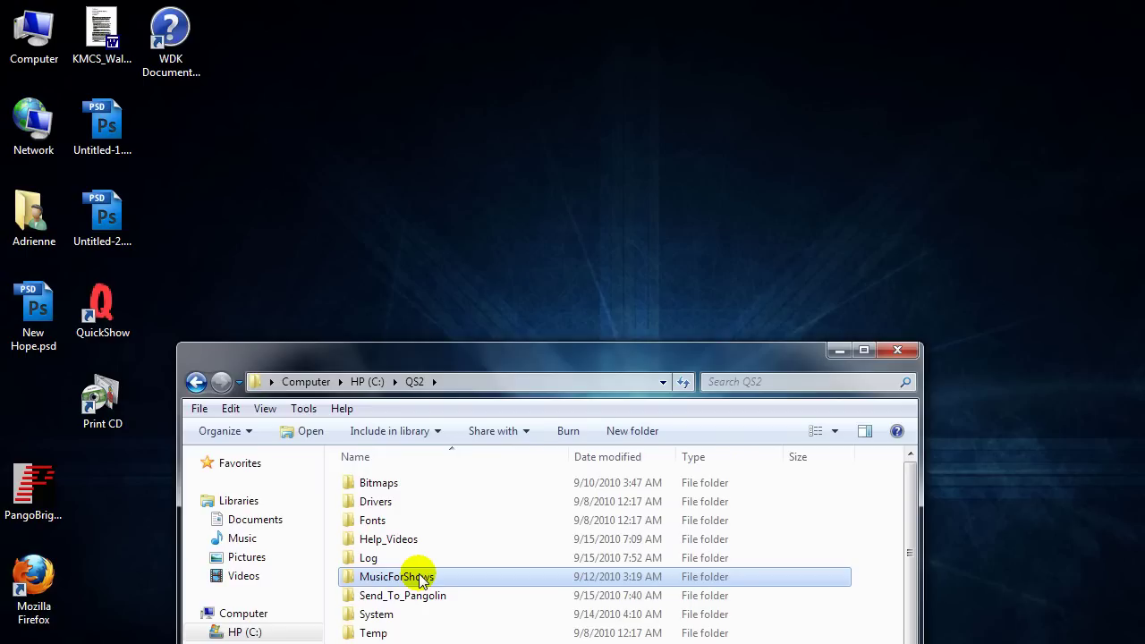
pyautogui.doubleClick(422, 577)
pyautogui.click(413, 382)
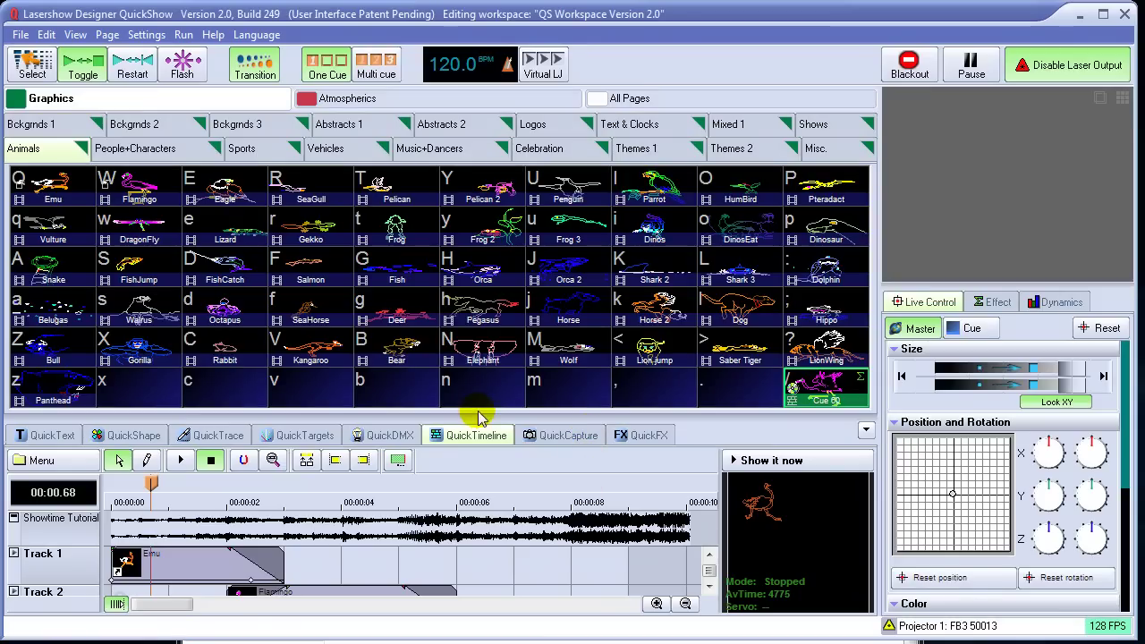
# Step: Enlarge the QuickTimeline area and add an effect line beneath Track 1 with the Emu event selected
pyautogui.moveTo(477, 416); pyautogui.dragTo(472, 383)
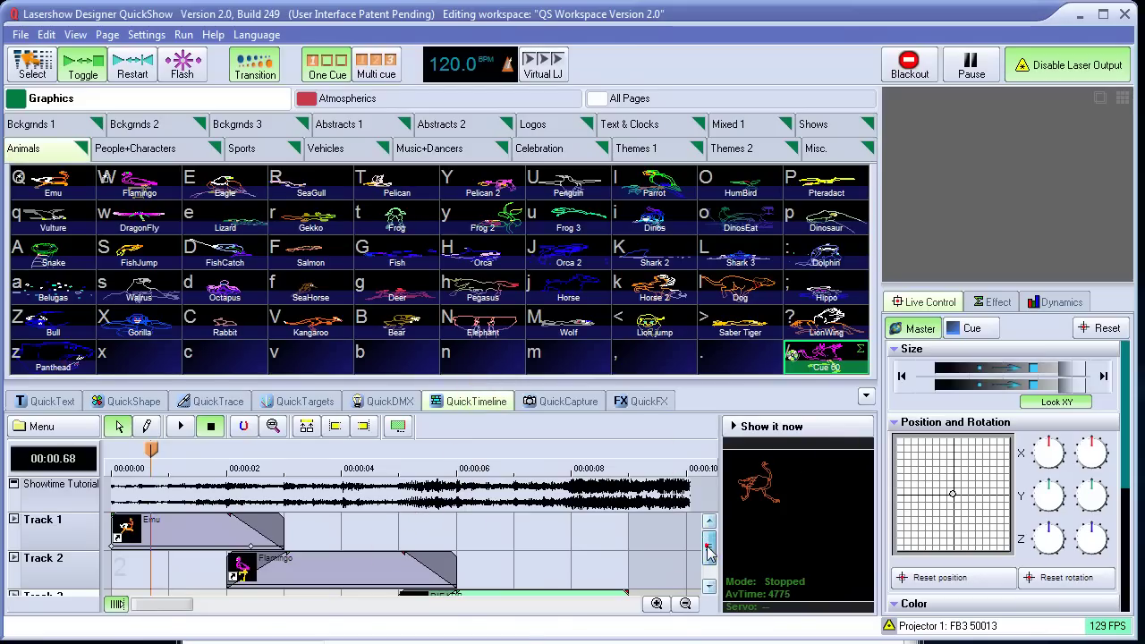
pyautogui.scroll(-2, 708, 551)
pyautogui.scroll(2, 710, 541)
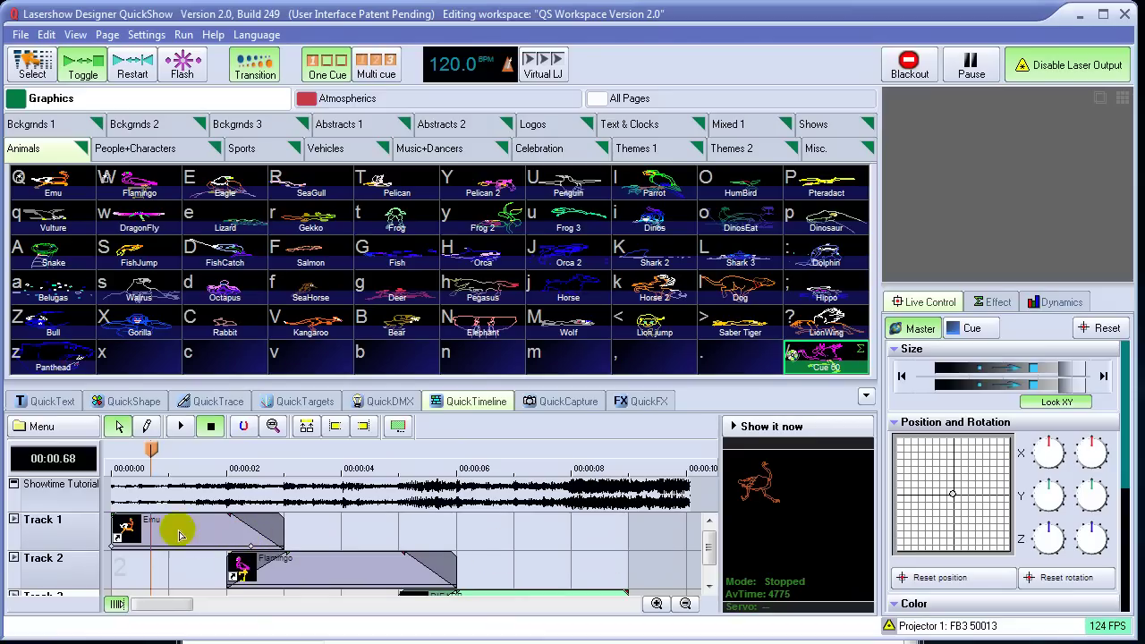
pyautogui.click(52, 430)
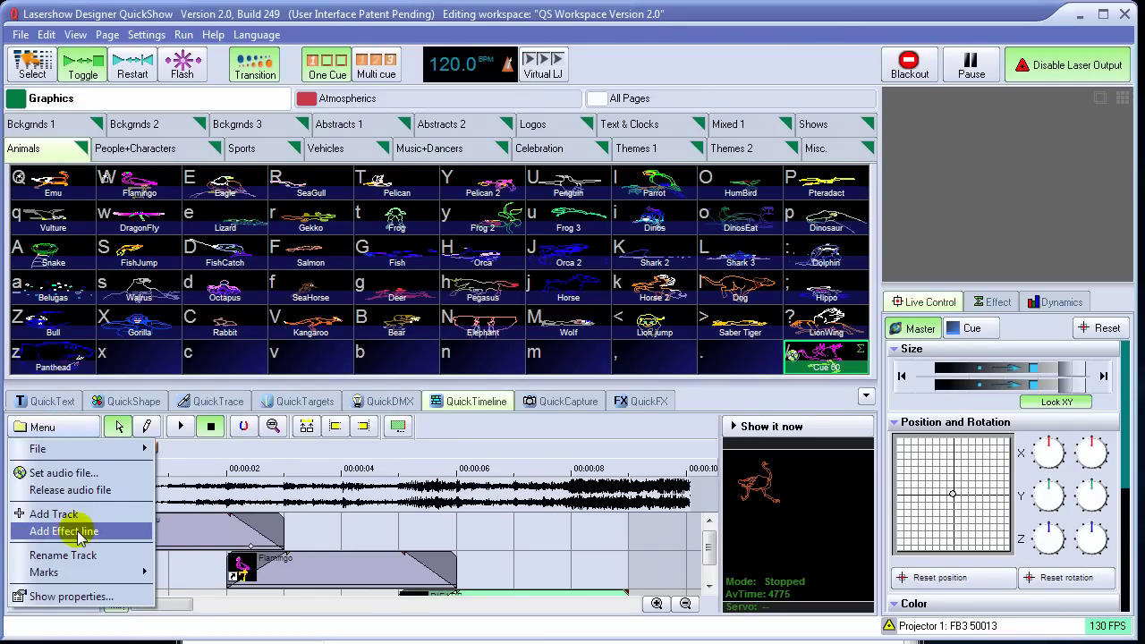
pyautogui.click(185, 534)
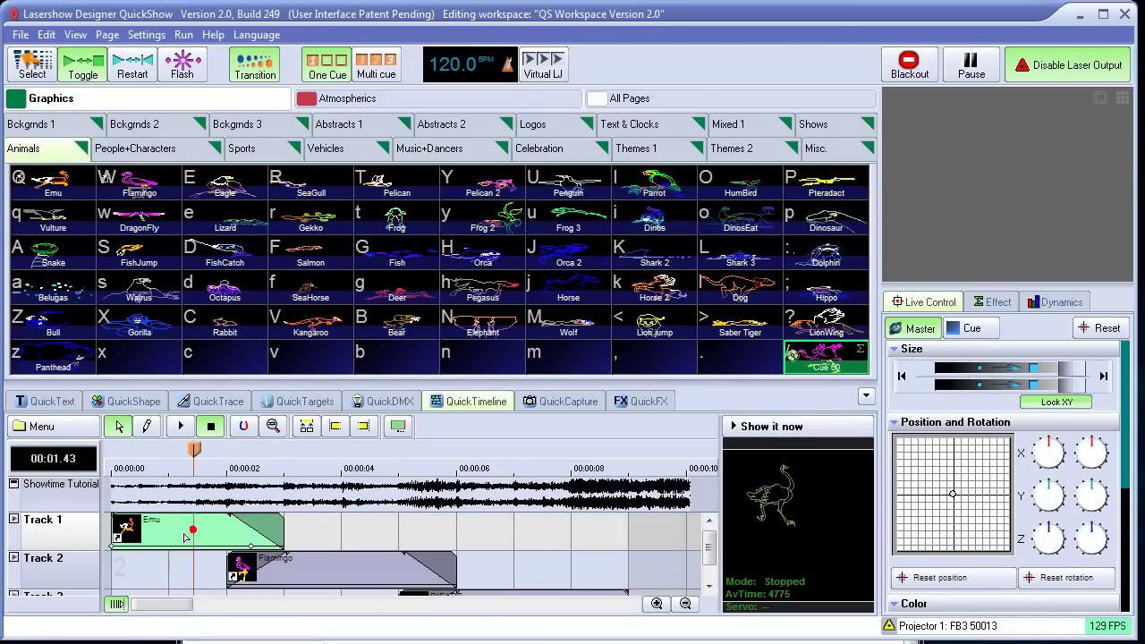
pyautogui.click(56, 432)
pyautogui.click(76, 528)
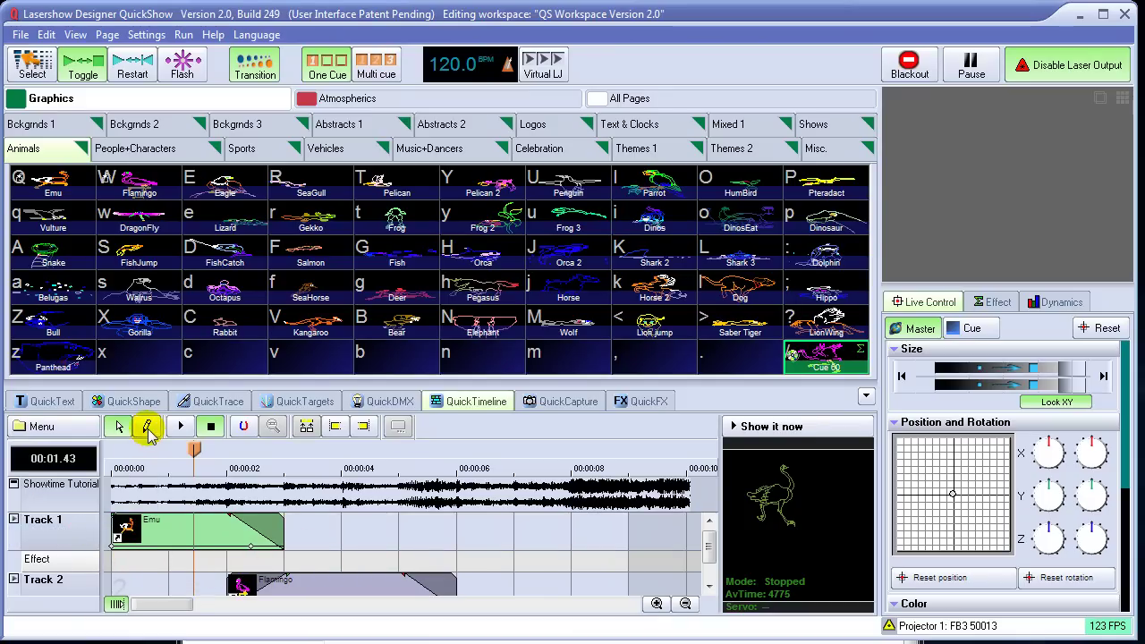
# Step: Draw an effect event from about 1 to 6 seconds on the effect line and give it an oscillating Zoom effect
pyautogui.click(148, 428)
pyautogui.moveTo(179, 564); pyautogui.dragTo(436, 561)
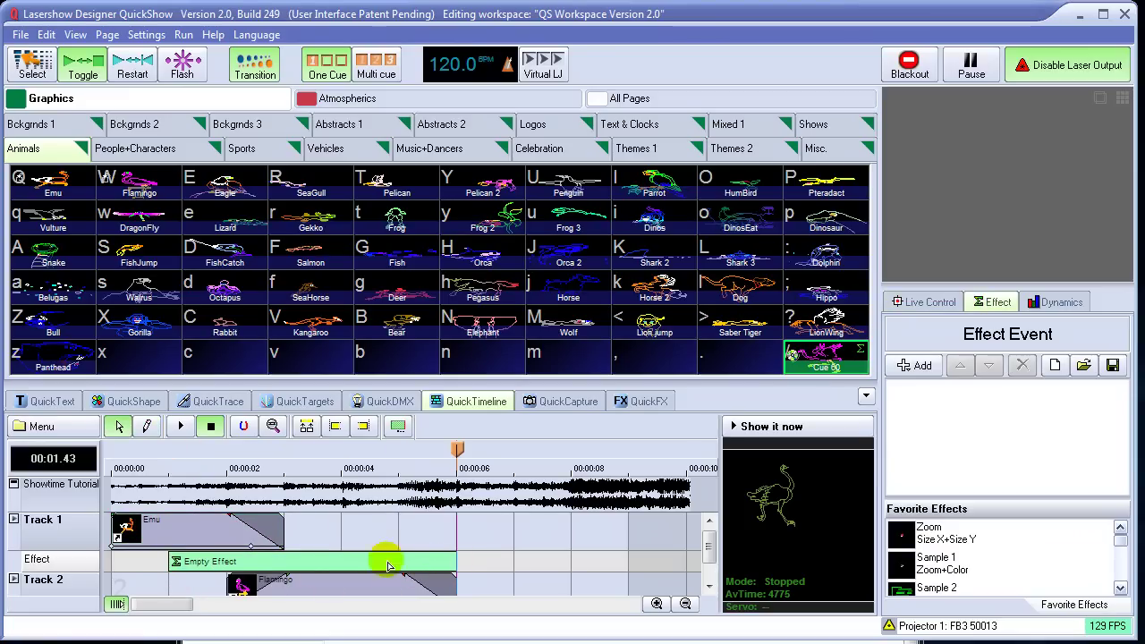
pyautogui.click(919, 366)
pyautogui.moveTo(937, 393)
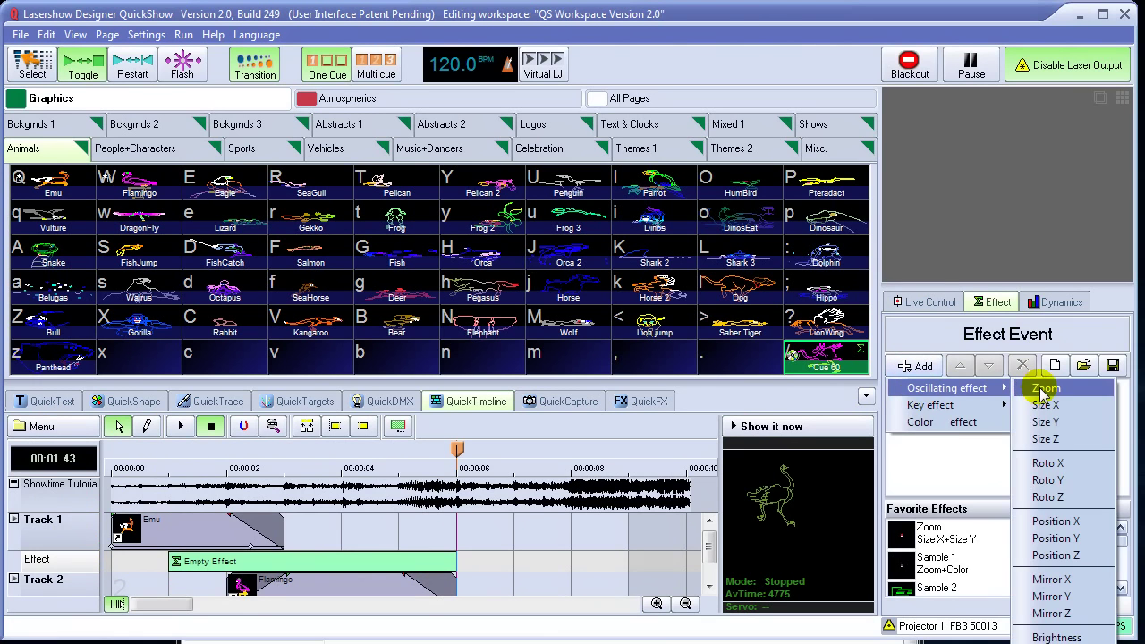
pyautogui.click(1040, 388)
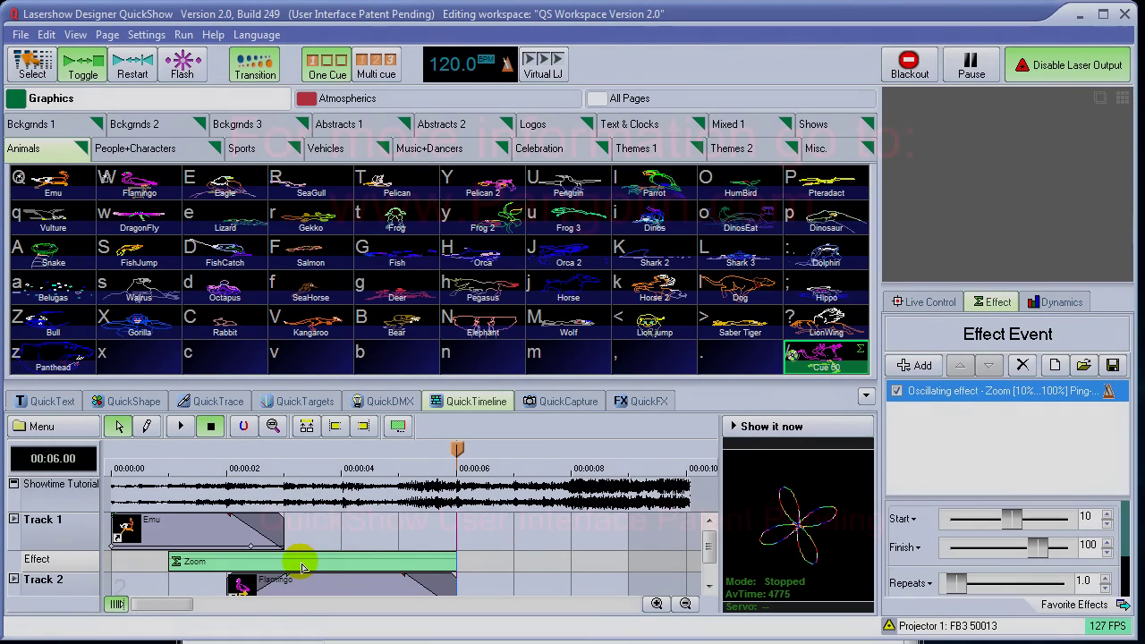